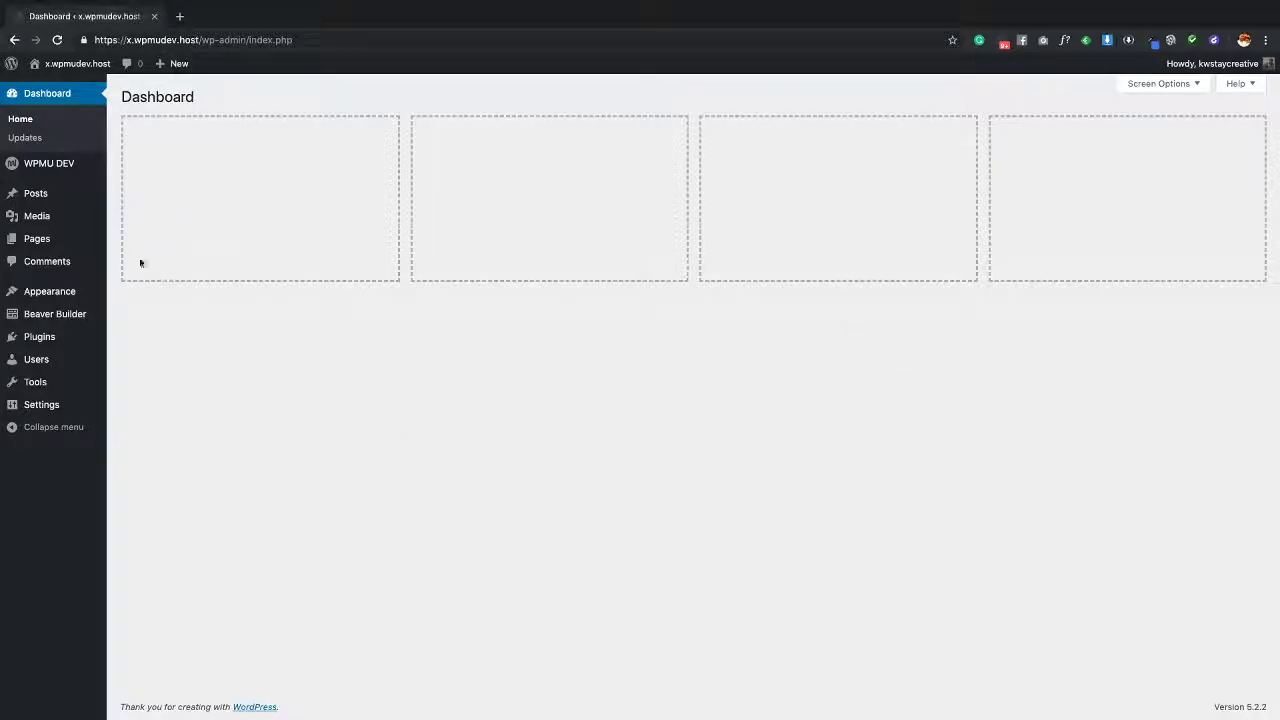
# Open the theme customizer and go to its Presets settings
pyautogui.moveTo(62, 295)
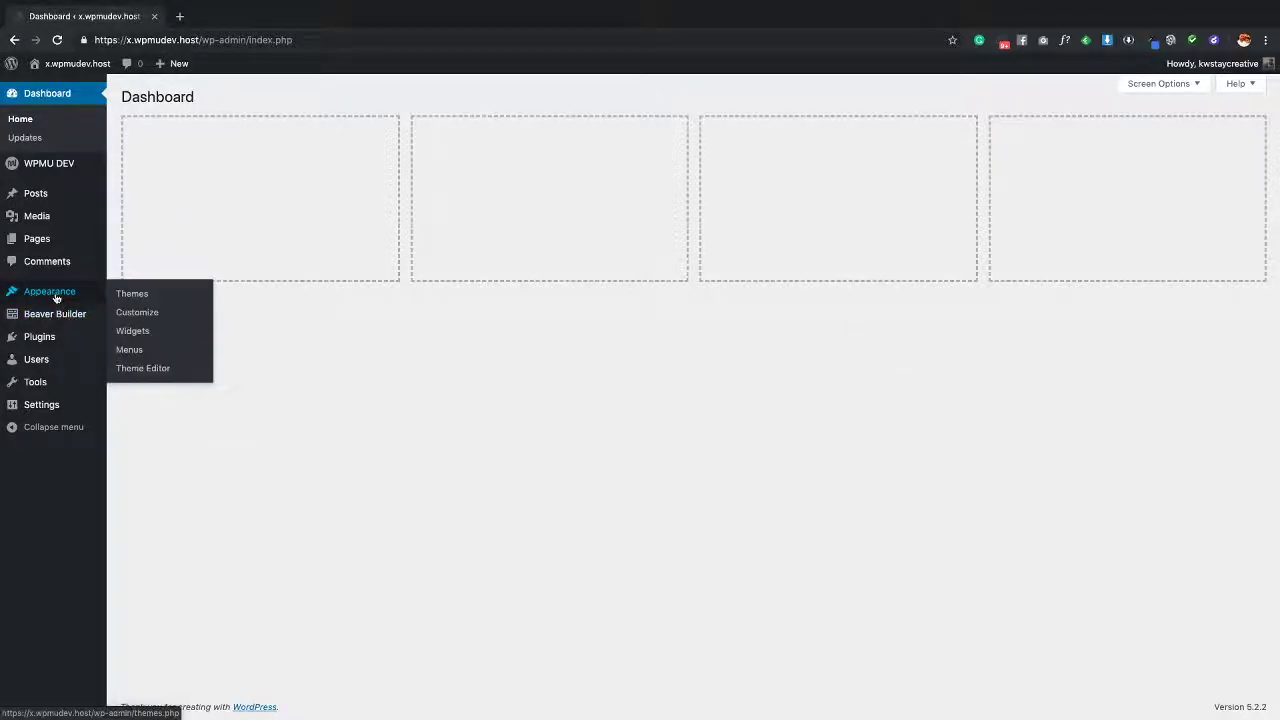
pyautogui.click(137, 316)
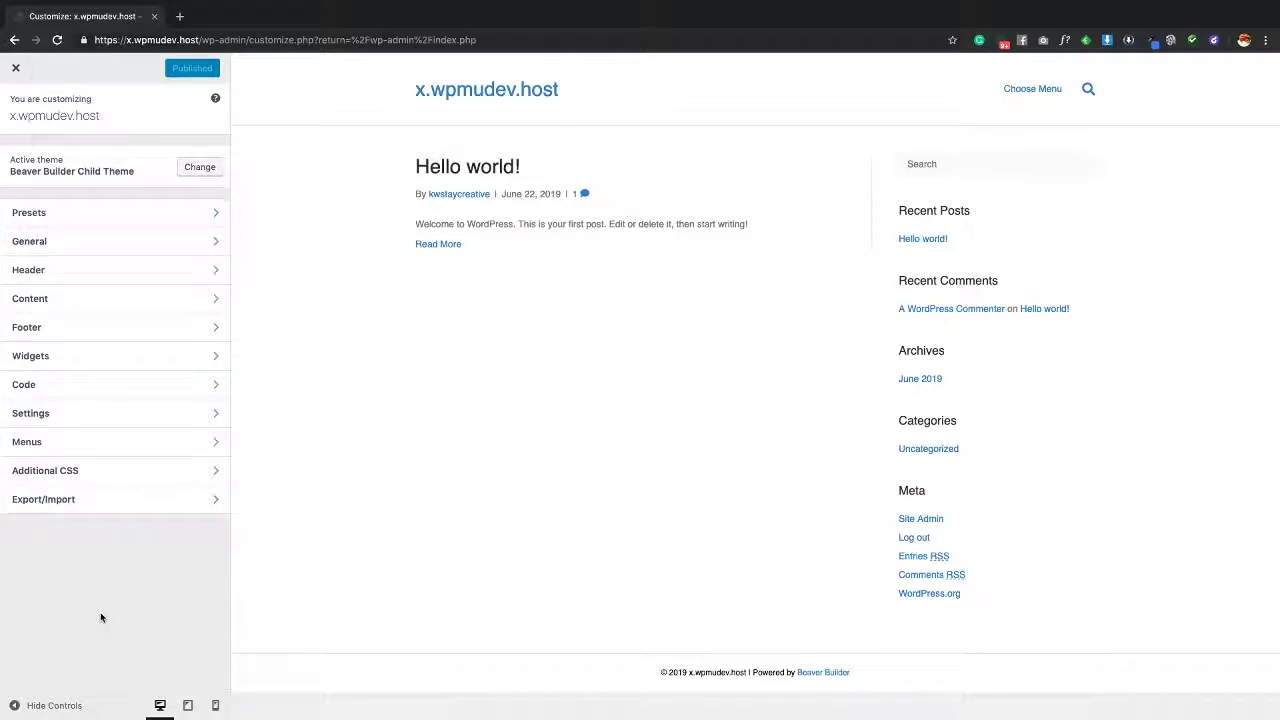
pyautogui.click(65, 217)
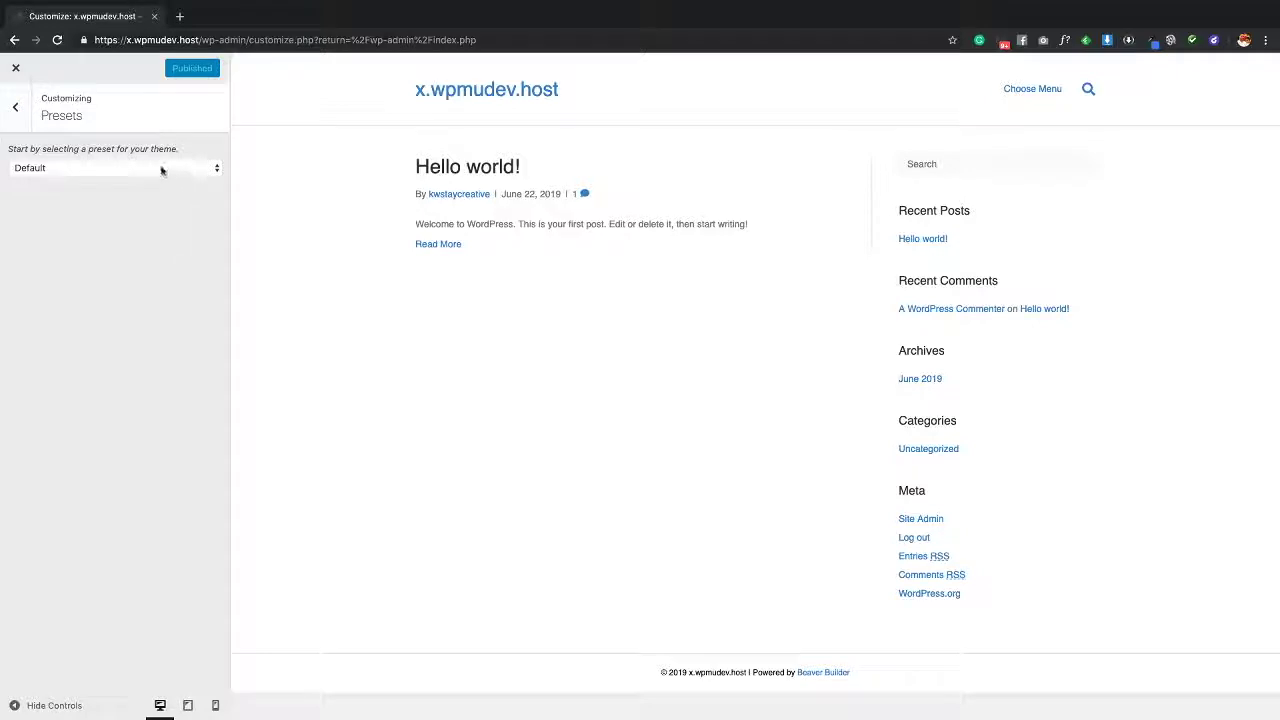
# Try the Default Dark, Classic, Midnight and Premier theme presets, ending back on the Default preset
pyautogui.click(71, 166)
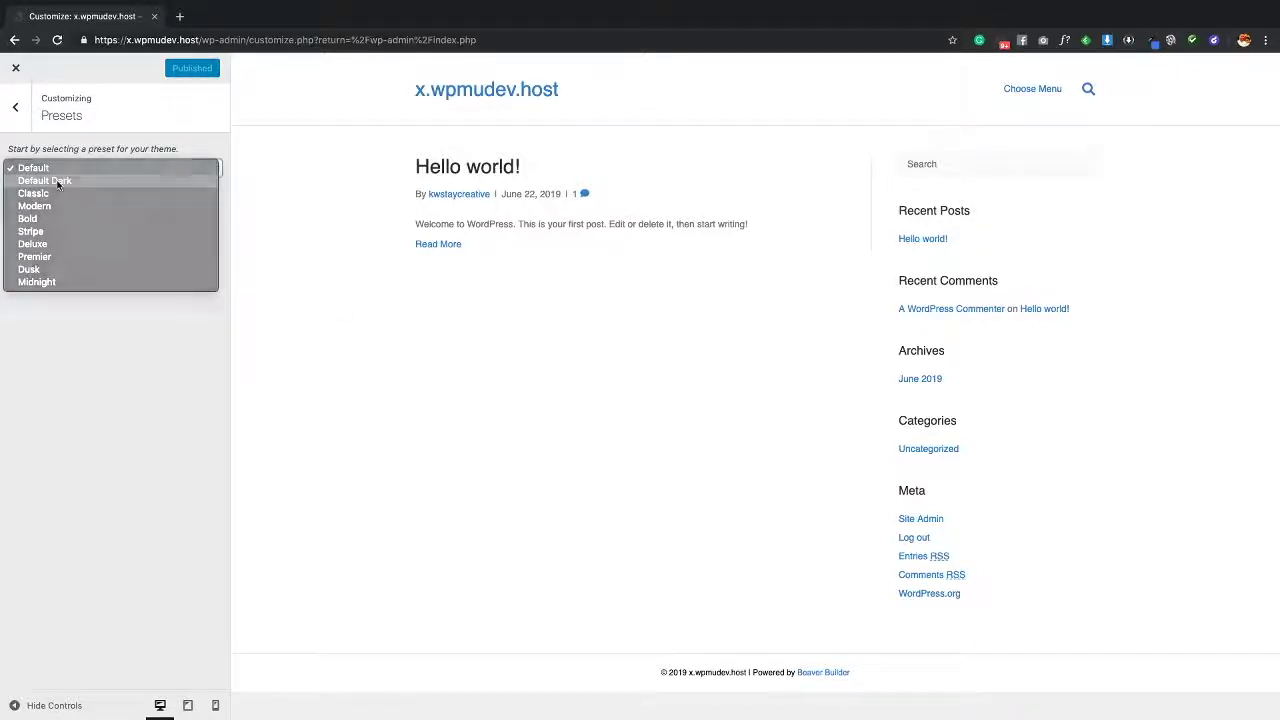
pyautogui.click(57, 181)
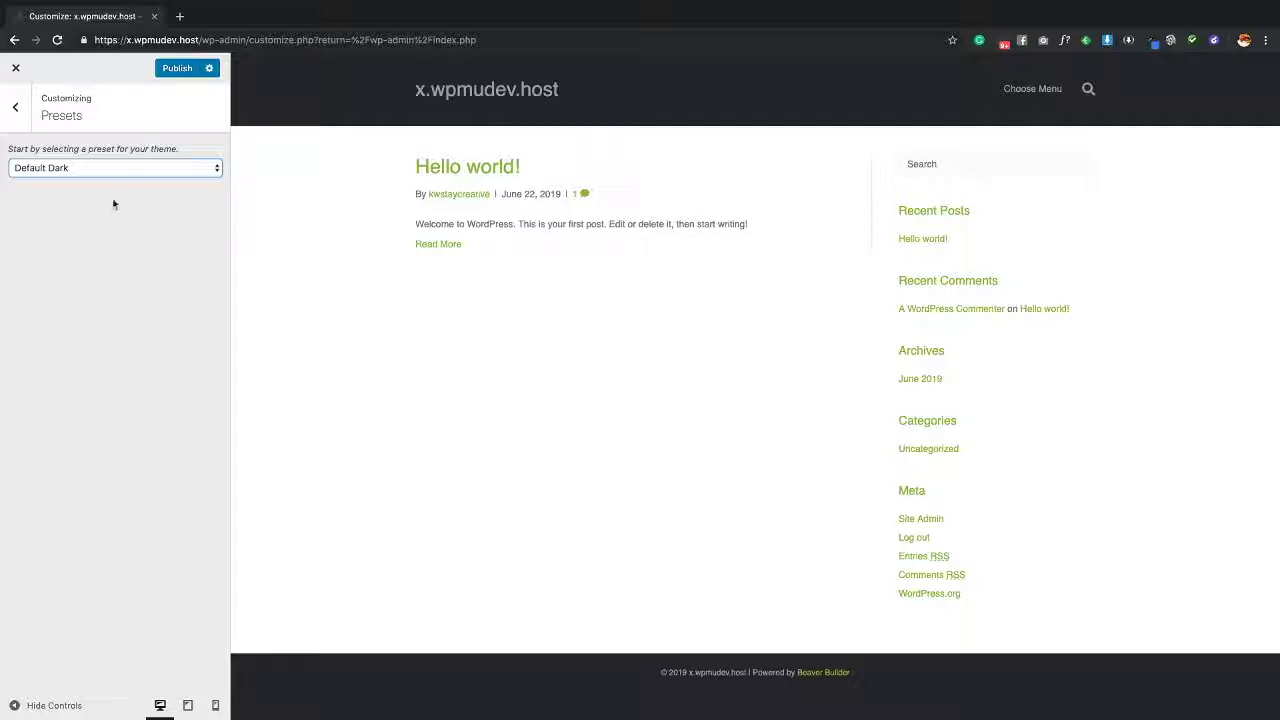
pyautogui.click(113, 168)
pyautogui.click(129, 179)
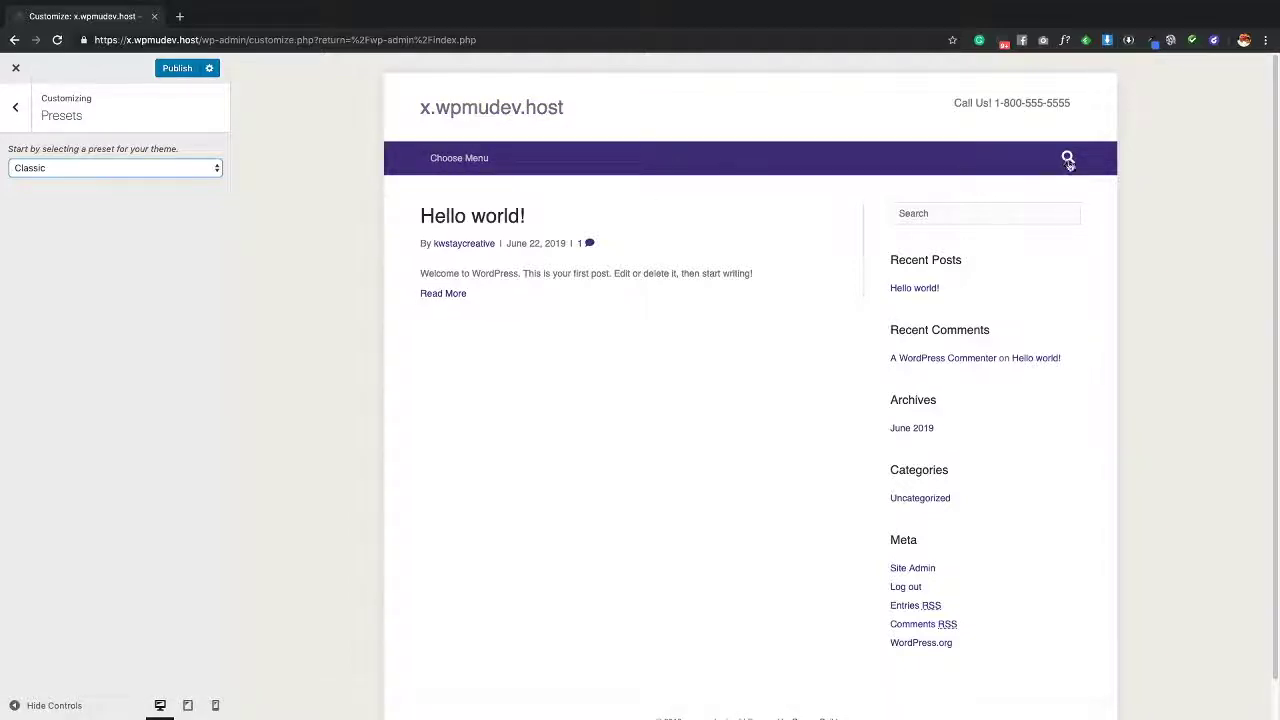
pyautogui.click(134, 172)
pyautogui.click(116, 256)
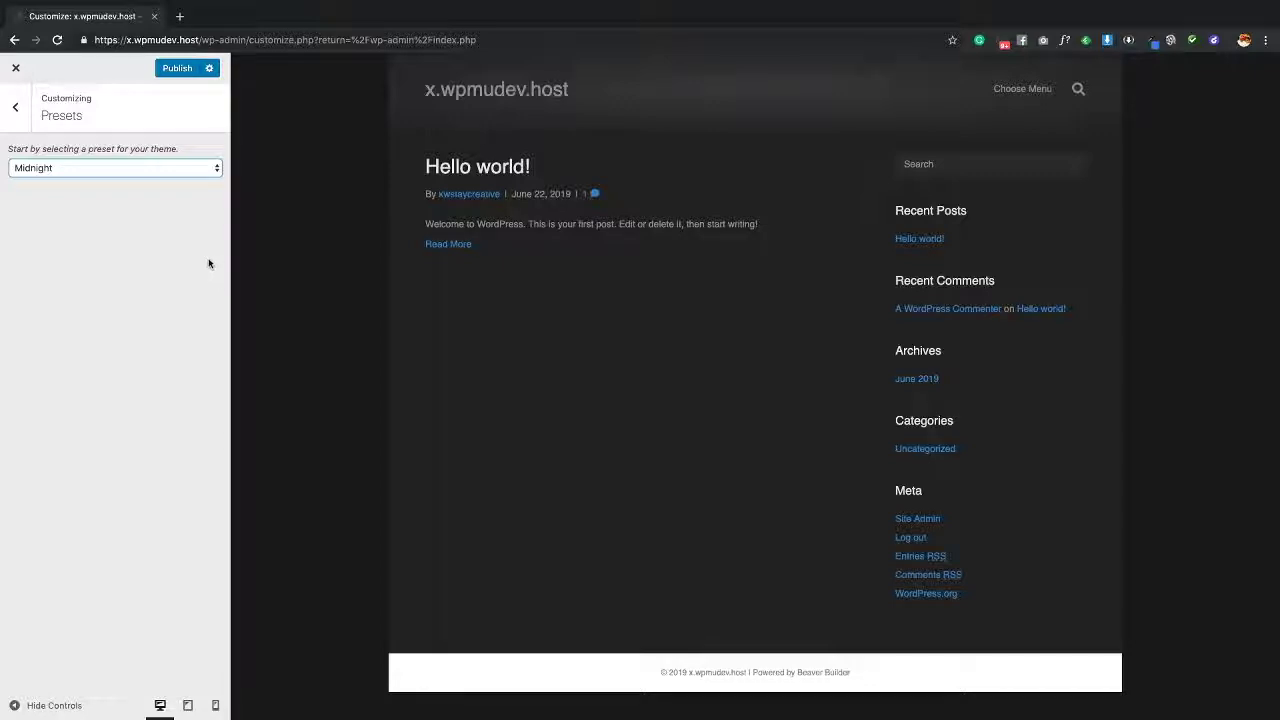
pyautogui.click(141, 168)
pyautogui.click(147, 142)
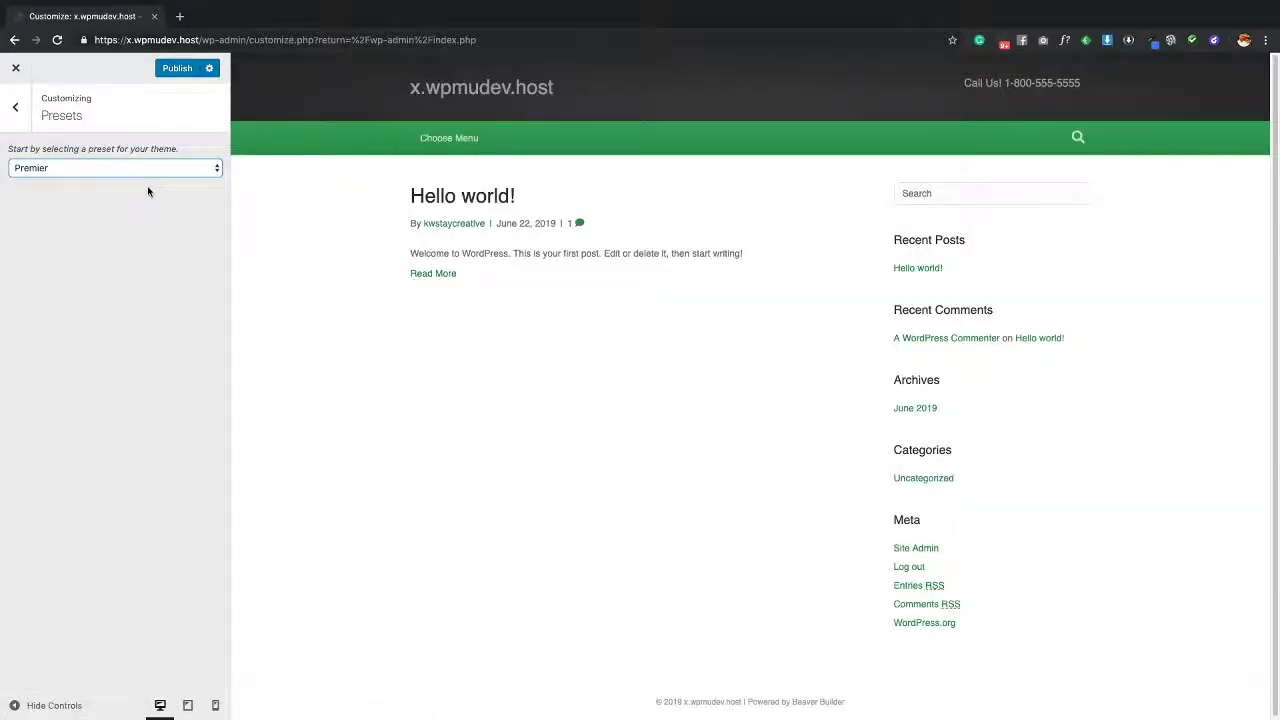
pyautogui.click(145, 169)
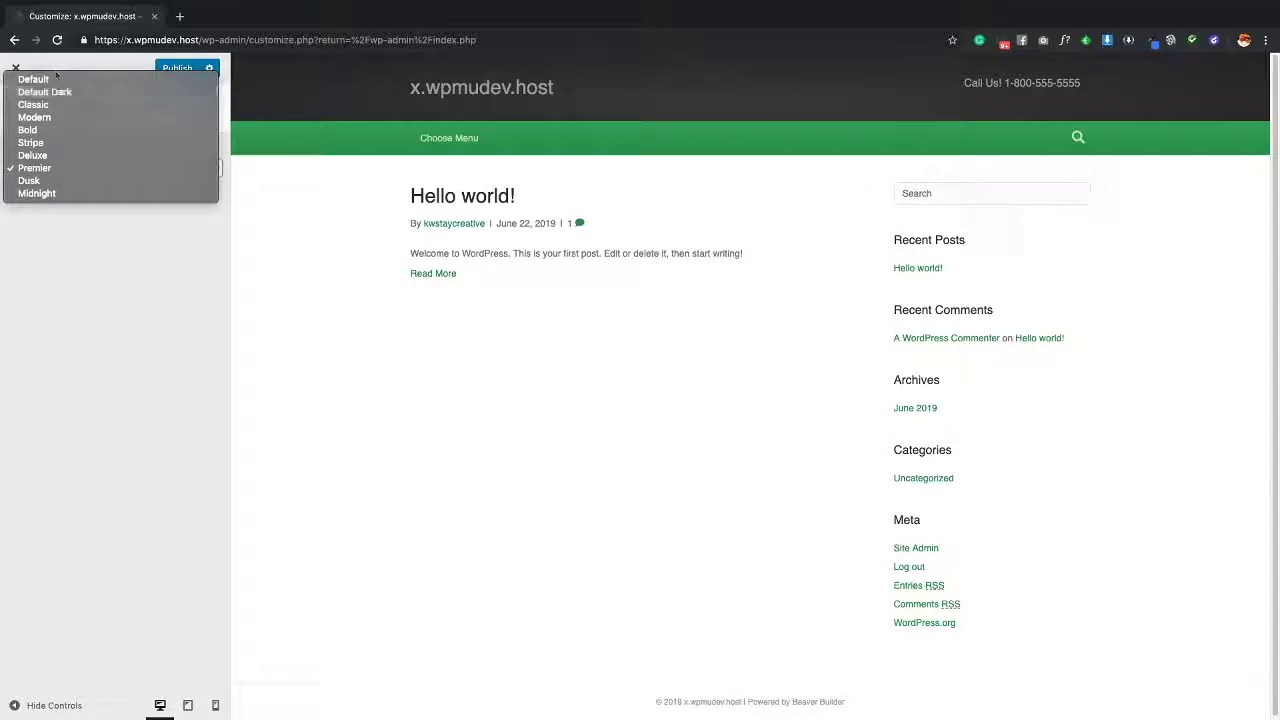
pyautogui.click(45, 79)
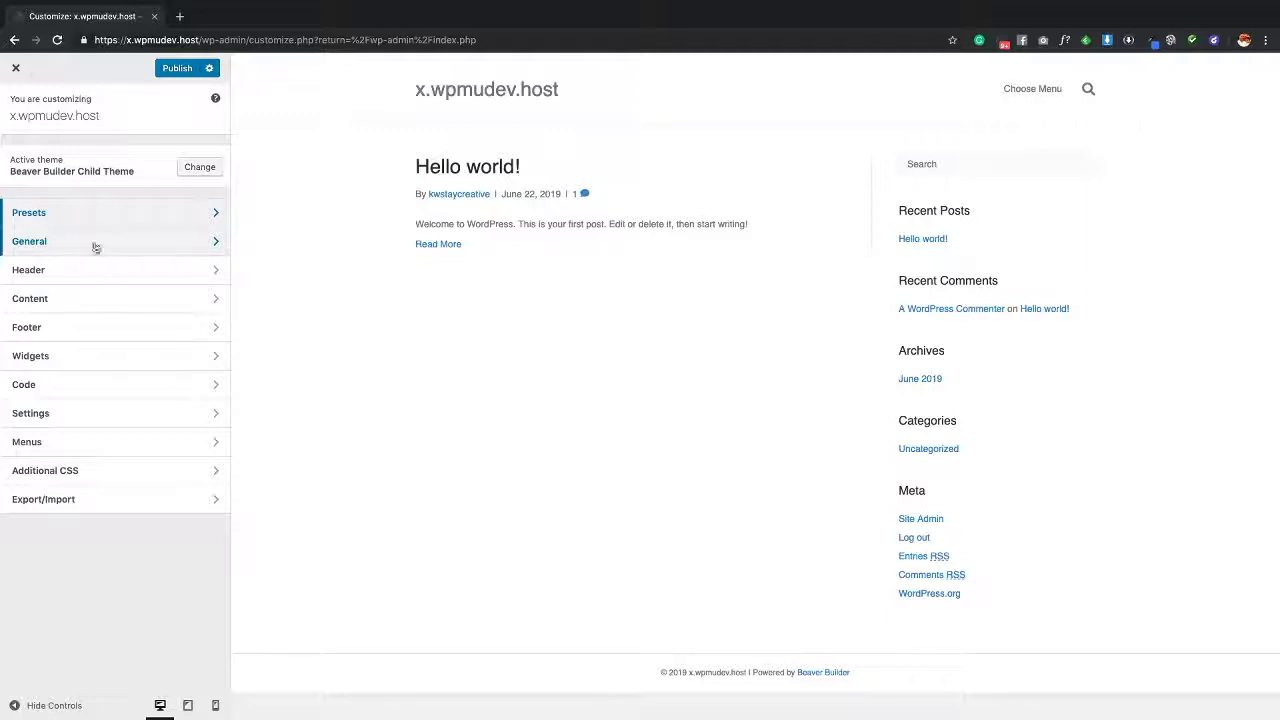
# Open the Layout settings in the customizer's General section
pyautogui.click(146, 244)
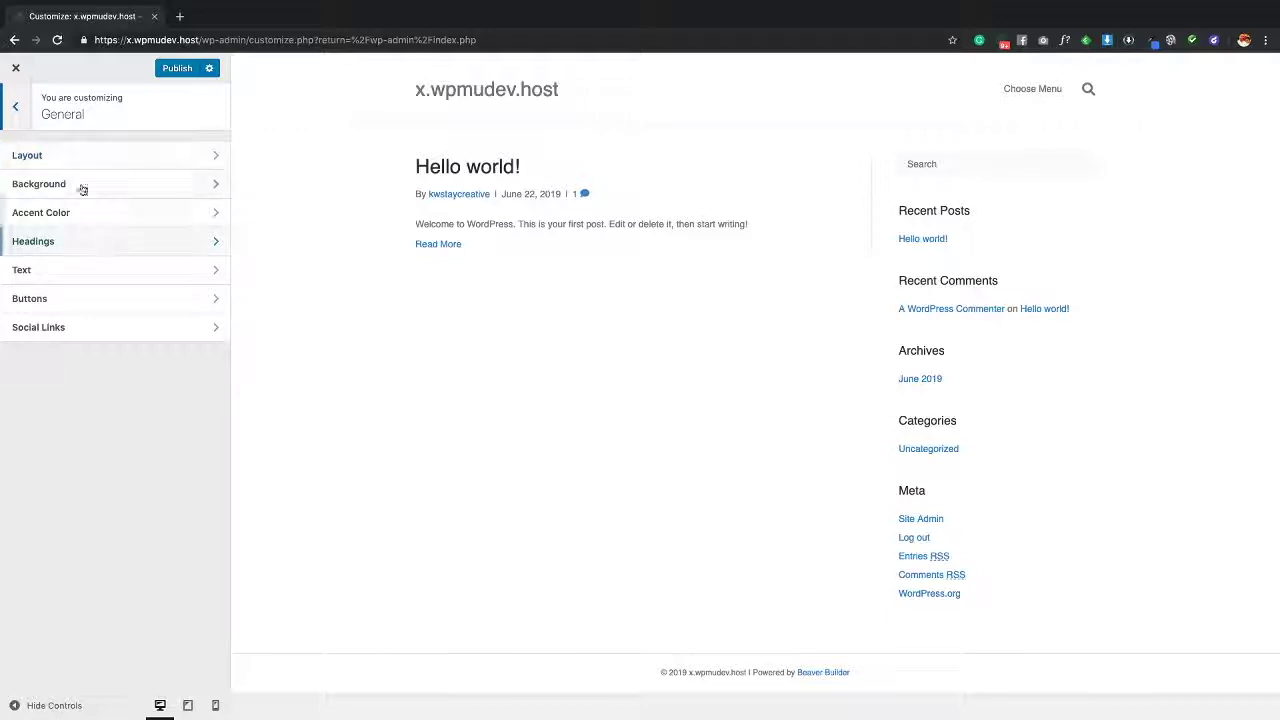
pyautogui.click(68, 158)
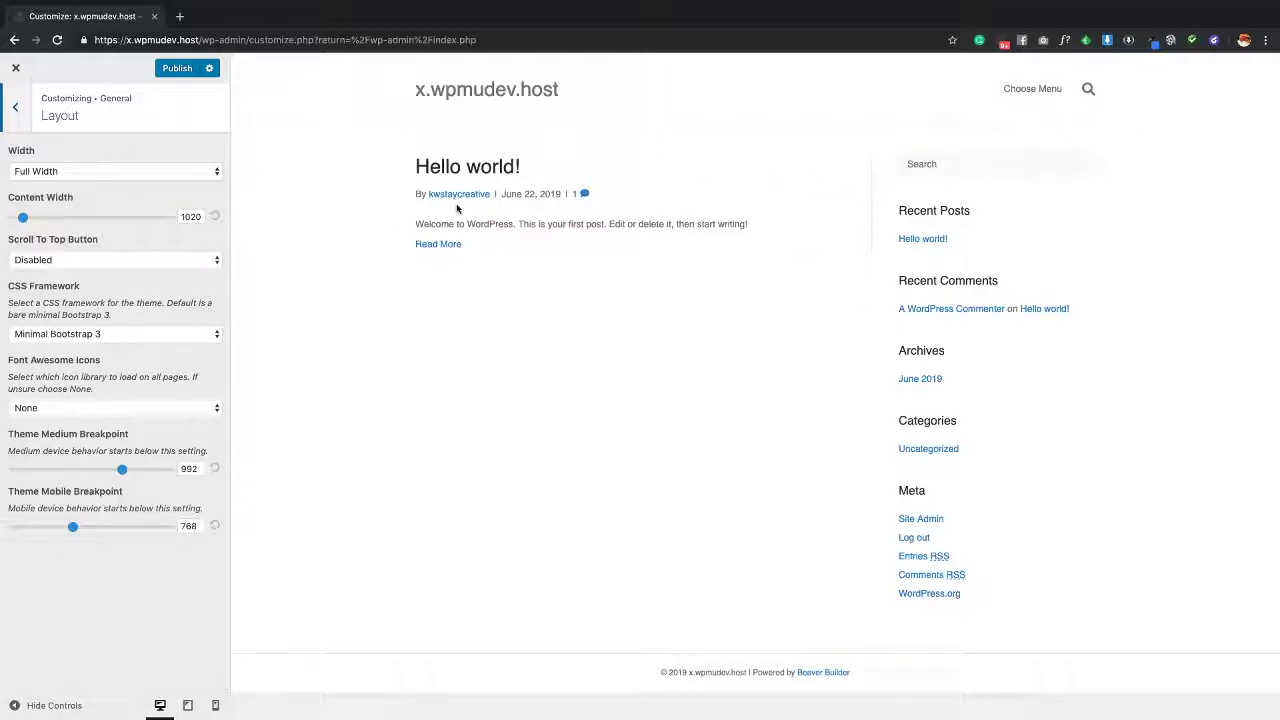
# Try content widths of 1300, 1920 and 1200, and reset the content width to its default
pyautogui.doubleClick(190, 216)
pyautogui.write('1300')
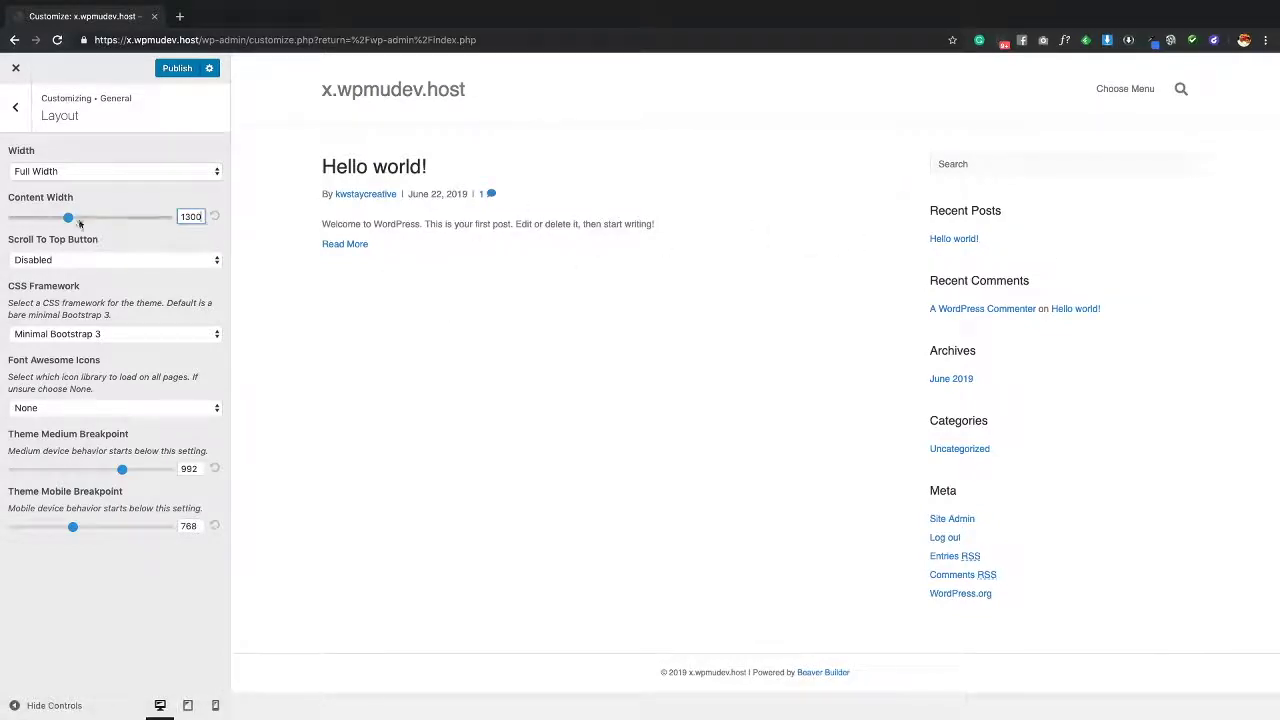
pyautogui.moveTo(68, 217); pyautogui.dragTo(168, 217)
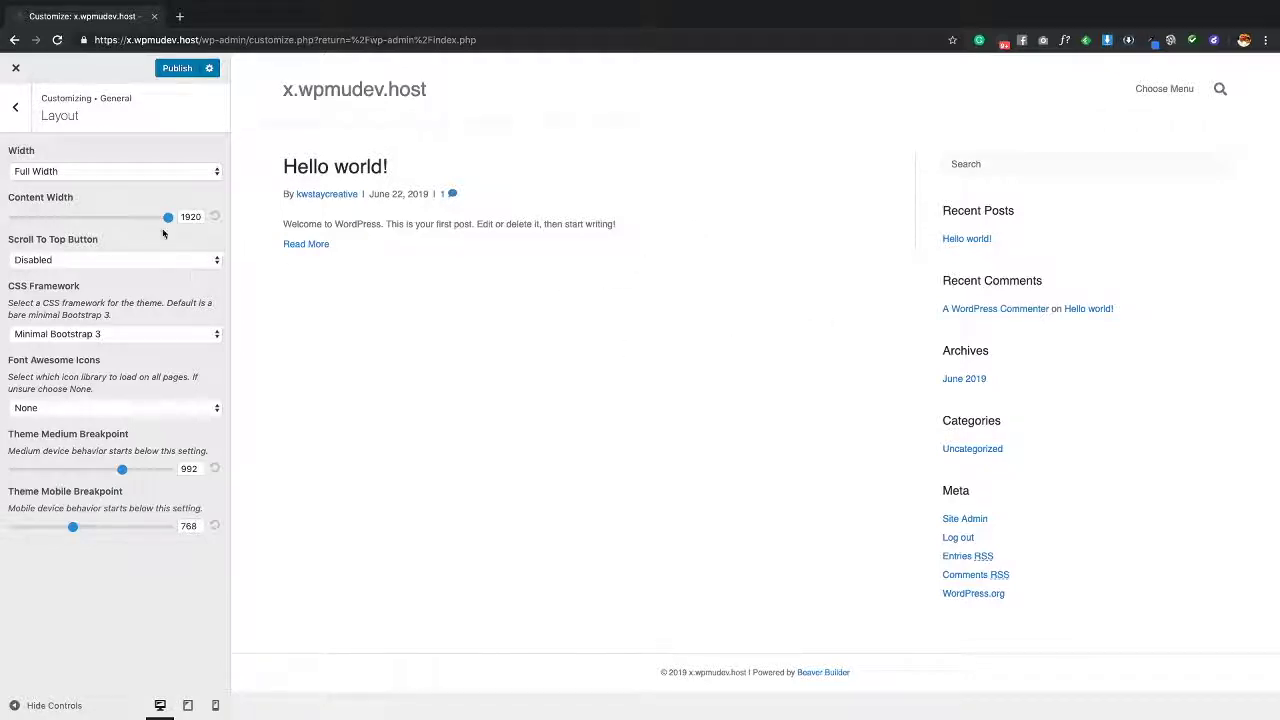
pyautogui.moveTo(168, 218); pyautogui.dragTo(65, 224)
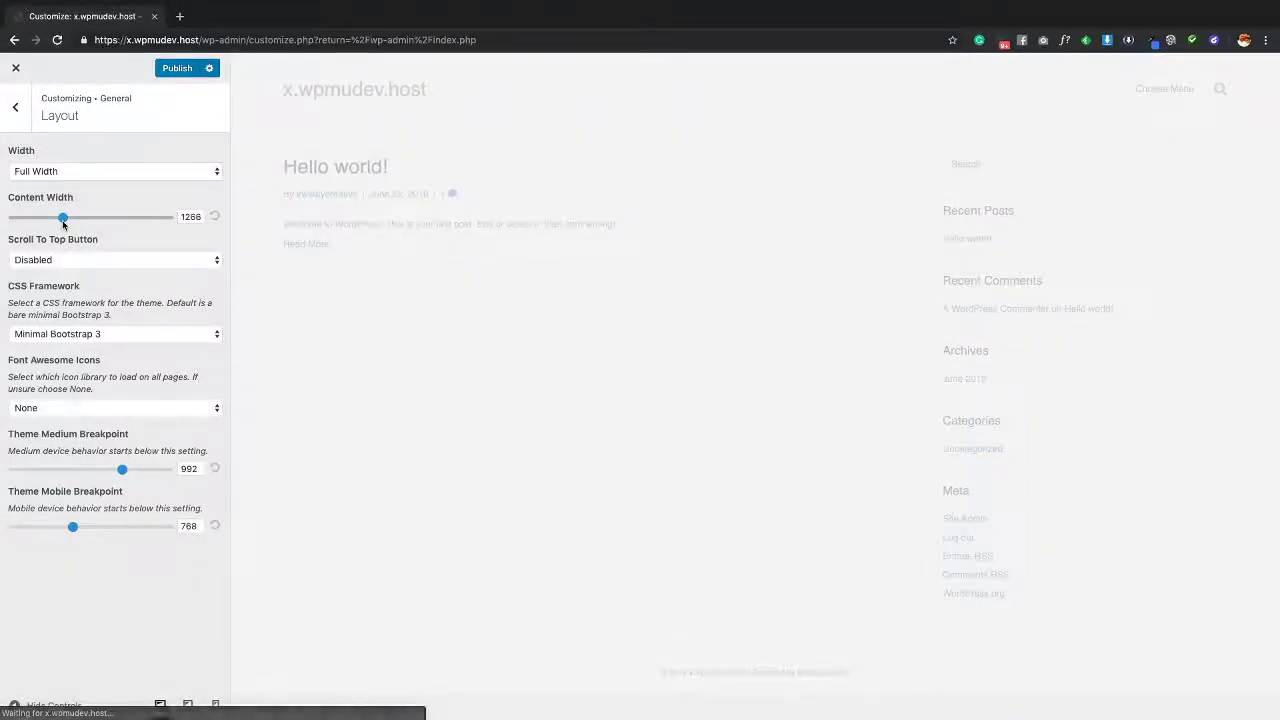
pyautogui.moveTo(56, 219); pyautogui.dragTo(54, 219)
pyautogui.doubleClick(190, 217)
pyautogui.write('1200')
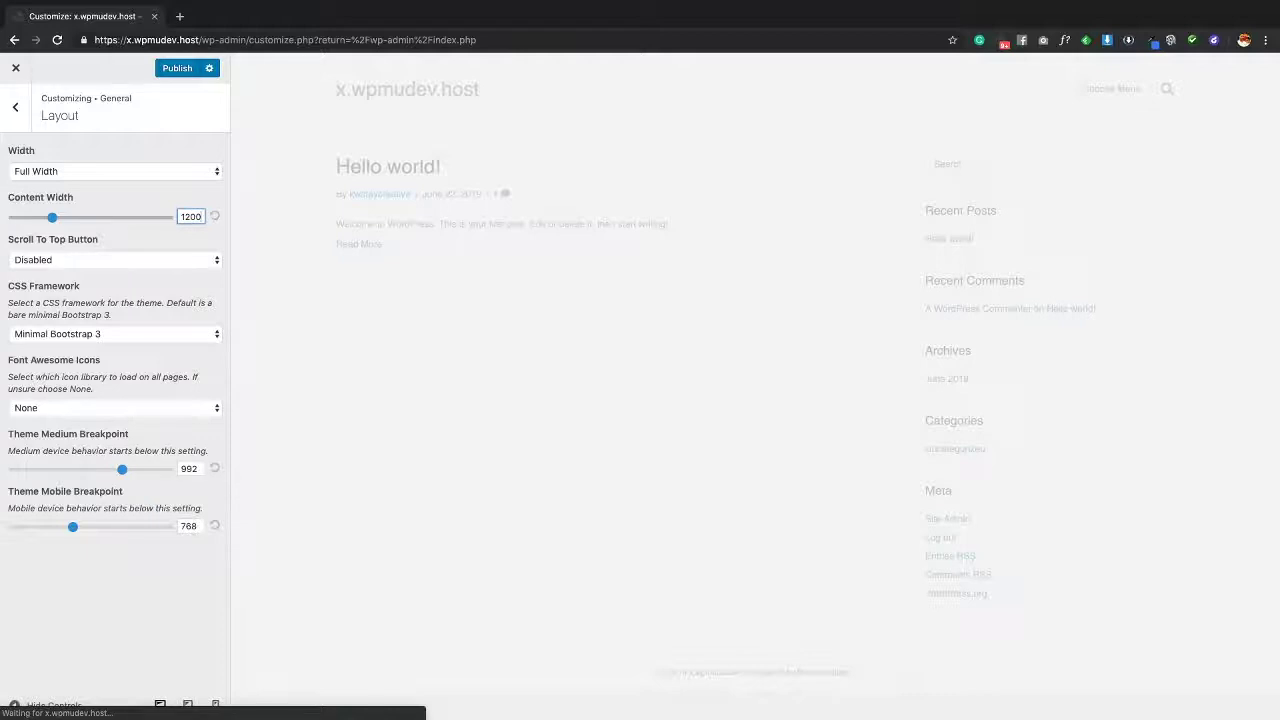
pyautogui.click(213, 218)
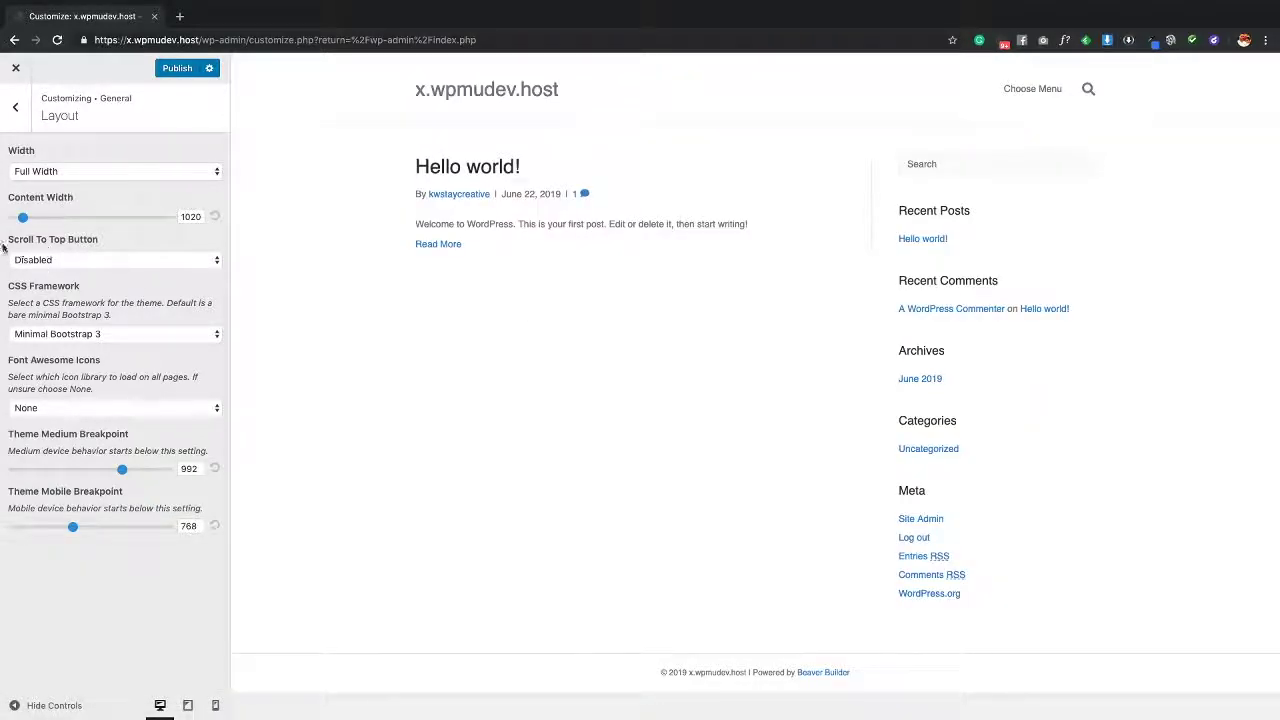
# Enable the Scroll To Top Button in the layout settings
pyautogui.click(107, 262)
pyautogui.click(107, 245)
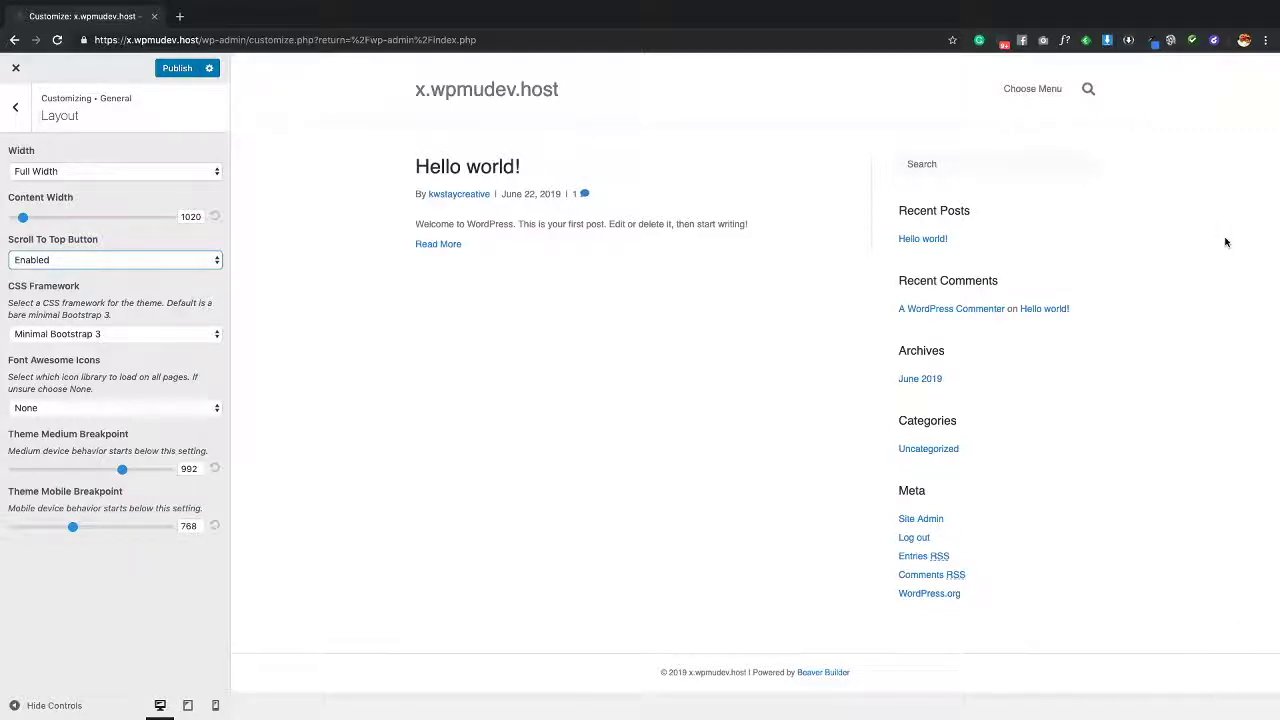
pyautogui.click(206, 303)
# Look through the available CSS framework and Font Awesome icon library options, keeping the current choices
pyautogui.click(120, 339)
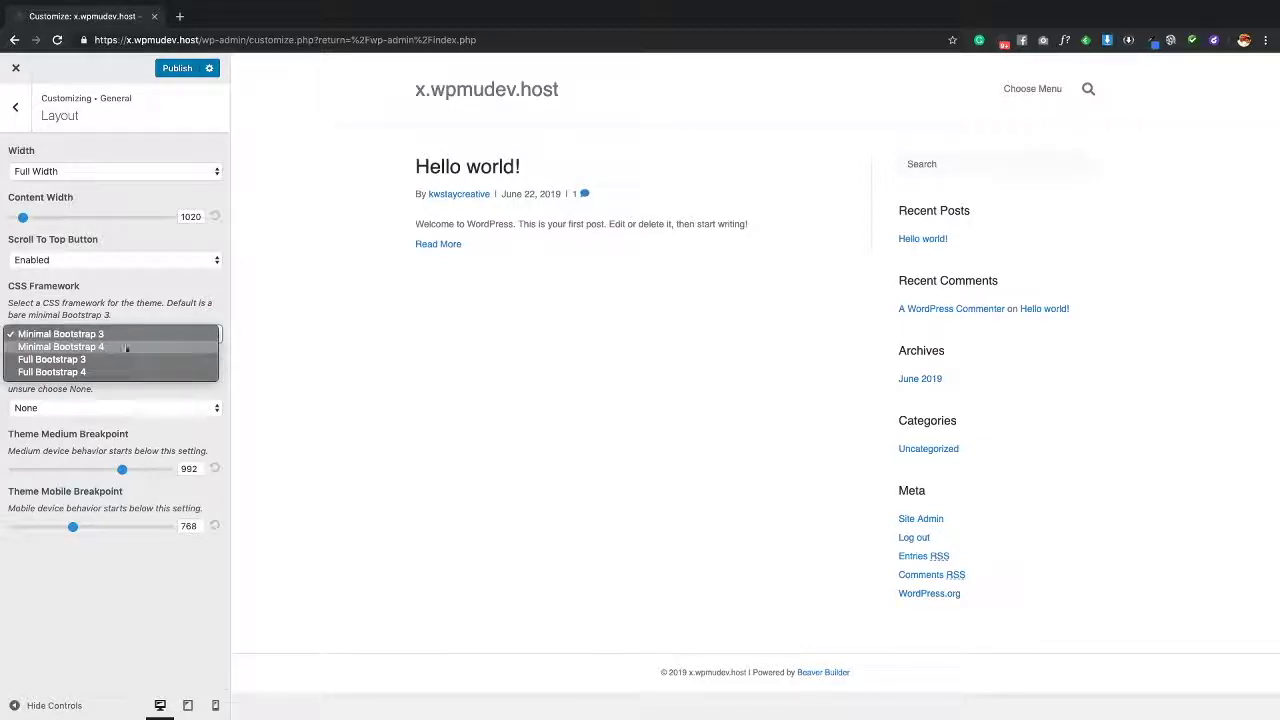
pyautogui.click(182, 285)
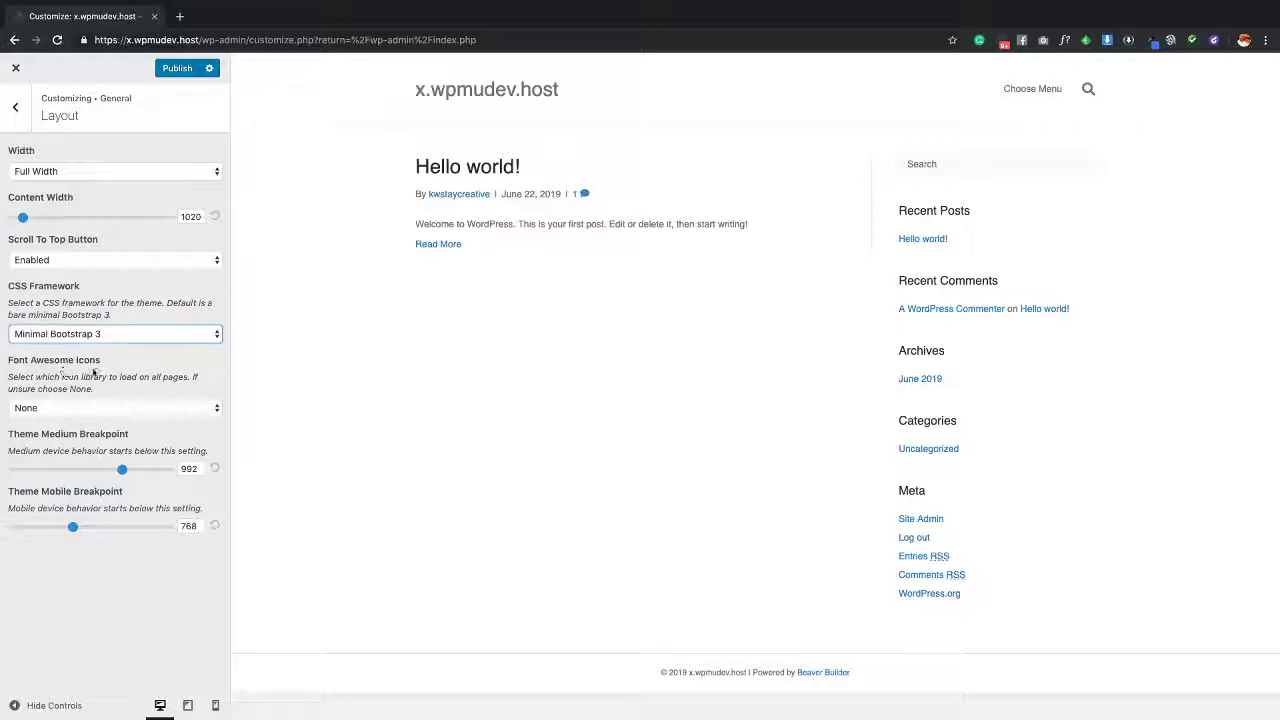
pyautogui.click(152, 407)
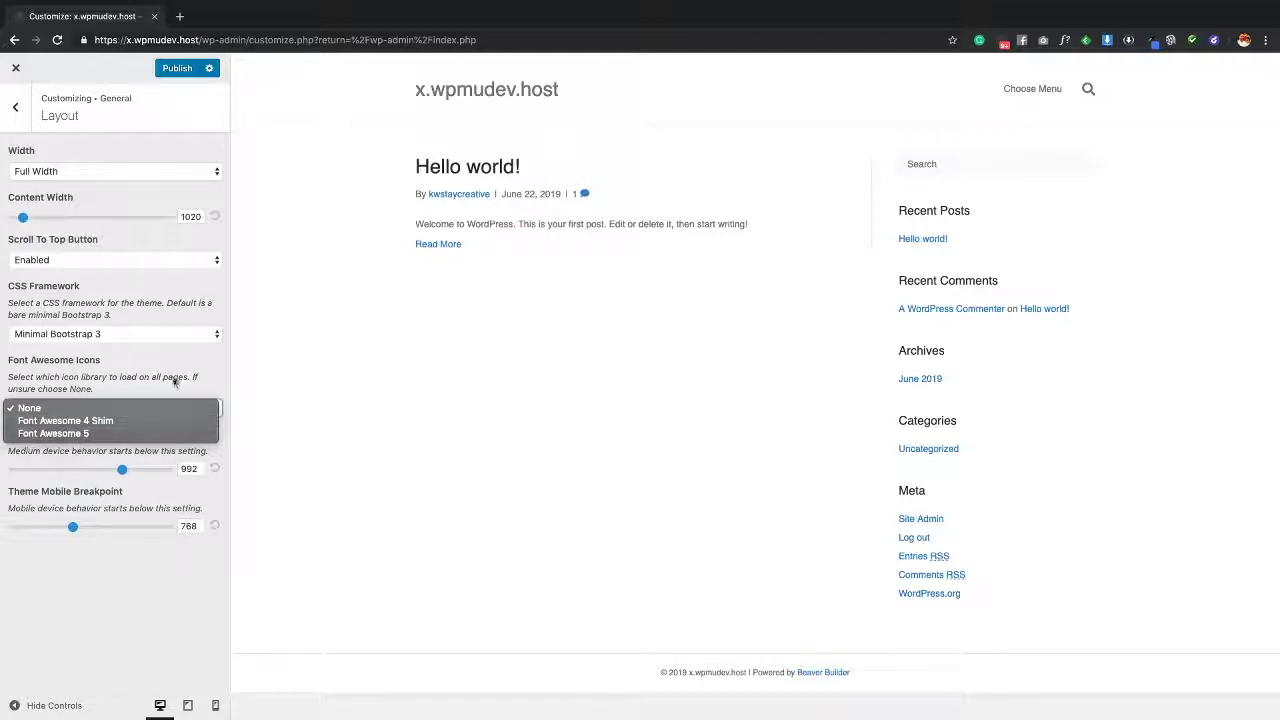
pyautogui.click(219, 360)
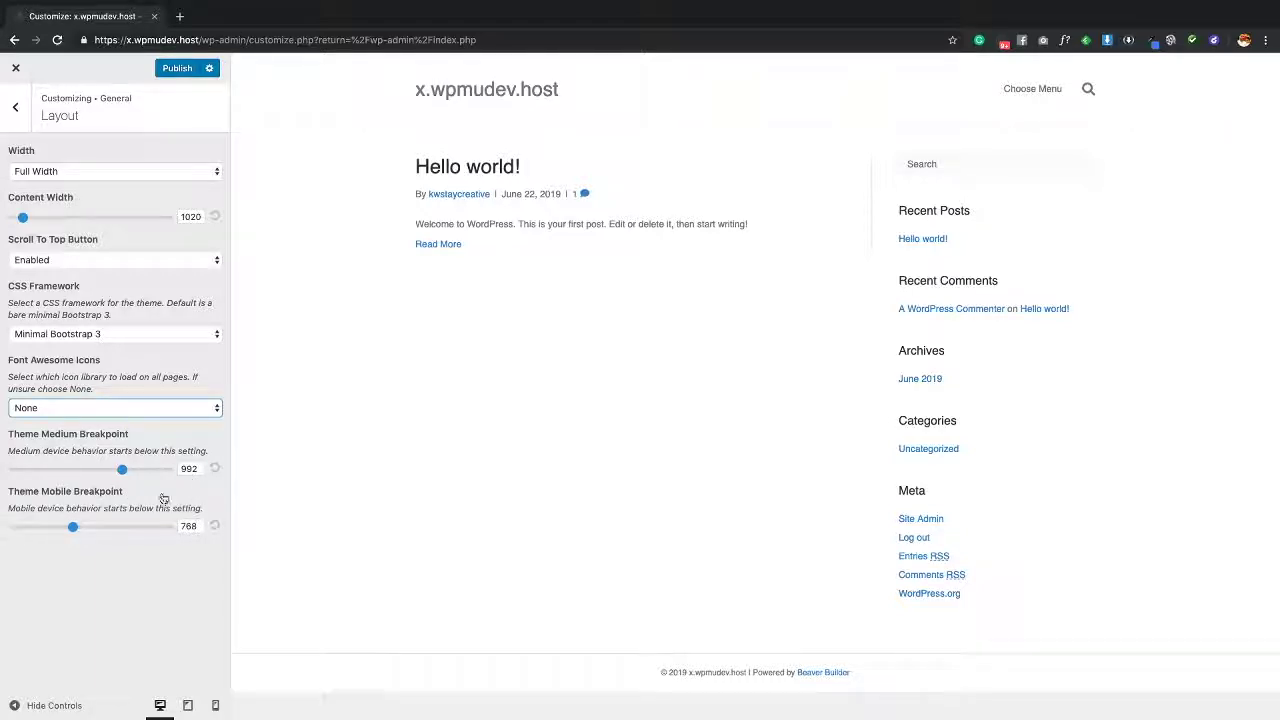
# Preview the site at tablet and mobile sizes, expand and collapse the mobile menu, and return to the desktop preview
pyautogui.click(187, 705)
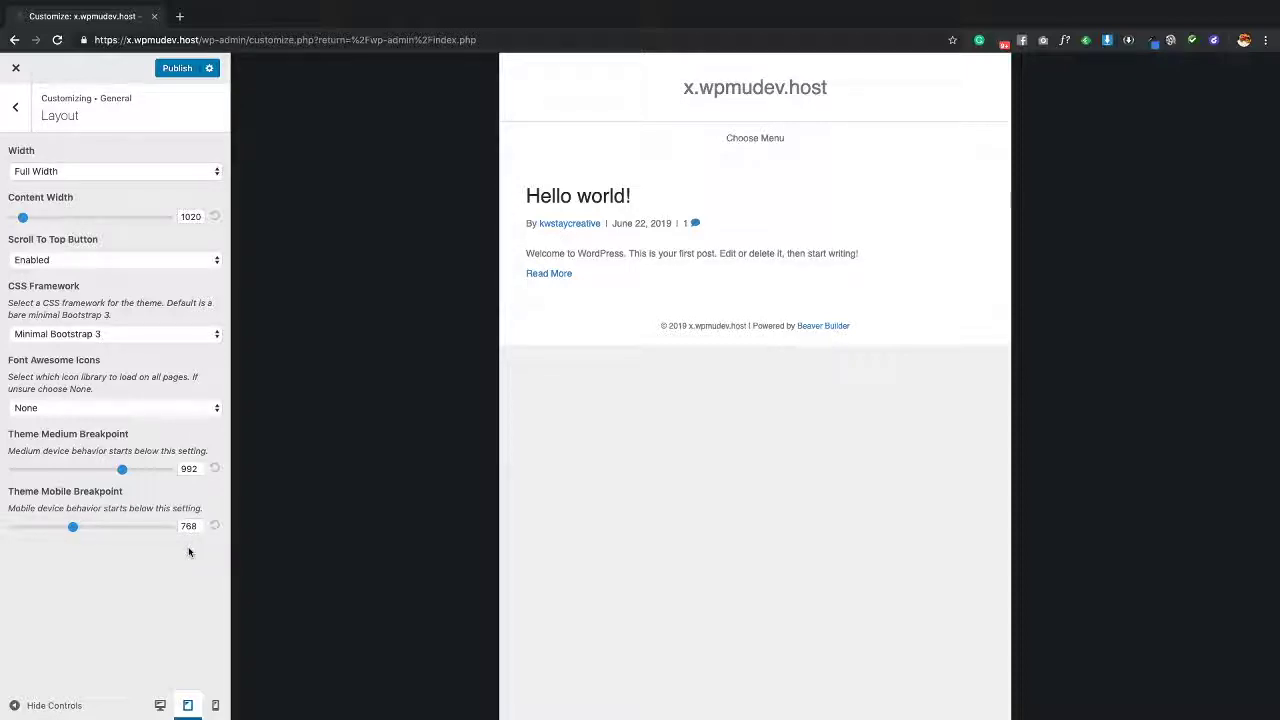
pyautogui.click(215, 705)
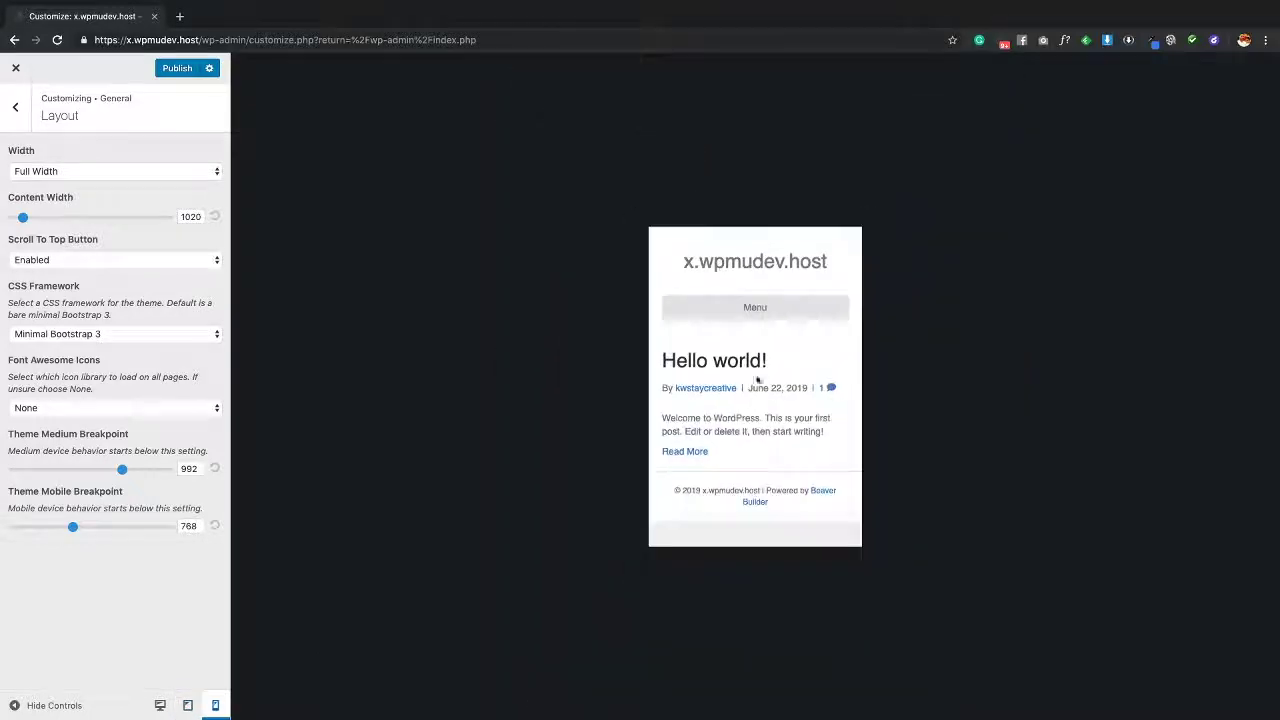
pyautogui.click(760, 314)
pyautogui.click(752, 312)
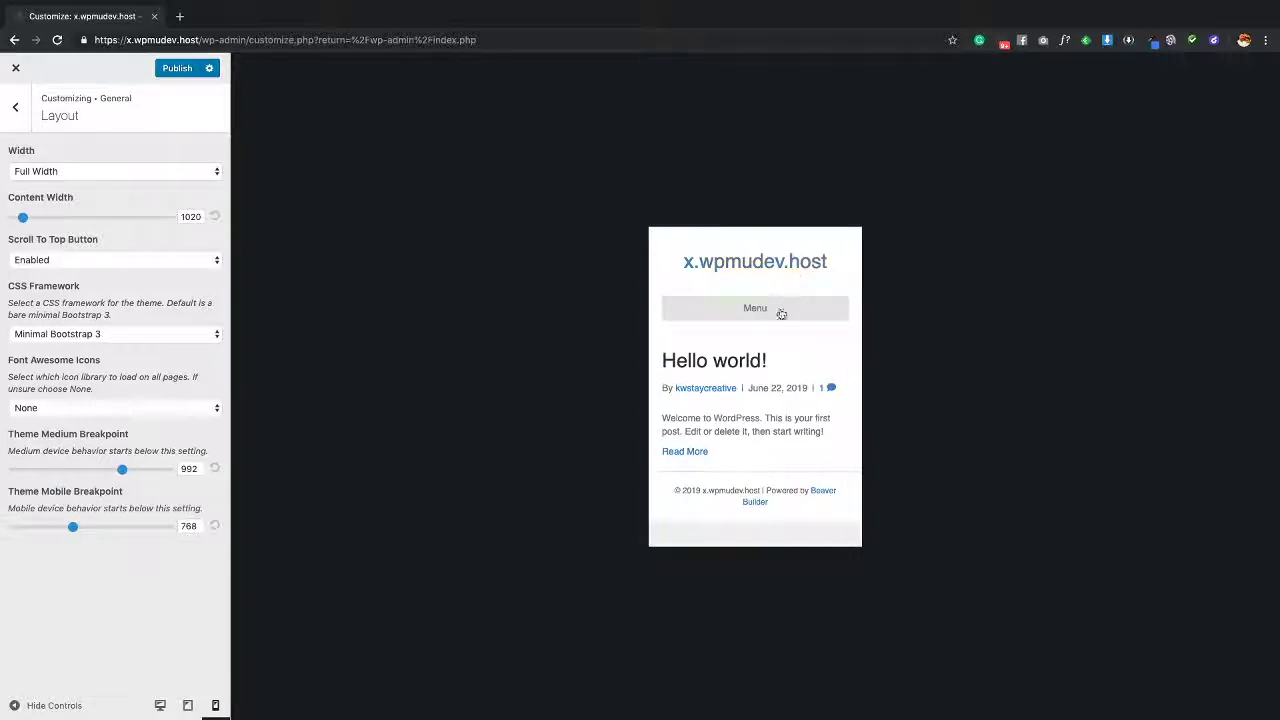
pyautogui.click(160, 705)
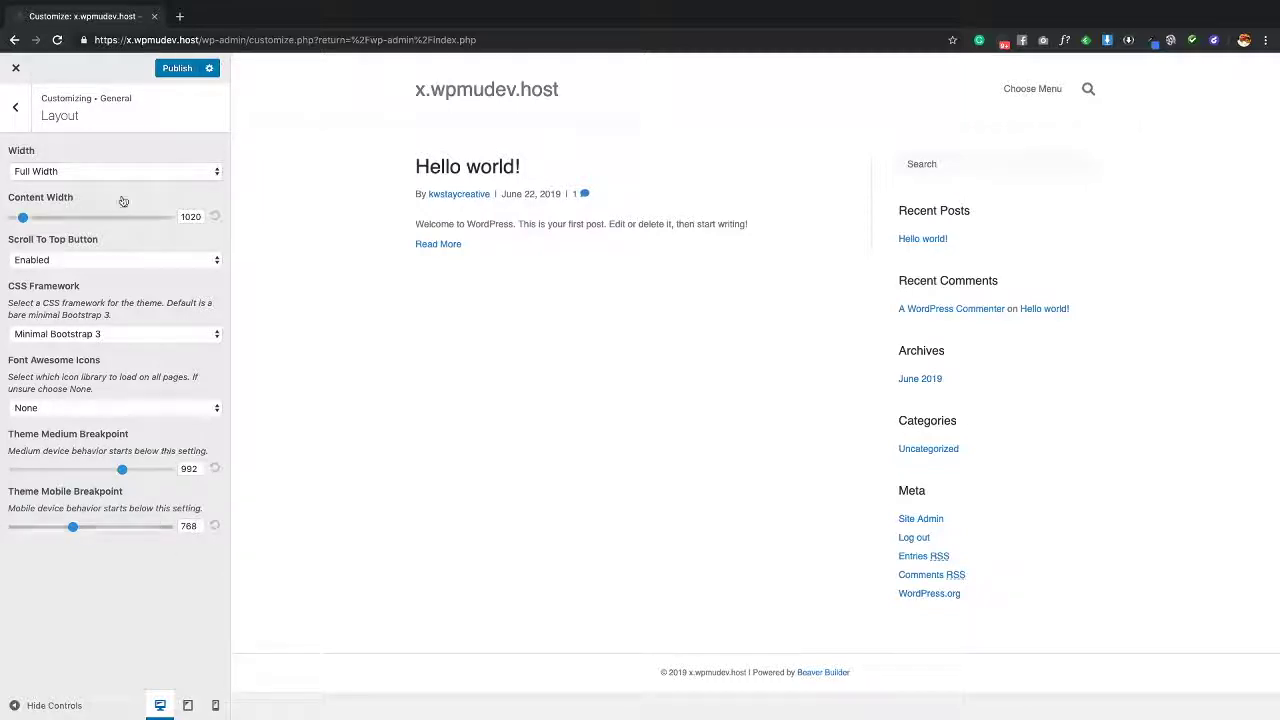
# Set the site's general background color to the green swatch and check the background image chooser without selecting an image
pyautogui.click(15, 107)
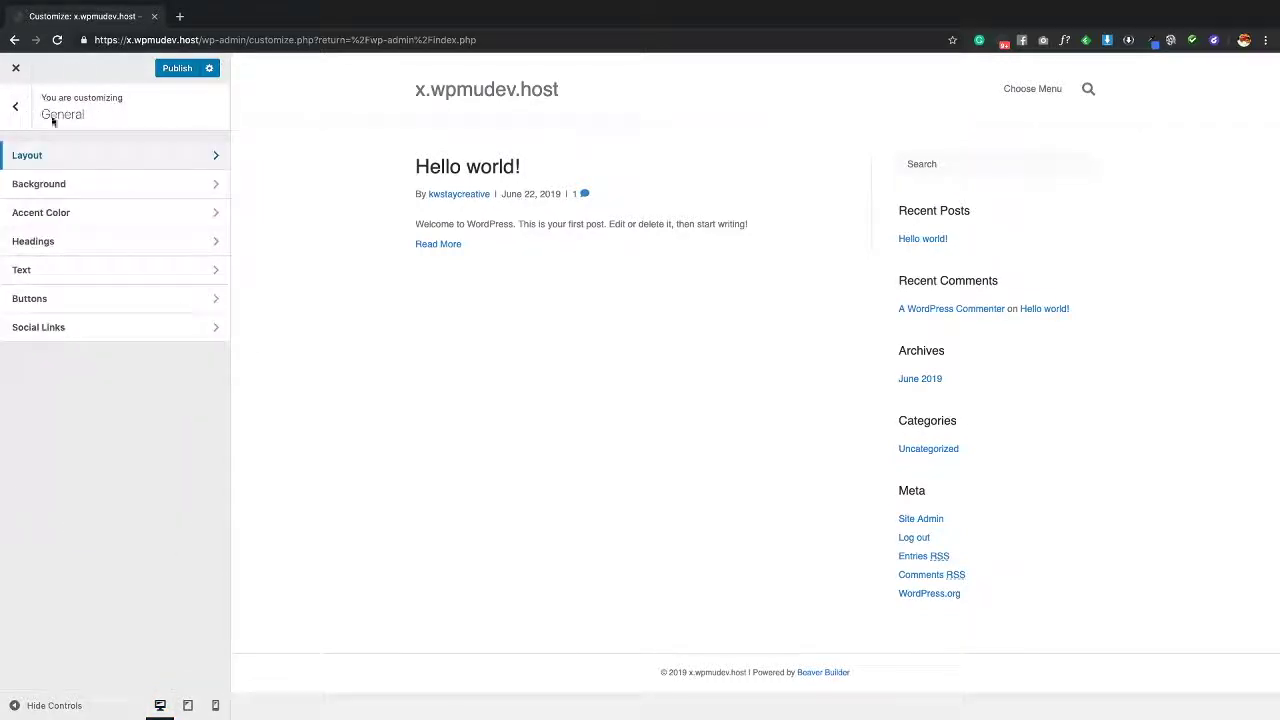
pyautogui.click(104, 192)
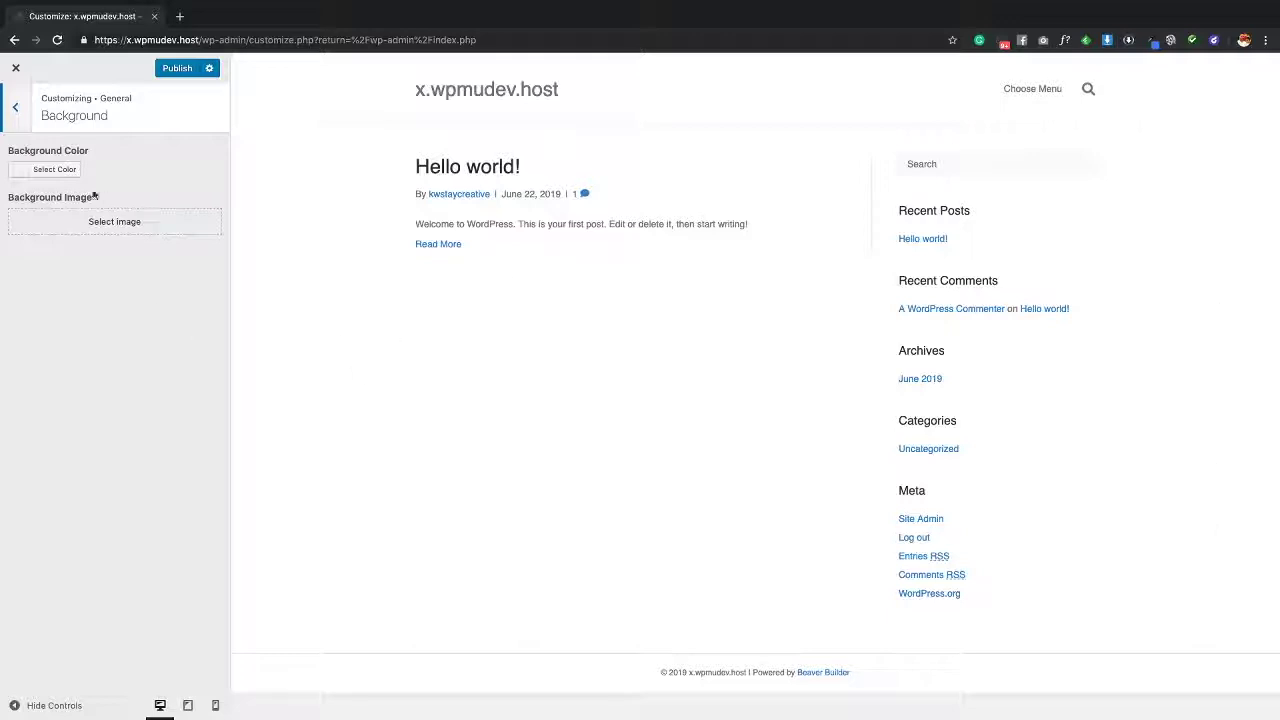
pyautogui.click(58, 170)
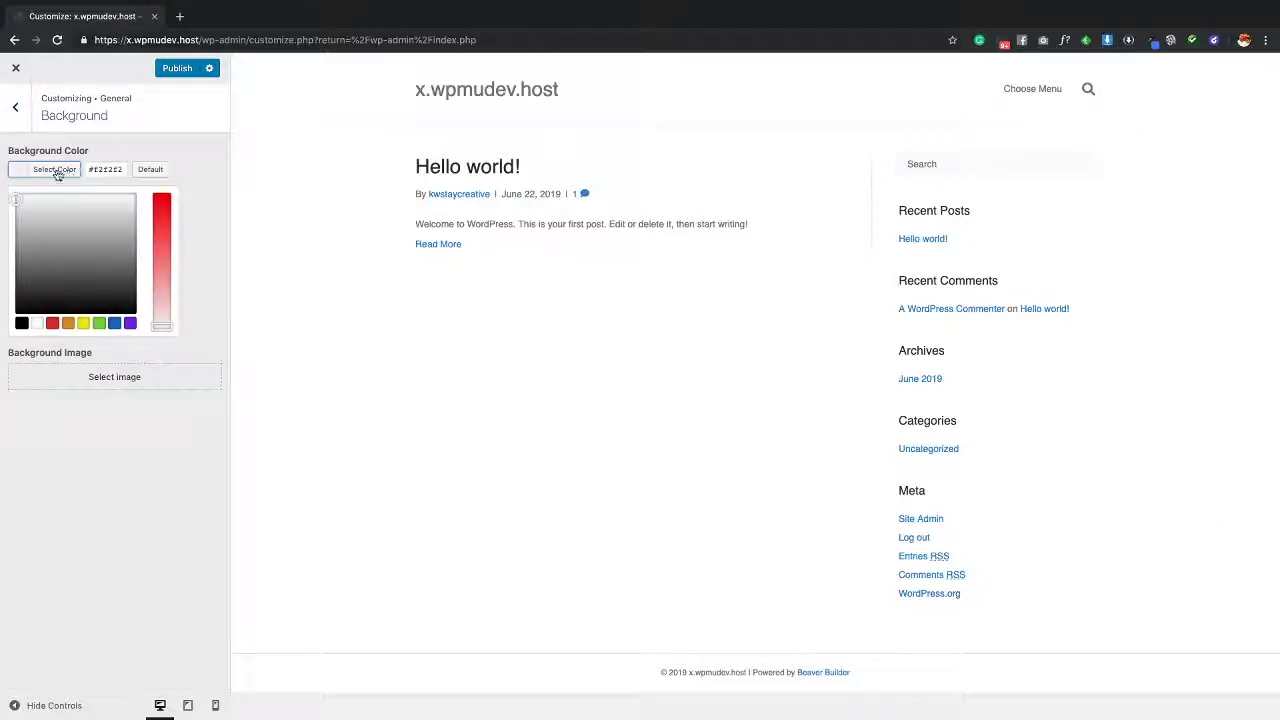
pyautogui.click(100, 323)
pyautogui.click(126, 446)
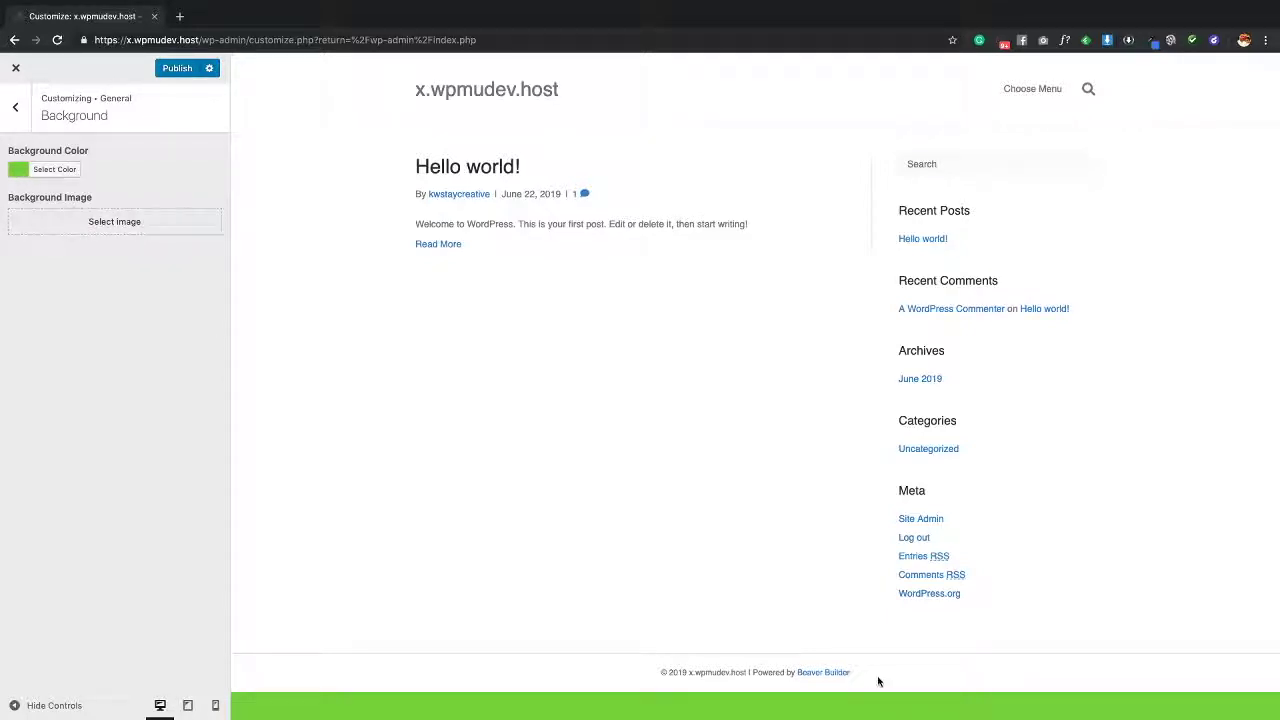
pyautogui.click(115, 227)
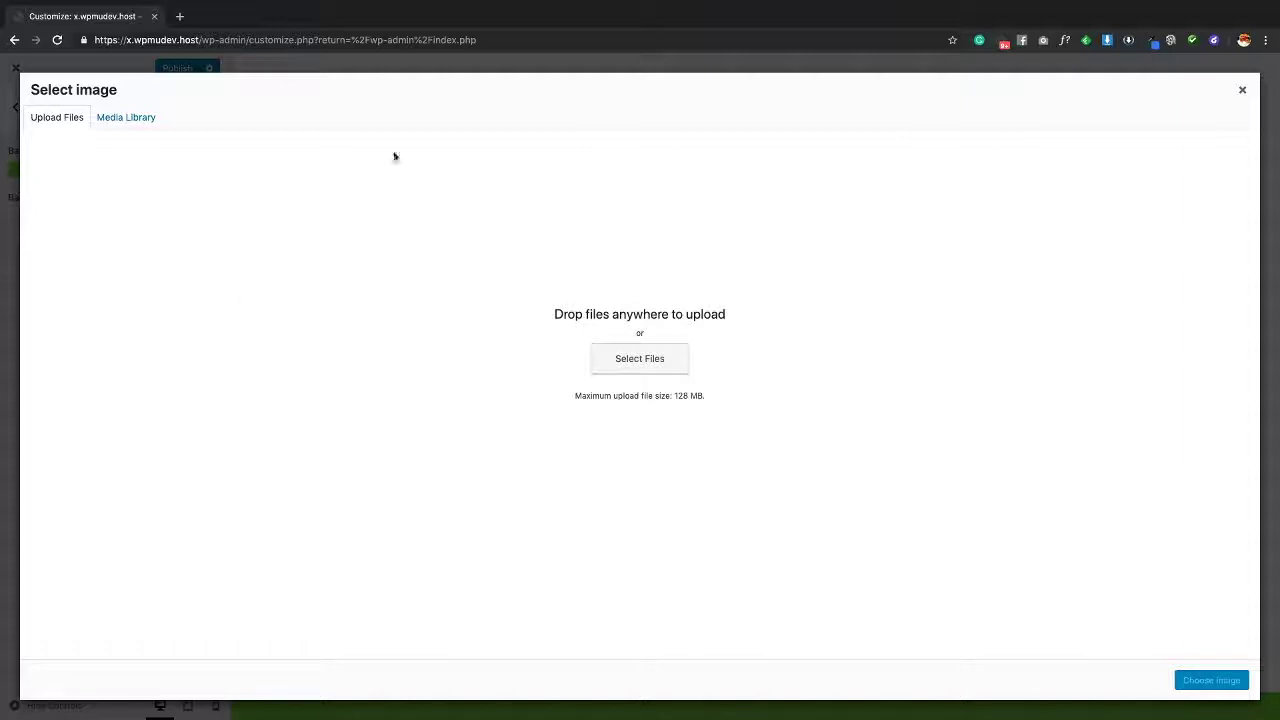
pyautogui.click(1241, 90)
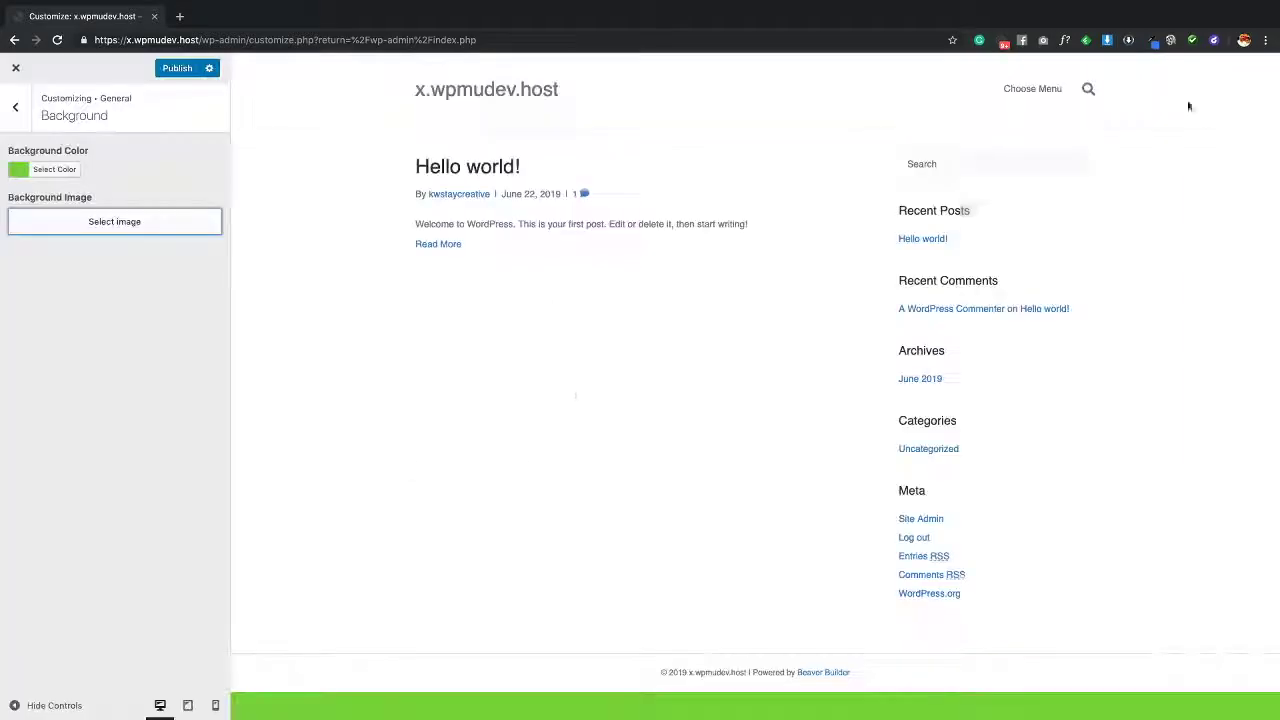
# Set the theme's general accent color to the red swatch (#dd3333)
pyautogui.click(16, 107)
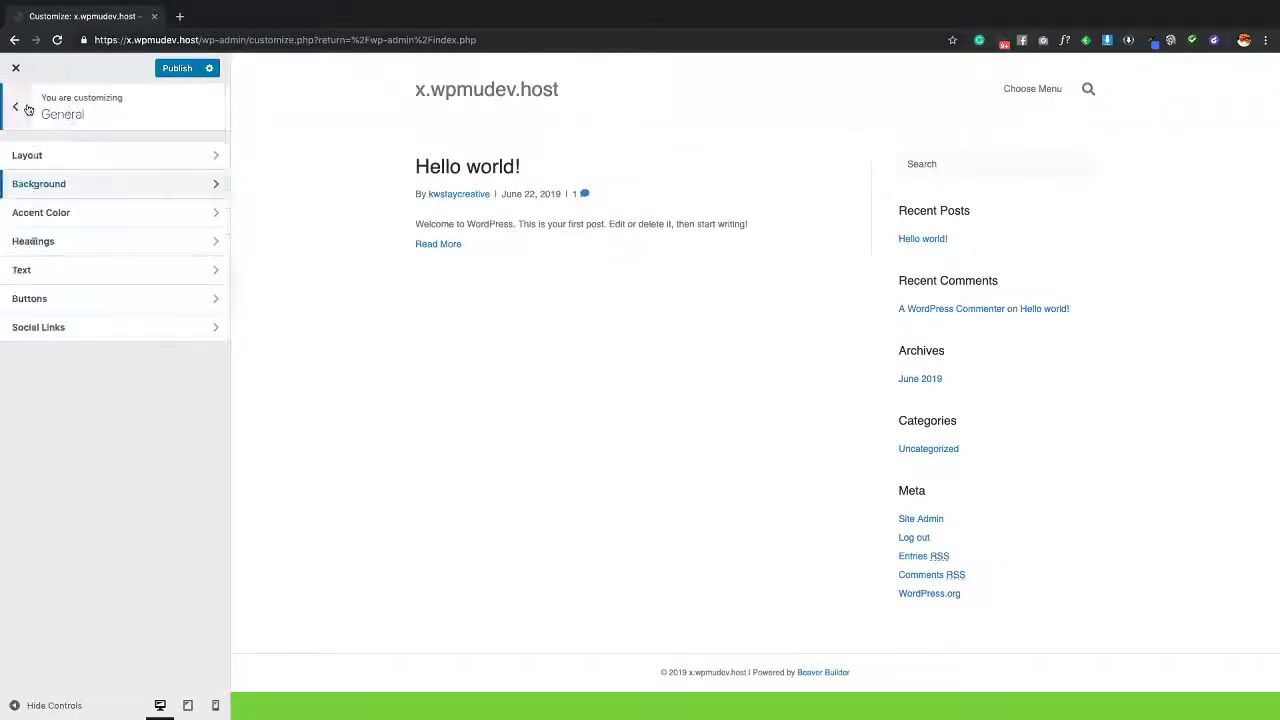
pyautogui.click(108, 219)
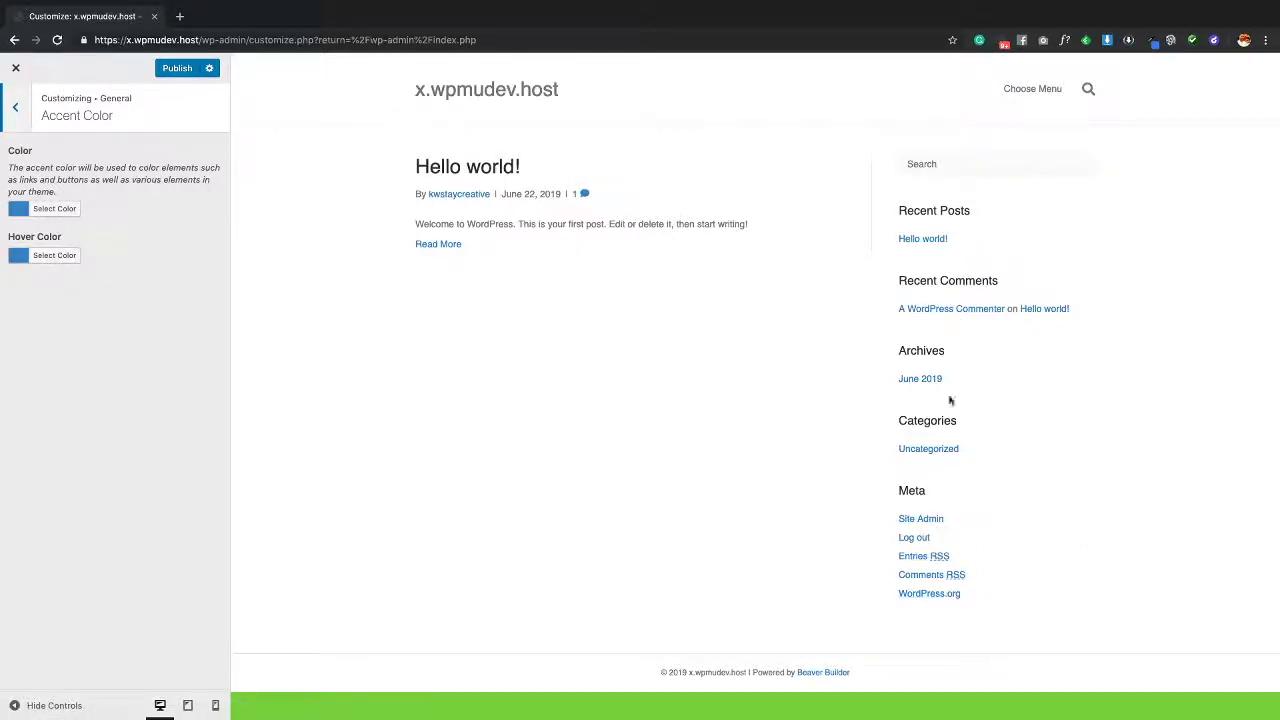
pyautogui.click(55, 209)
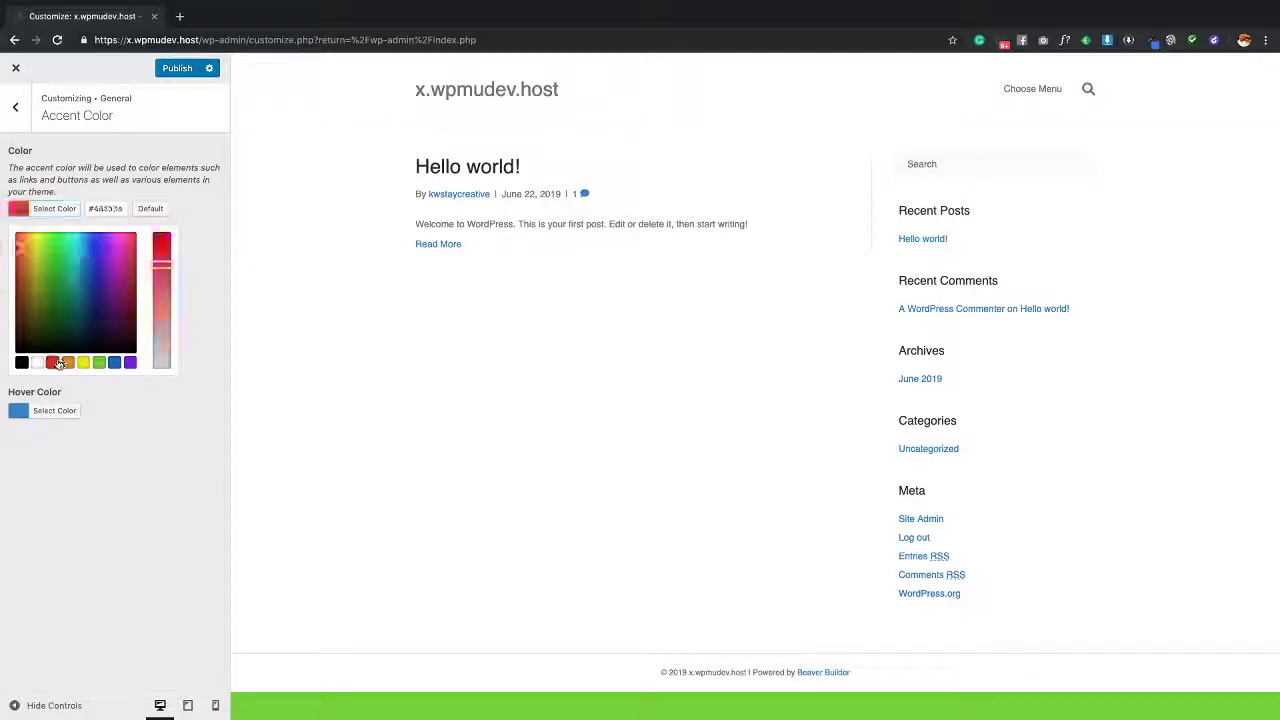
pyautogui.click(52, 362)
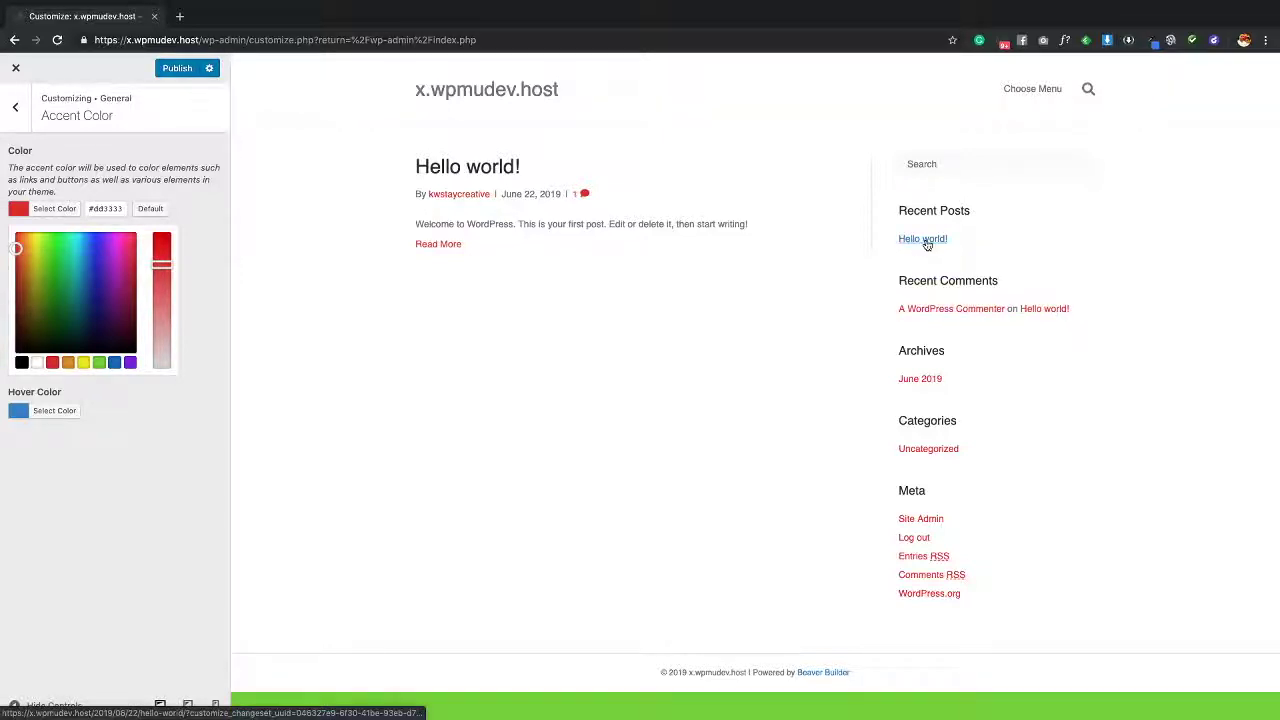
pyautogui.click(40, 405)
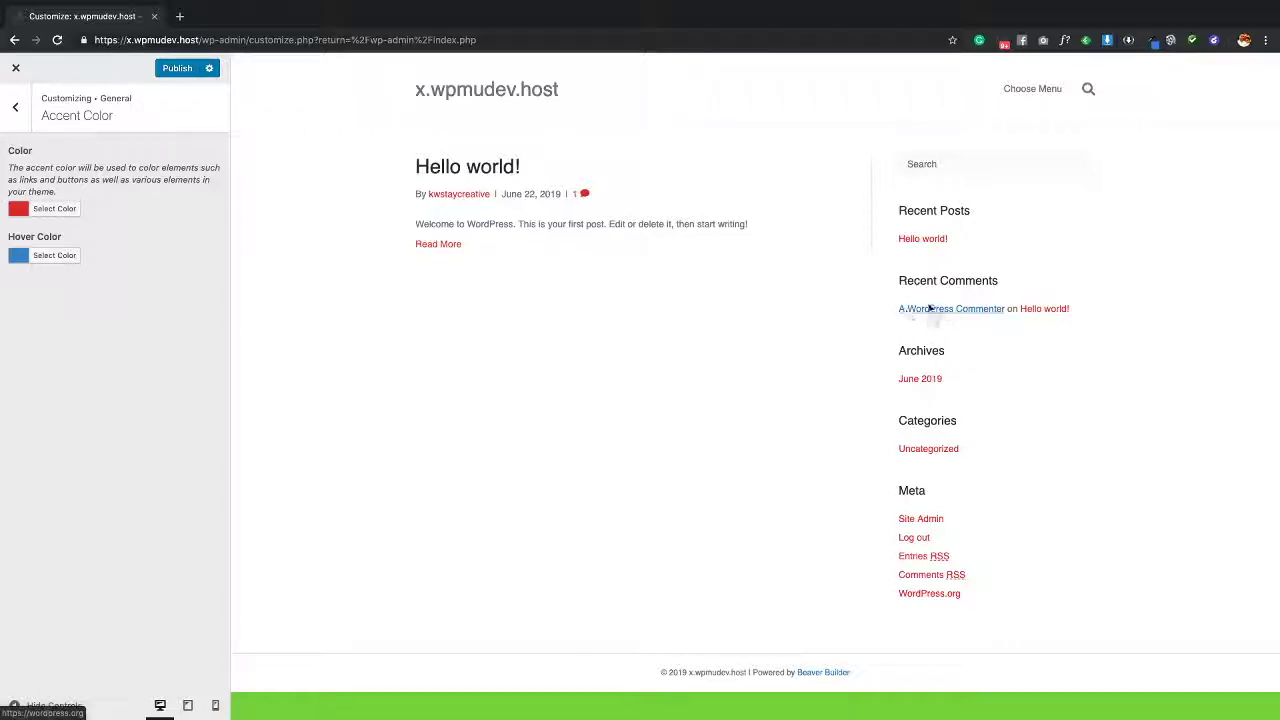
# Try an olive-yellow shade as the accent hover color
pyautogui.click(40, 256)
pyautogui.click(52, 409)
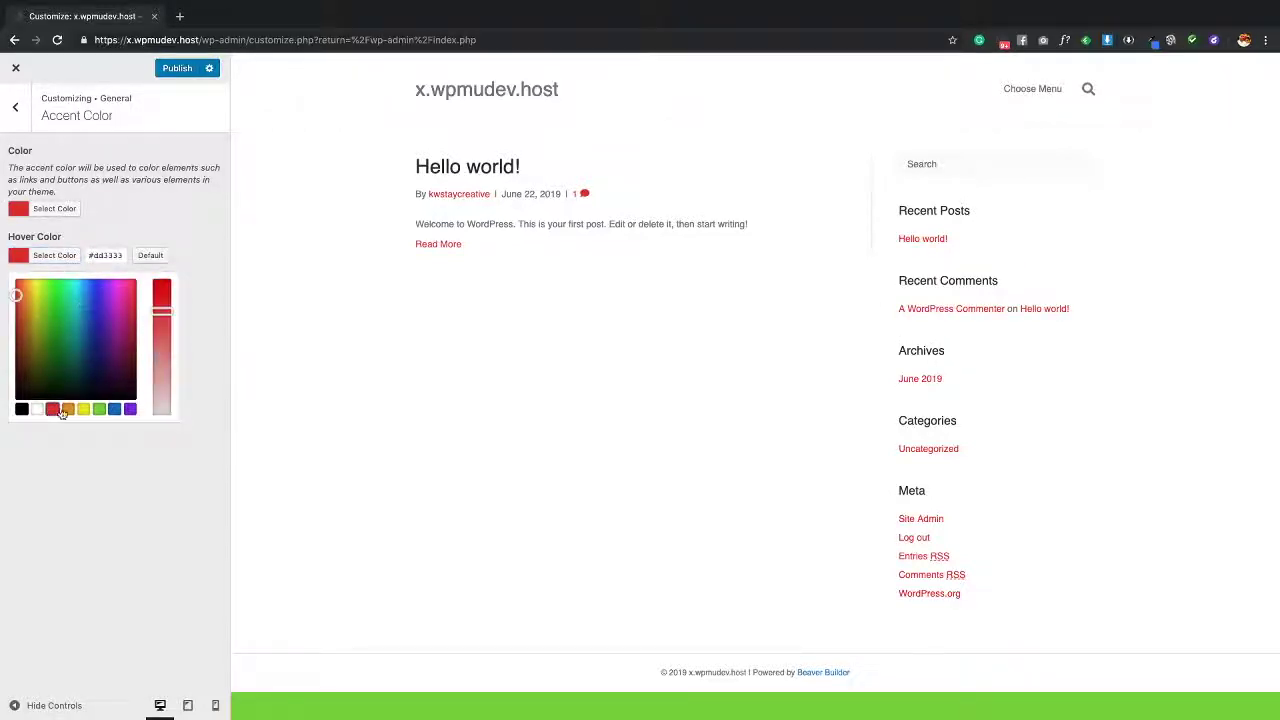
pyautogui.moveTo(162, 310); pyautogui.dragTo(163, 281)
pyautogui.moveTo(40, 288)
pyautogui.mouseDown()
pyautogui.moveTo(23, 300)
pyautogui.moveTo(35, 317)
pyautogui.mouseUp()
pyautogui.click(87, 502)
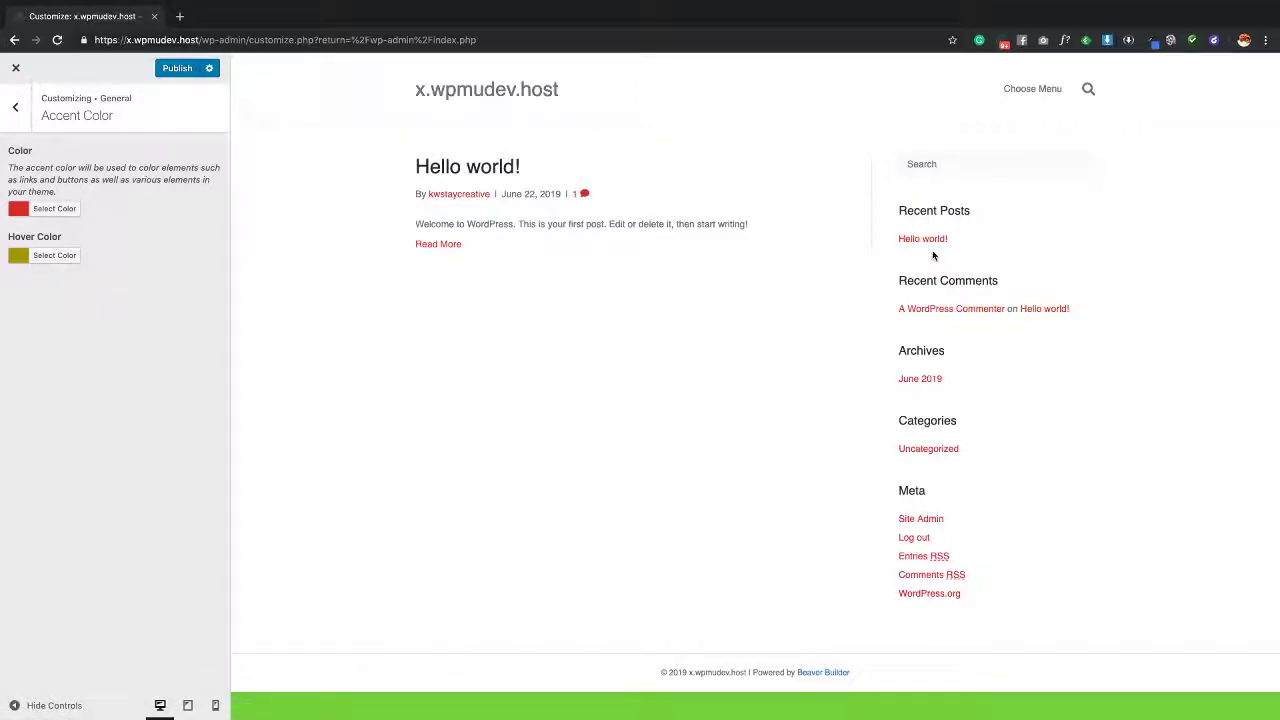
# Set the accent hover color to a bright red (#ef4937), starting from the red swatch
pyautogui.click(66, 255)
pyautogui.click(52, 409)
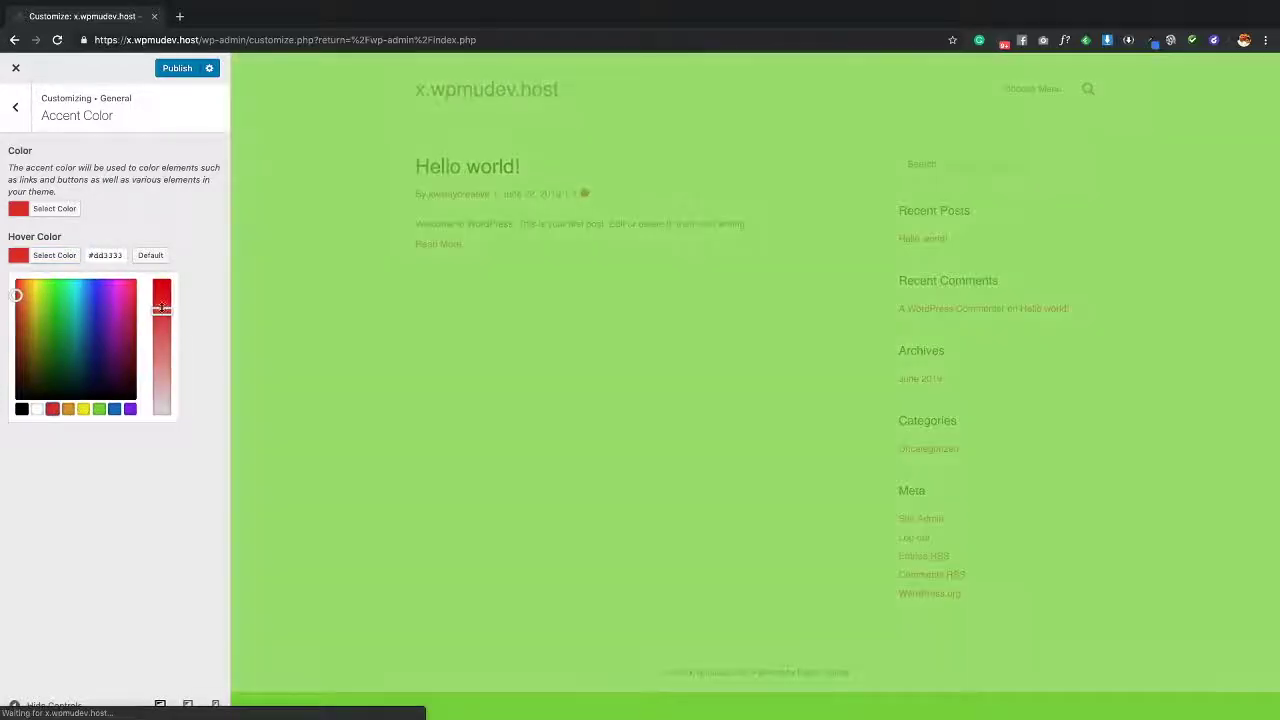
pyautogui.click(20, 288)
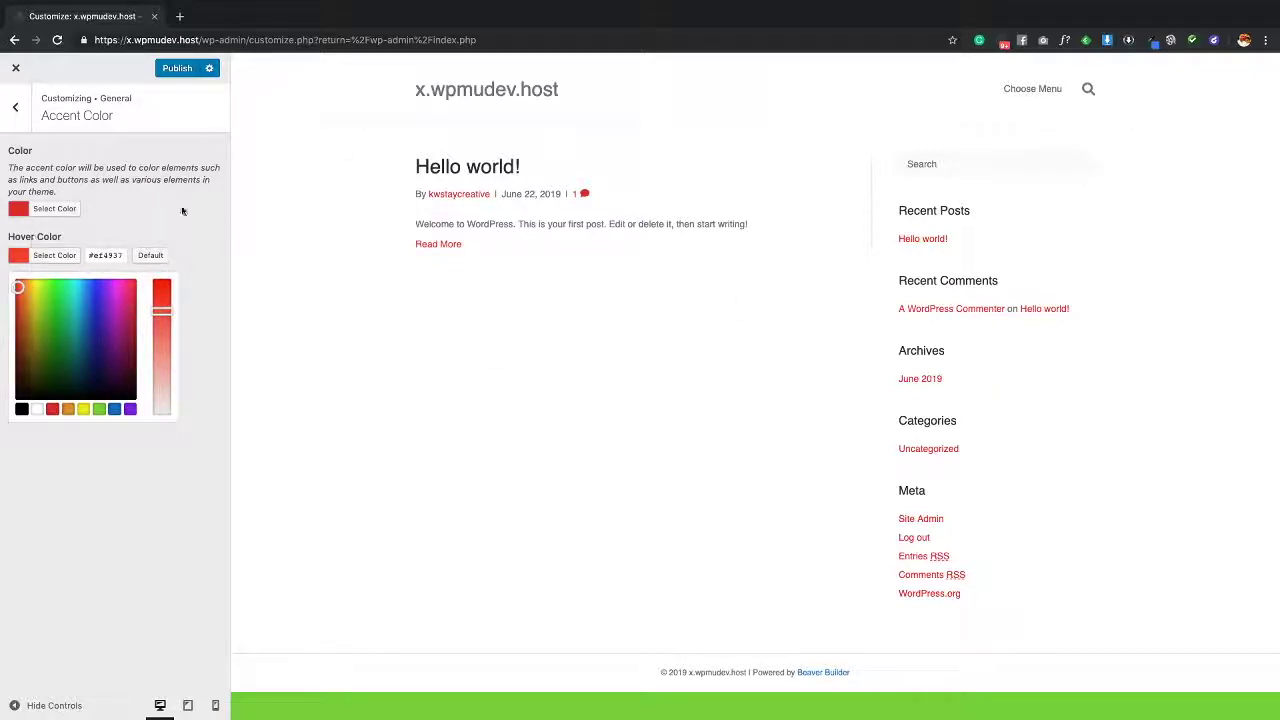
# Open the general Headings settings and examine the Style Headings choices, the Font Format choices and the heading size, line height and spacing controls
pyautogui.click(15, 106)
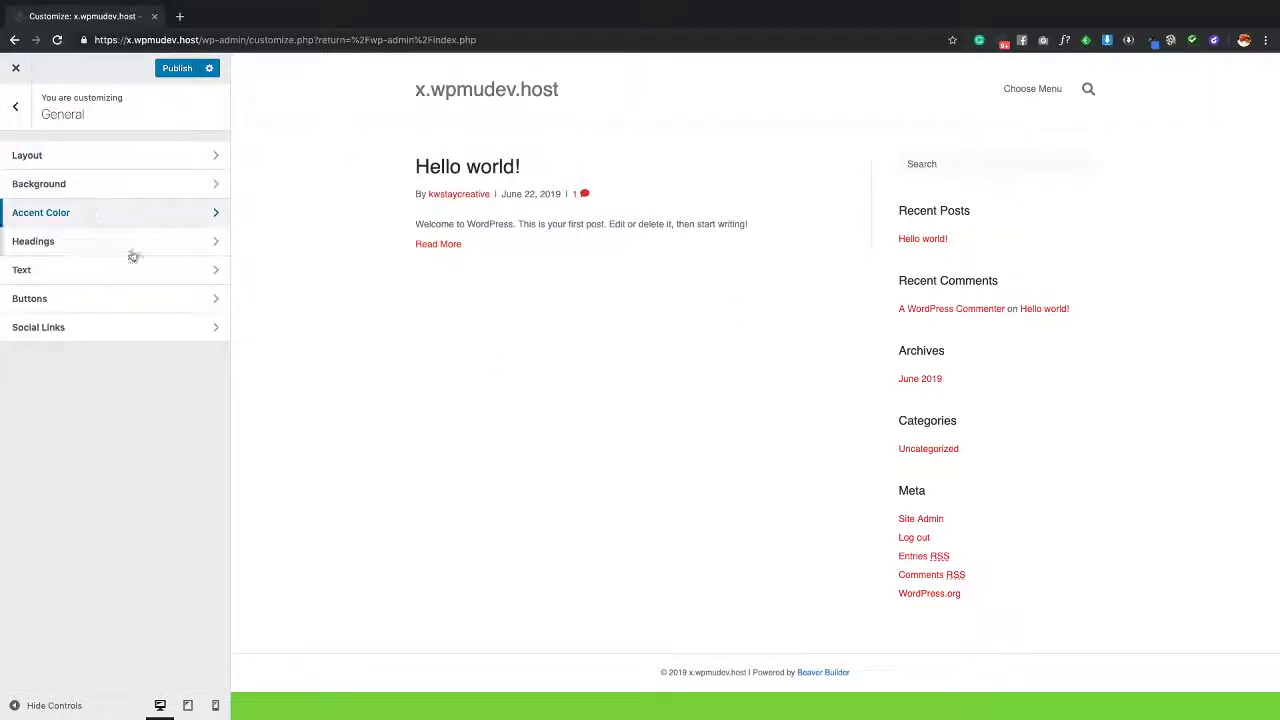
pyautogui.click(89, 245)
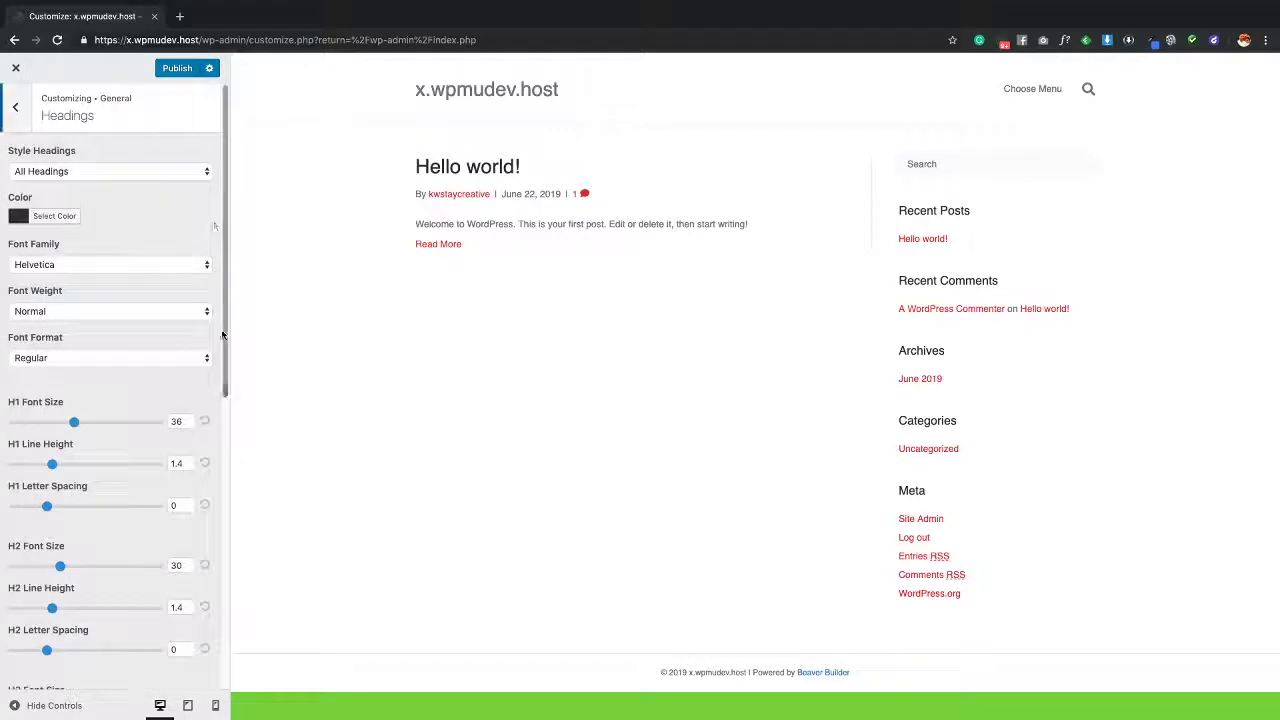
pyautogui.click(52, 171)
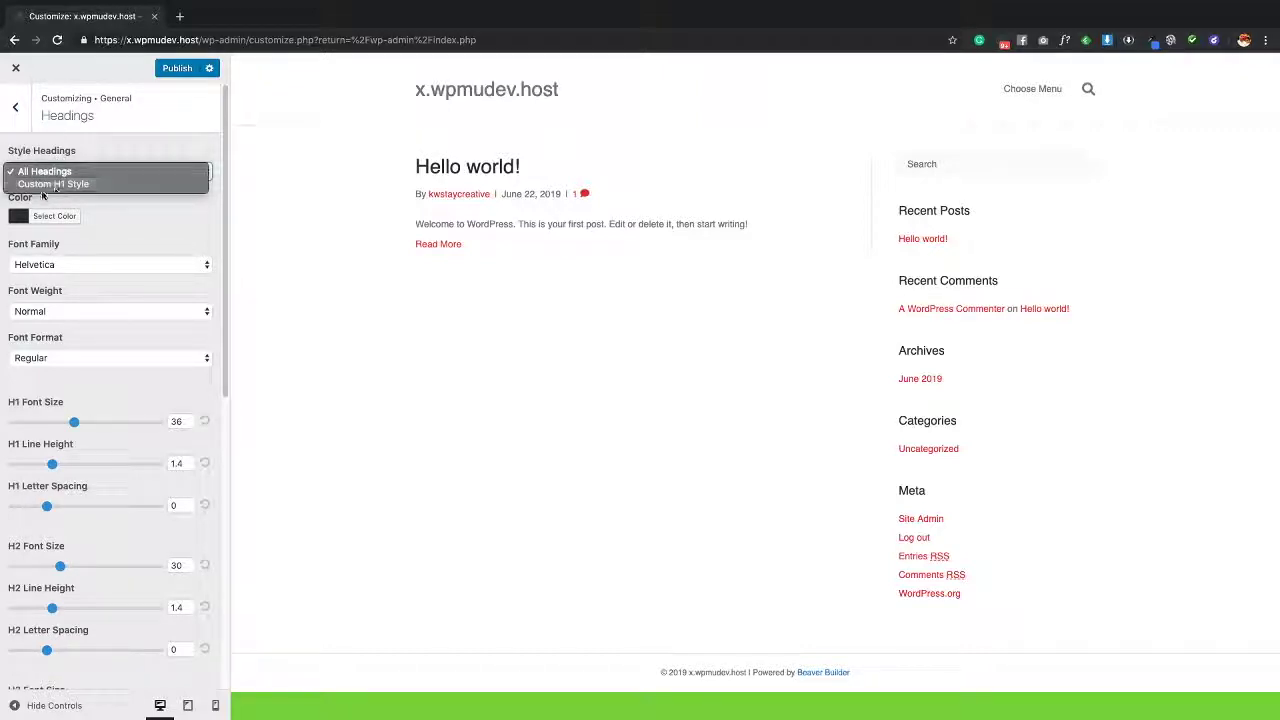
pyautogui.click(118, 229)
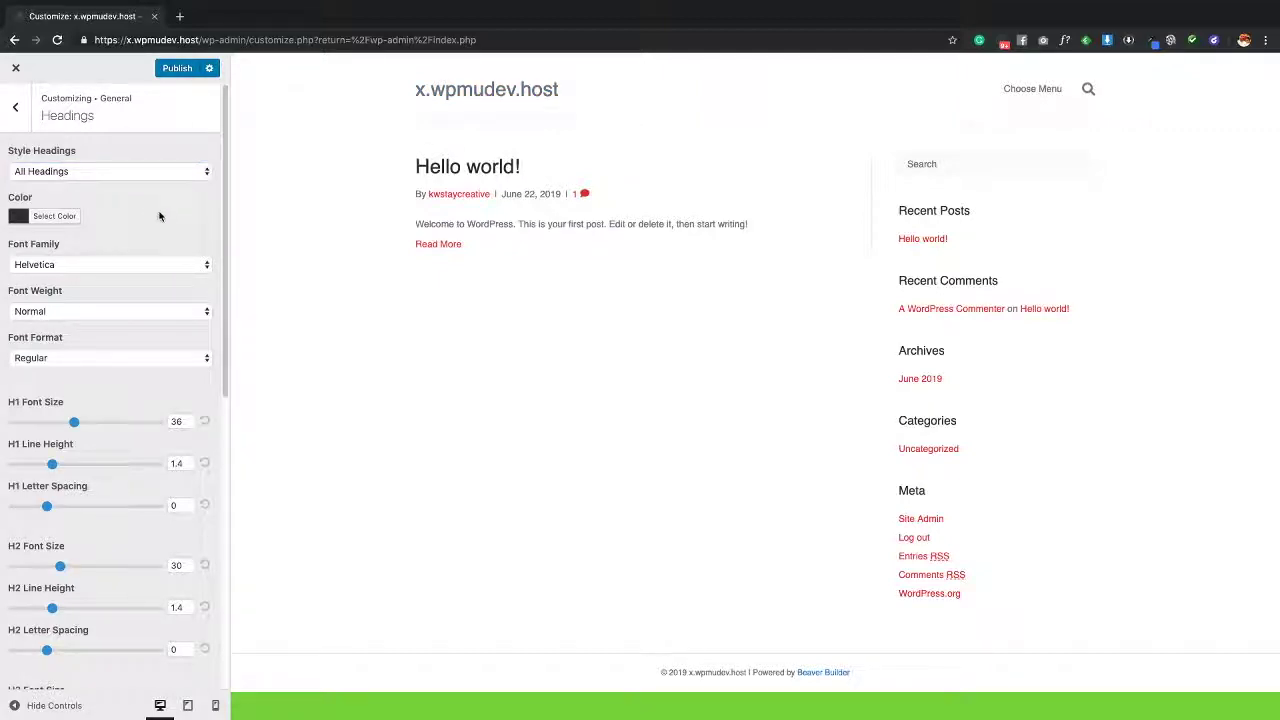
pyautogui.click(155, 178)
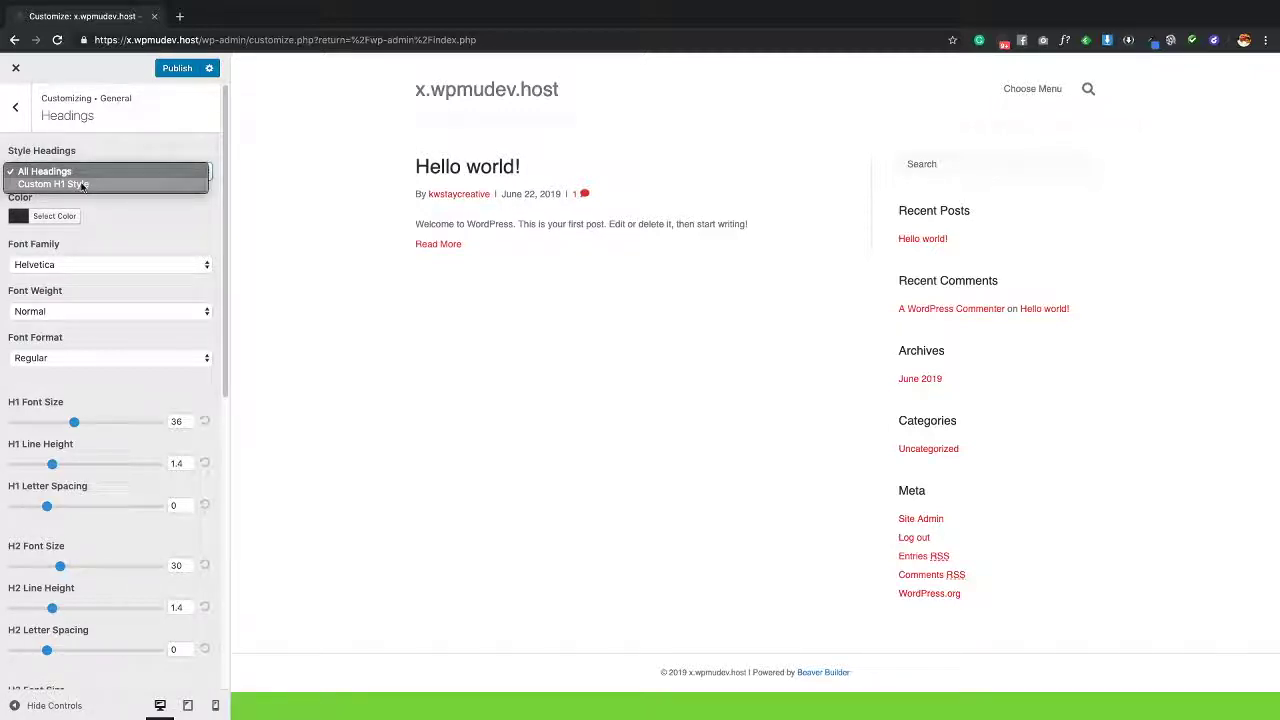
pyautogui.click(115, 211)
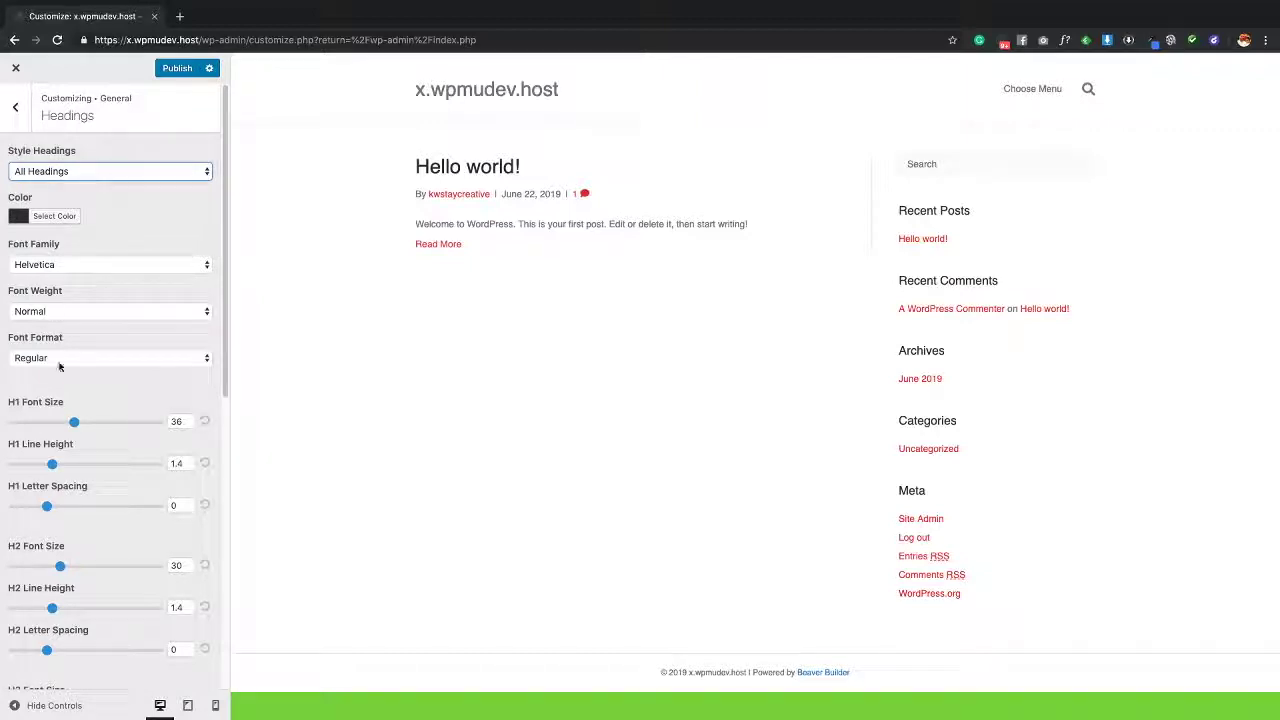
pyautogui.click(64, 362)
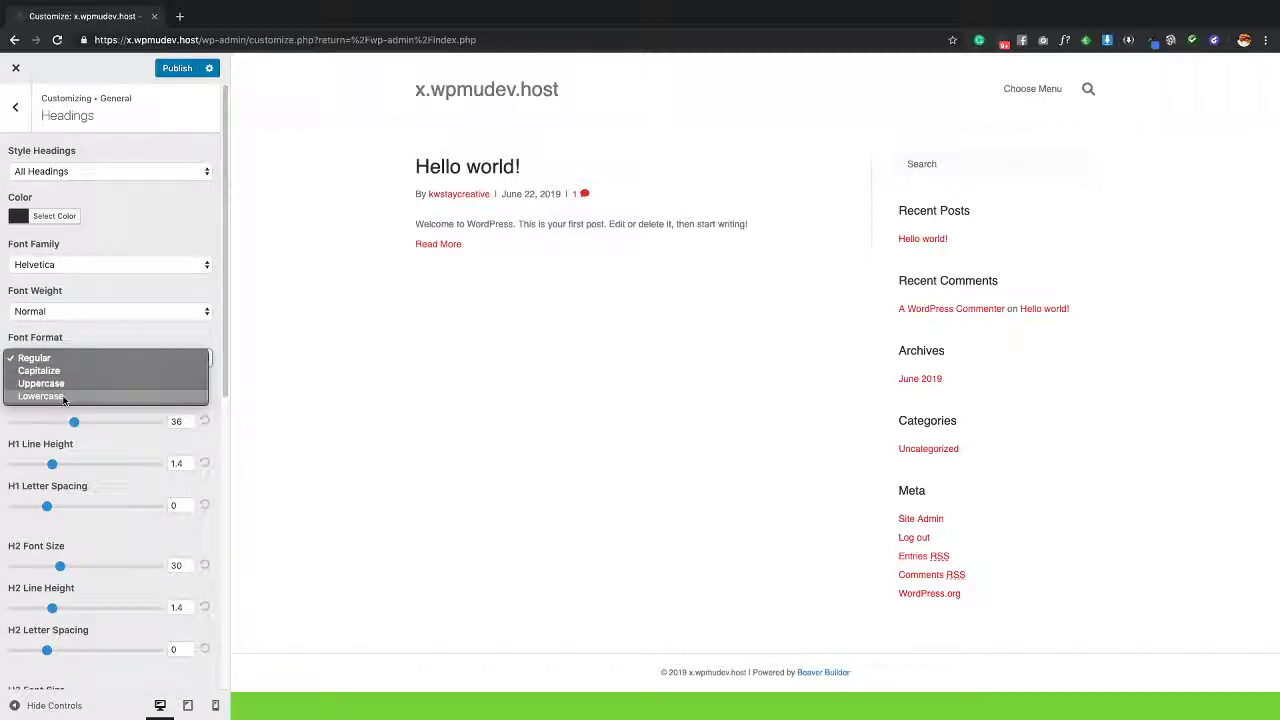
pyautogui.click(200, 408)
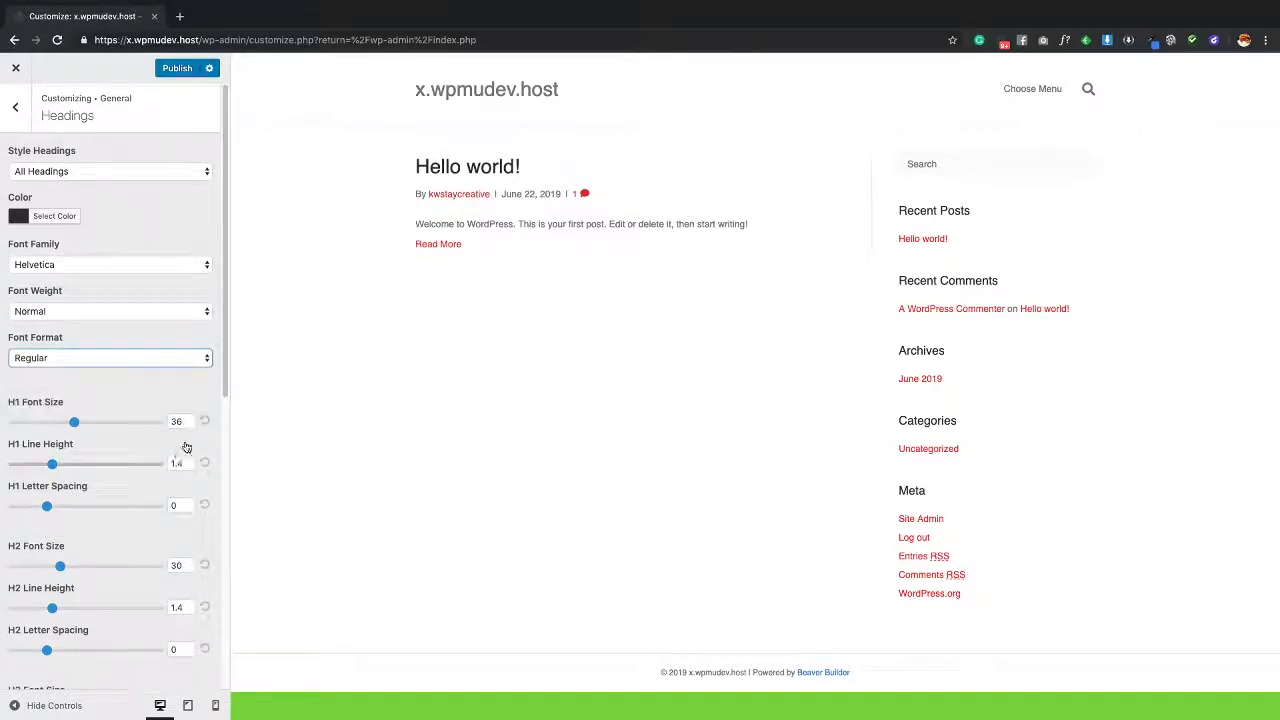
pyautogui.scroll(-1, 208, 424)
pyautogui.scroll(-1, 210, 425)
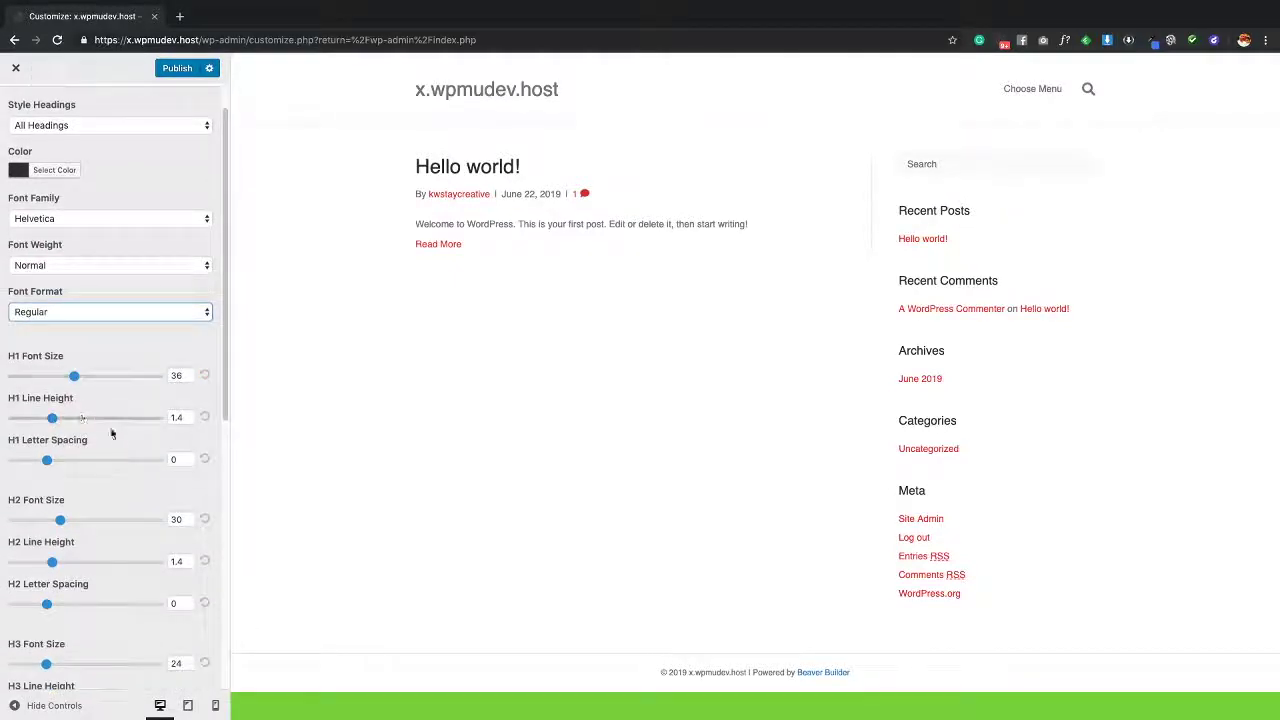
pyautogui.scroll(2, 175, 320)
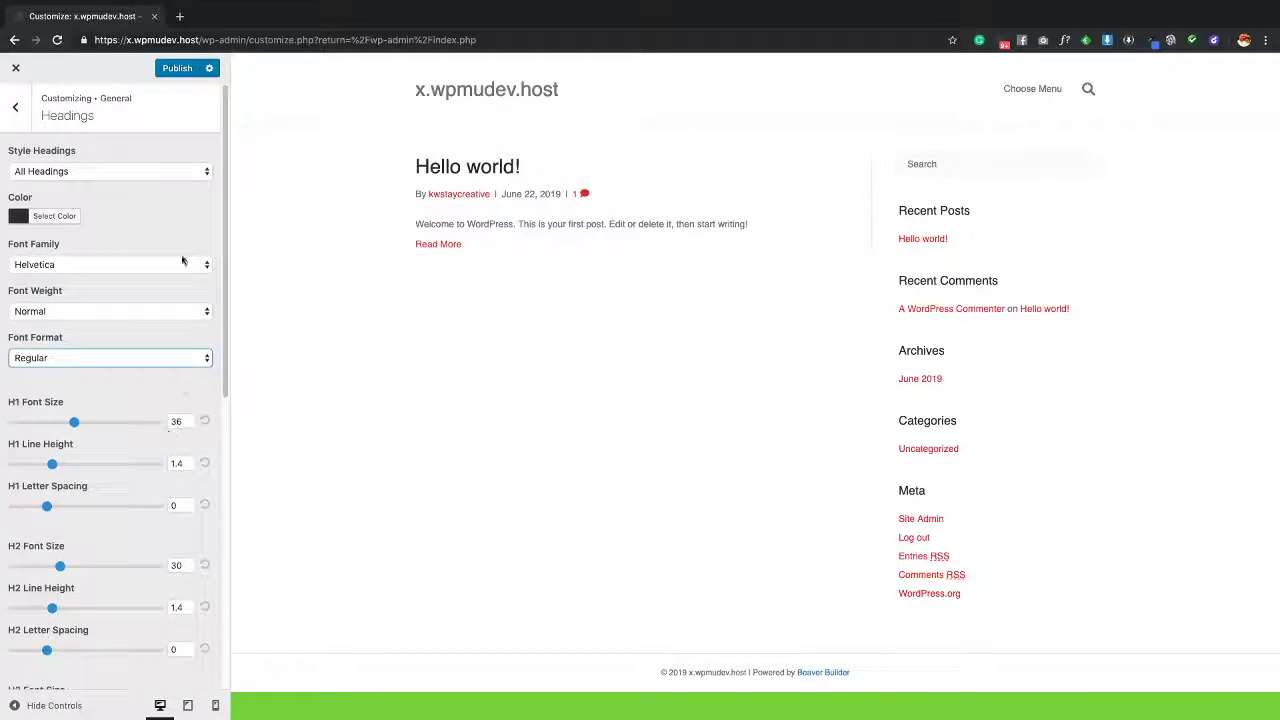
# Set the font family of all headings to Poppins and browse the font list once more
pyautogui.click(104, 267)
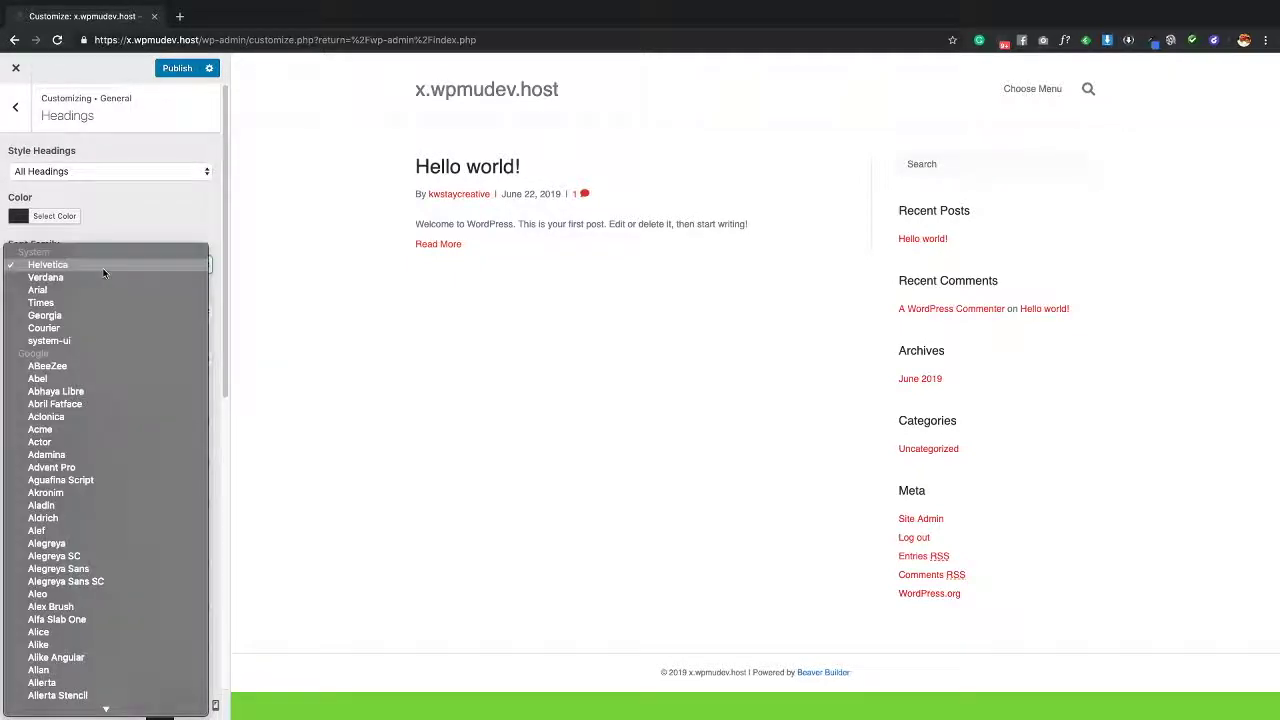
pyautogui.scroll(-20, 104, 272)
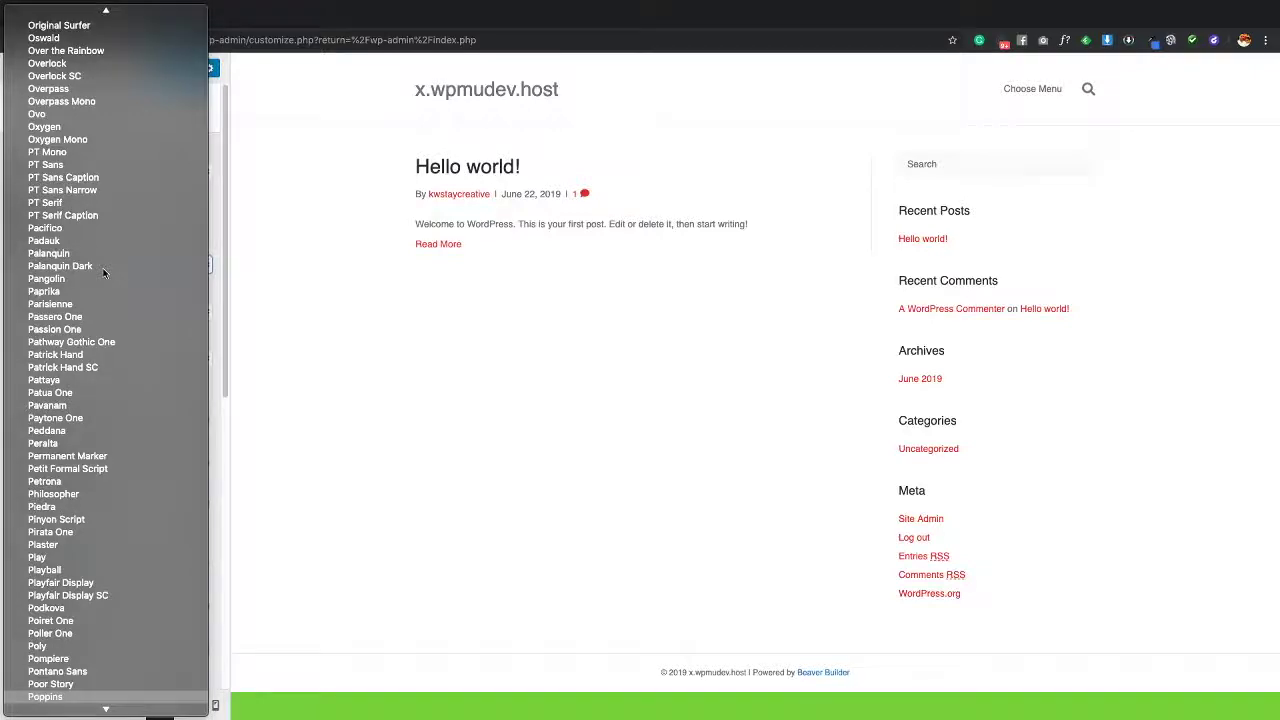
pyautogui.press('Return')
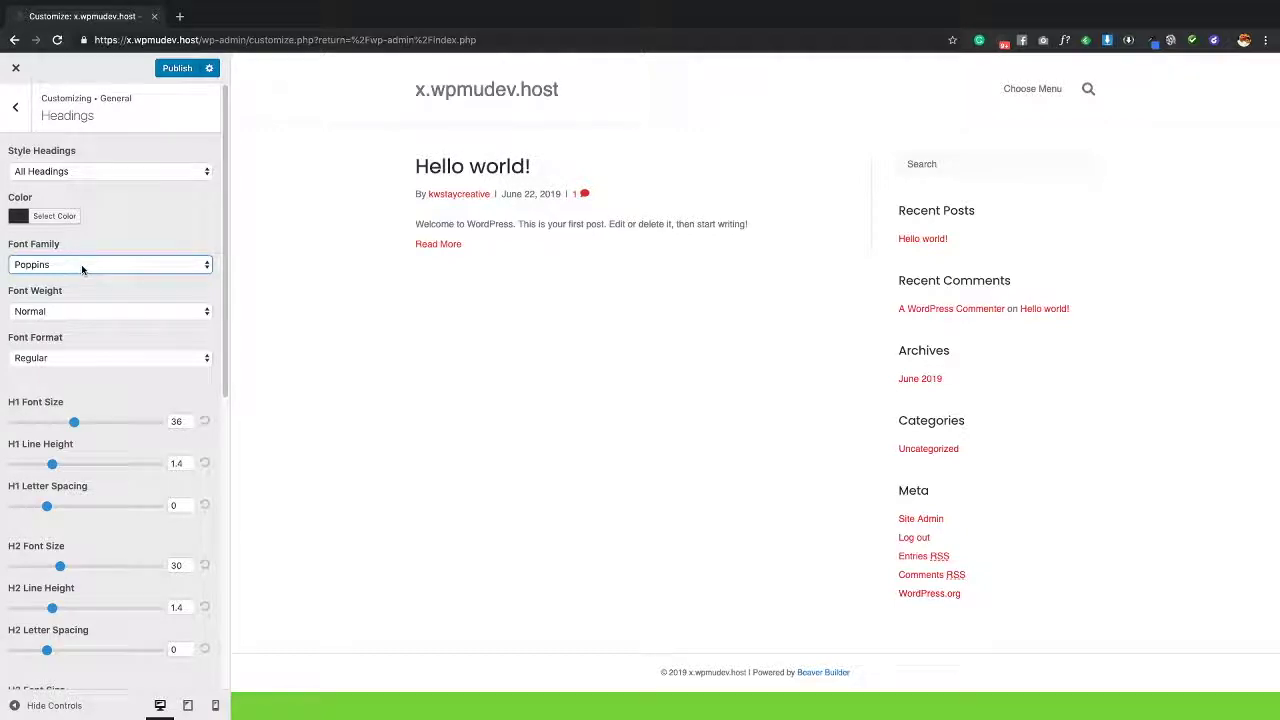
pyautogui.click(85, 264)
pyautogui.scroll(-8, 88, 288)
pyautogui.scroll(10, 88, 288)
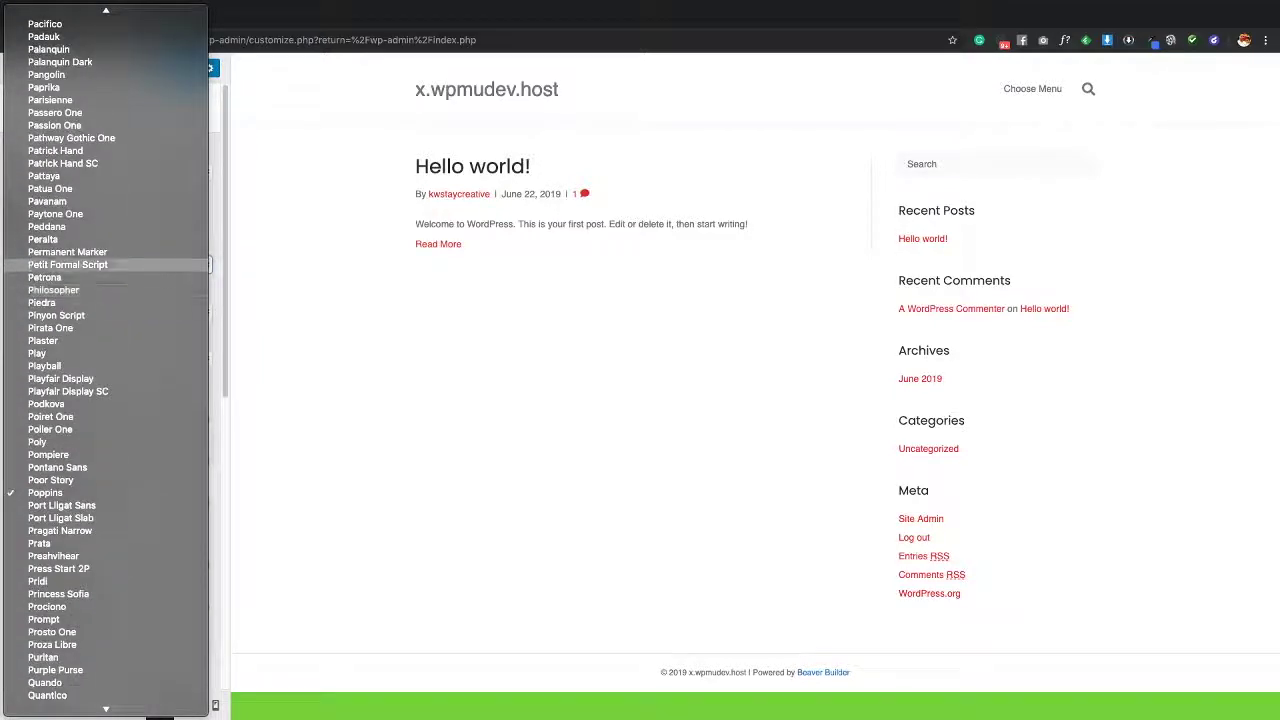
pyautogui.click(214, 227)
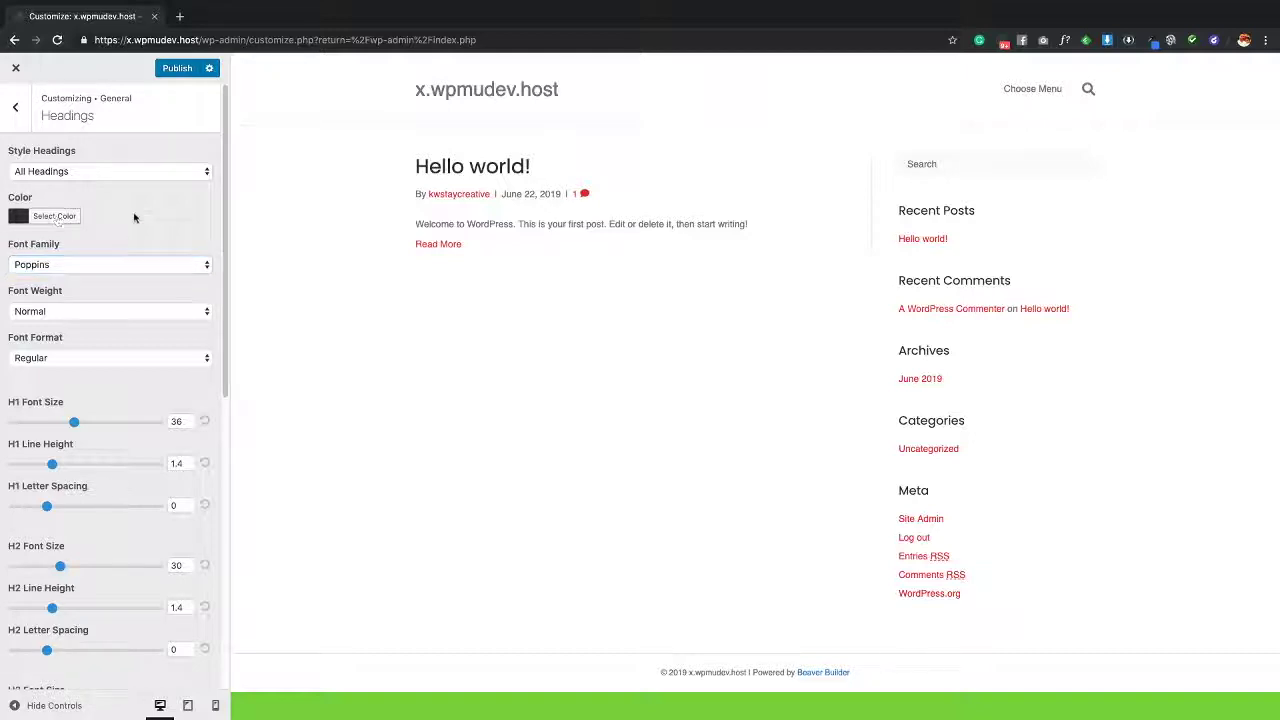
# Set the color of all headings to the purple swatch (#8224e3) and their font weight to Ultra-Bold
pyautogui.click(54, 216)
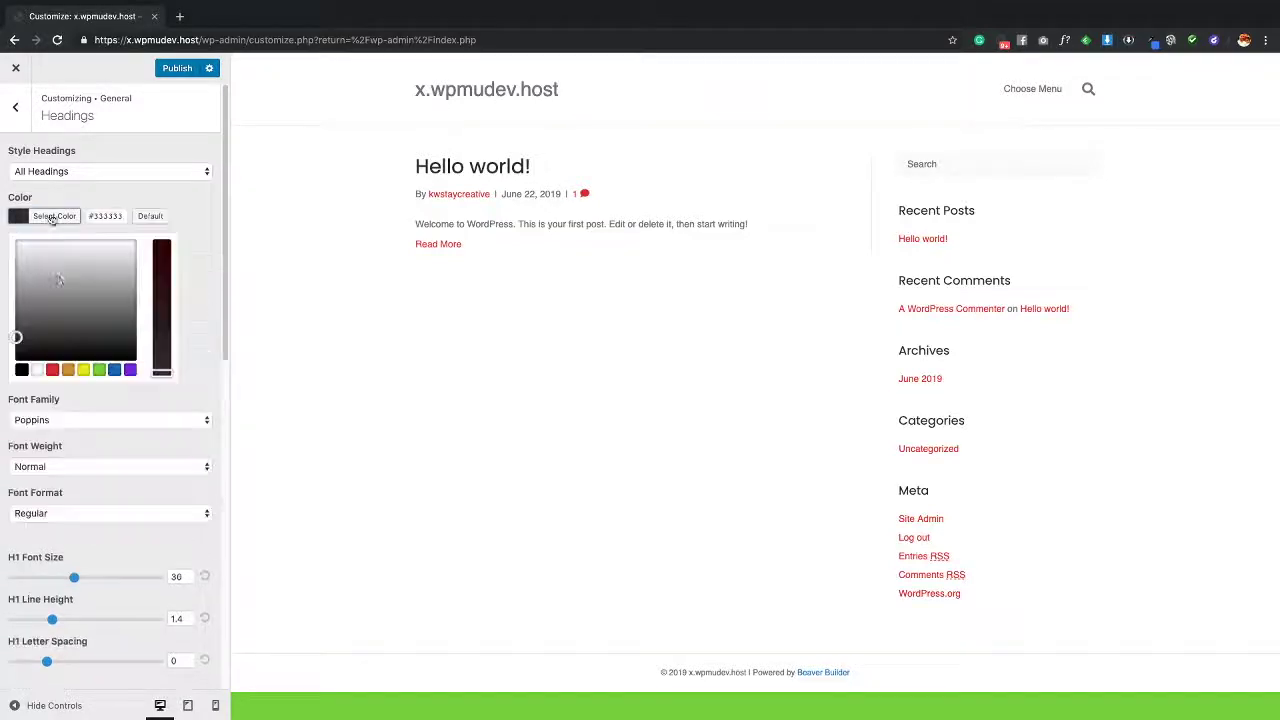
pyautogui.click(115, 370)
pyautogui.click(130, 370)
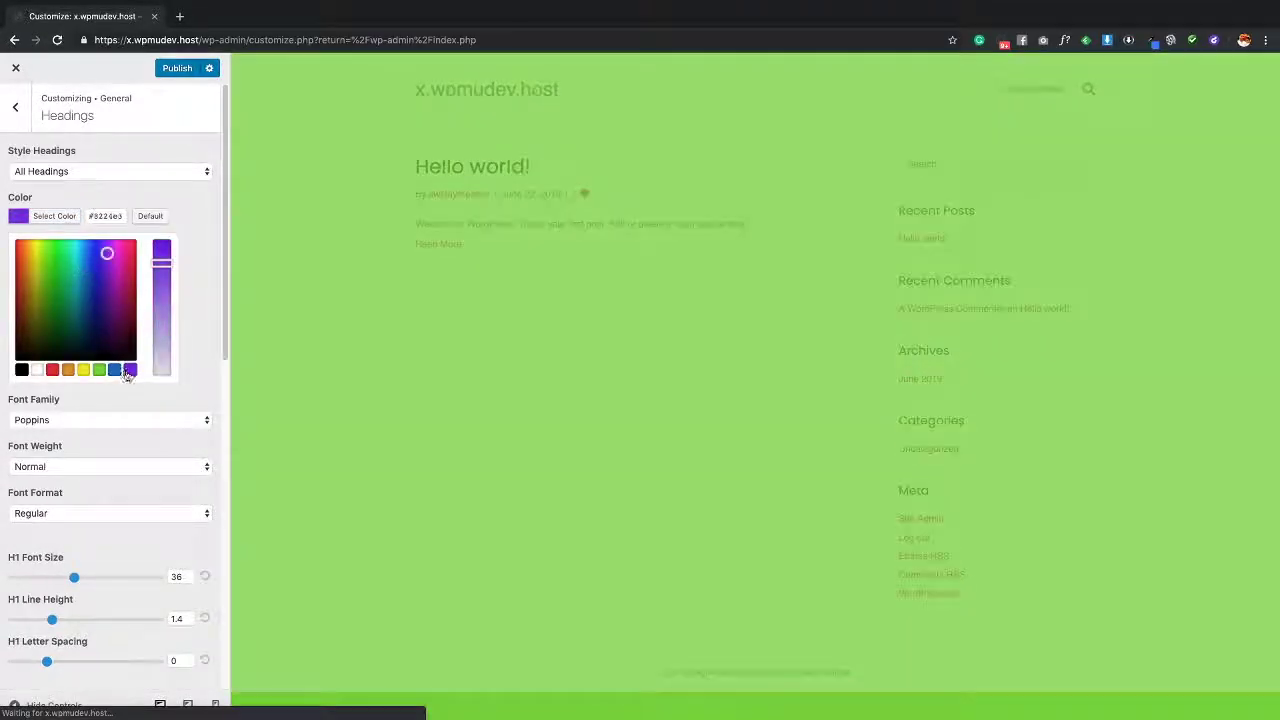
pyautogui.click(193, 200)
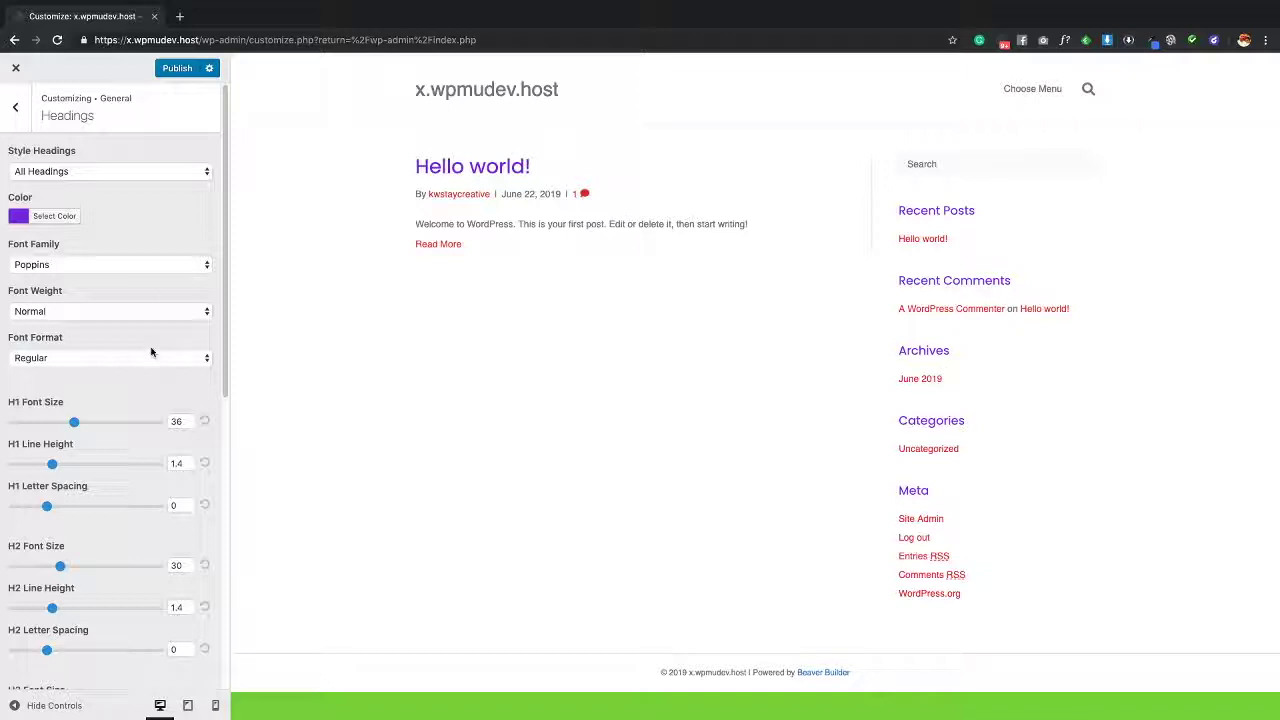
pyautogui.click(89, 314)
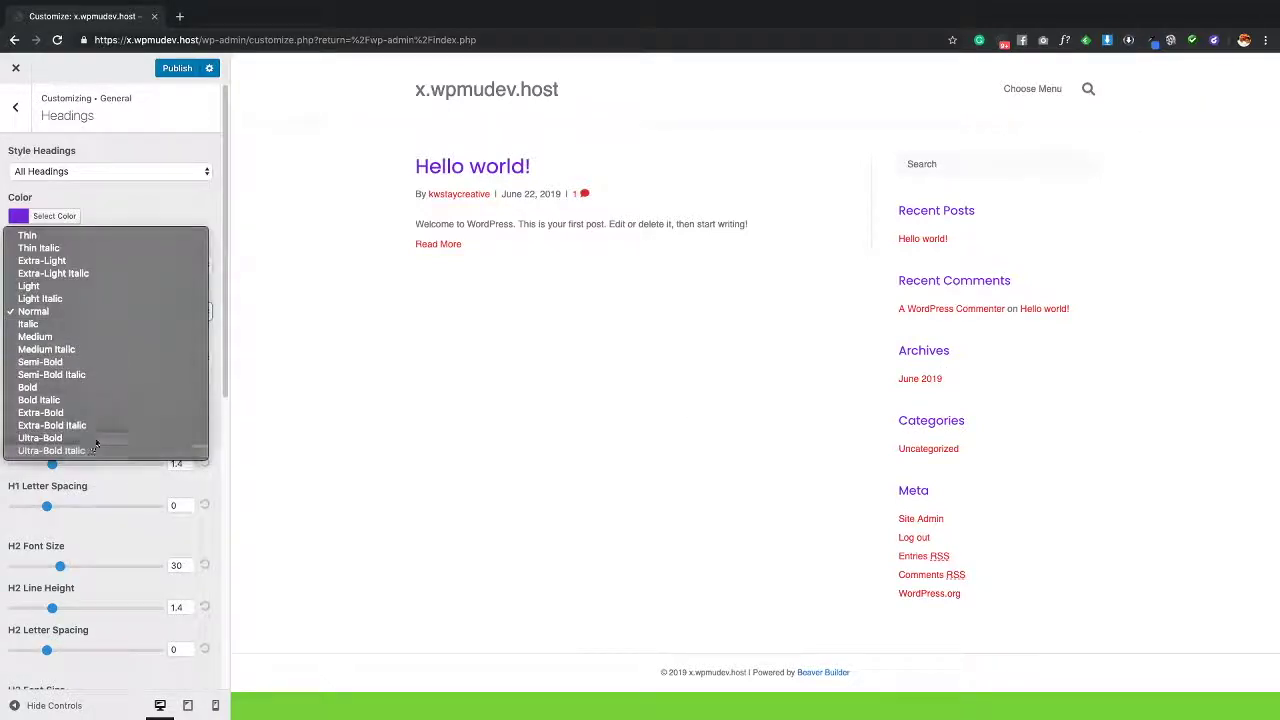
pyautogui.click(90, 438)
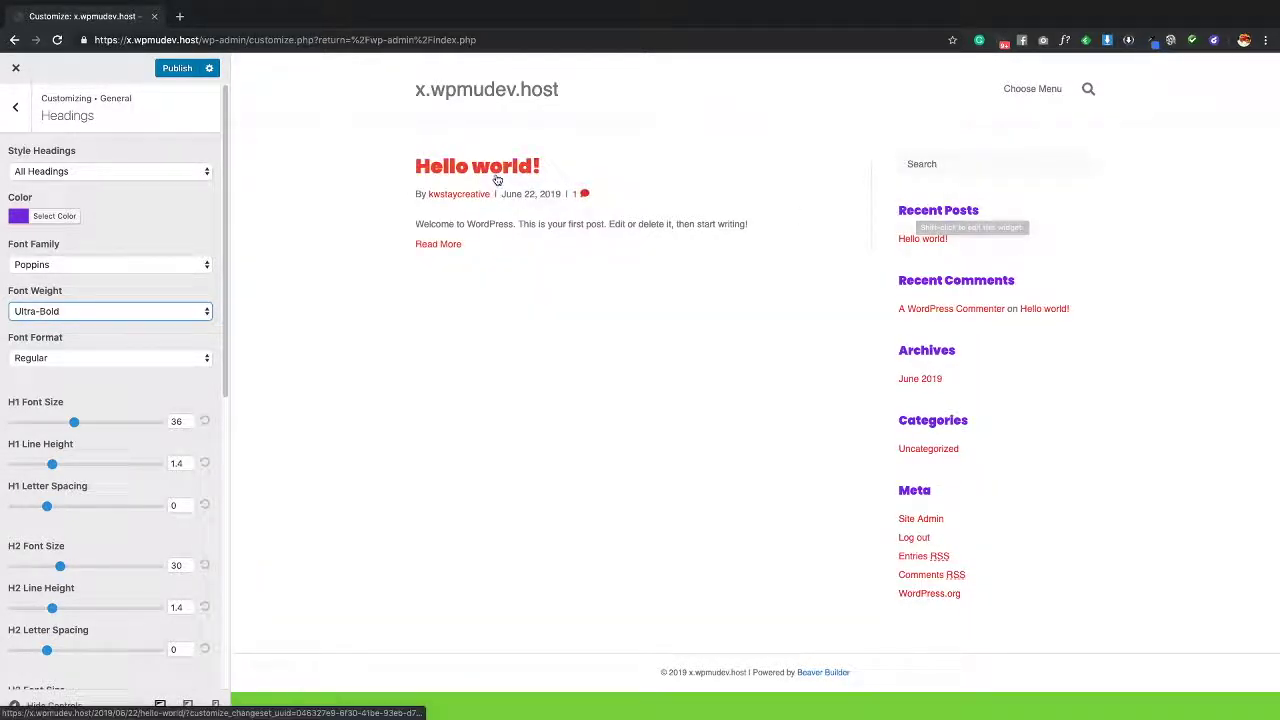
# Try the Capitalize and Uppercase font formats on all headings
pyautogui.click(80, 360)
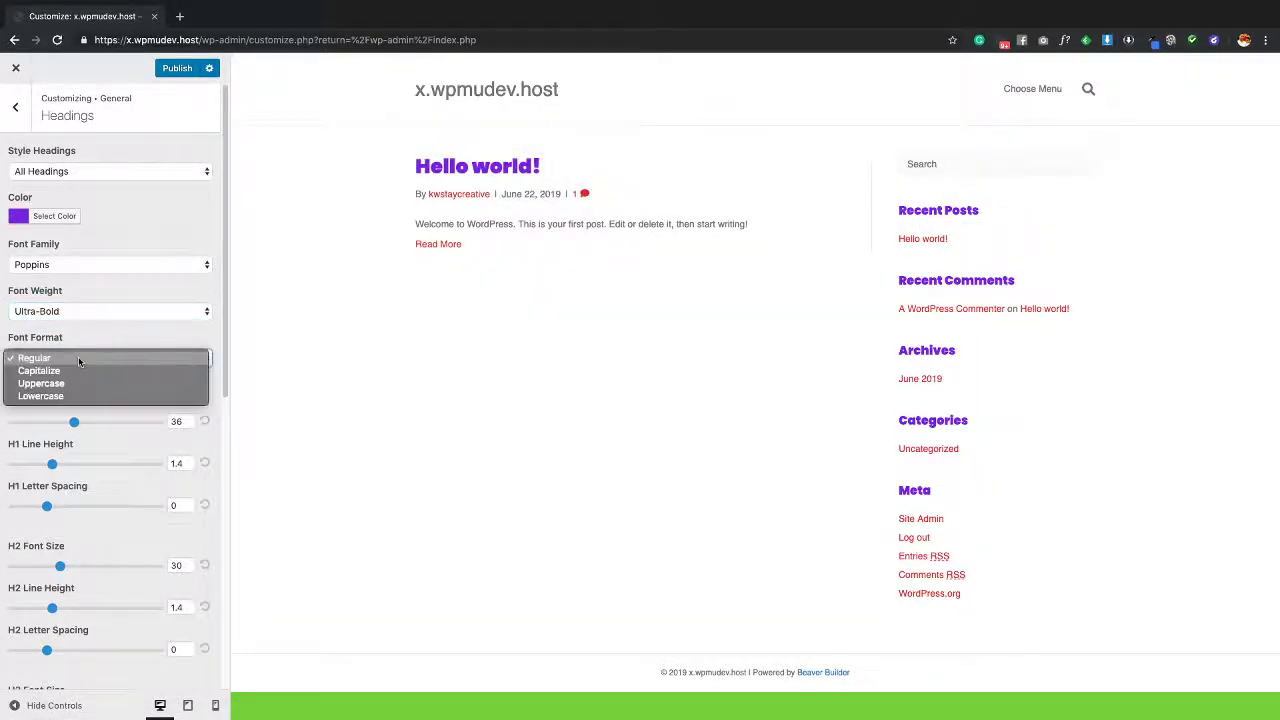
pyautogui.click(75, 370)
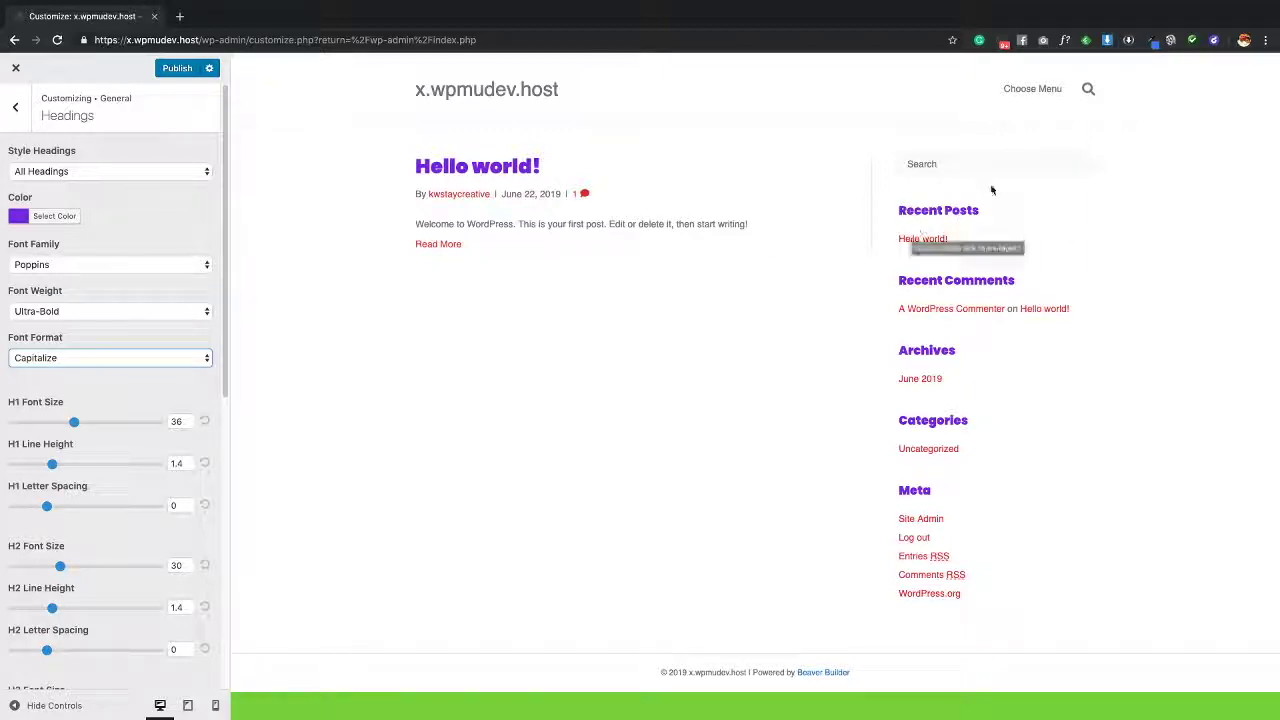
pyautogui.click(71, 357)
pyautogui.click(41, 370)
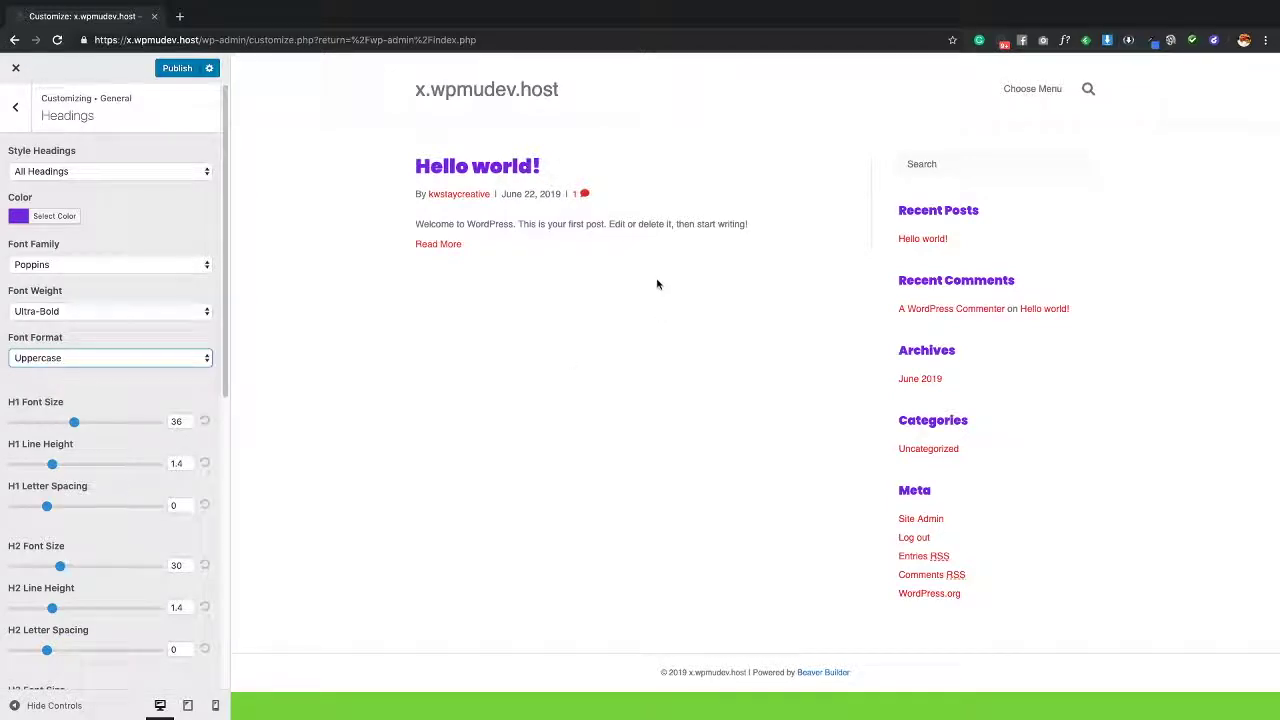
pyautogui.click(424, 330)
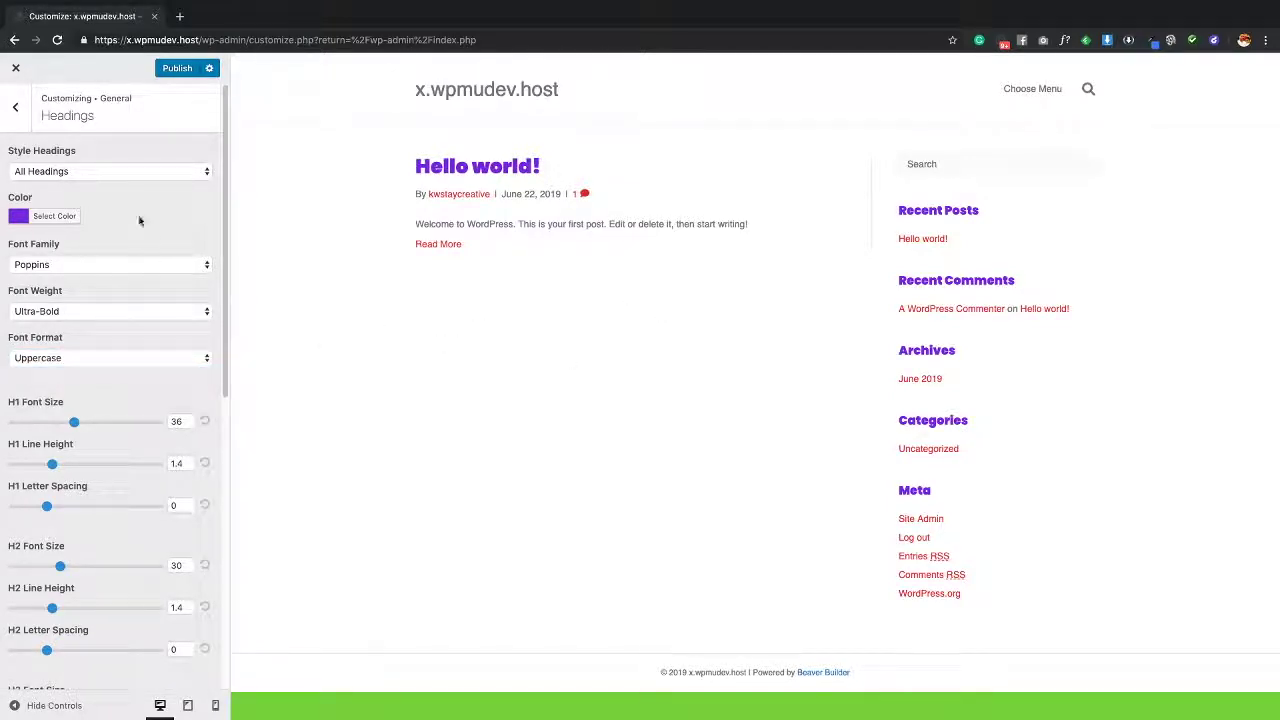
# Set the font format of all headings to Lowercase
pyautogui.click(102, 357)
pyautogui.click(101, 370)
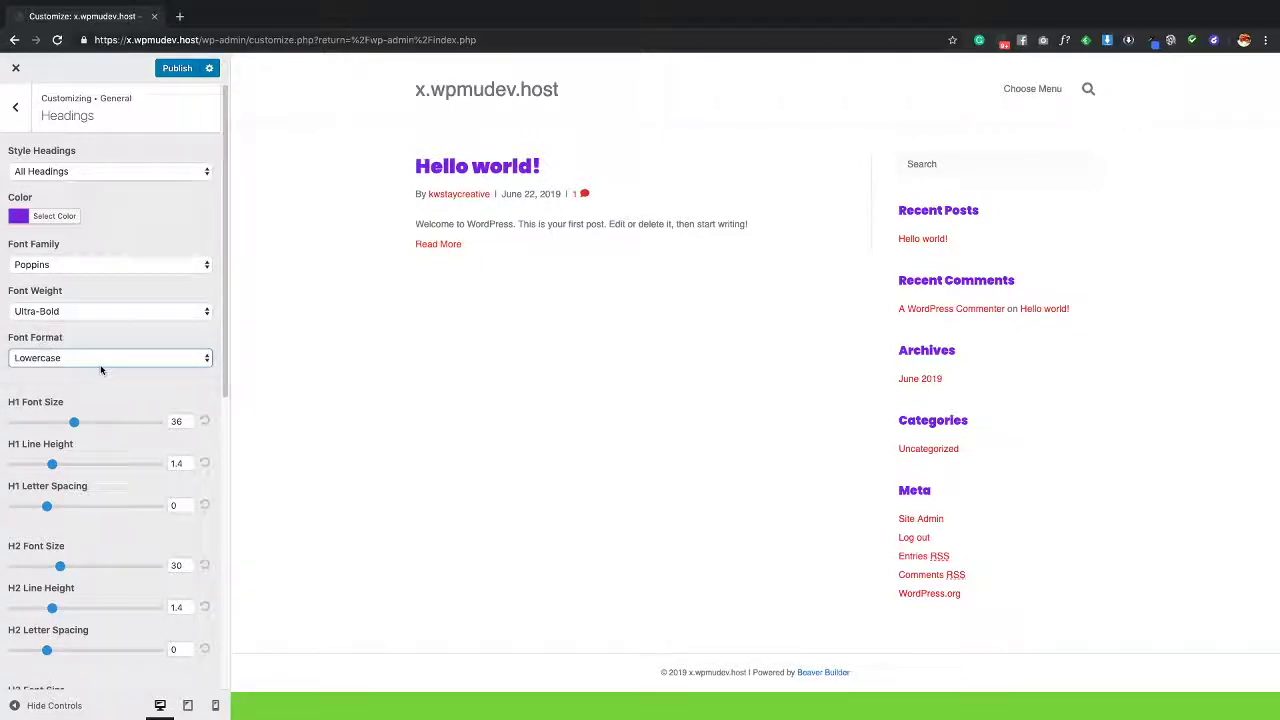
pyautogui.click(757, 388)
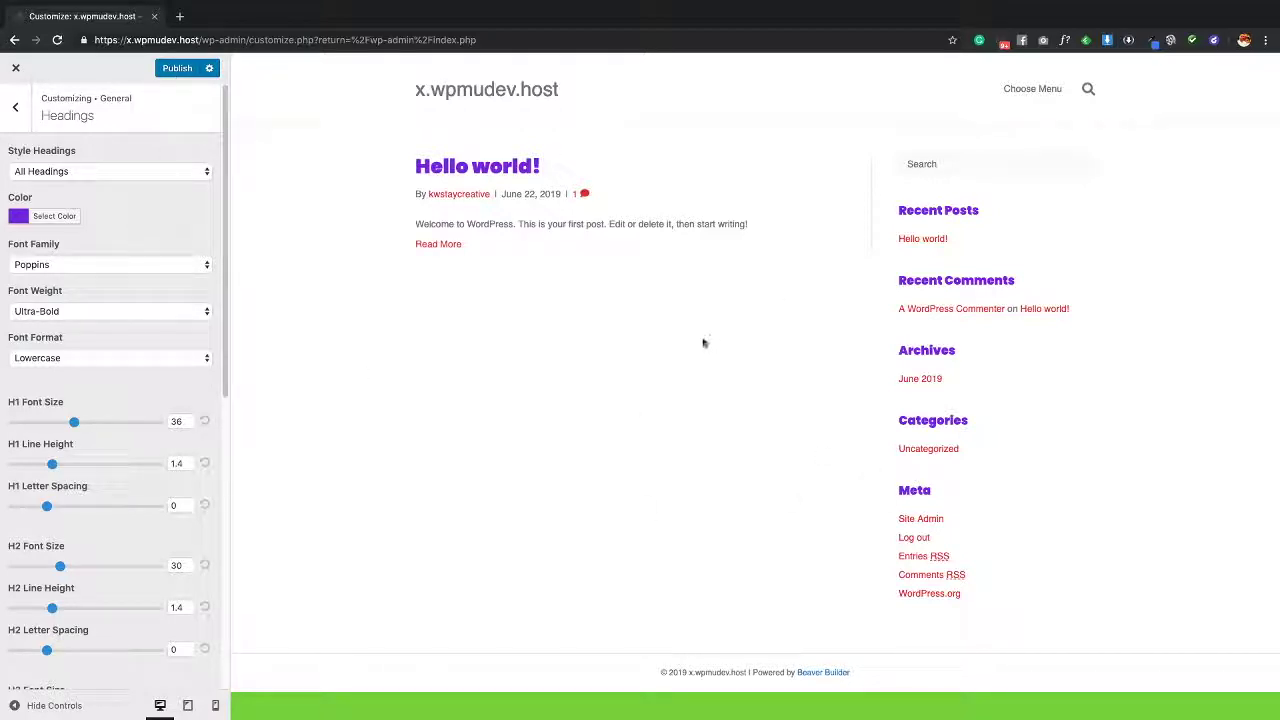
# Try the Uppercase, Regular and Capitalize font formats on all headings
pyautogui.click(125, 359)
pyautogui.click(127, 347)
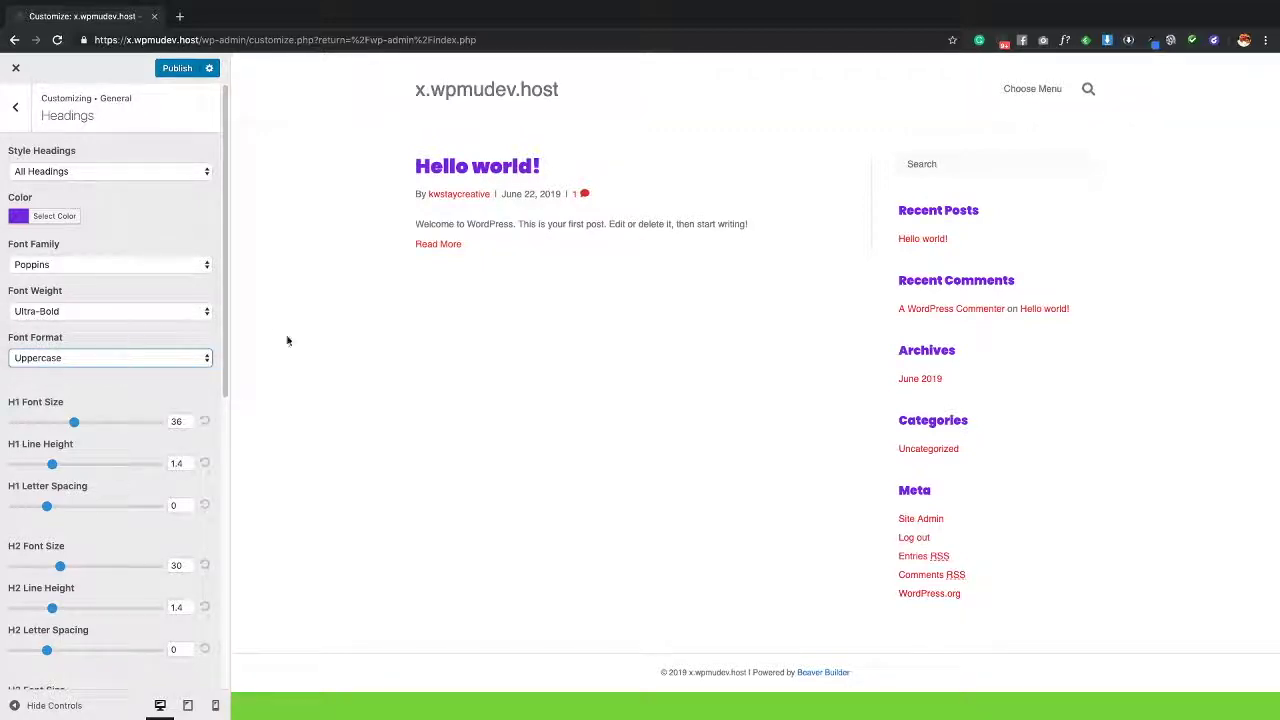
pyautogui.click(62, 364)
pyautogui.click(68, 337)
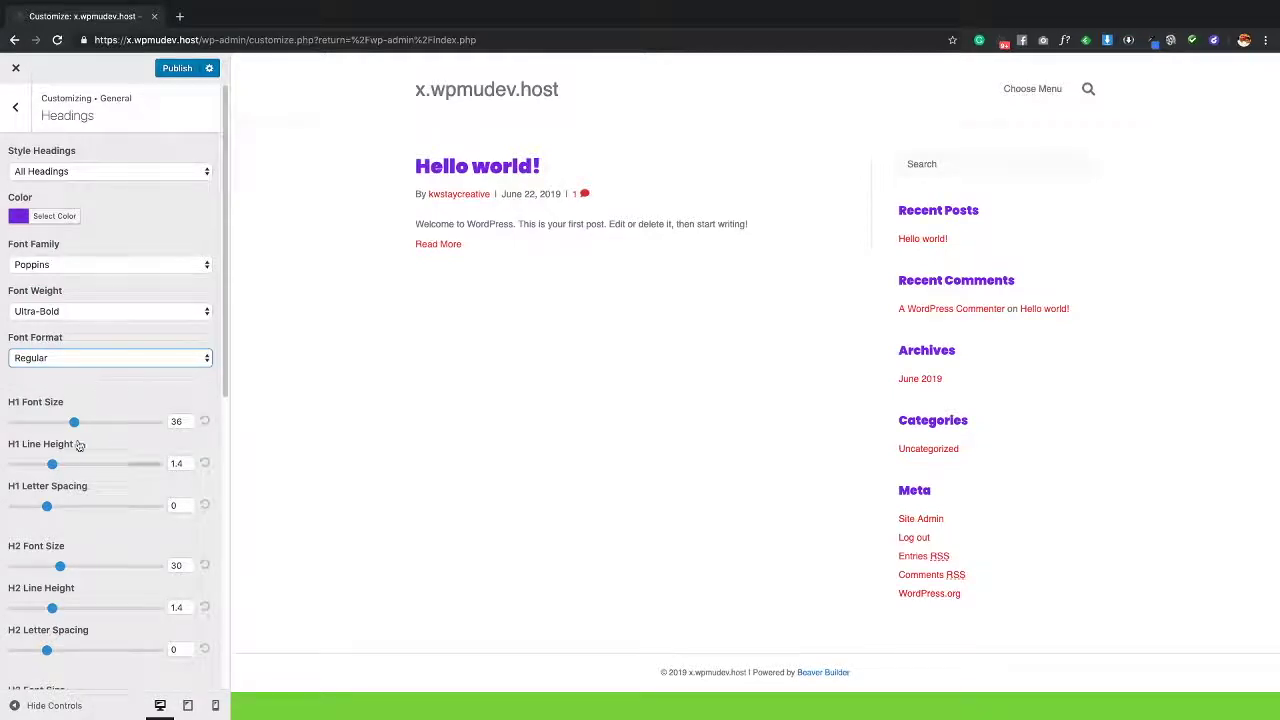
pyautogui.click(80, 360)
pyautogui.click(78, 364)
# Increase the H1 font size to 39 and the H2 font size to 32
pyautogui.moveTo(74, 422); pyautogui.dragTo(82, 420)
pyautogui.moveTo(60, 566)
pyautogui.mouseDown()
pyautogui.moveTo(75, 568)
pyautogui.moveTo(64, 566)
pyautogui.mouseUp()
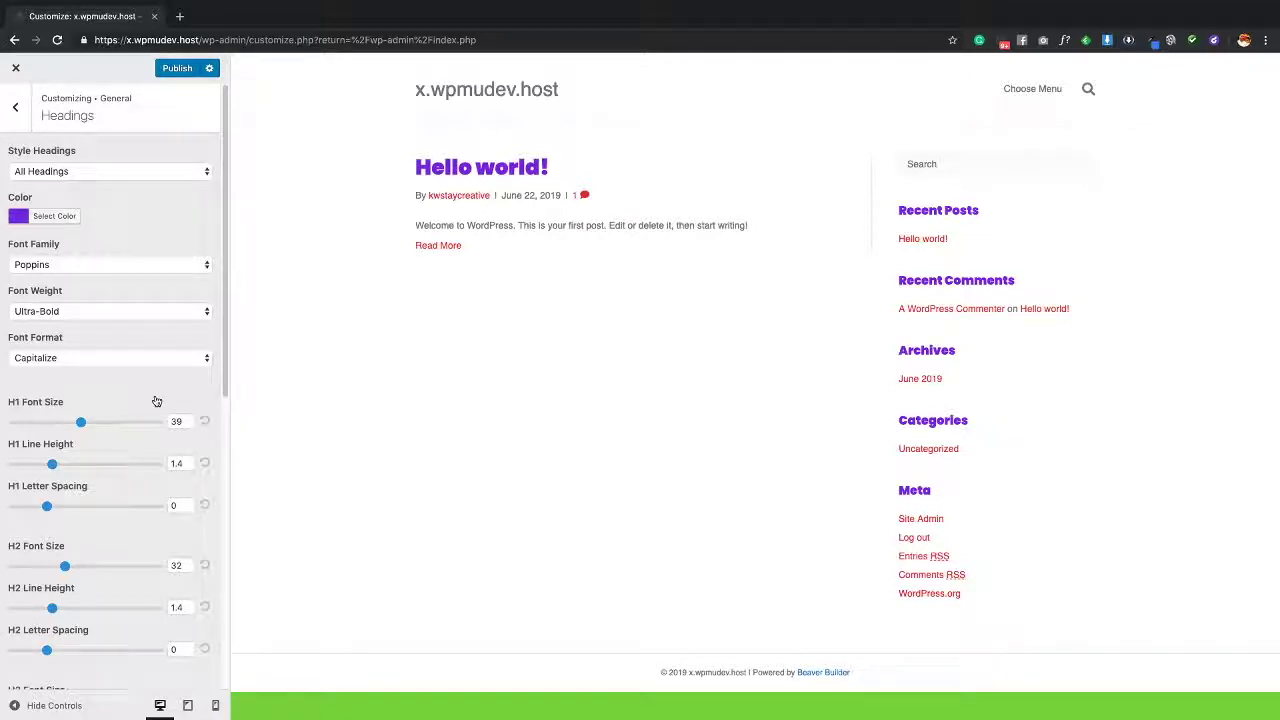
# Compare the Regular, Capitalize and Uppercase font formats again on all headings
pyautogui.click(97, 359)
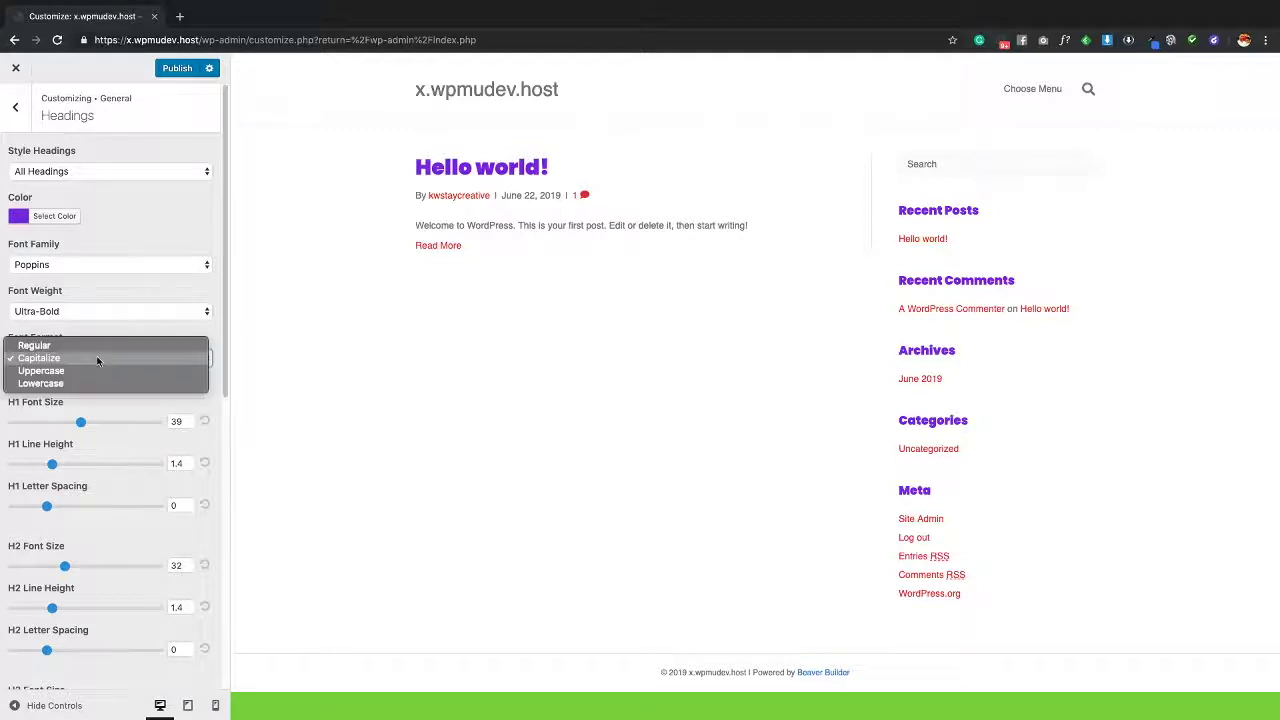
pyautogui.click(90, 346)
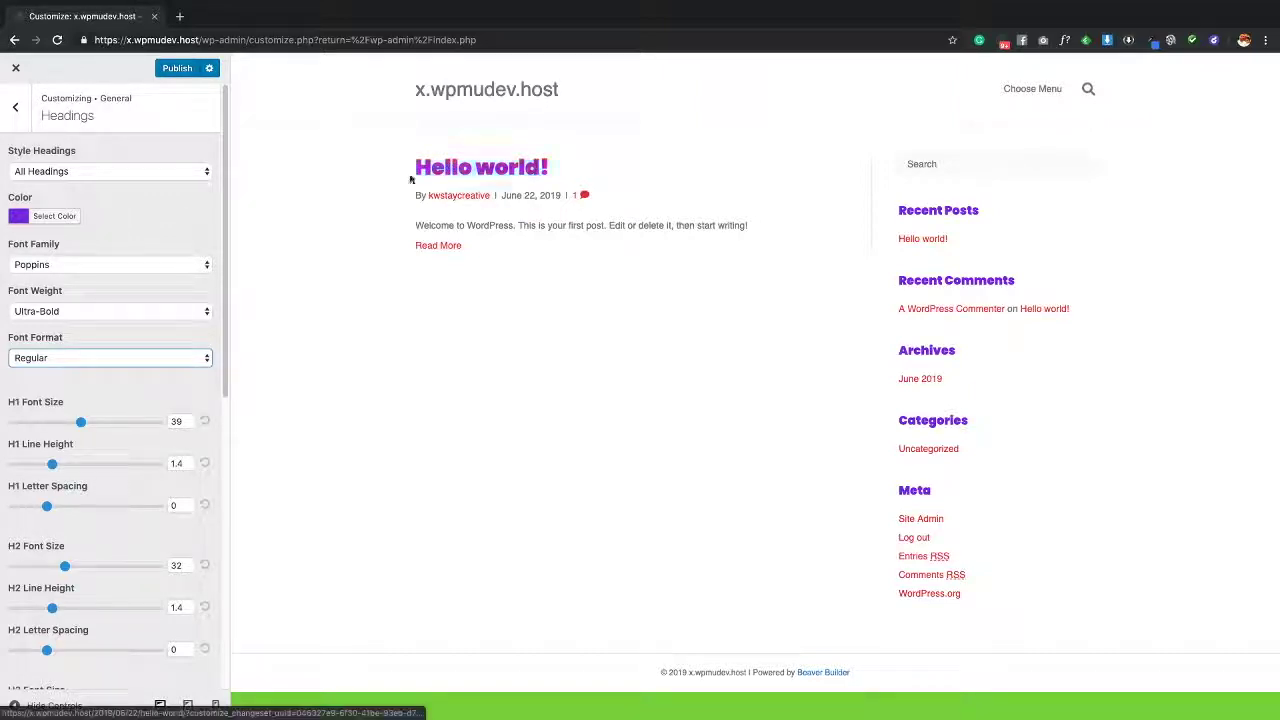
pyautogui.click(73, 357)
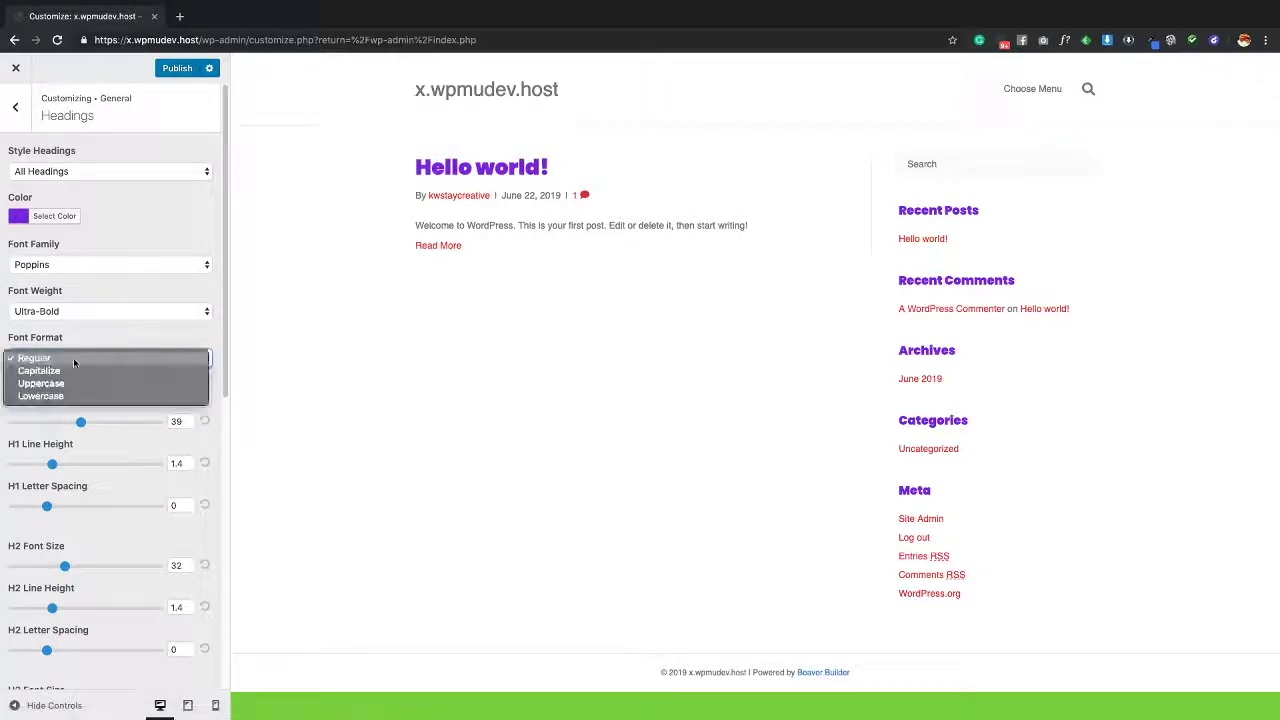
pyautogui.click(68, 373)
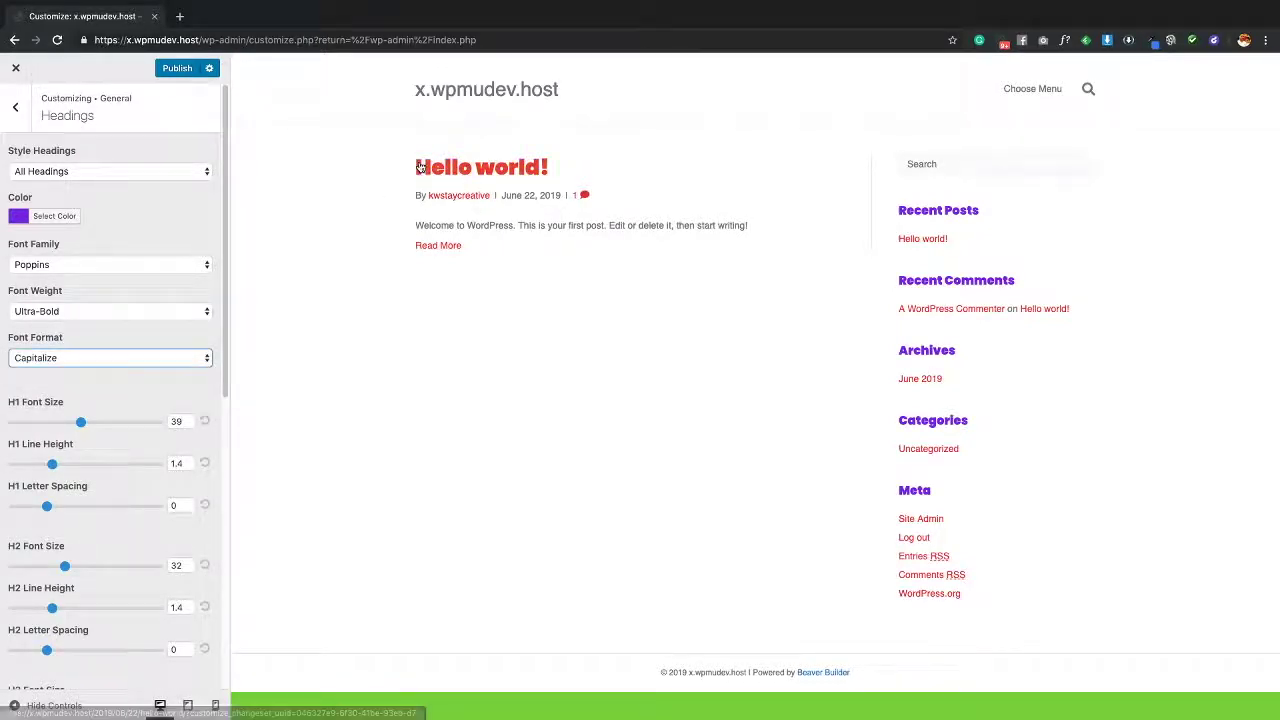
pyautogui.click(69, 357)
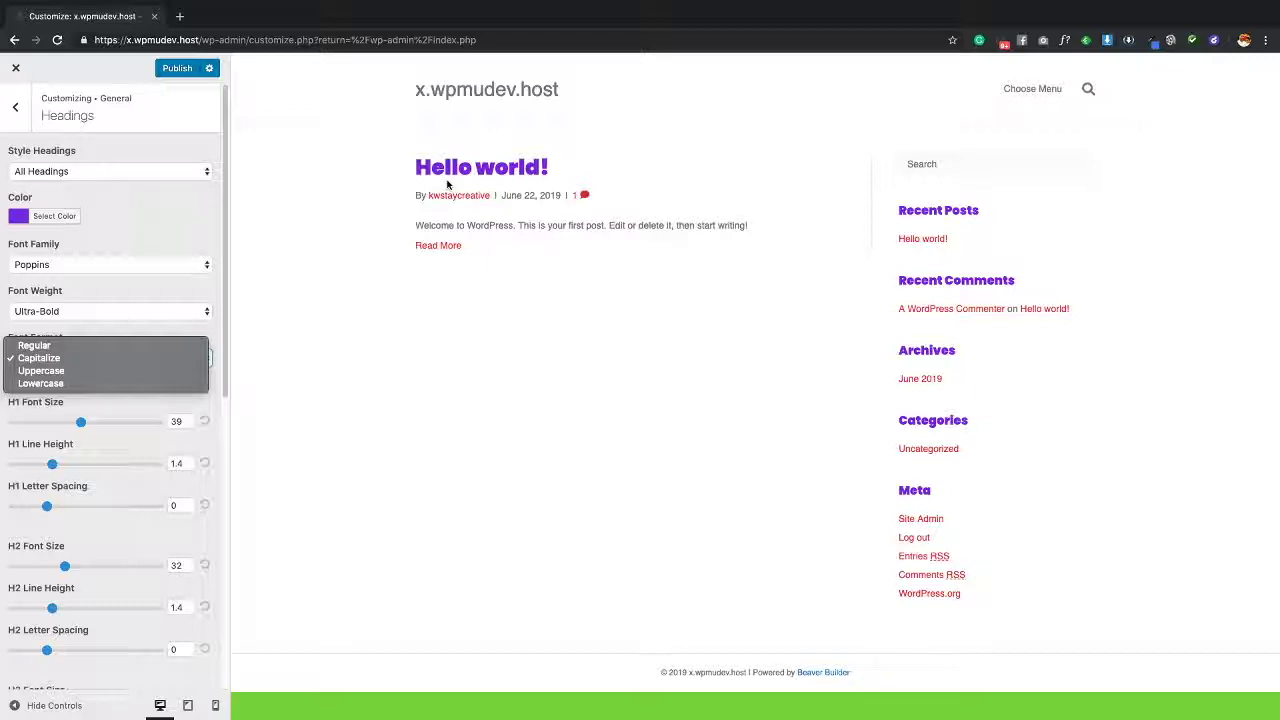
pyautogui.click(57, 369)
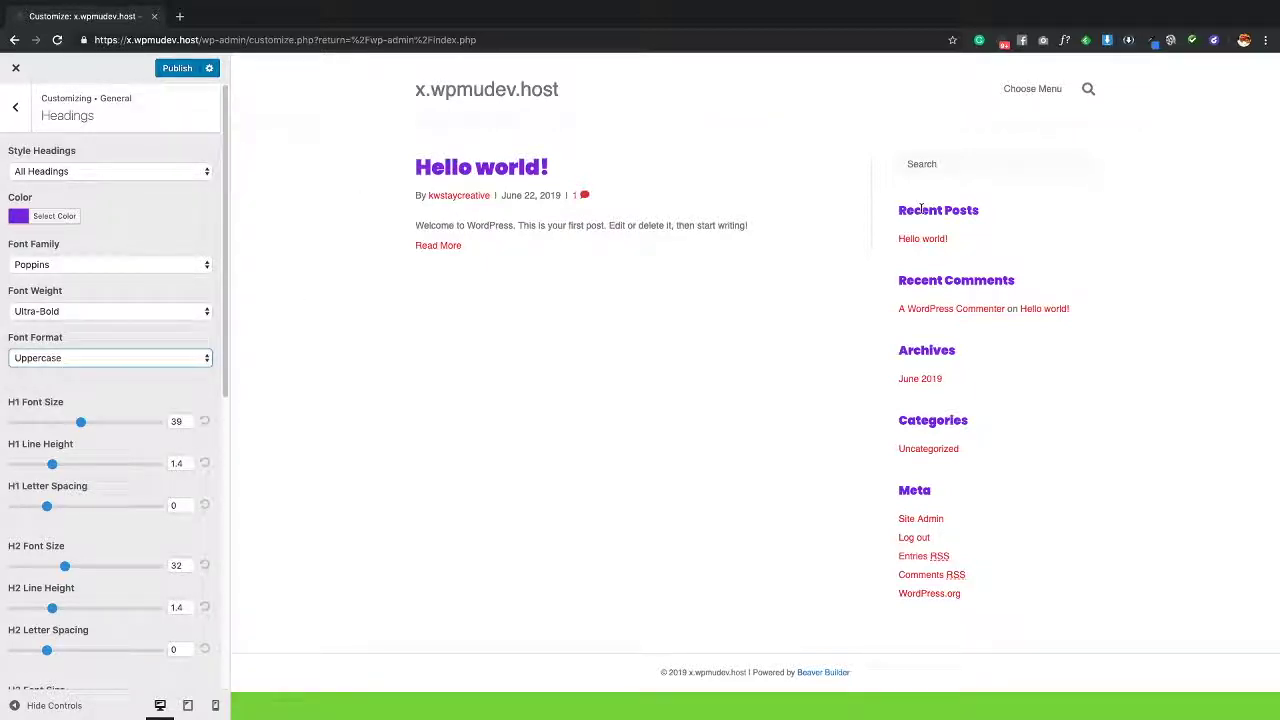
# Set the font format of all headings back to Lowercase and return to the General settings
pyautogui.click(101, 362)
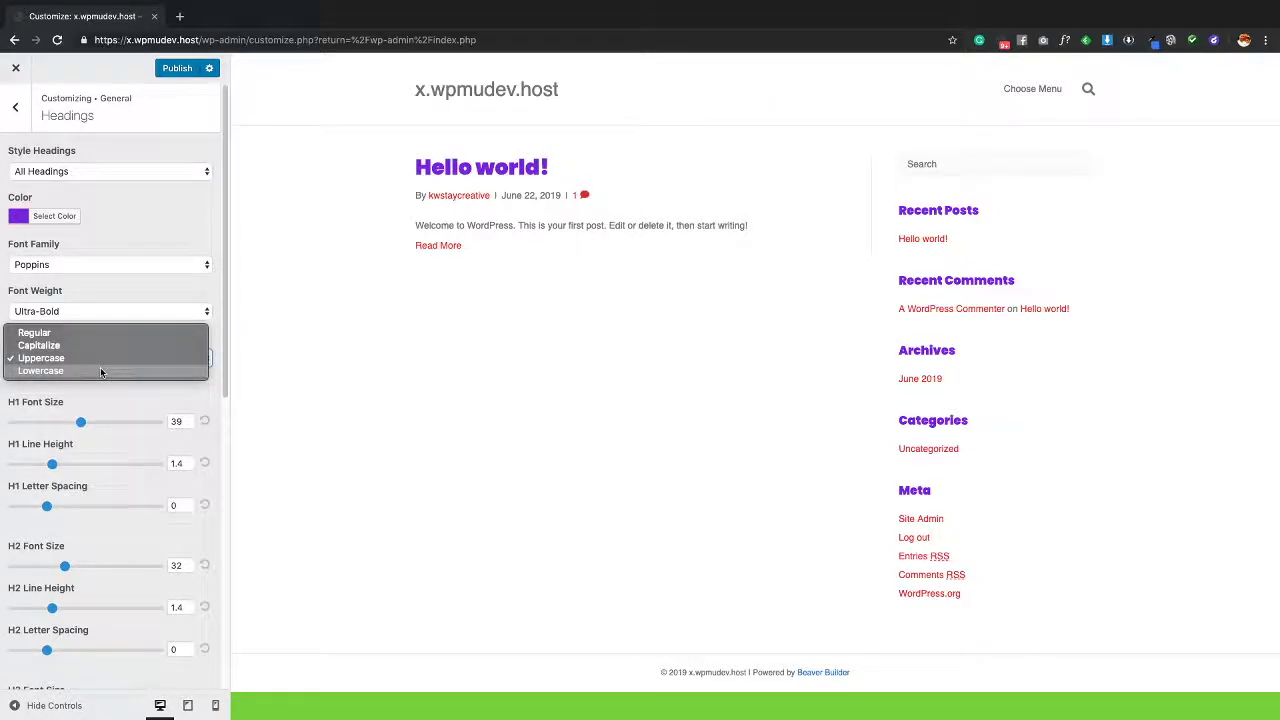
pyautogui.click(100, 371)
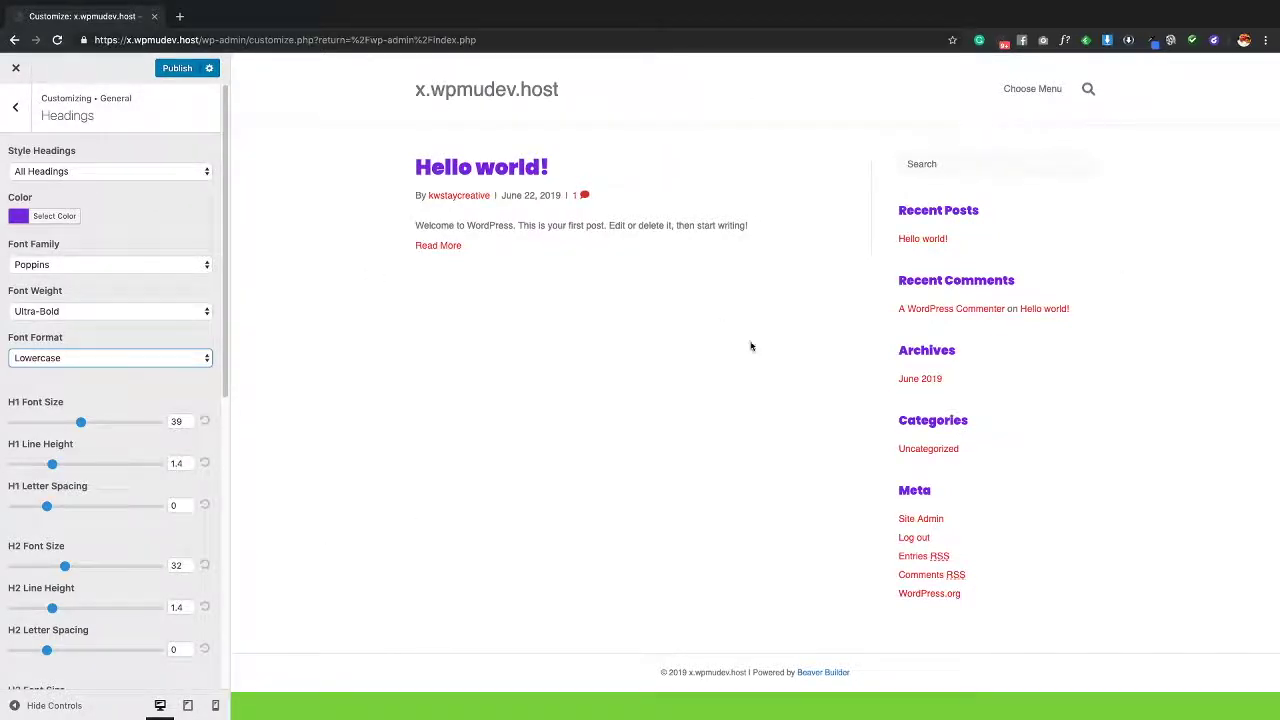
pyautogui.click(15, 106)
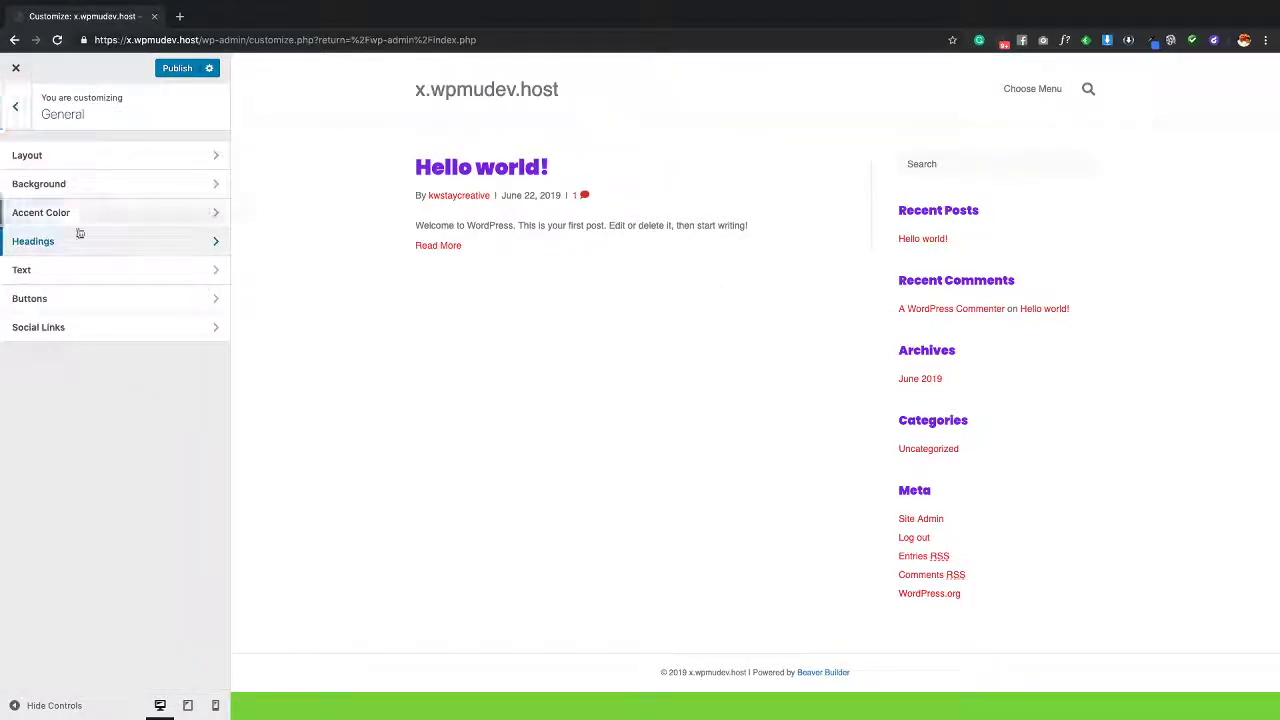
# In the Text settings, set the font family to Poppins and the color to the black swatch (#000000)
pyautogui.click(70, 272)
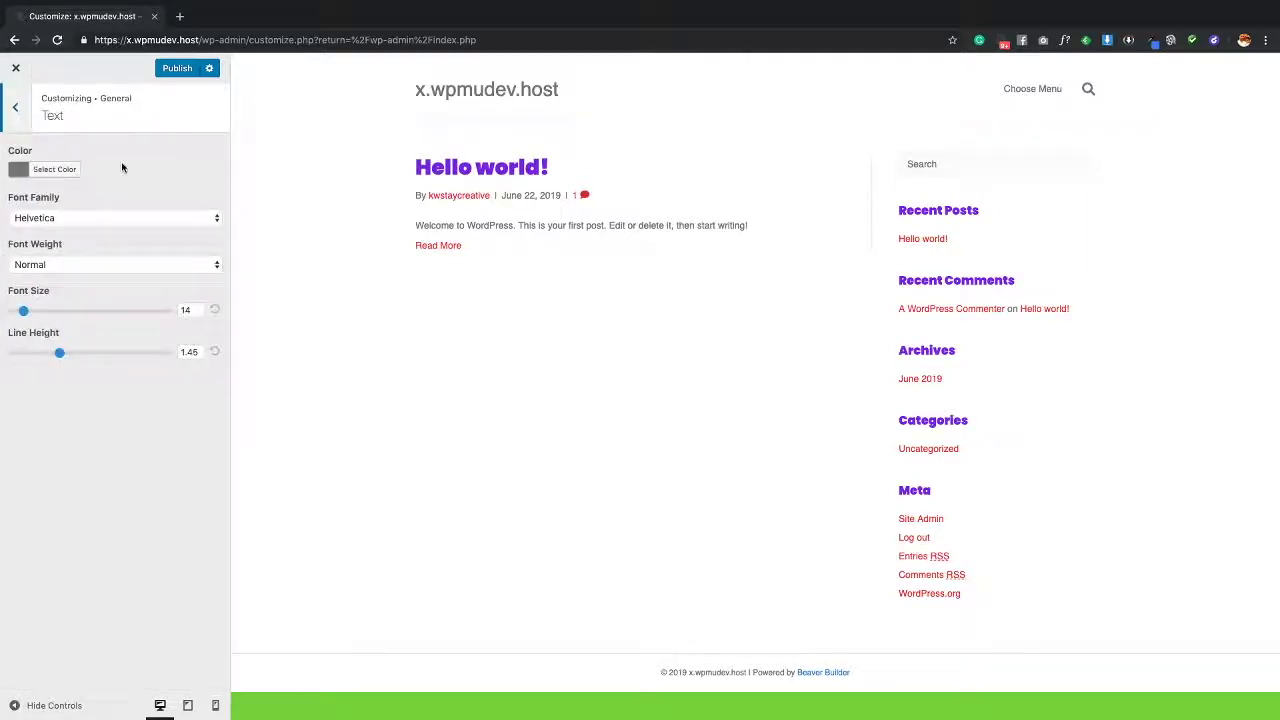
pyautogui.click(99, 217)
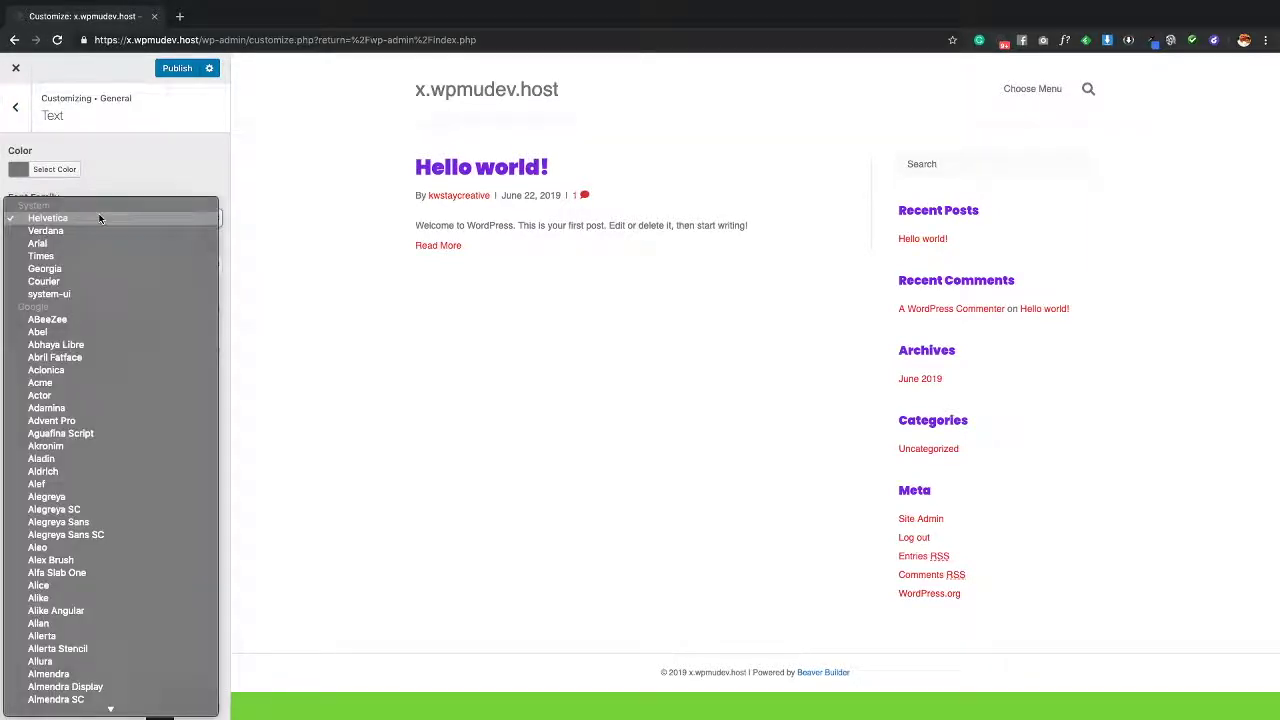
pyautogui.scroll(-20, 99, 217)
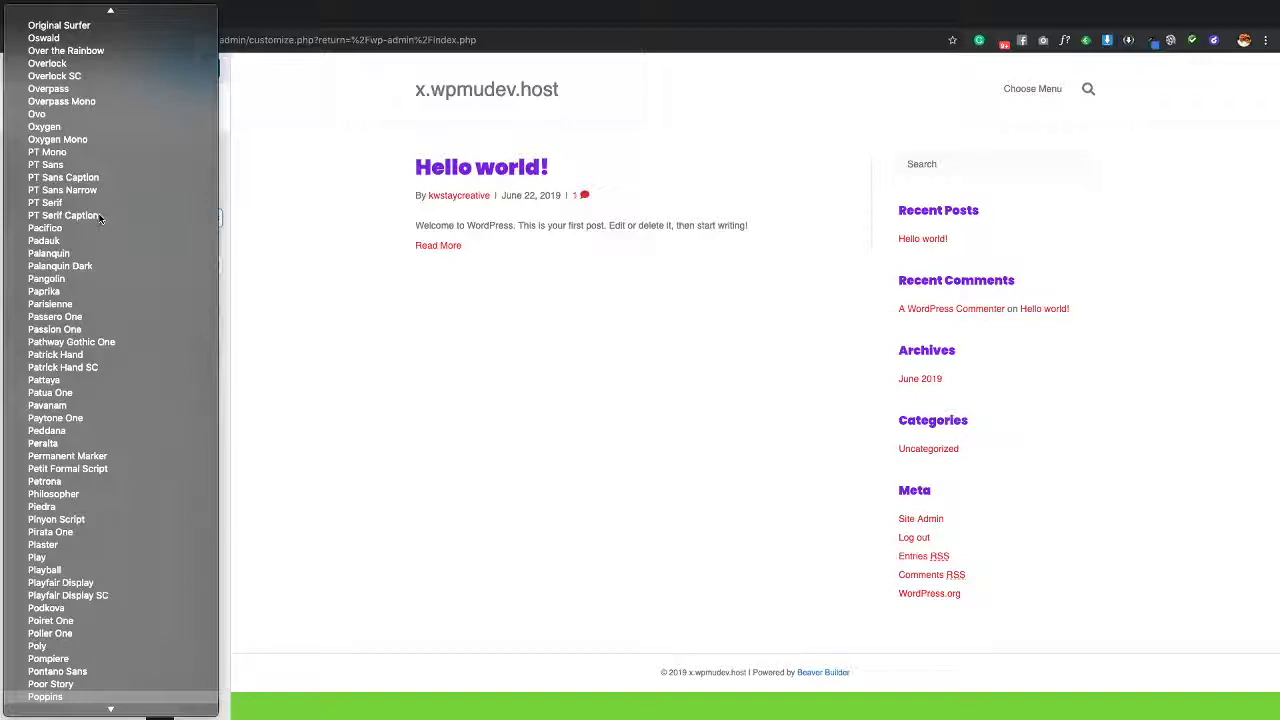
pyautogui.click(45, 696)
pyautogui.click(55, 170)
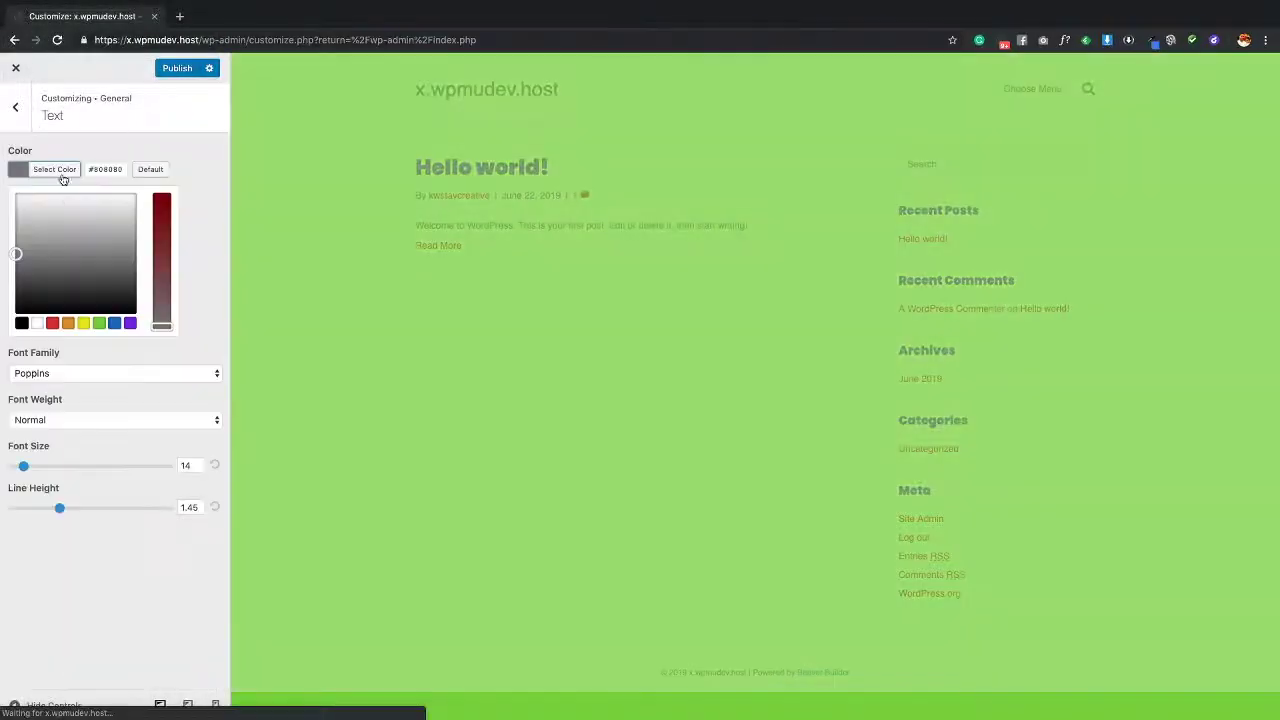
pyautogui.click(21, 322)
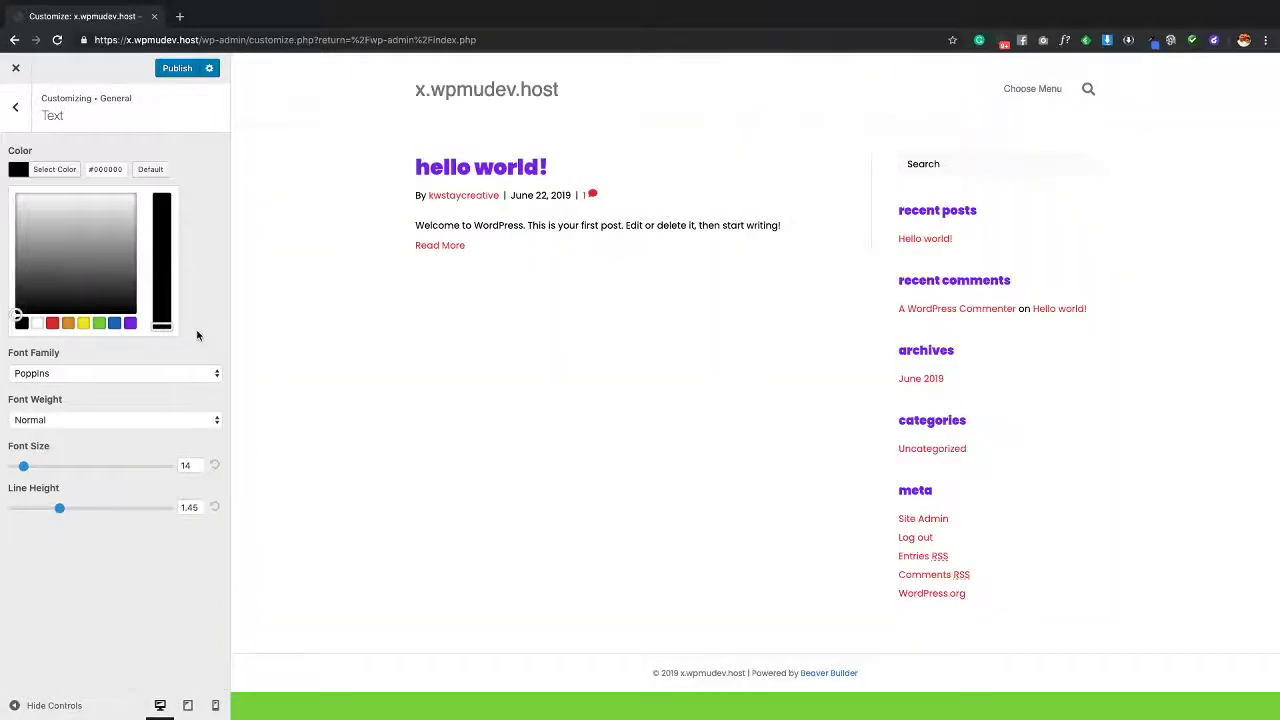
pyautogui.click(89, 433)
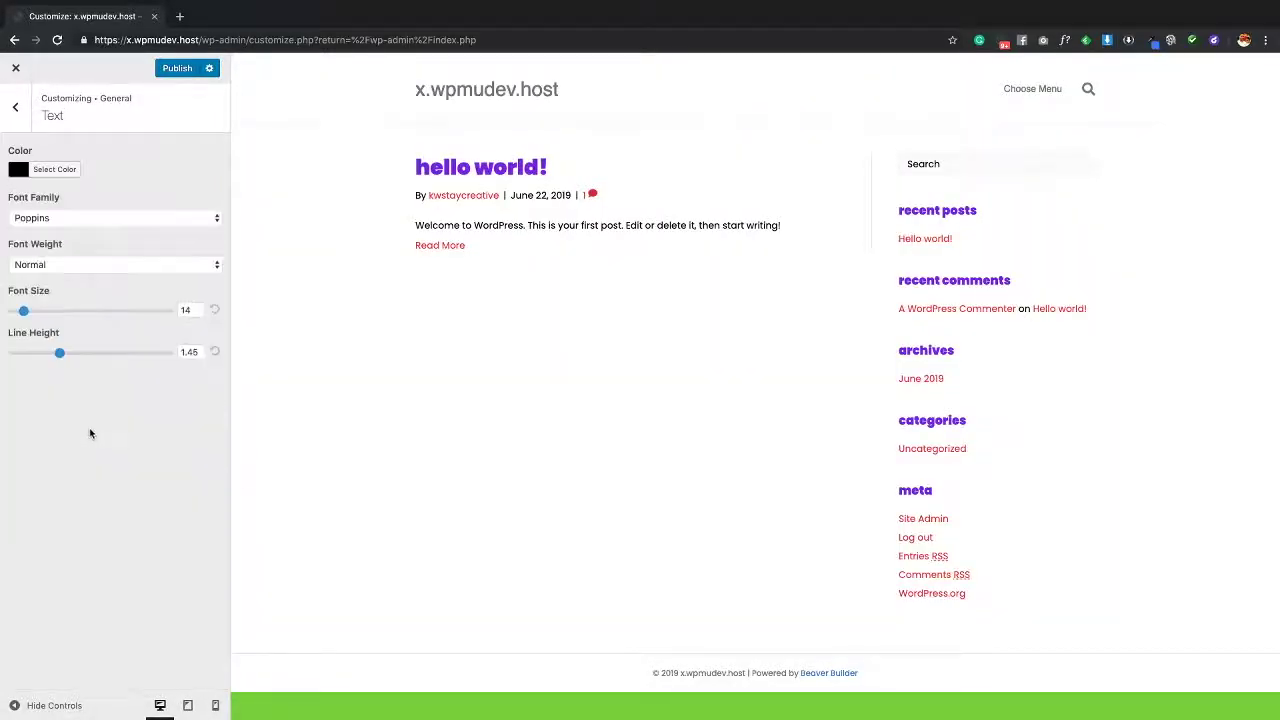
# Set the body text's font weight to Bold and its font size to 16
pyautogui.click(91, 264)
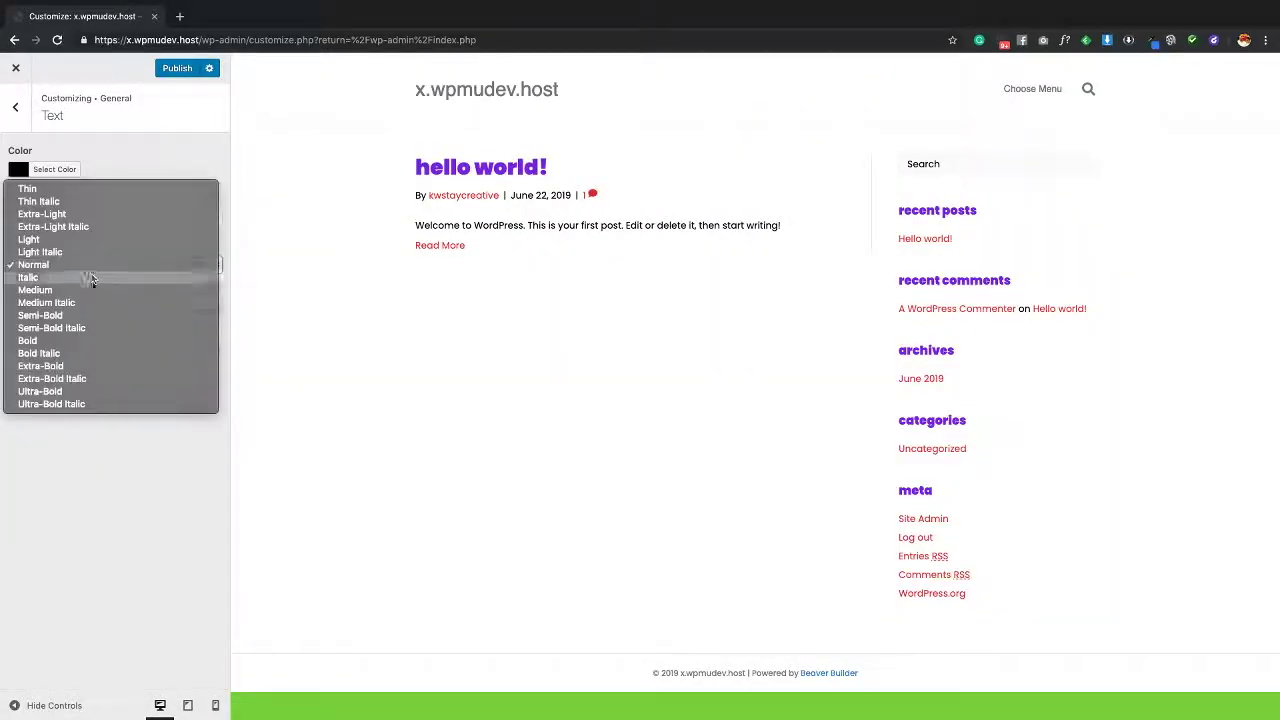
pyautogui.click(88, 339)
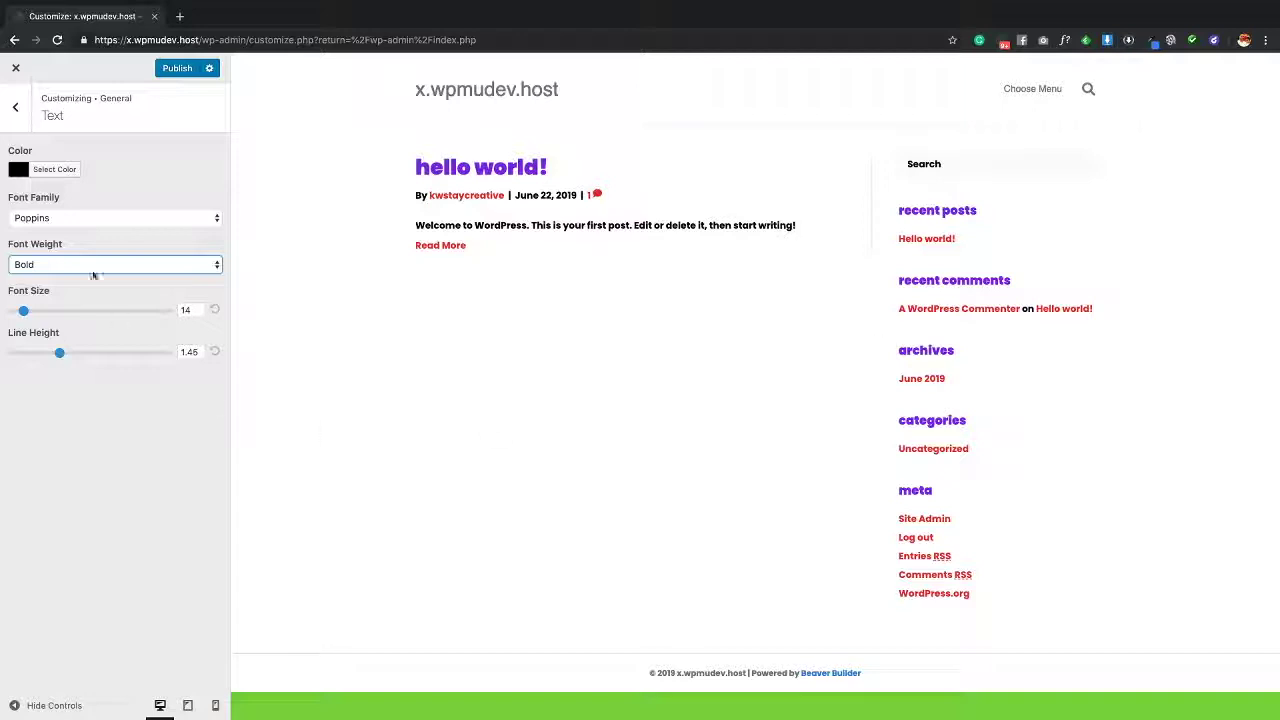
pyautogui.doubleClick(176, 311)
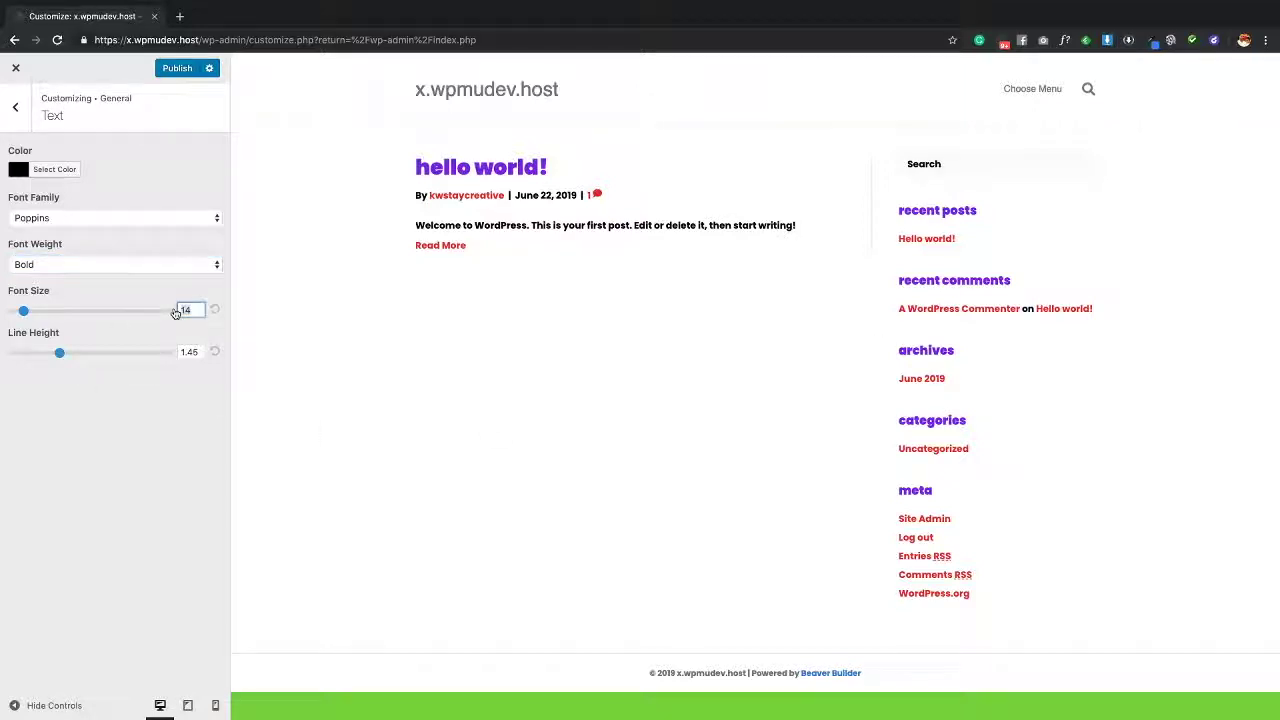
pyautogui.write('16')
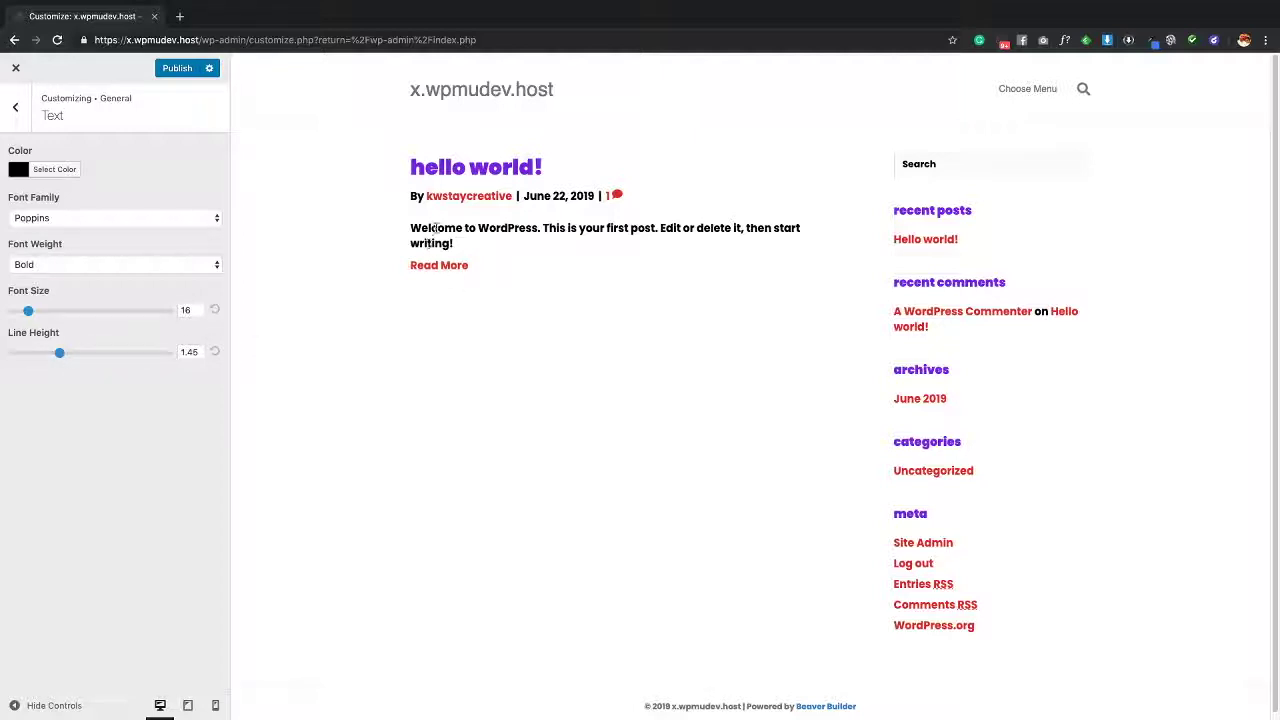
# Set the body text's line height to 1.7, raise it further to 1.85, and return to the General settings
pyautogui.click(190, 352)
pyautogui.press('BackSpace')
pyautogui.press('BackSpace')
pyautogui.press('BackSpace')
pyautogui.write('.7')
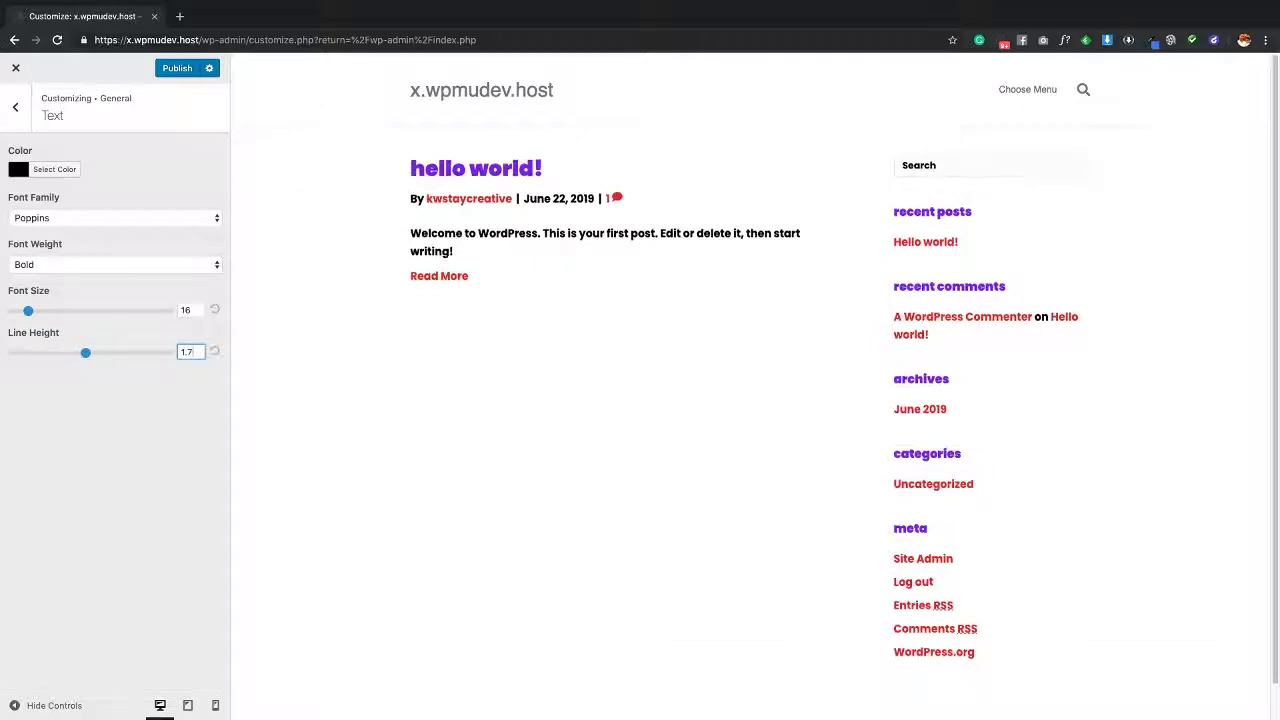
pyautogui.click(85, 354)
pyautogui.moveTo(85, 355)
pyautogui.mouseDown()
pyautogui.moveTo(181, 359)
pyautogui.moveTo(104, 366)
pyautogui.mouseUp()
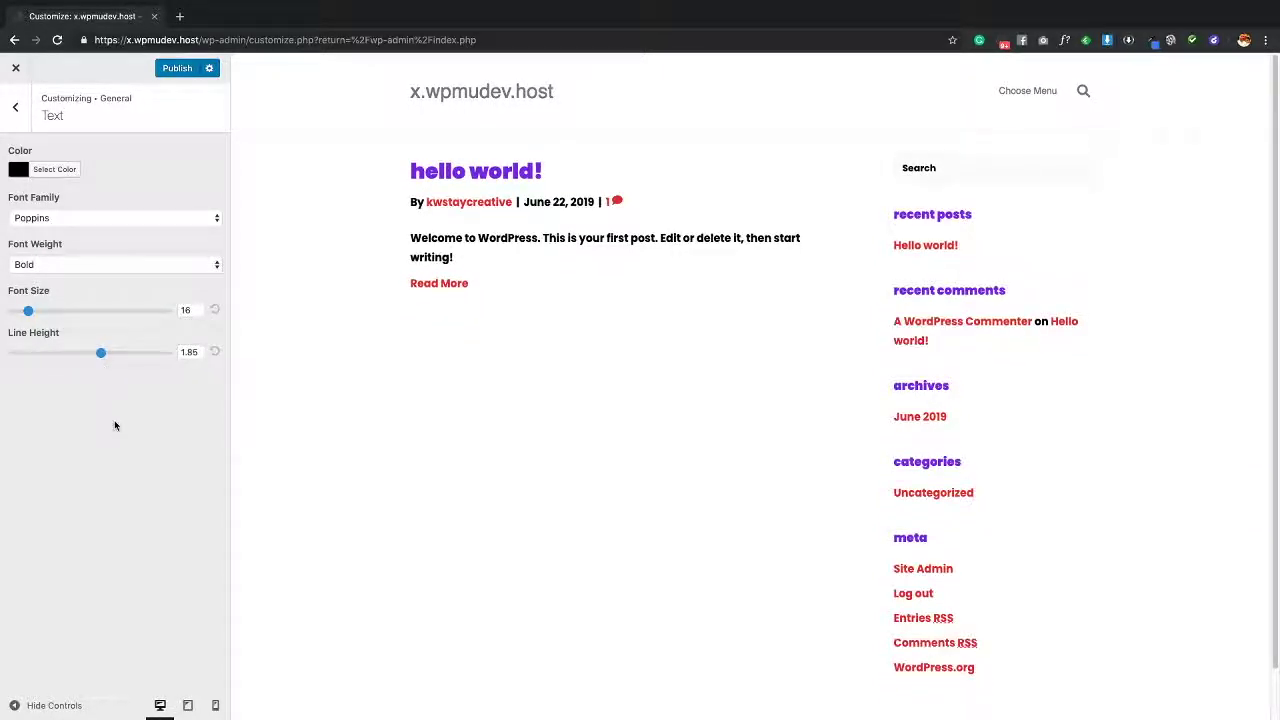
pyautogui.click(15, 106)
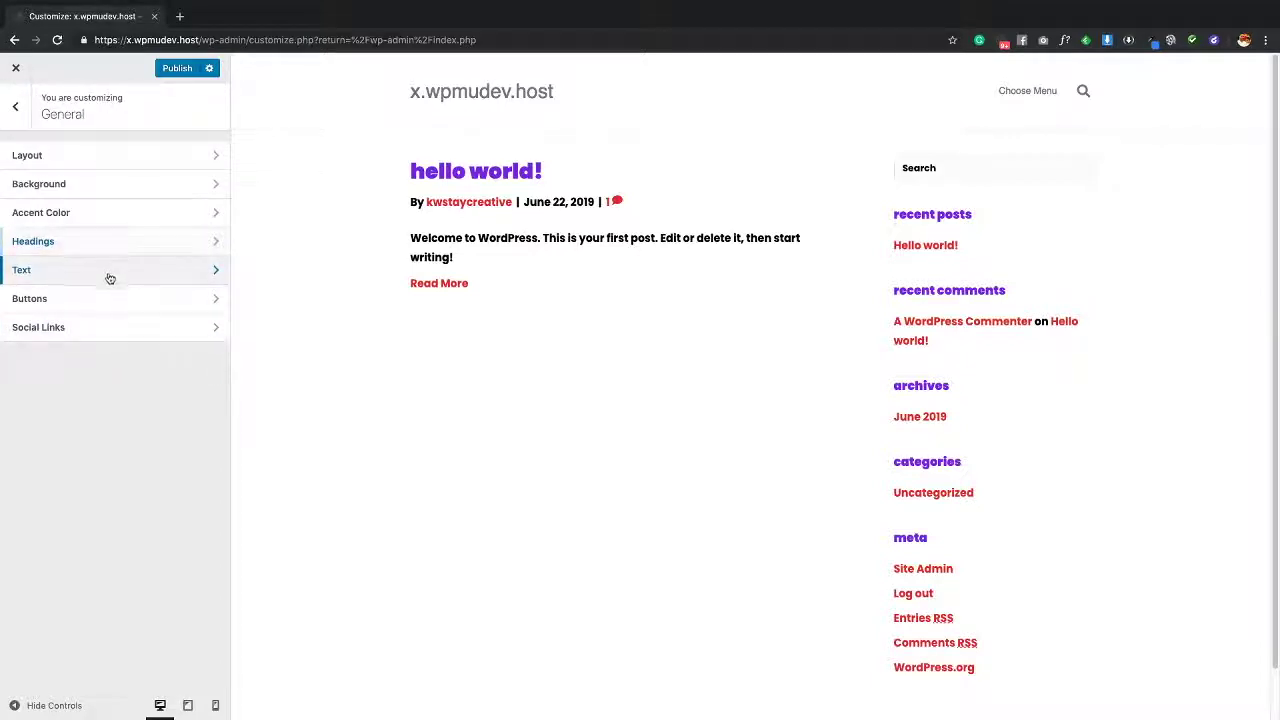
# Open the Buttons settings and change the button style to Custom
pyautogui.click(80, 297)
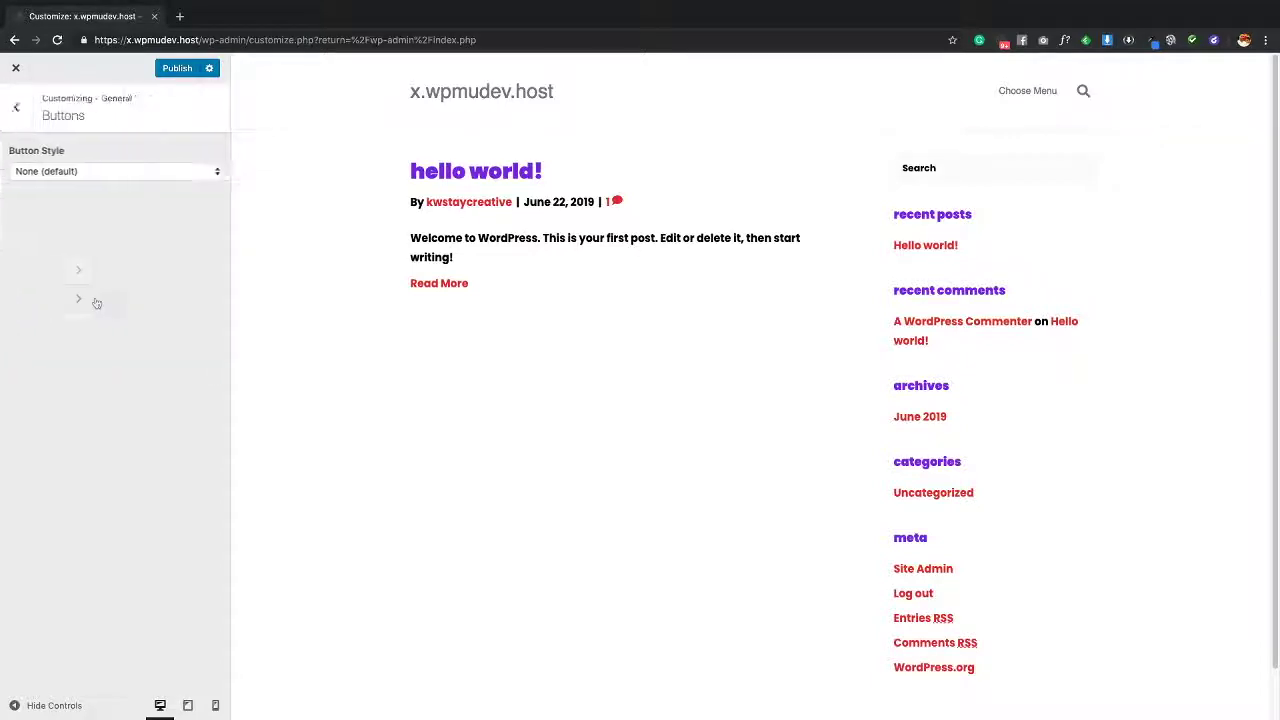
pyautogui.click(110, 172)
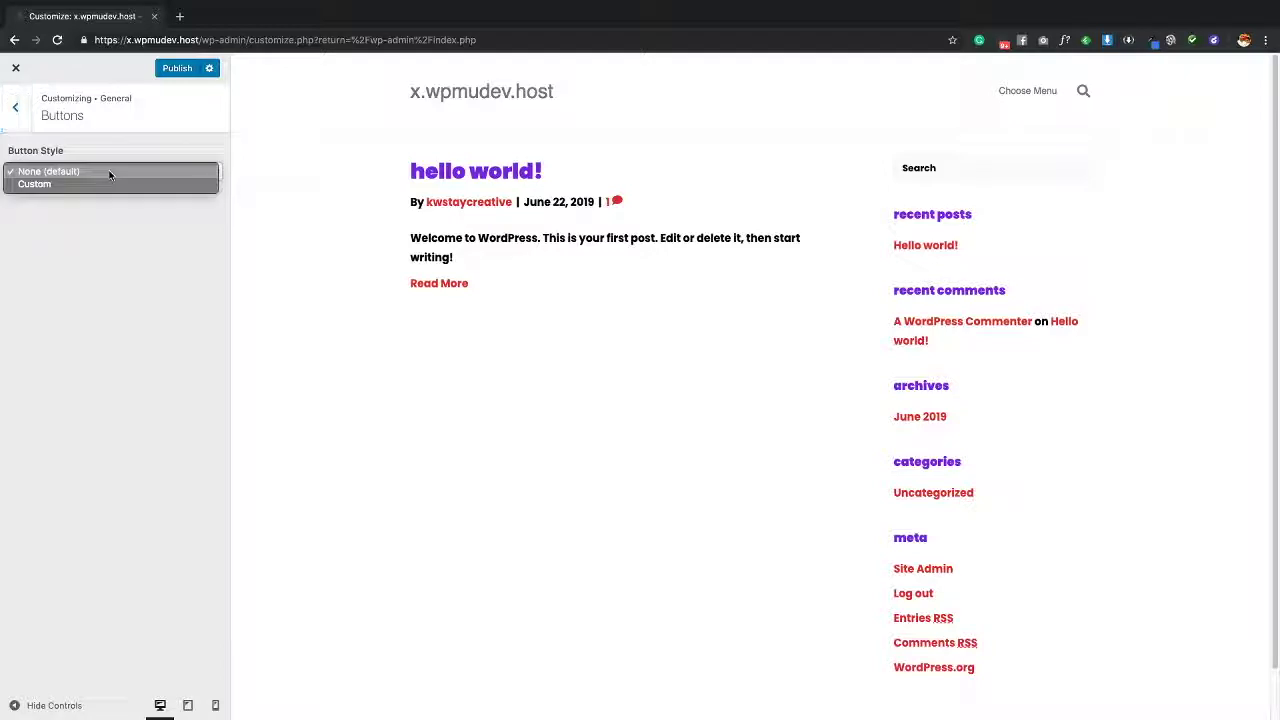
pyautogui.click(41, 185)
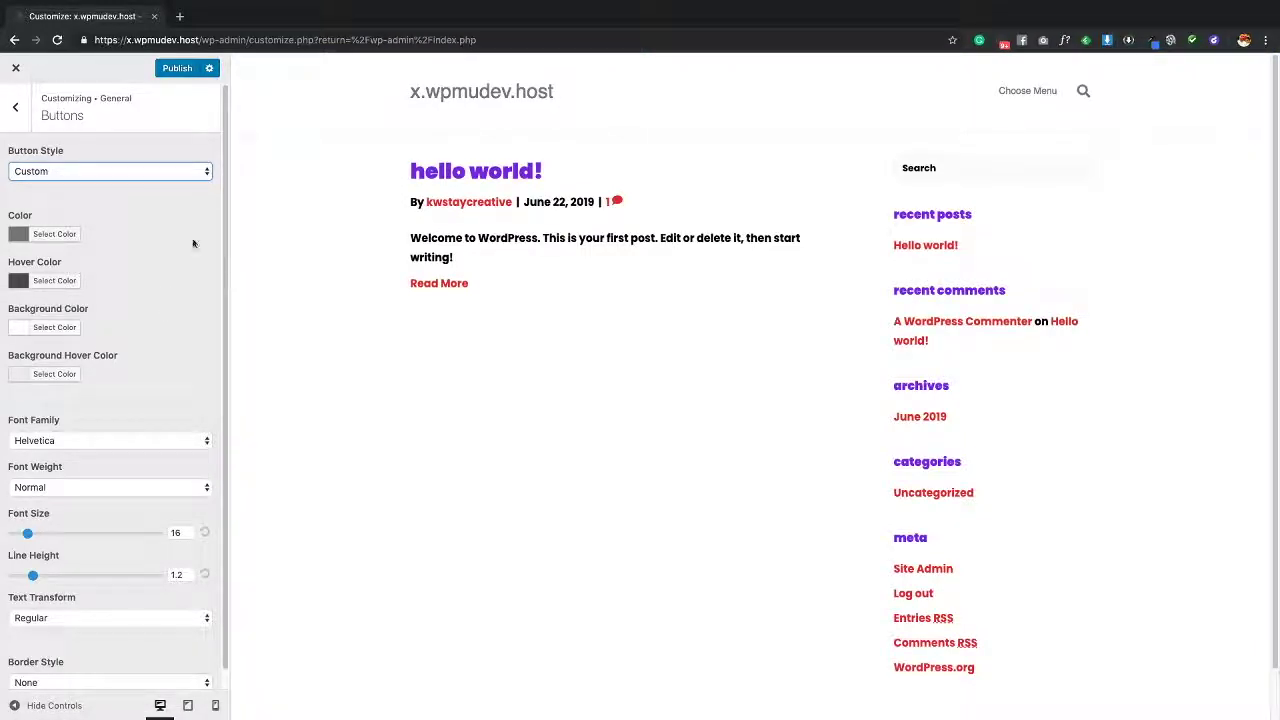
# Set both the button color and the button hover color to the white swatch
pyautogui.scroll(-1, 146, 307)
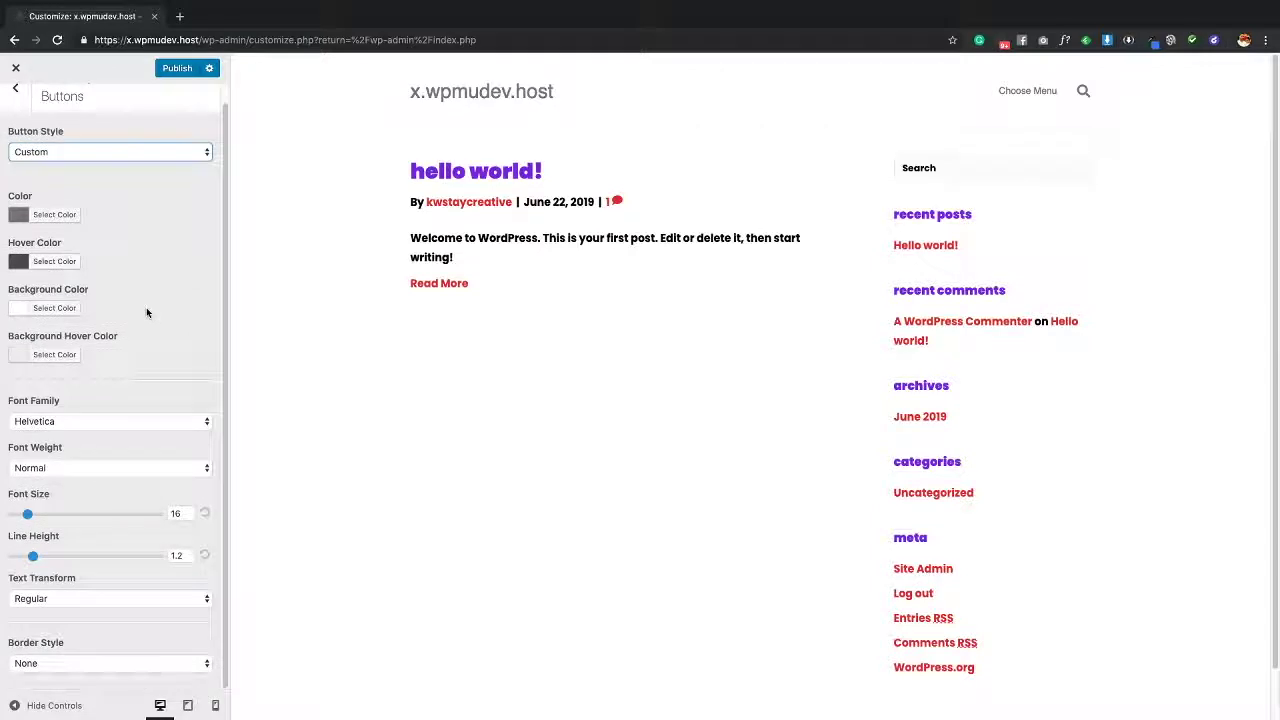
pyautogui.click(58, 216)
pyautogui.click(38, 369)
pyautogui.click(140, 408)
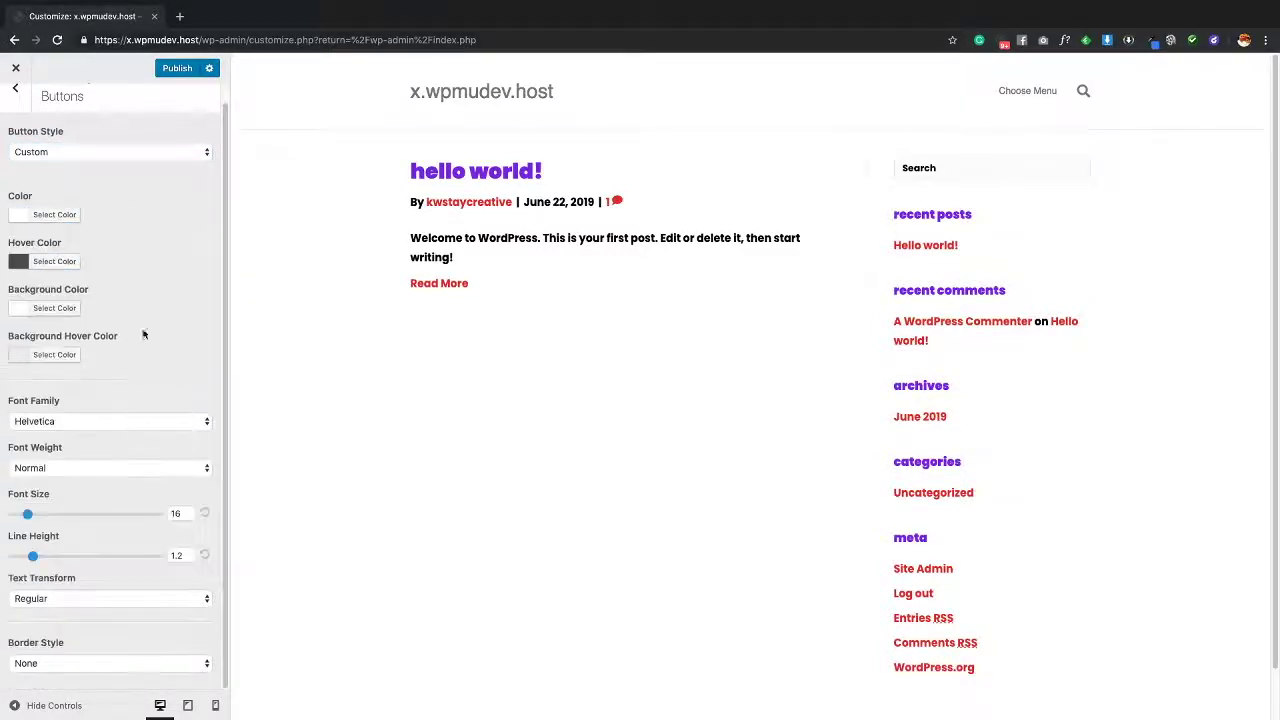
pyautogui.click(66, 262)
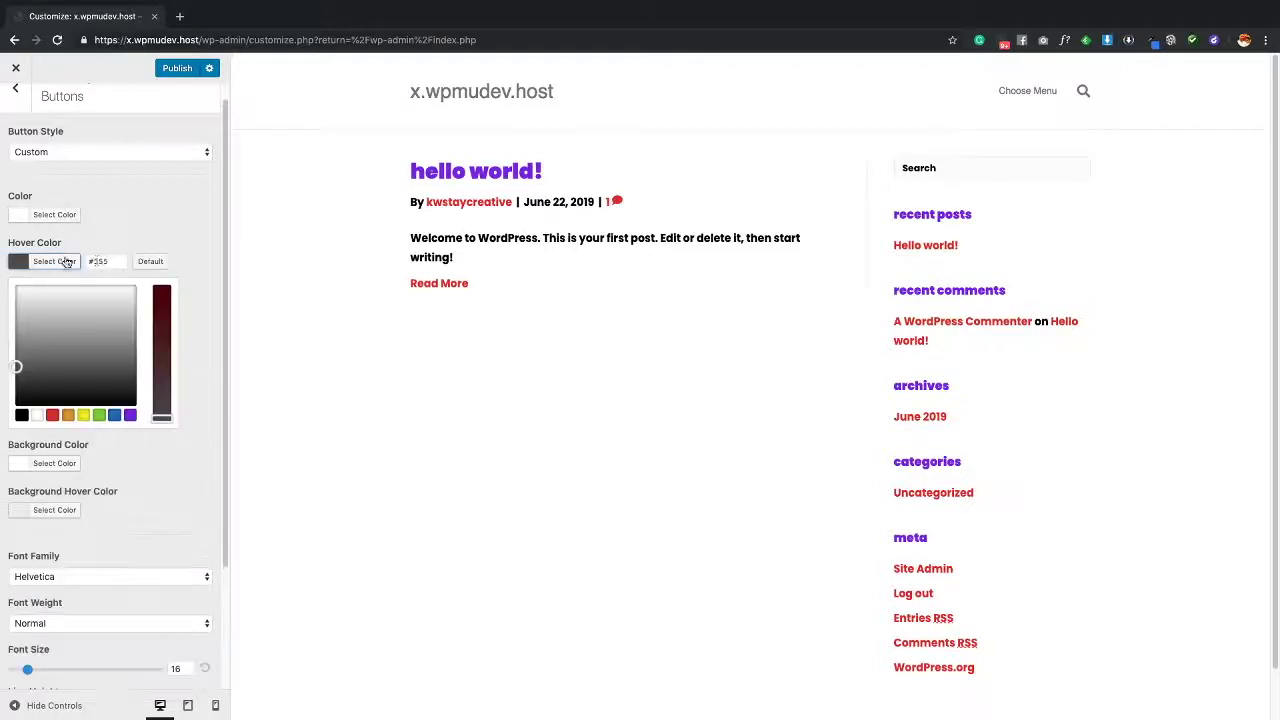
pyautogui.click(37, 415)
pyautogui.click(171, 236)
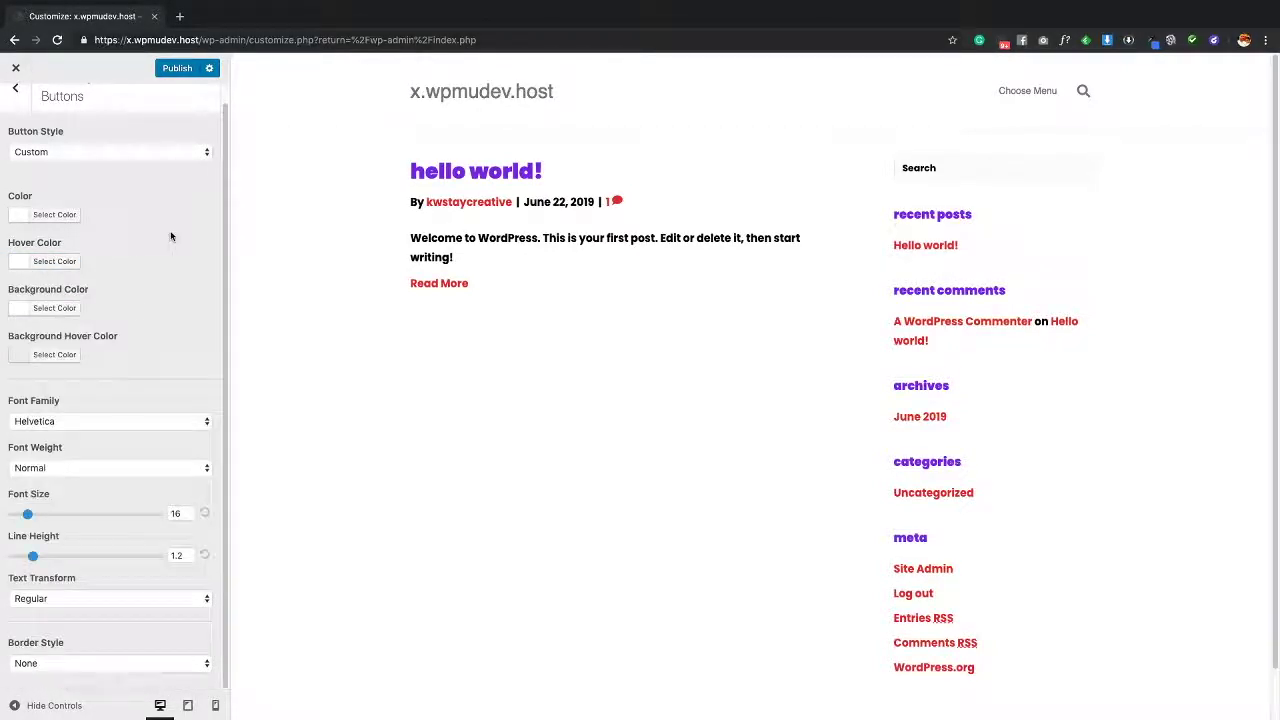
# Set the button background color to the red swatch and the background hover color to a darker red
pyautogui.click(55, 308)
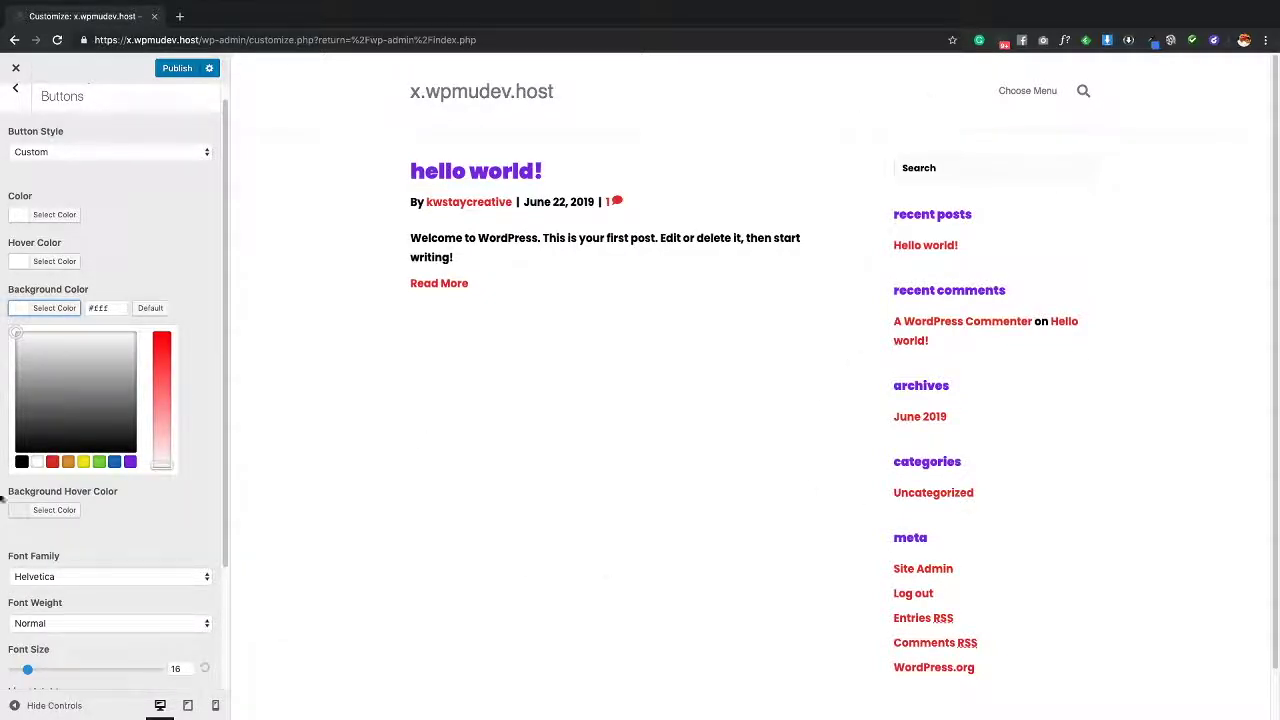
pyautogui.click(52, 461)
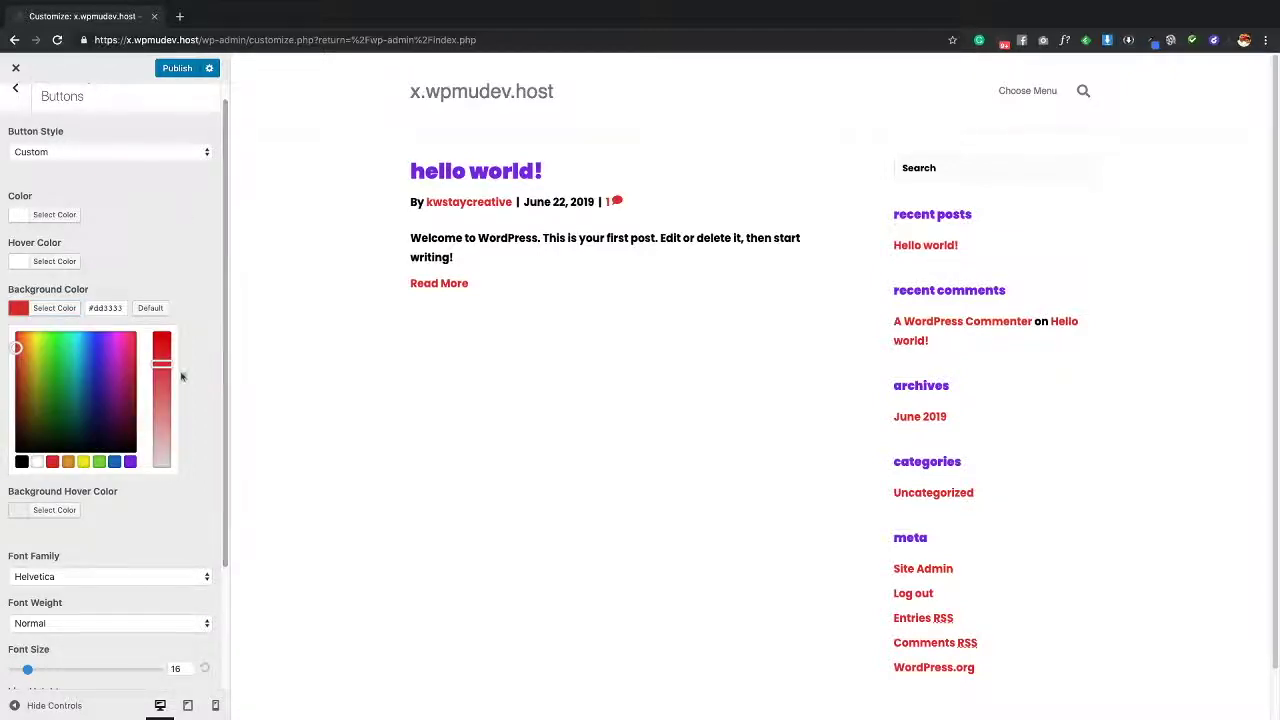
pyautogui.click(52, 511)
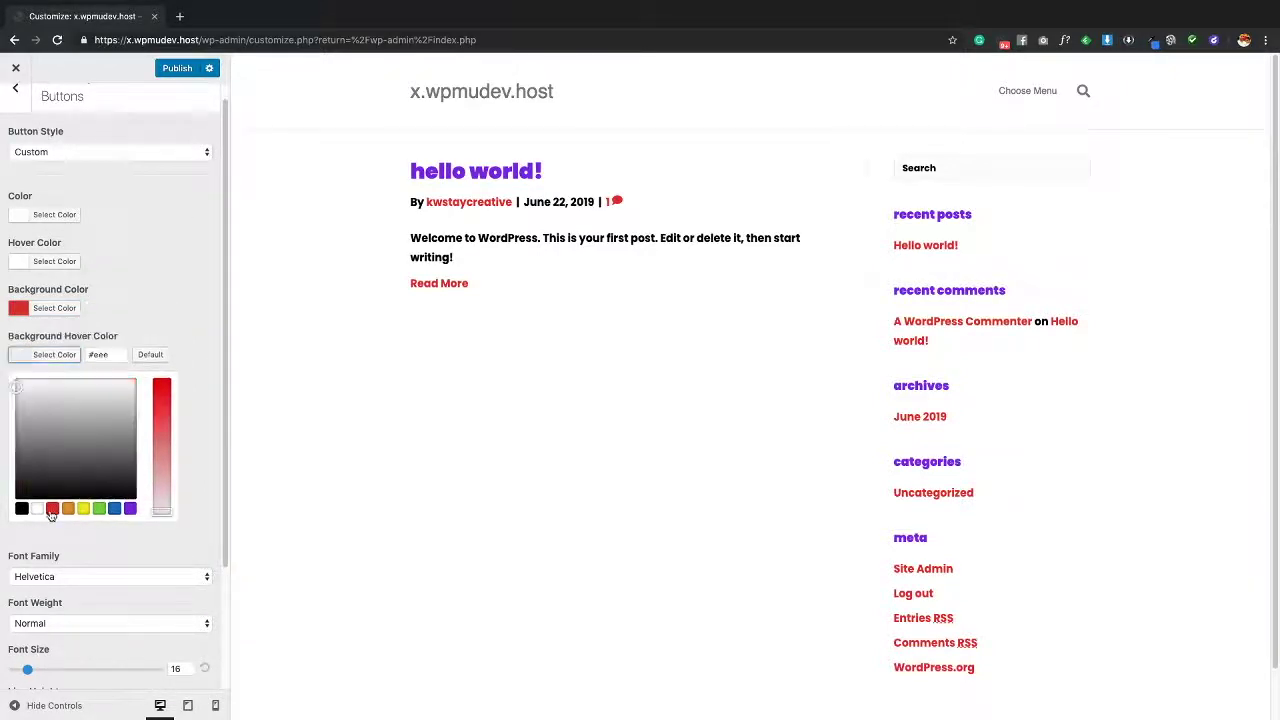
pyautogui.click(52, 509)
pyautogui.moveTo(17, 395)
pyautogui.mouseDown()
pyautogui.moveTo(18, 415)
pyautogui.moveTo(19, 397)
pyautogui.mouseUp()
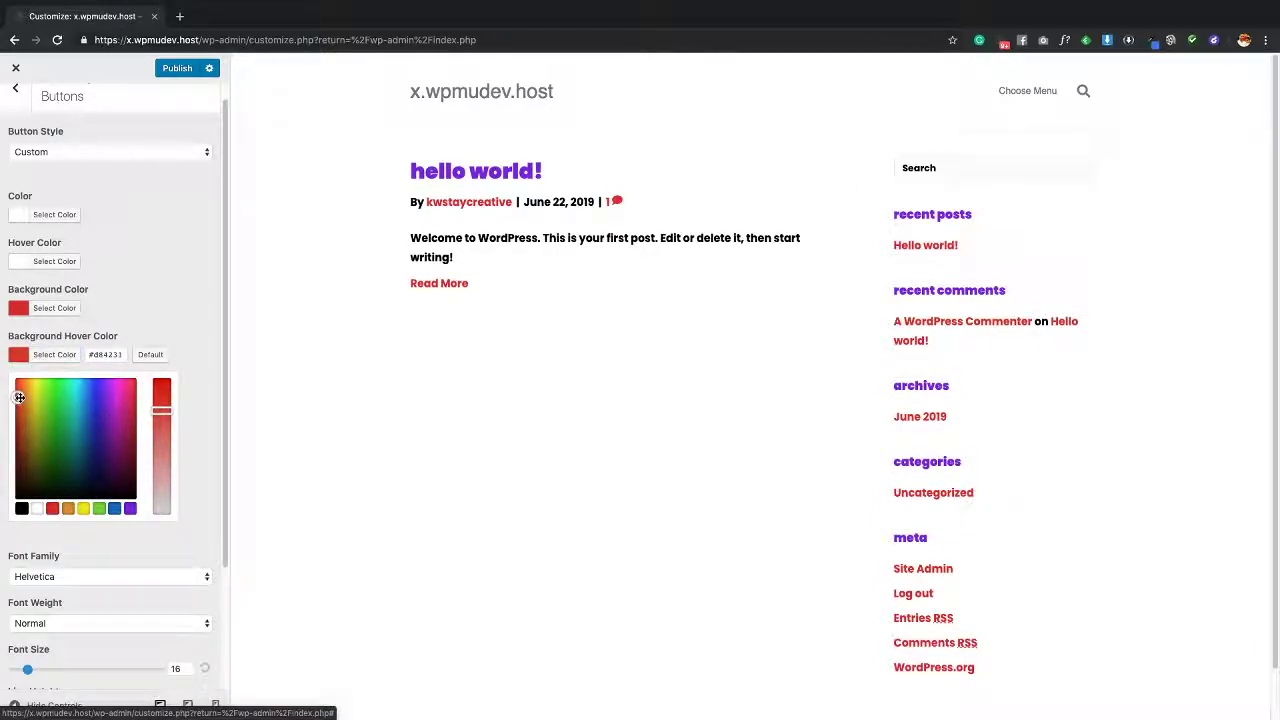
pyautogui.moveTo(161, 410); pyautogui.dragTo(151, 260)
pyautogui.click(170, 240)
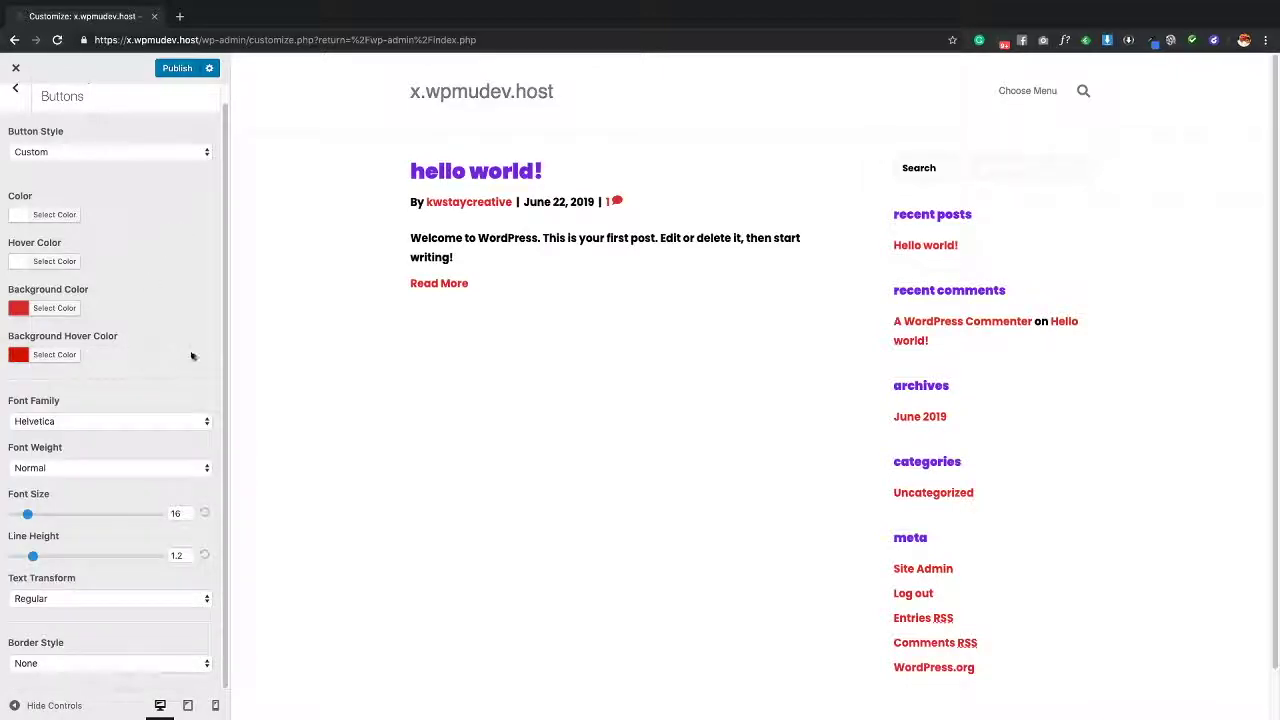
# Set the button font family to Poppins
pyautogui.click(132, 422)
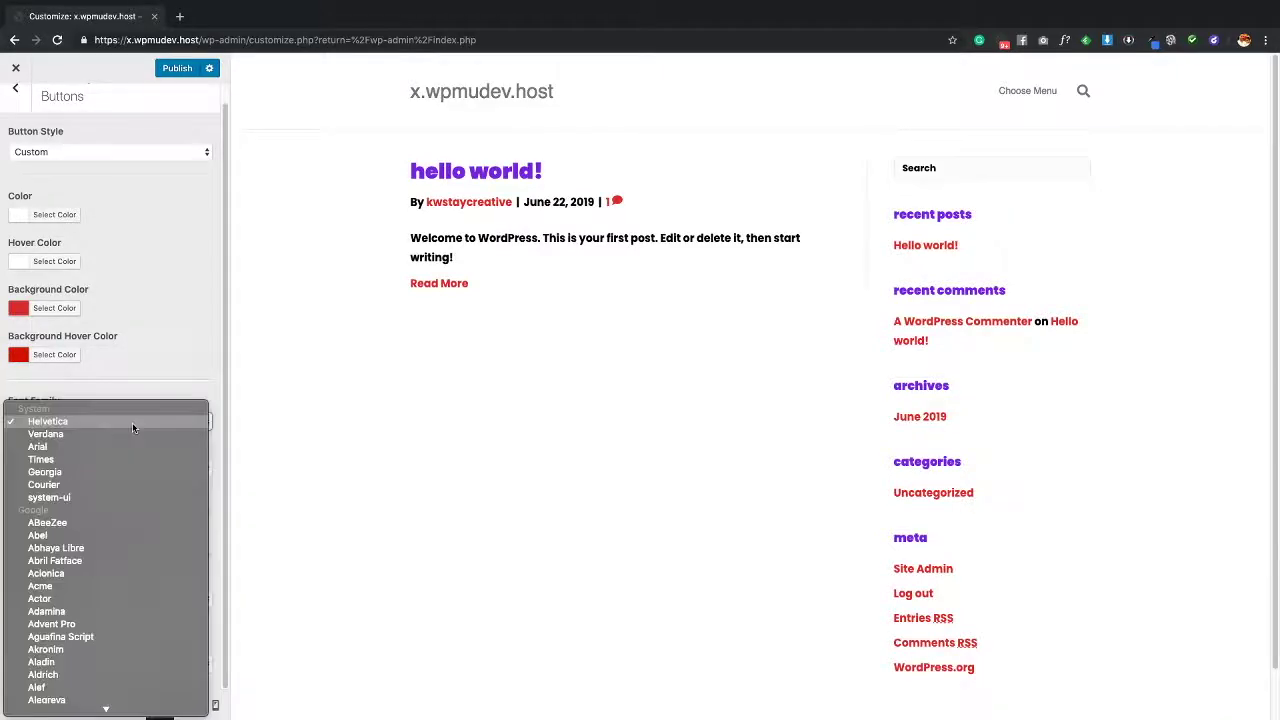
pyautogui.scroll(-15, 132, 422)
pyautogui.click(132, 425)
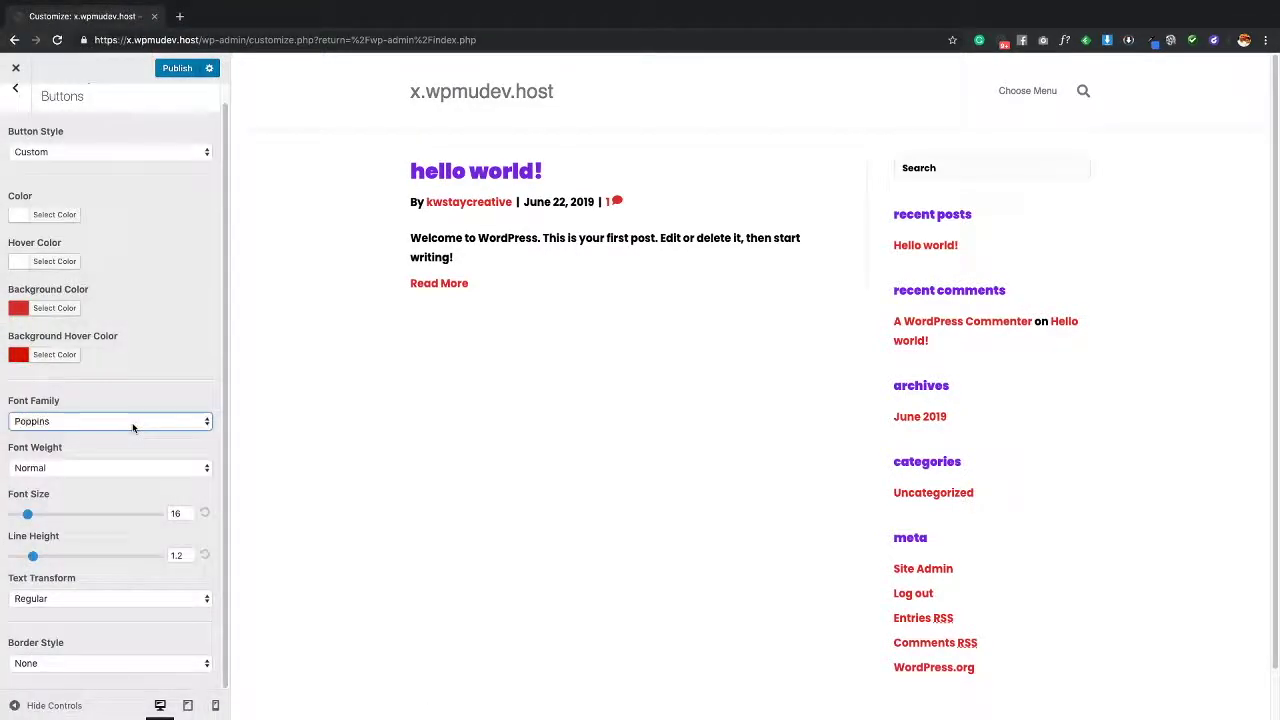
# Look through the available font weight, text transform and border style options for the buttons without changing them
pyautogui.click(81, 464)
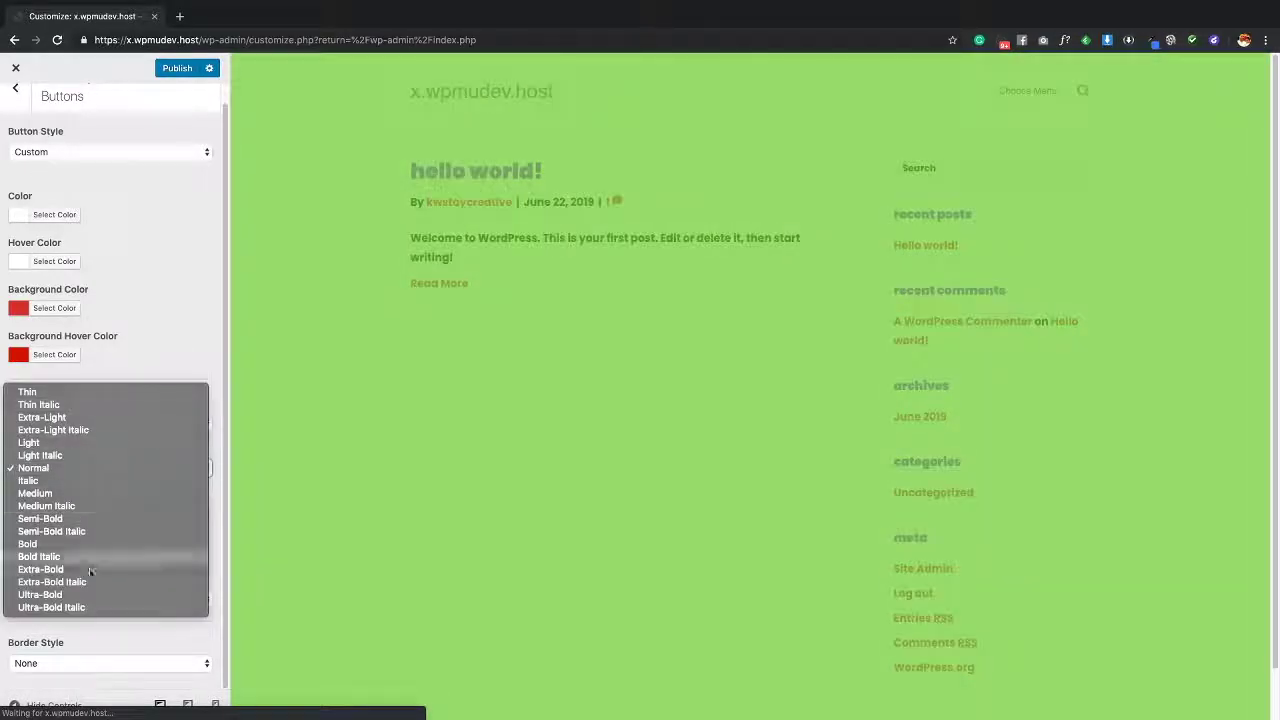
pyautogui.click(138, 333)
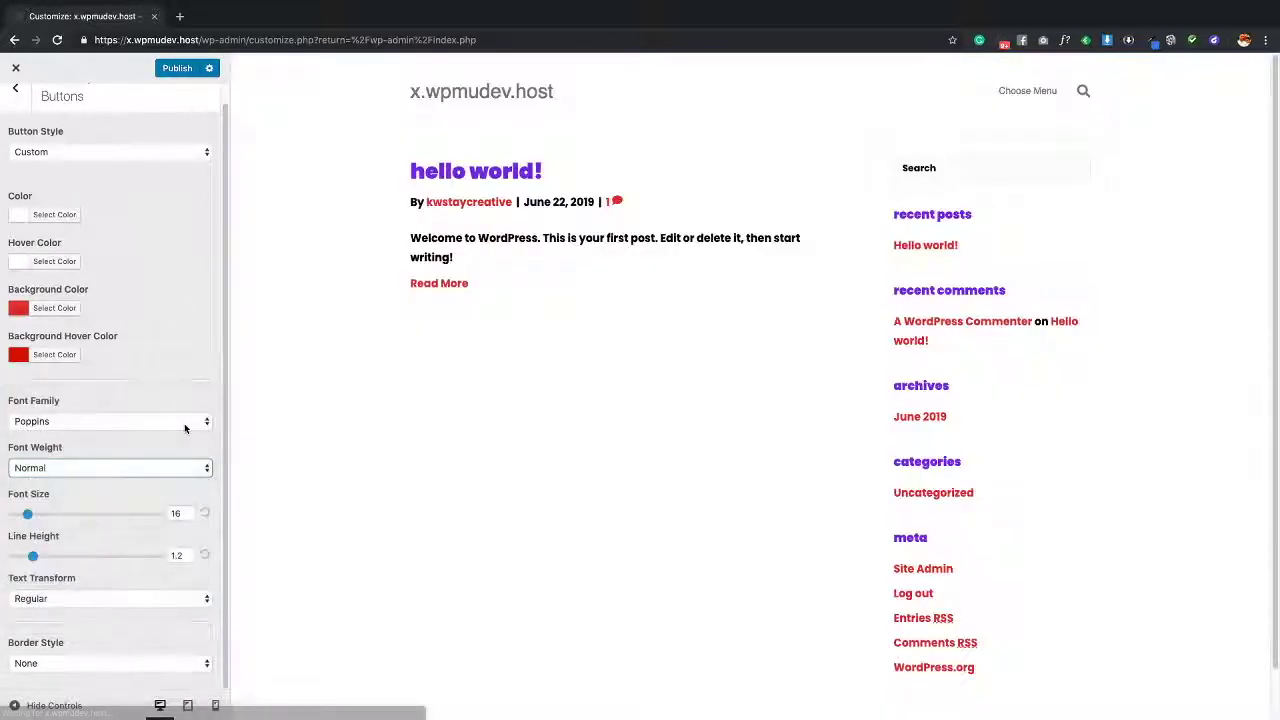
pyautogui.click(20, 597)
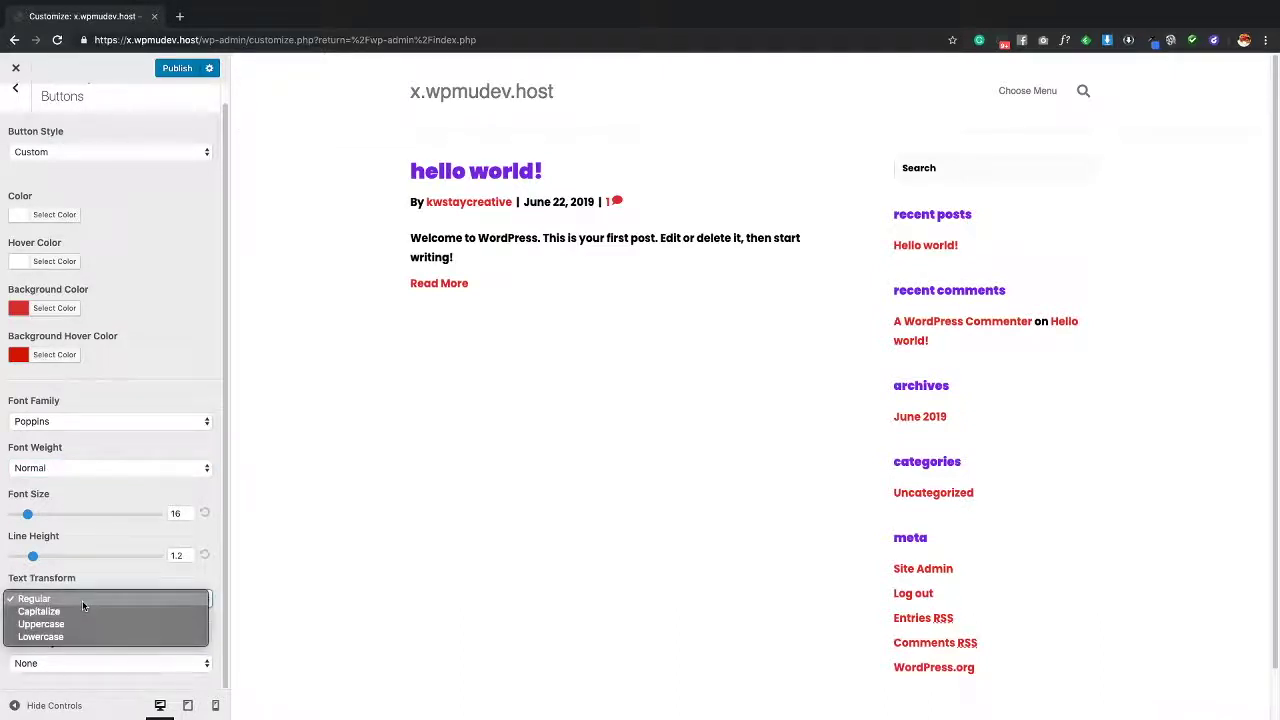
pyautogui.click(143, 566)
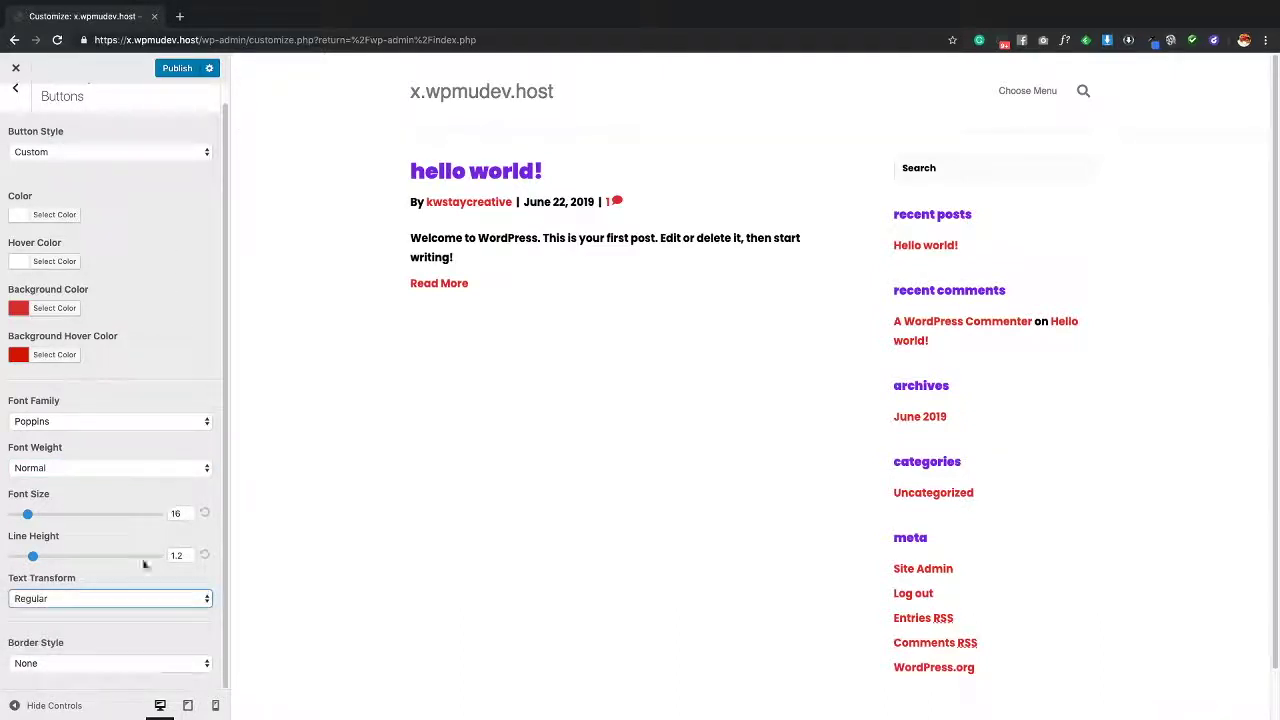
pyautogui.click(66, 665)
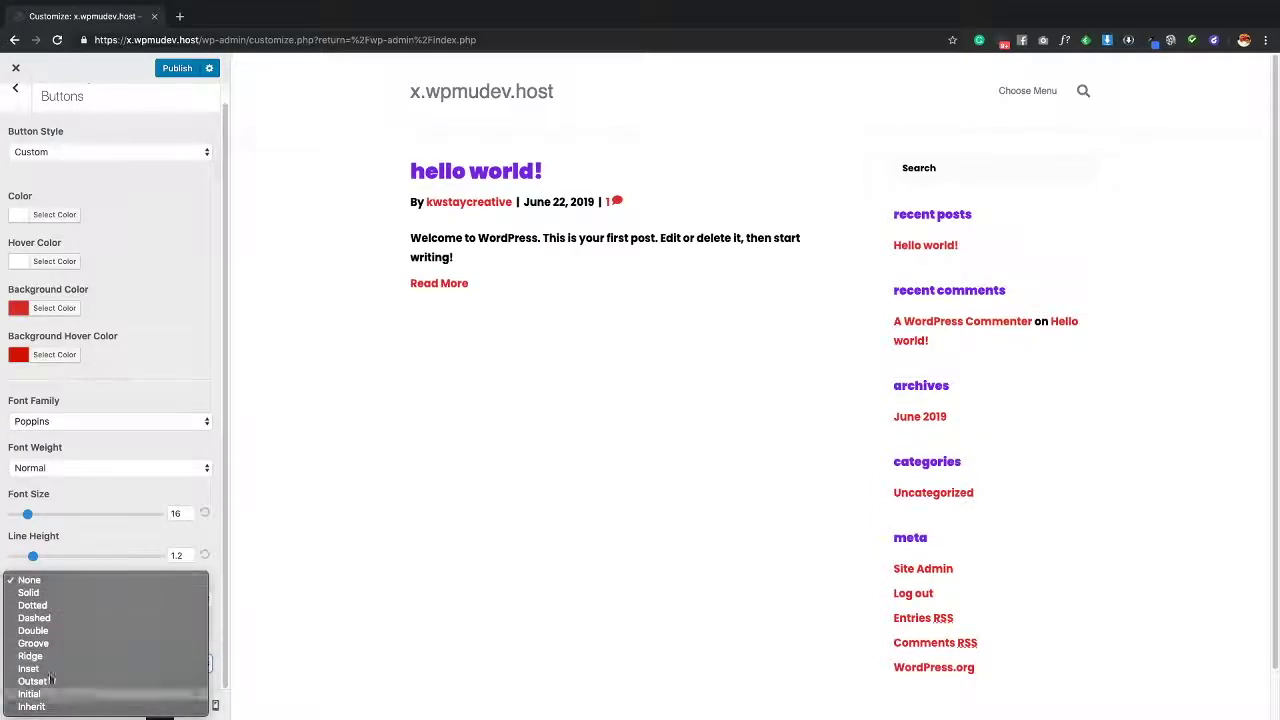
pyautogui.click(176, 247)
# Go back to the General settings, open Social Links and look through the link fields for all social networks
pyautogui.scroll(1, 190, 343)
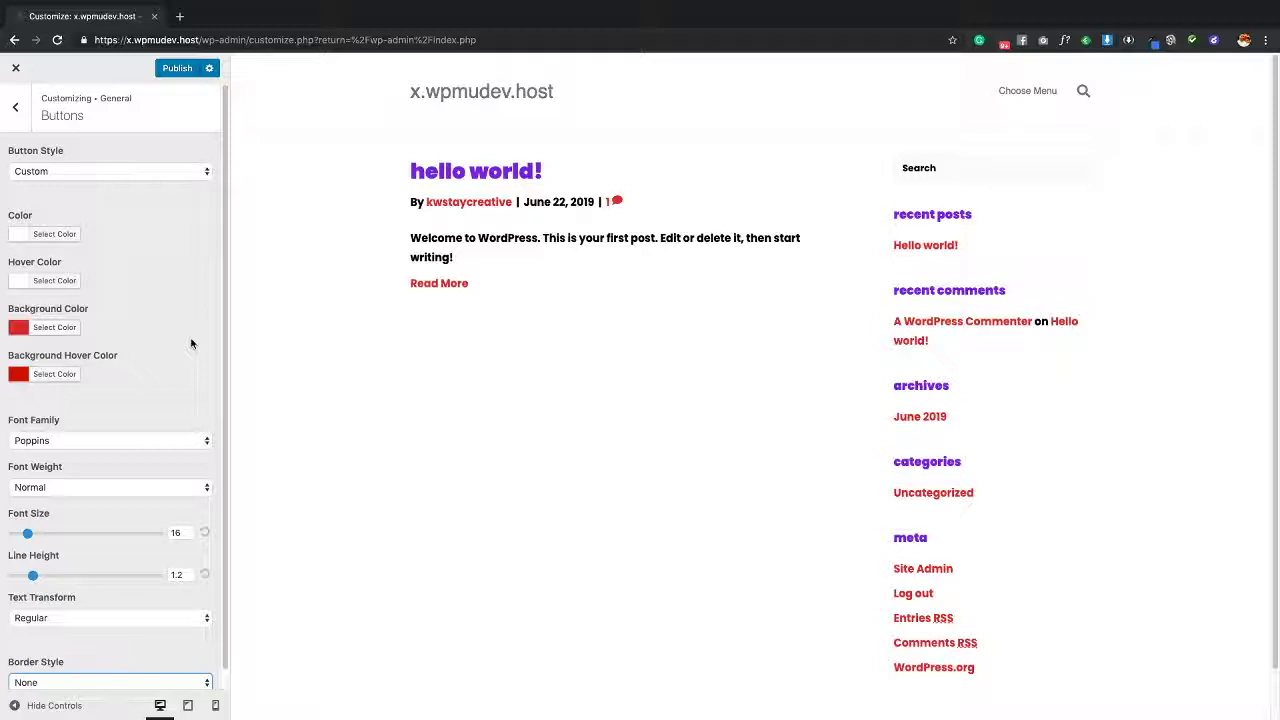
pyautogui.click(16, 110)
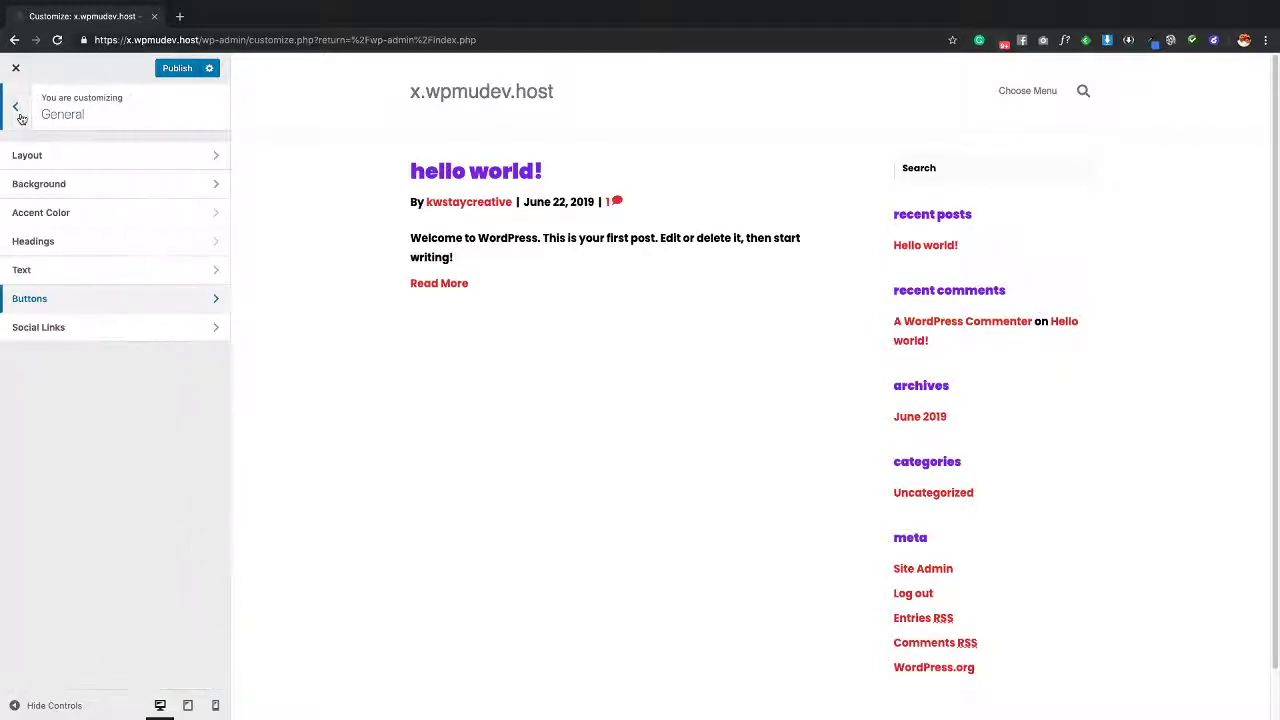
pyautogui.click(103, 327)
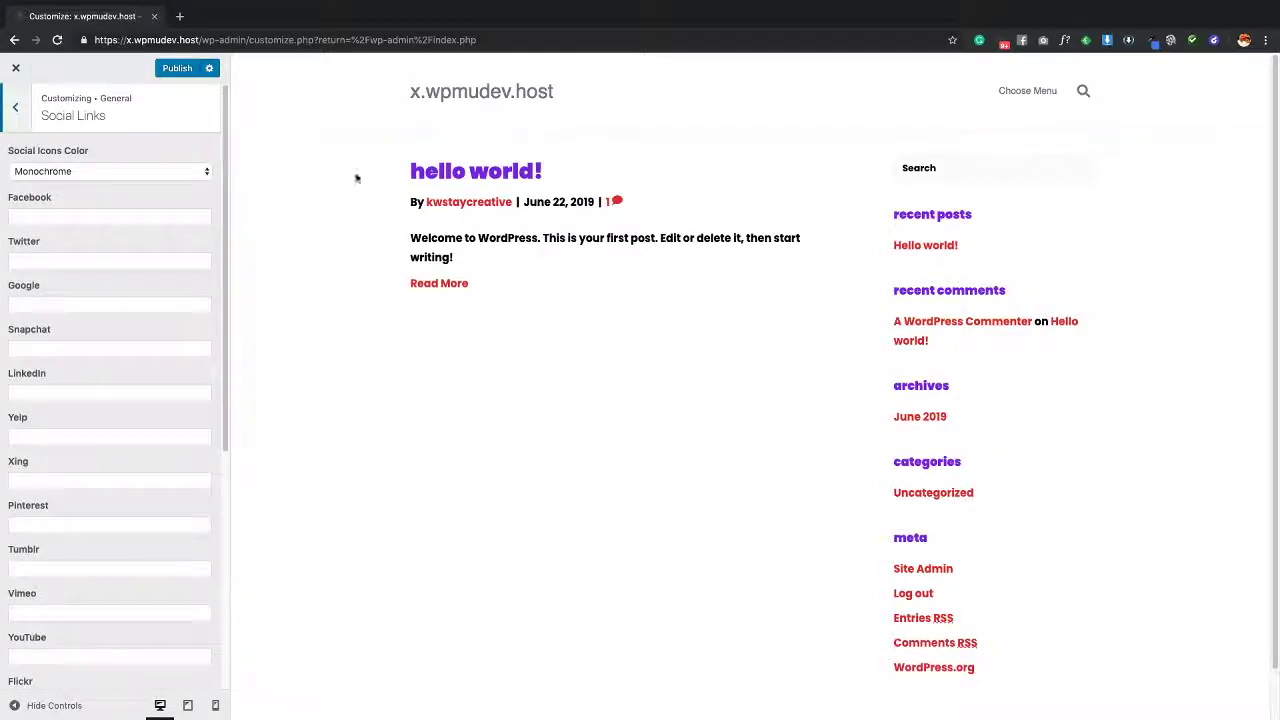
pyautogui.scroll(-2, 583, 437)
pyautogui.scroll(2, 583, 437)
pyautogui.scroll(-4, 78, 323)
pyautogui.scroll(4, 78, 323)
pyautogui.click(61, 214)
pyautogui.click(56, 260)
pyautogui.click(52, 304)
pyautogui.click(65, 350)
pyautogui.click(70, 395)
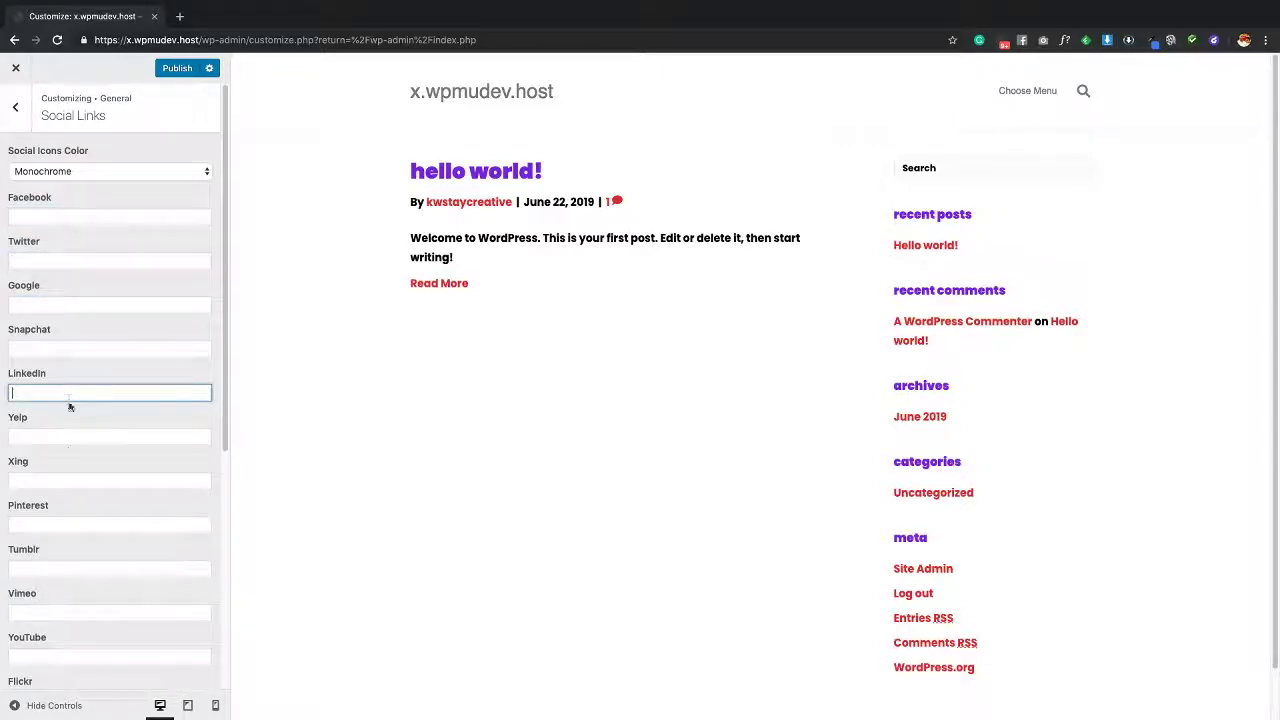
pyautogui.scroll(-4, 75, 483)
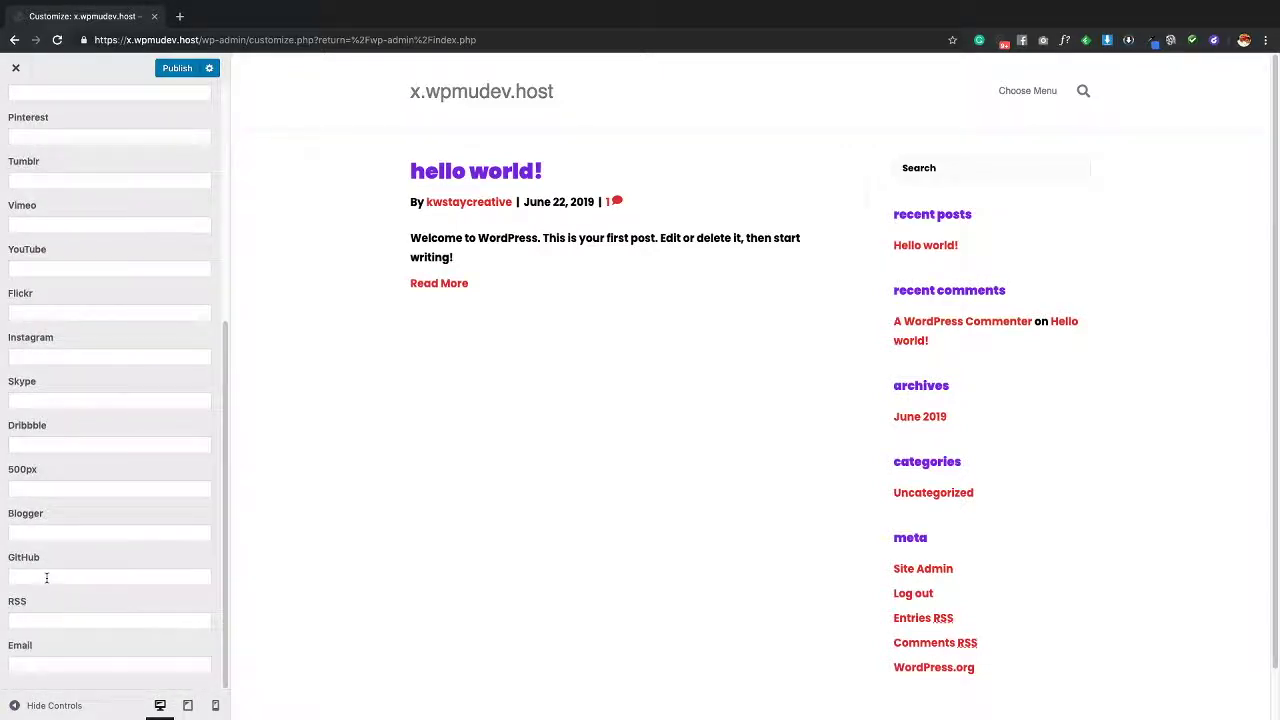
pyautogui.scroll(4, 60, 530)
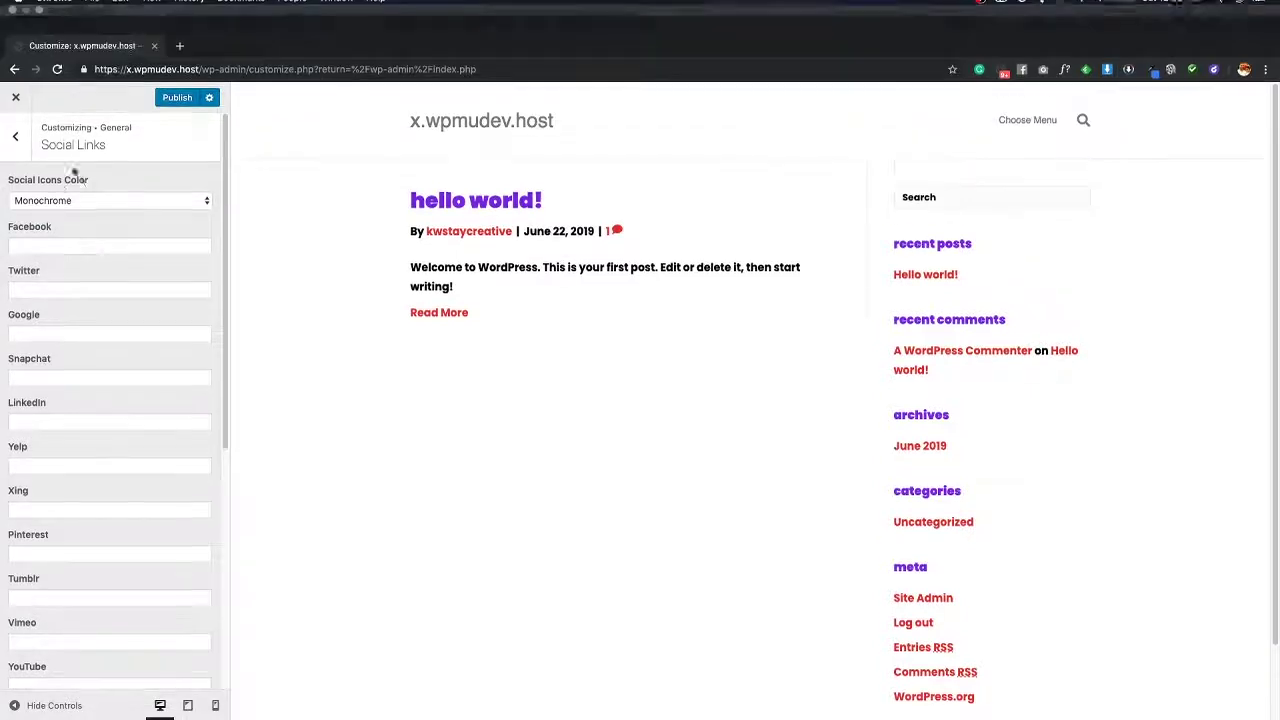
# Try the Custom social icons color with its background shape choices, and switch the color back to Monochrome
pyautogui.click(100, 171)
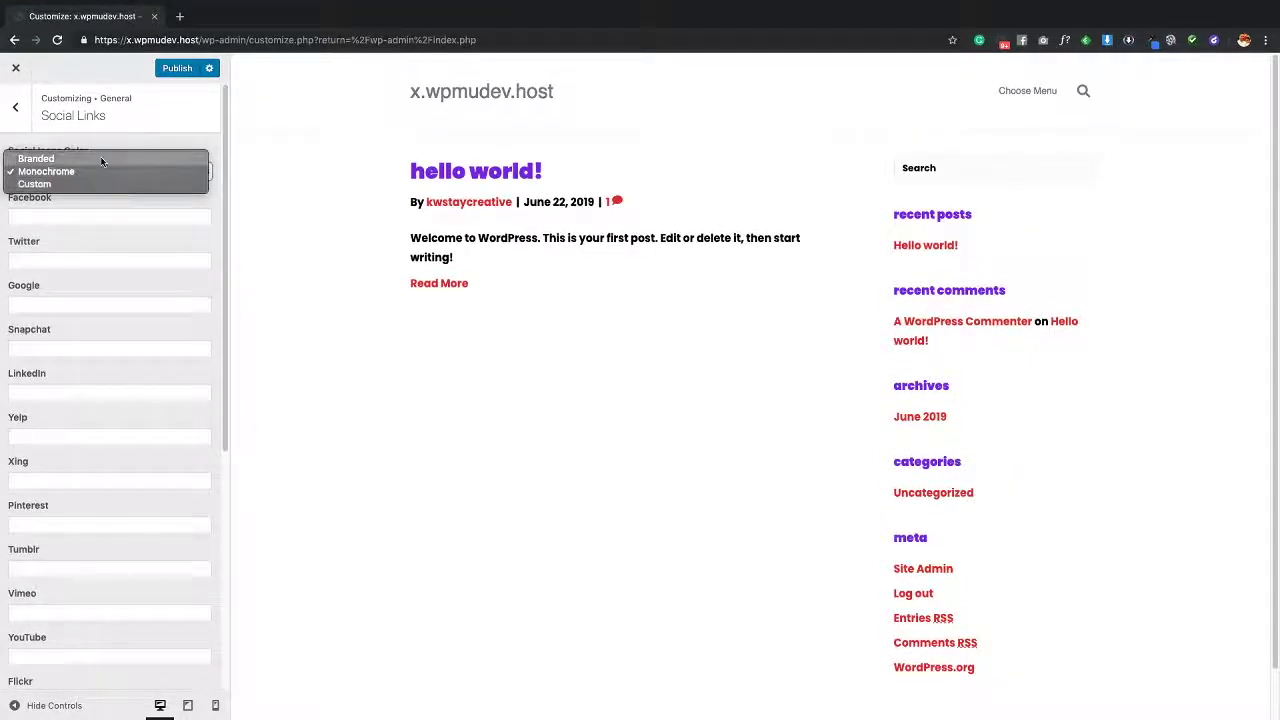
pyautogui.click(92, 185)
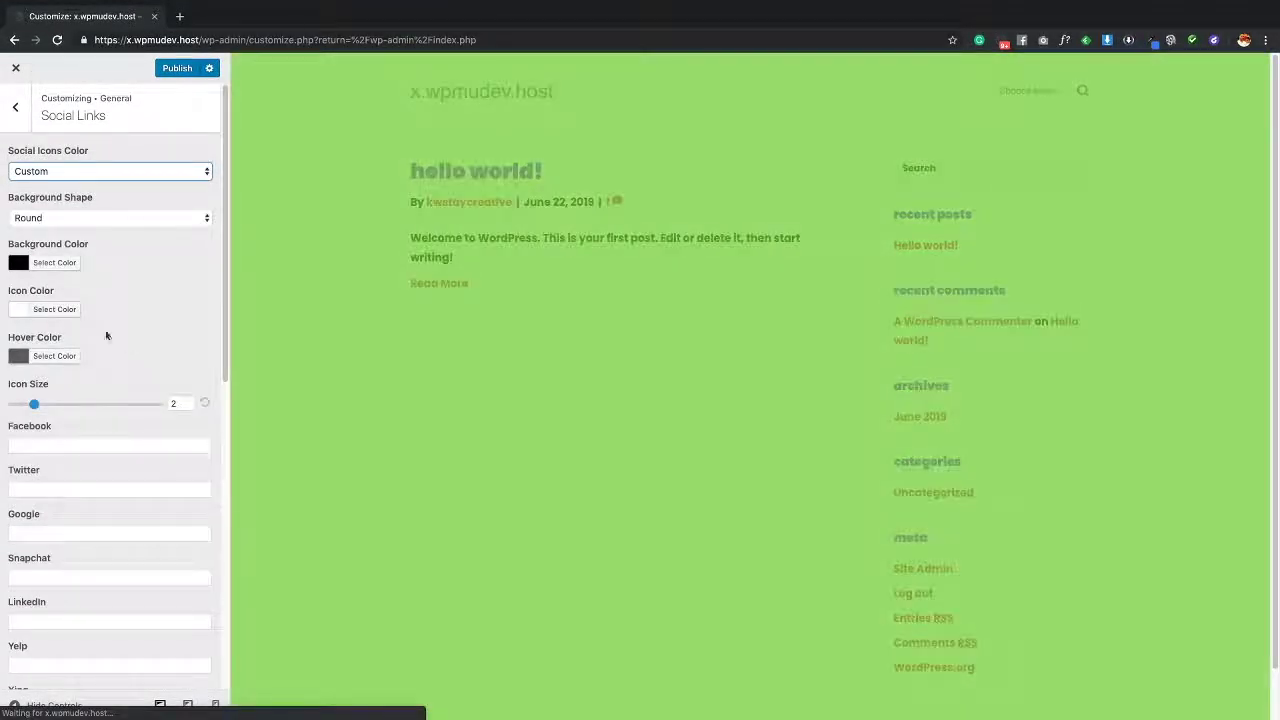
pyautogui.click(68, 218)
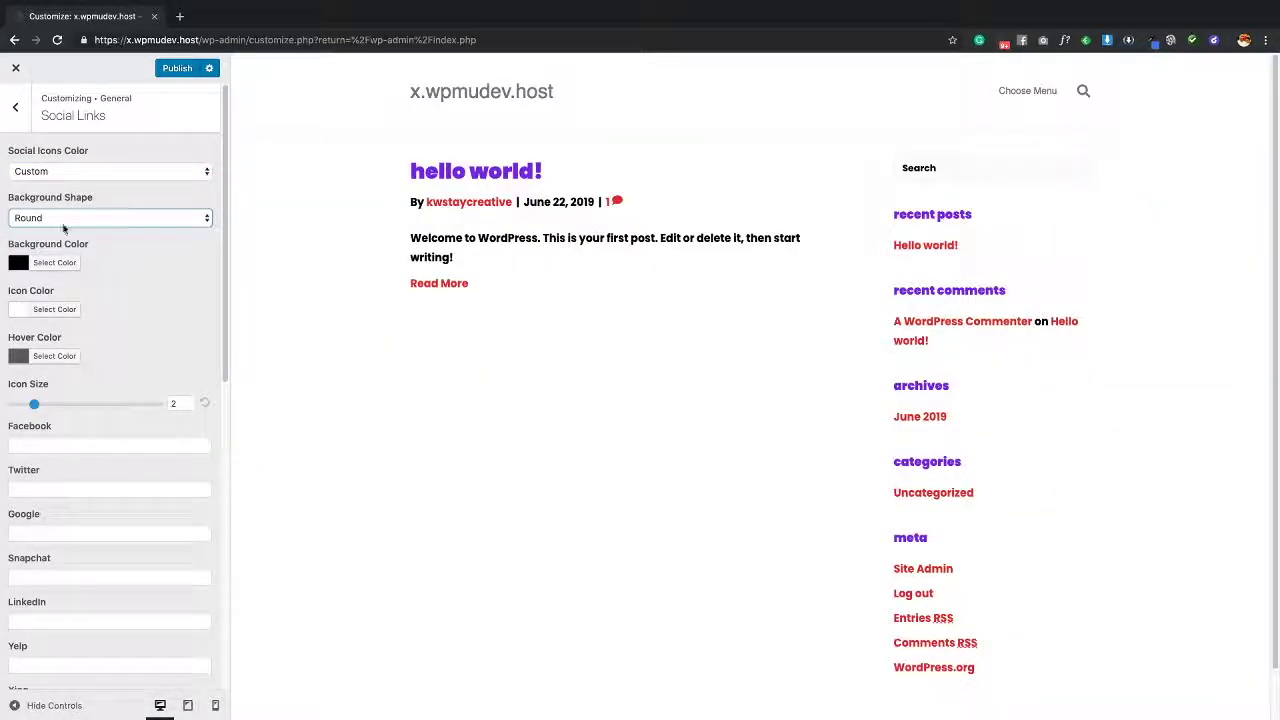
pyautogui.click(88, 175)
pyautogui.click(90, 158)
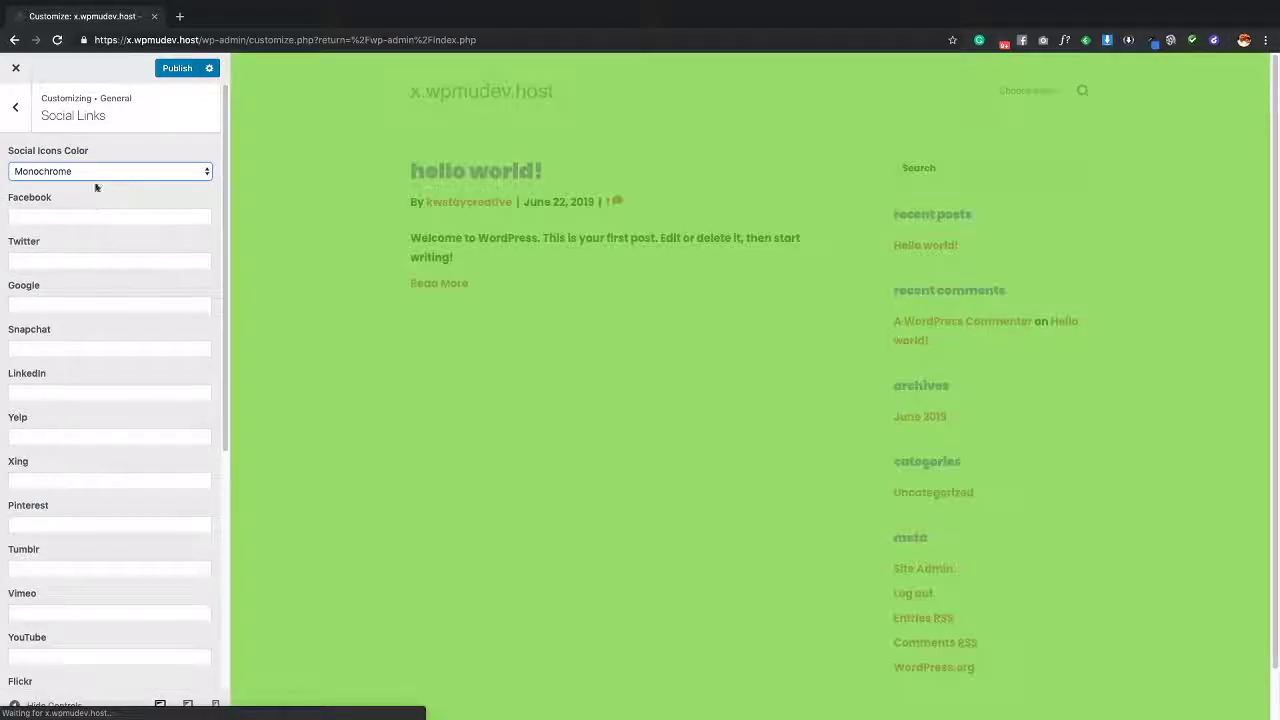
# Set the social icons color to Branded and enter # as the Facebook, Twitter and Google links
pyautogui.click(94, 172)
pyautogui.click(98, 156)
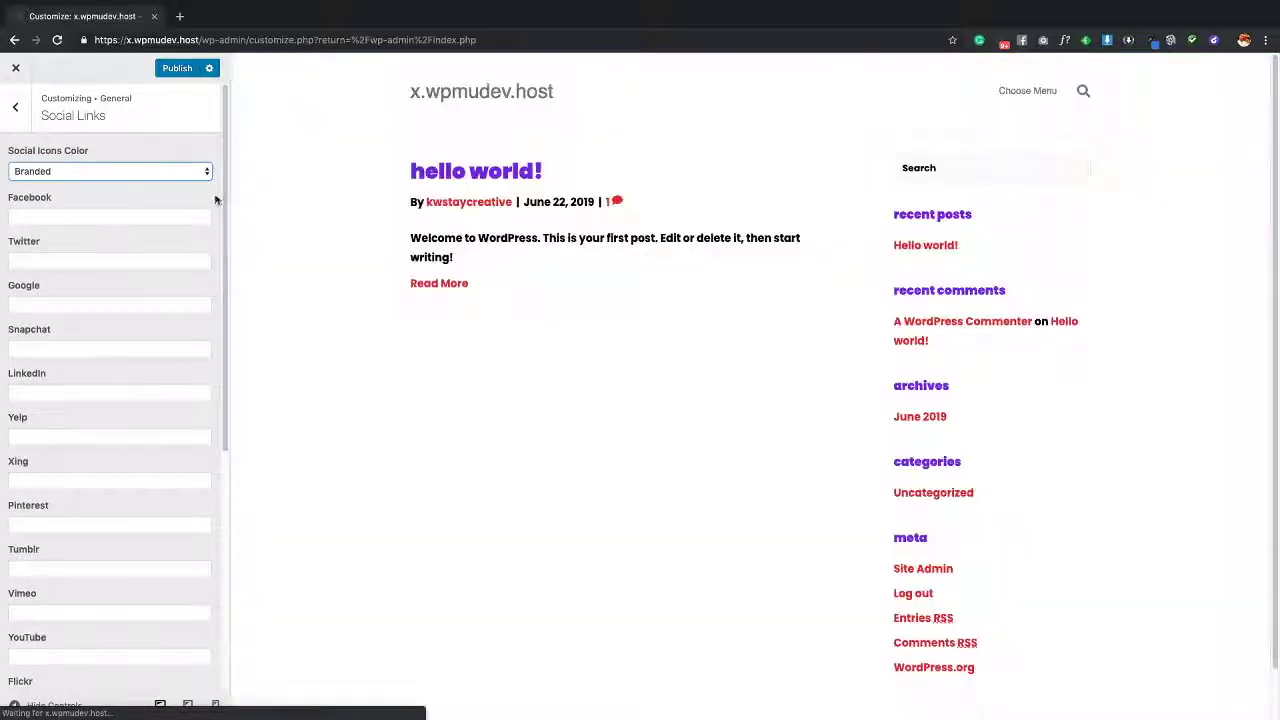
pyautogui.click(89, 217)
pyautogui.write('#')
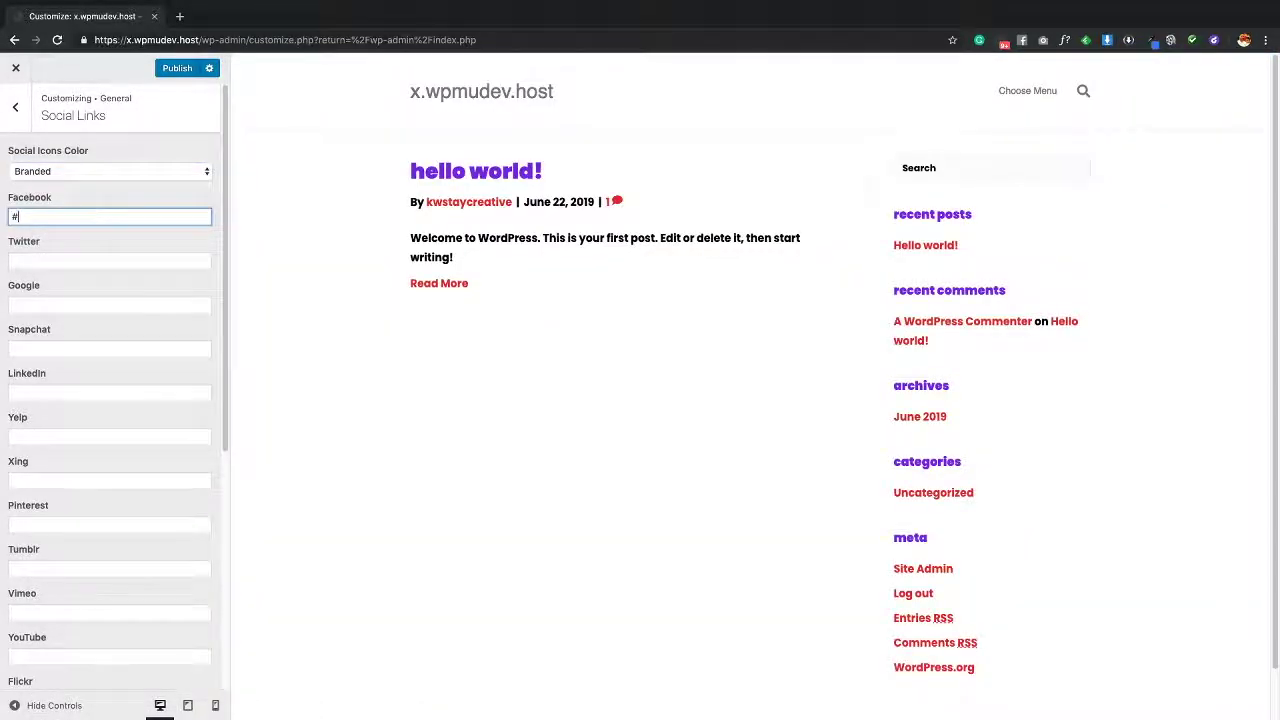
pyautogui.click(55, 260)
pyautogui.write('#')
pyautogui.click(55, 305)
pyautogui.write('#')
pyautogui.click(140, 174)
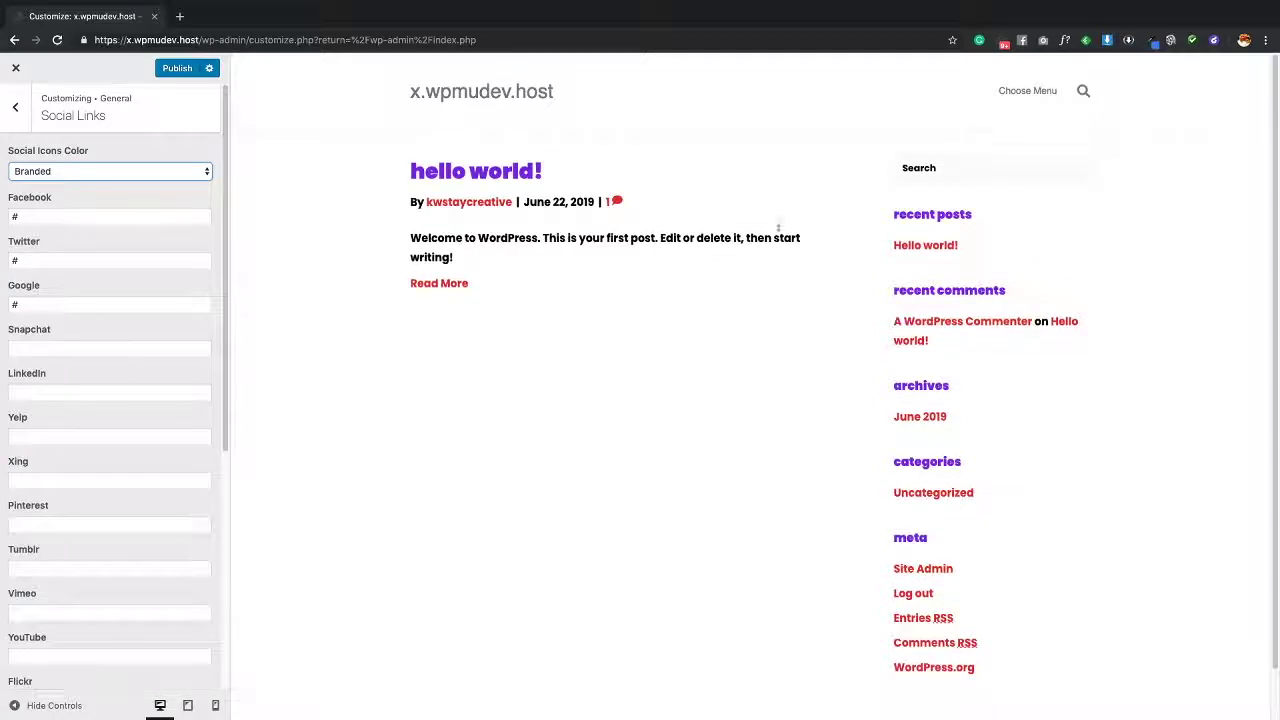
# Return from Social Links to the main customizer list, checking the page preview down to its footer on the way
pyautogui.scroll(-2, 723, 323)
pyautogui.scroll(2, 723, 323)
pyautogui.click(19, 118)
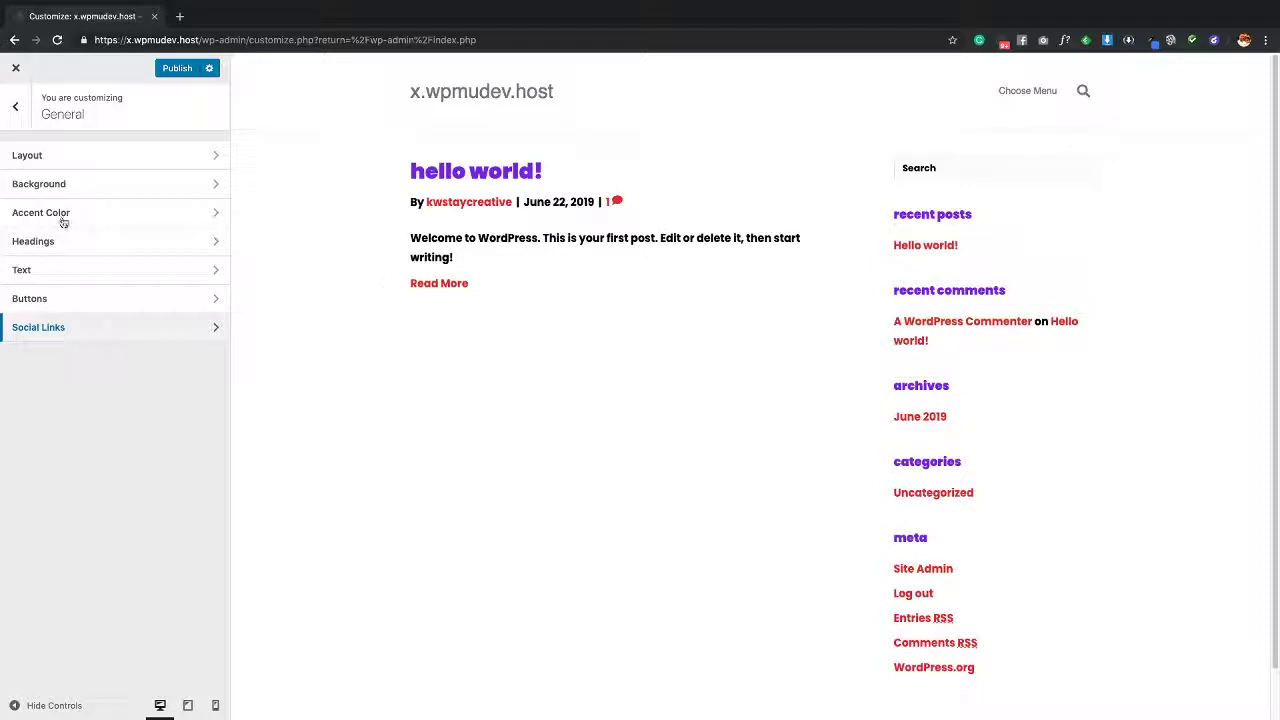
pyautogui.scroll(-2, 951, 660)
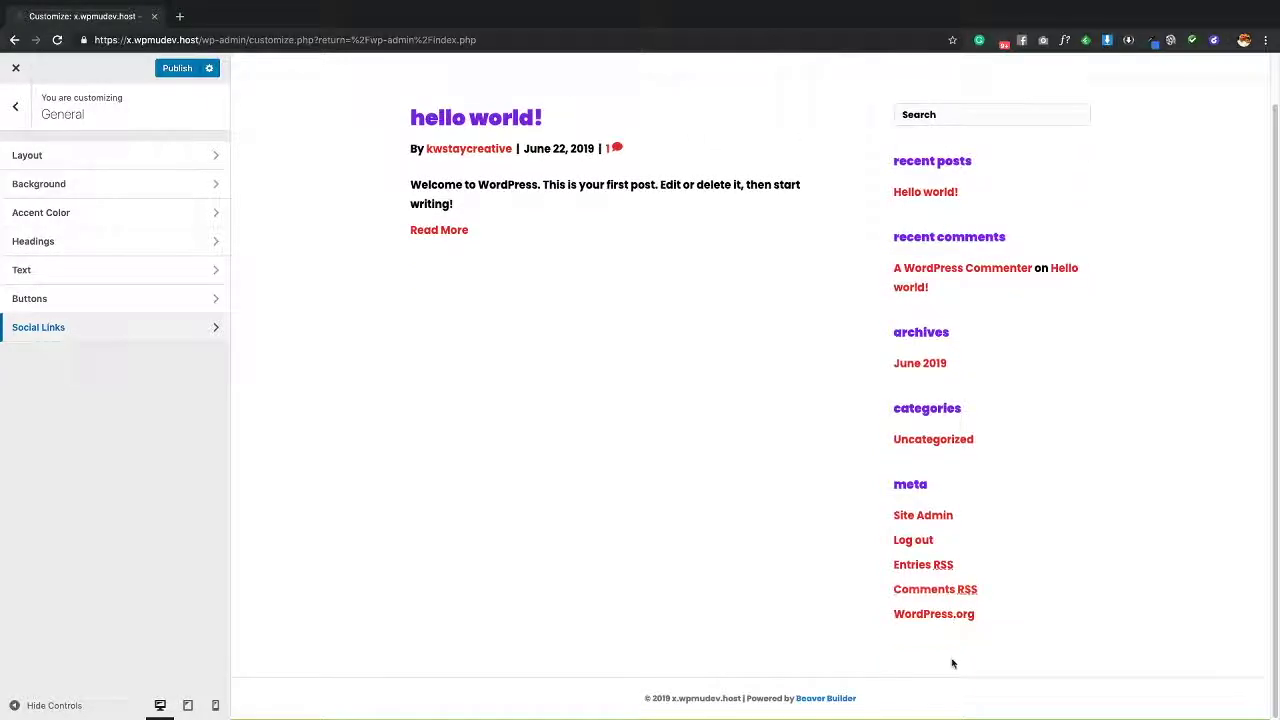
pyautogui.scroll(2, 634, 340)
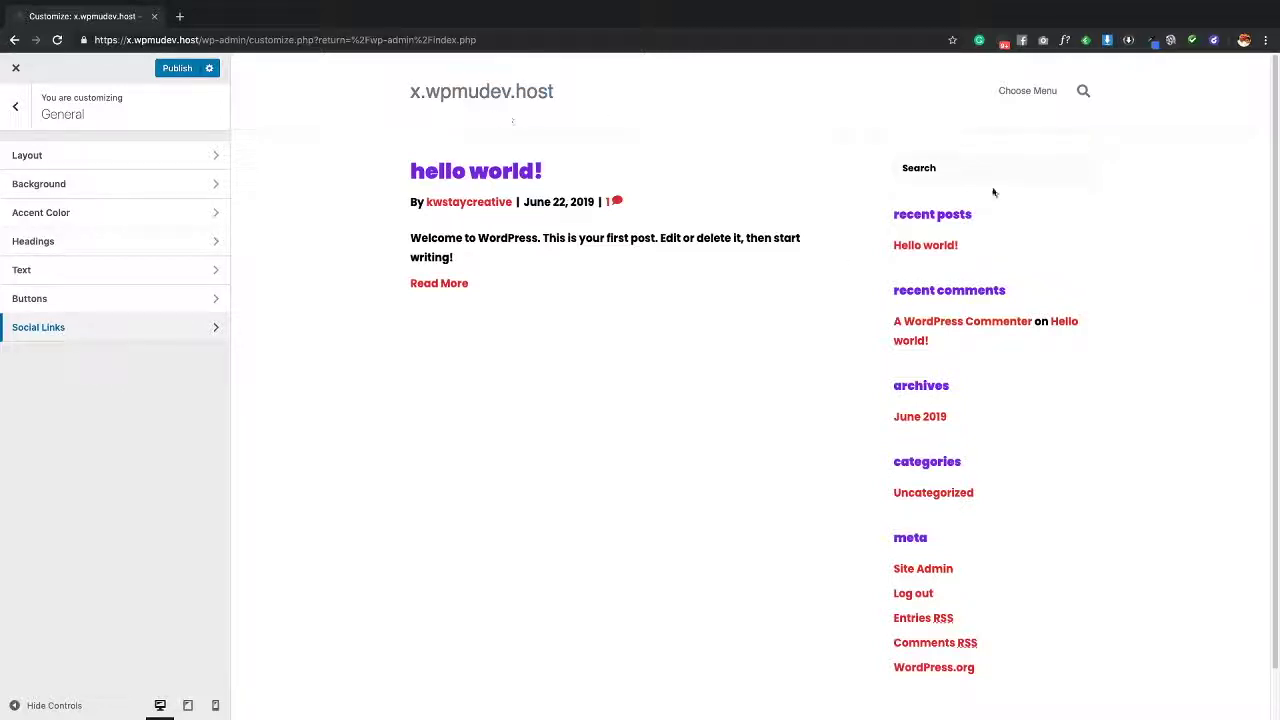
pyautogui.click(15, 106)
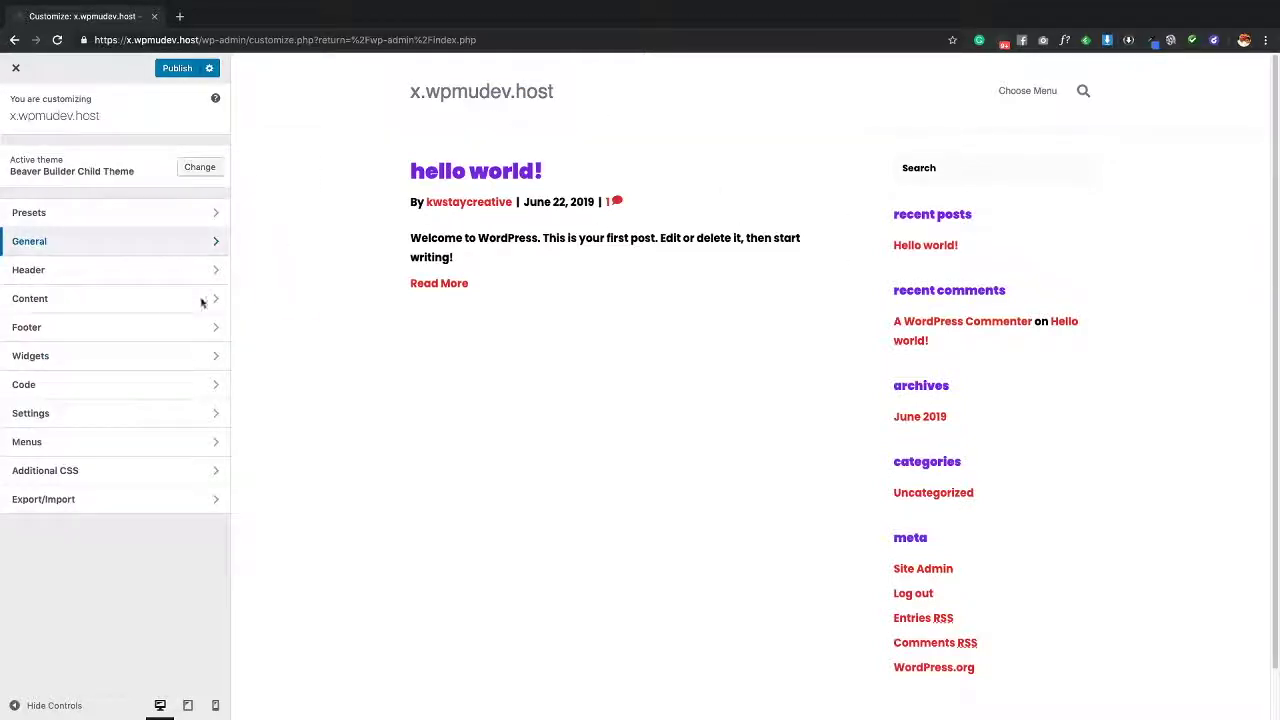
# Set the header's top bar layout to 1 Column and enter "Hello World" as the column 1 text
pyautogui.click(99, 272)
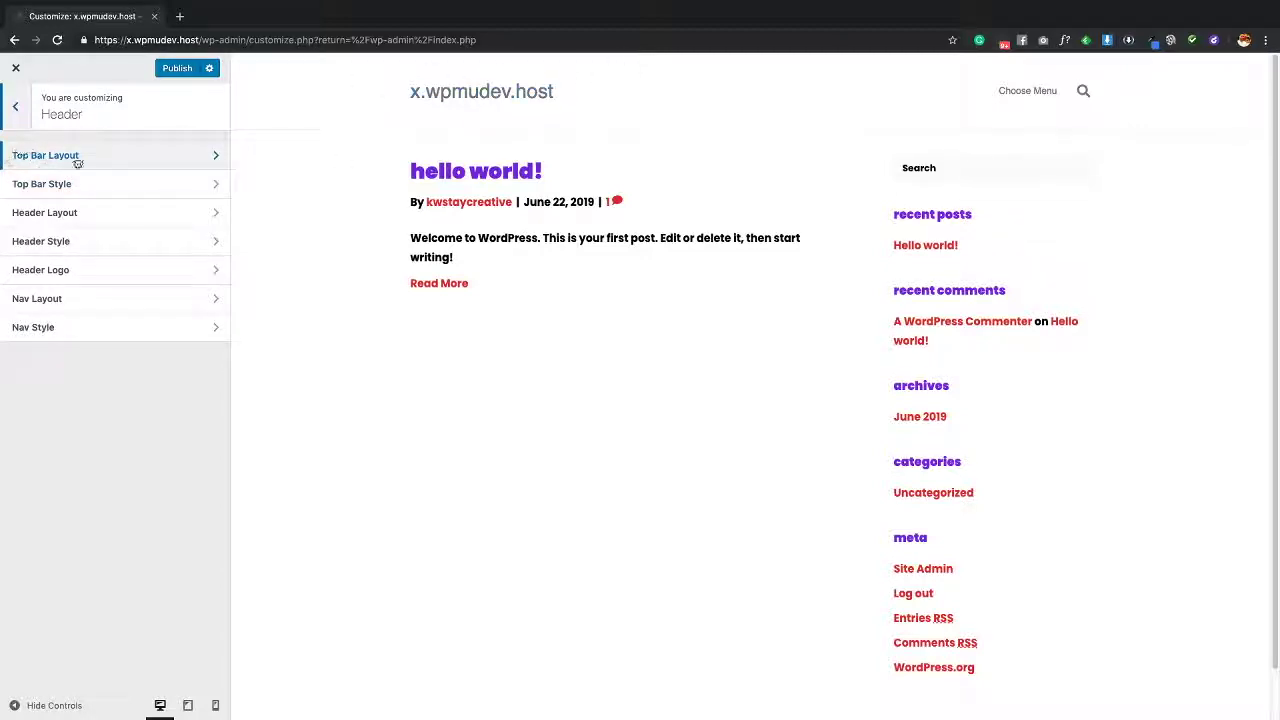
pyautogui.click(121, 163)
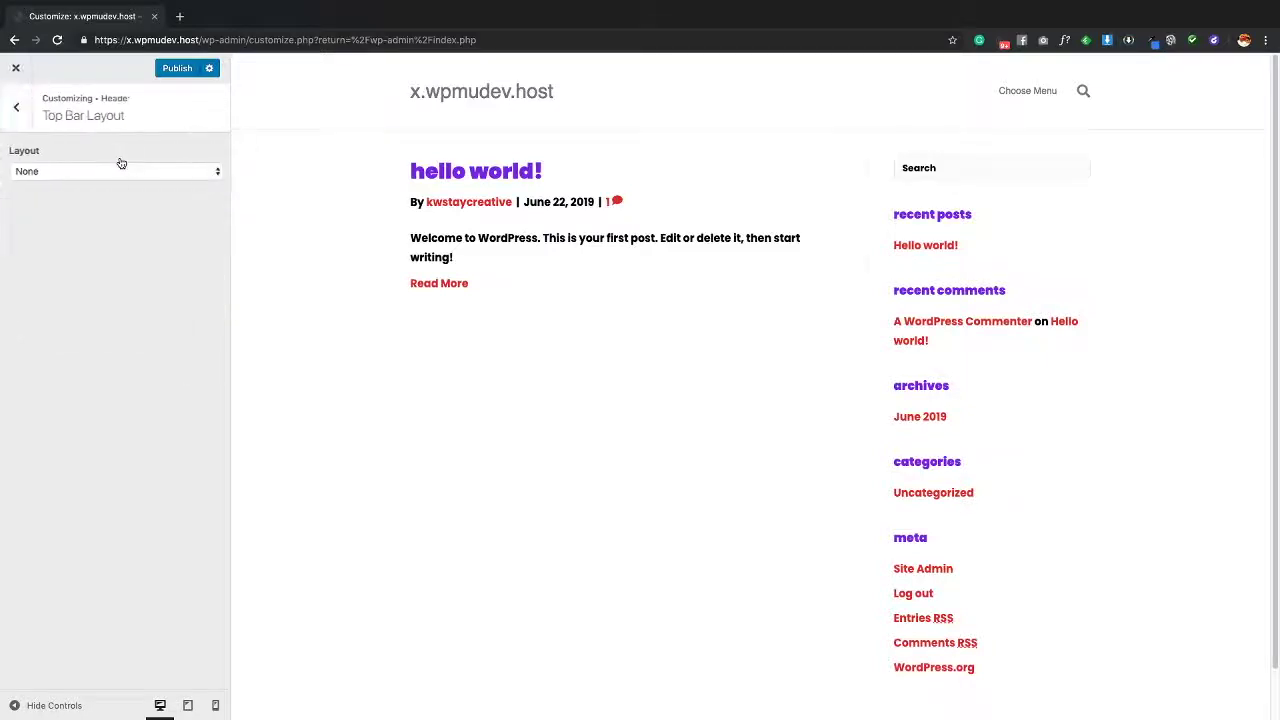
pyautogui.click(122, 171)
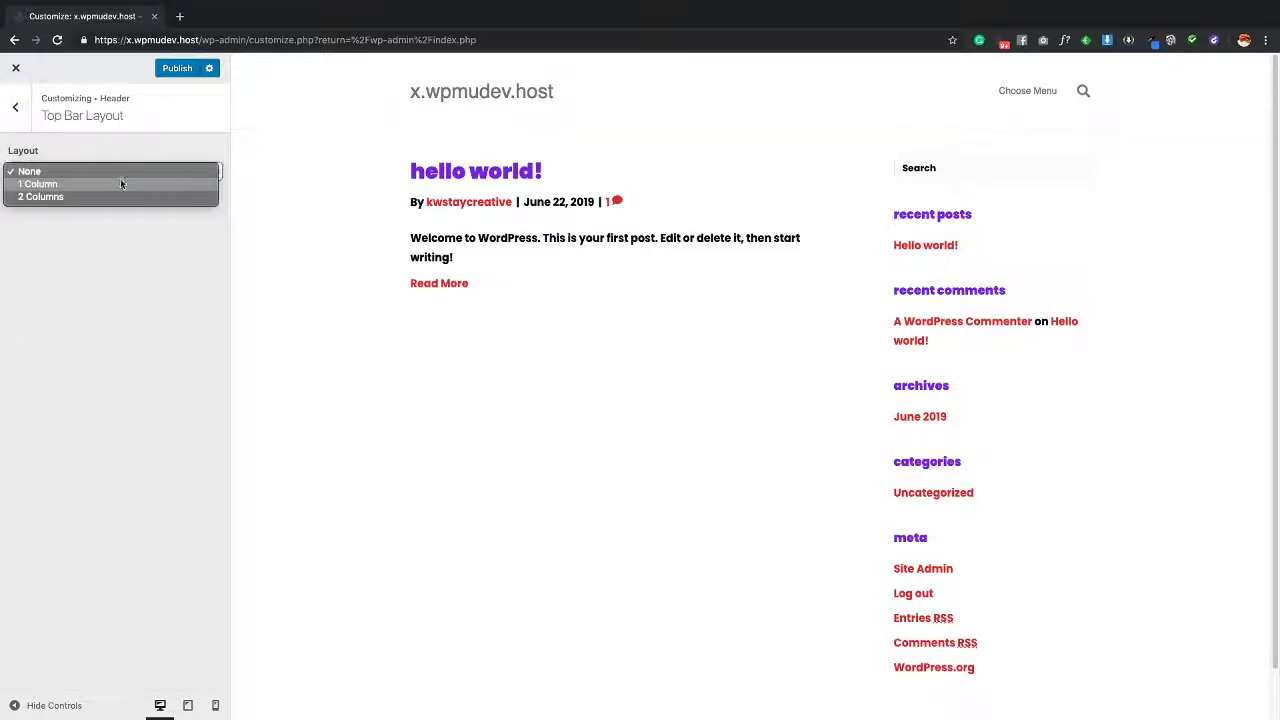
pyautogui.click(121, 183)
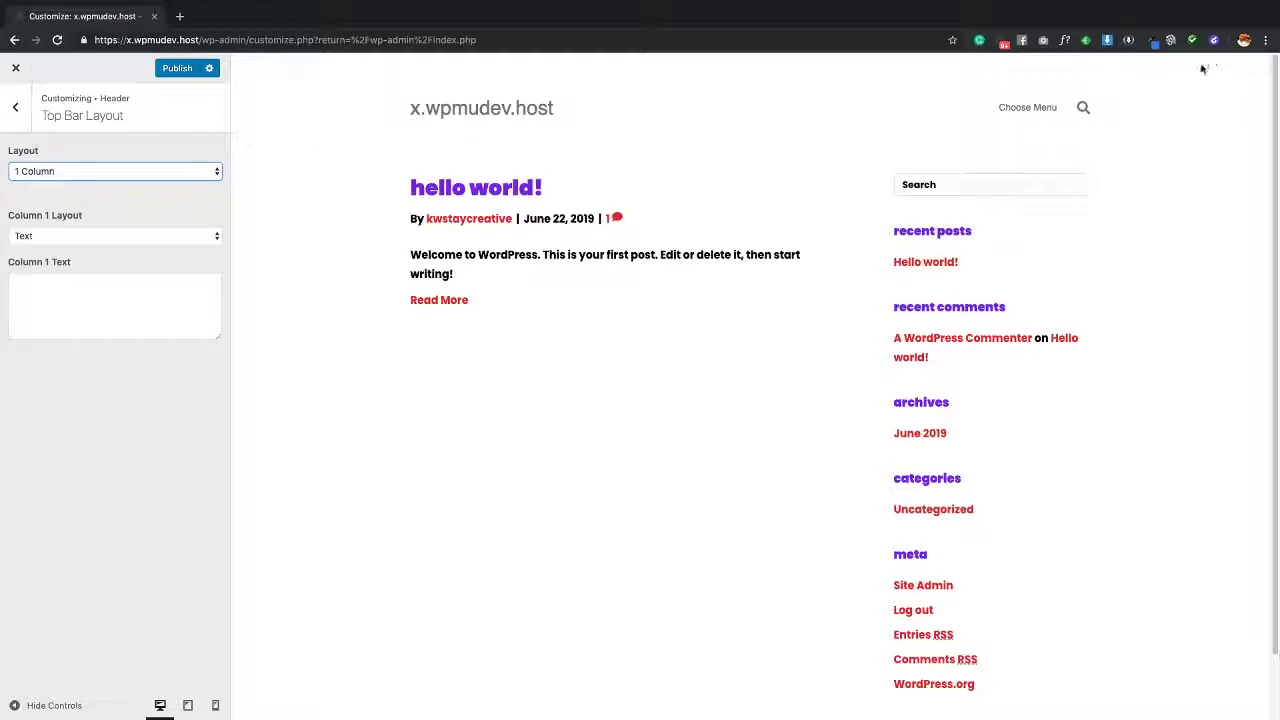
pyautogui.click(88, 301)
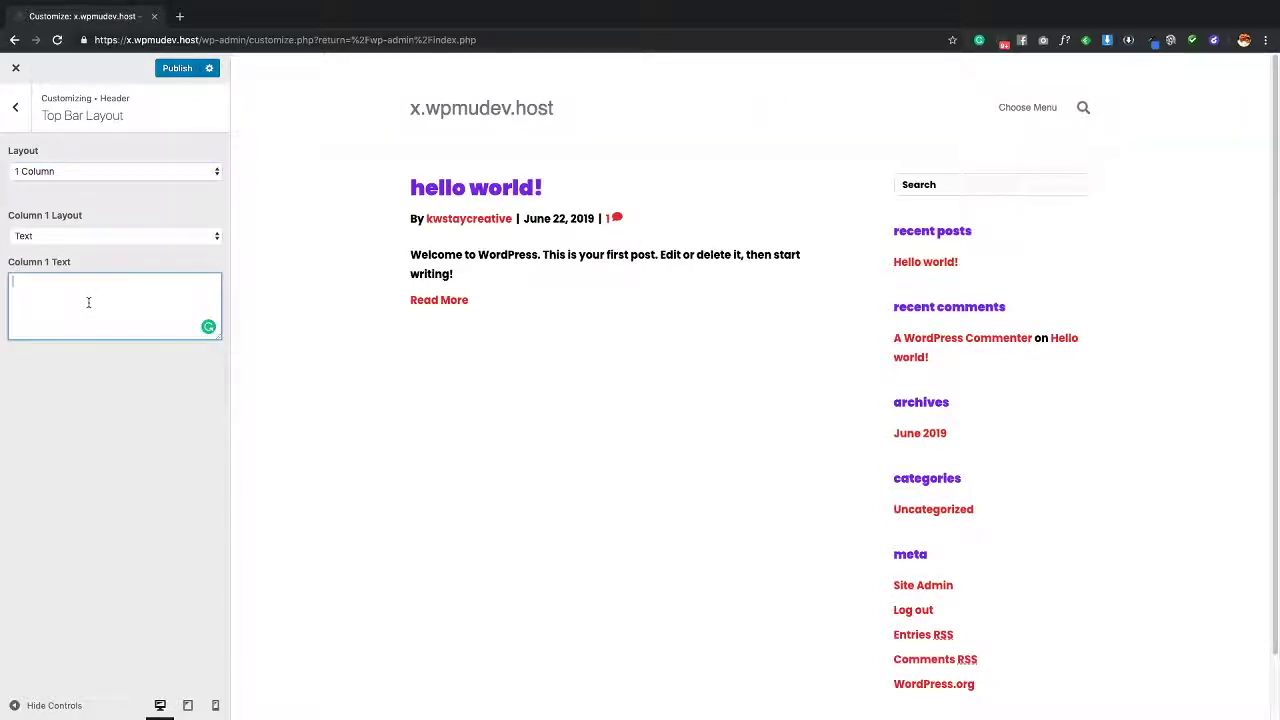
pyautogui.write('Hello World')
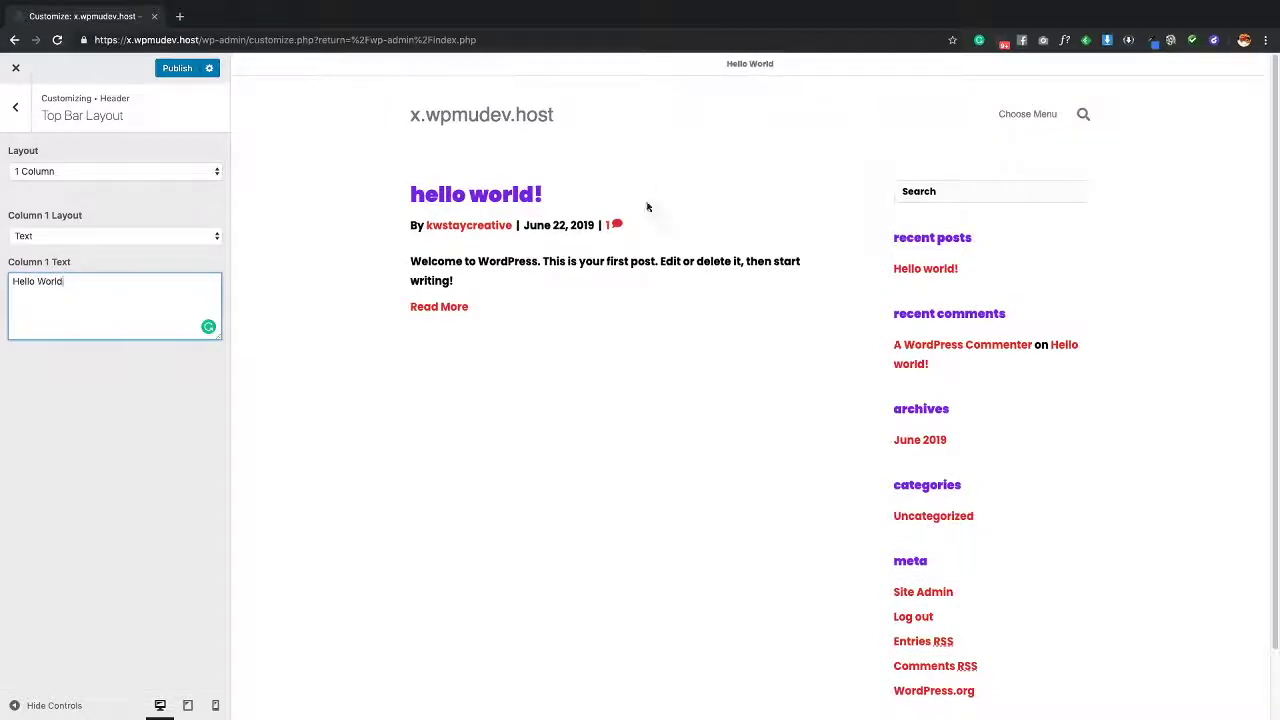
# Set the column 1 layout to Text & Social Icons and replace its text with "< Follow Us"
pyautogui.click(115, 240)
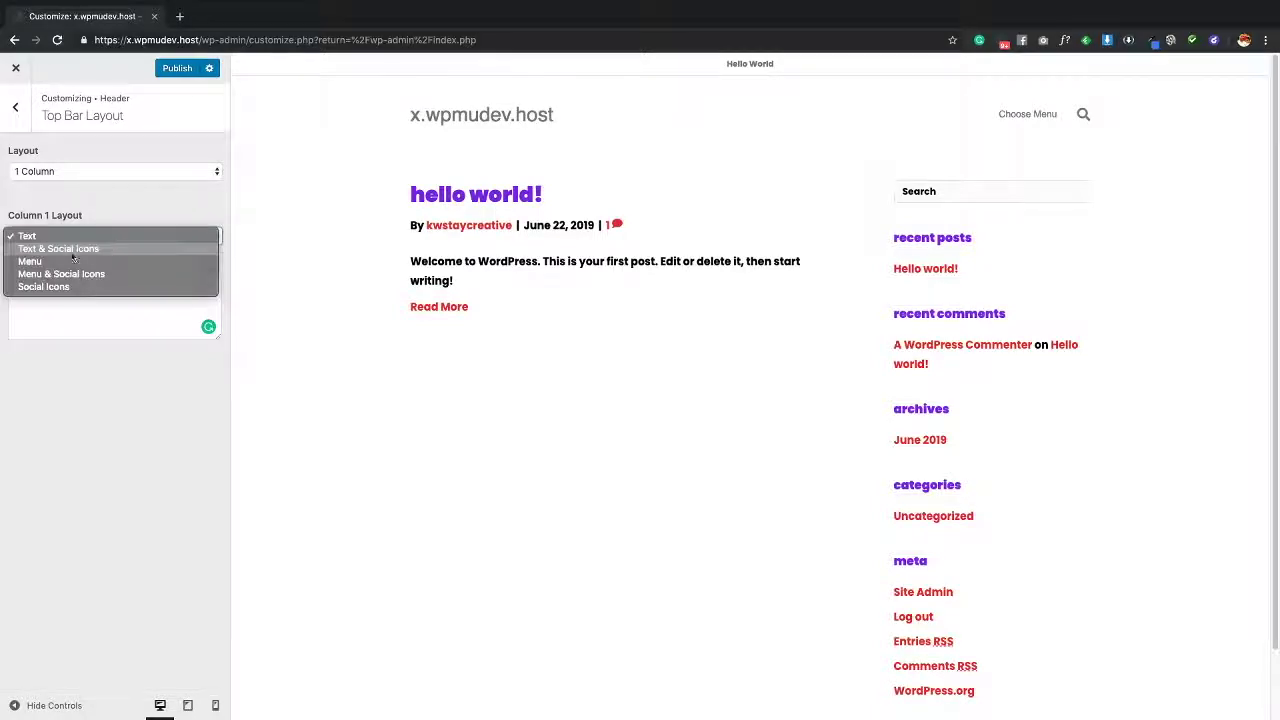
pyautogui.click(95, 249)
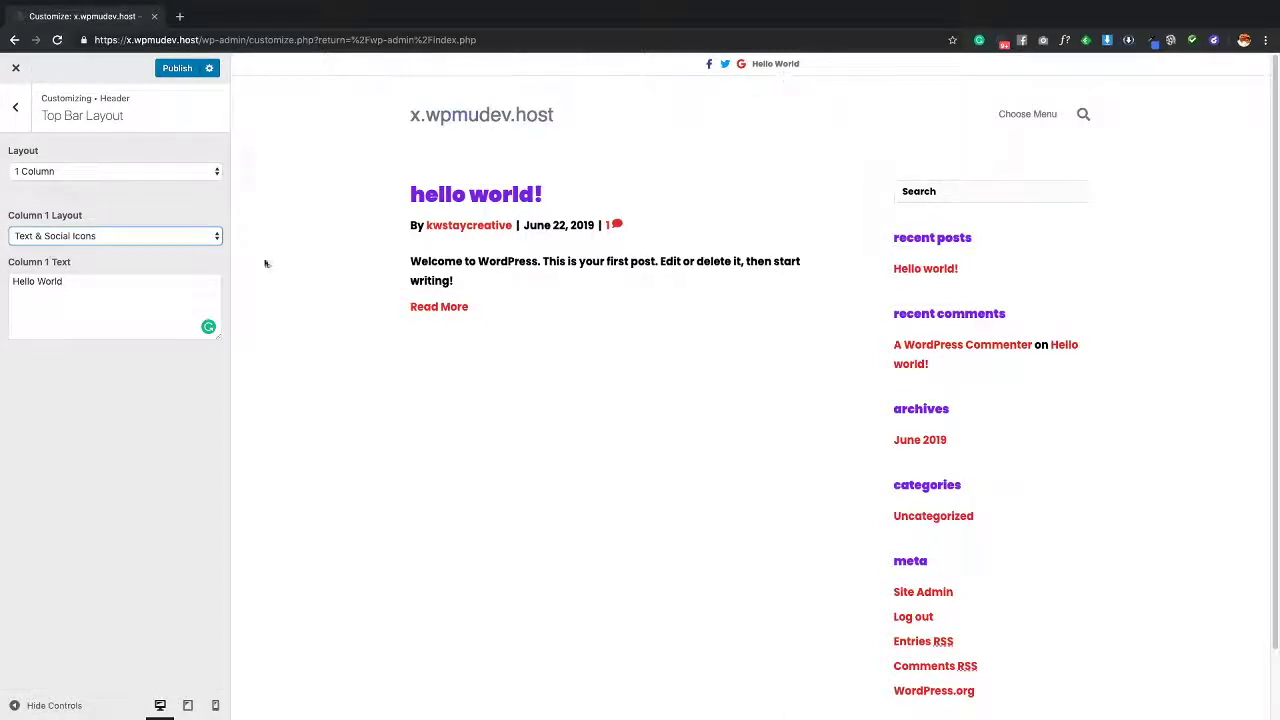
pyautogui.moveTo(64, 282); pyautogui.dragTo(8, 265)
pyautogui.write('< Follow Us')
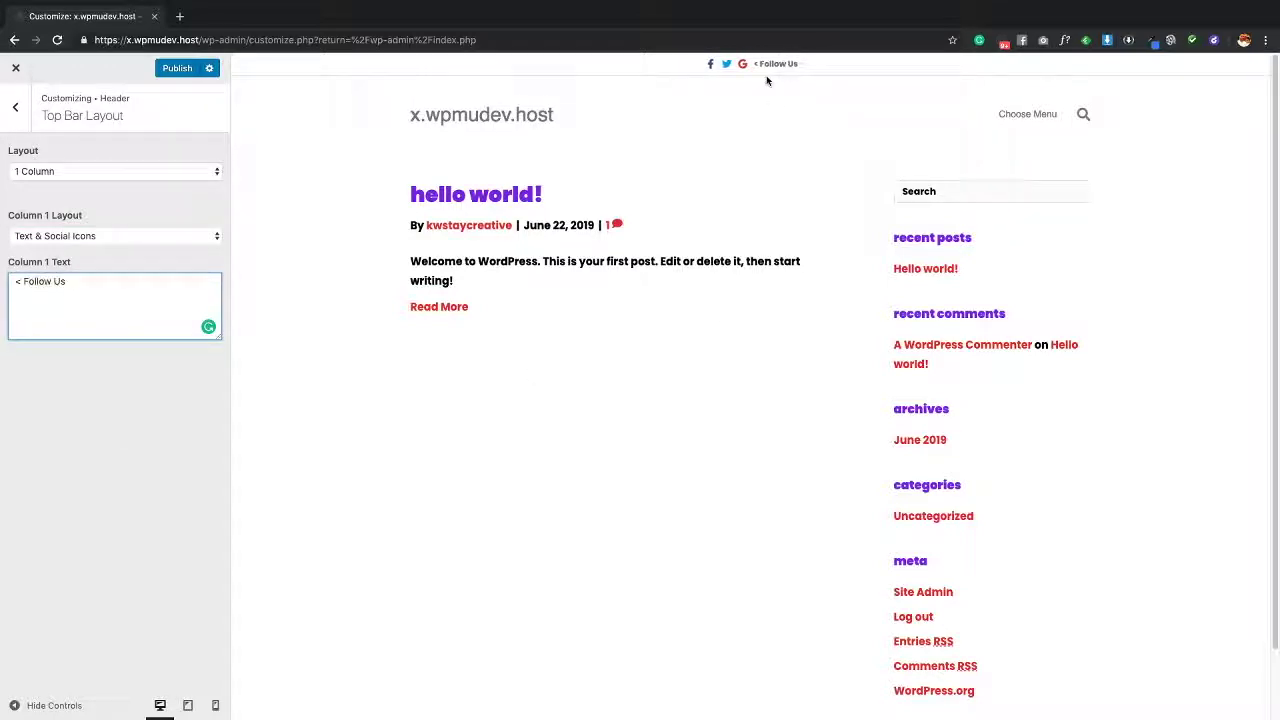
# Try the Menu and Menu & Social Icons layouts for column 1, and settle on Social Icons
pyautogui.click(110, 239)
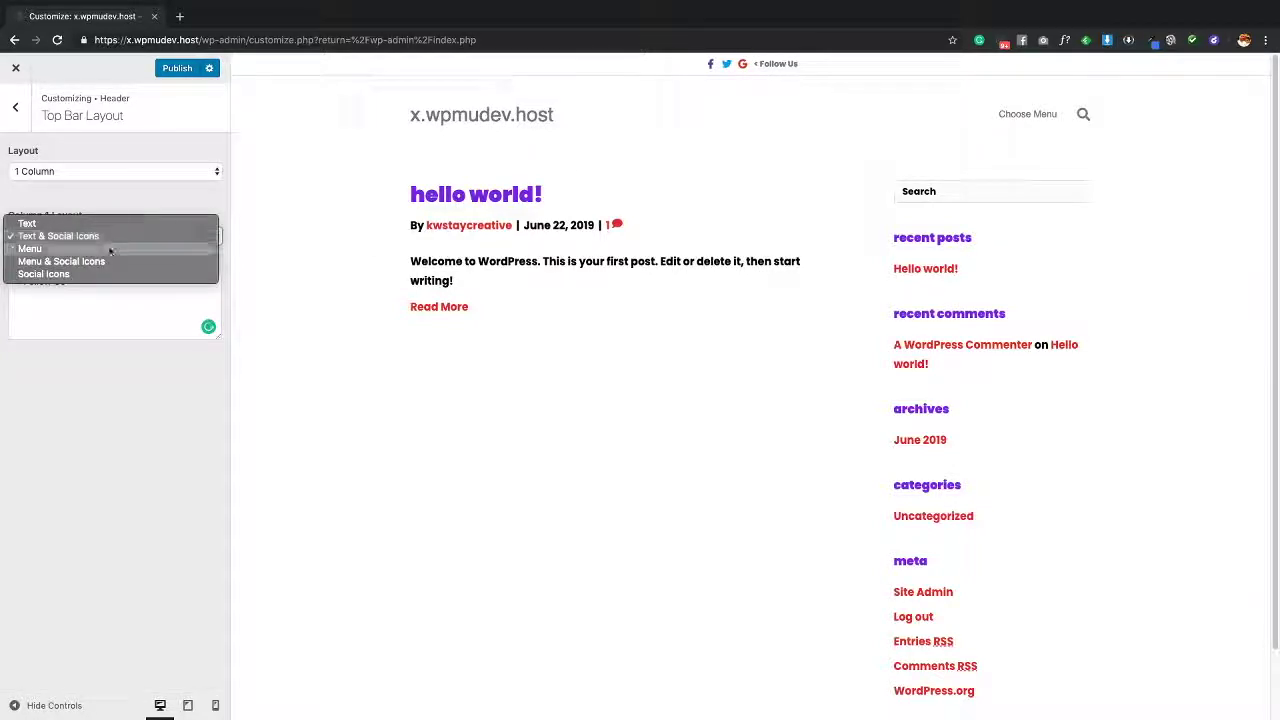
pyautogui.click(130, 247)
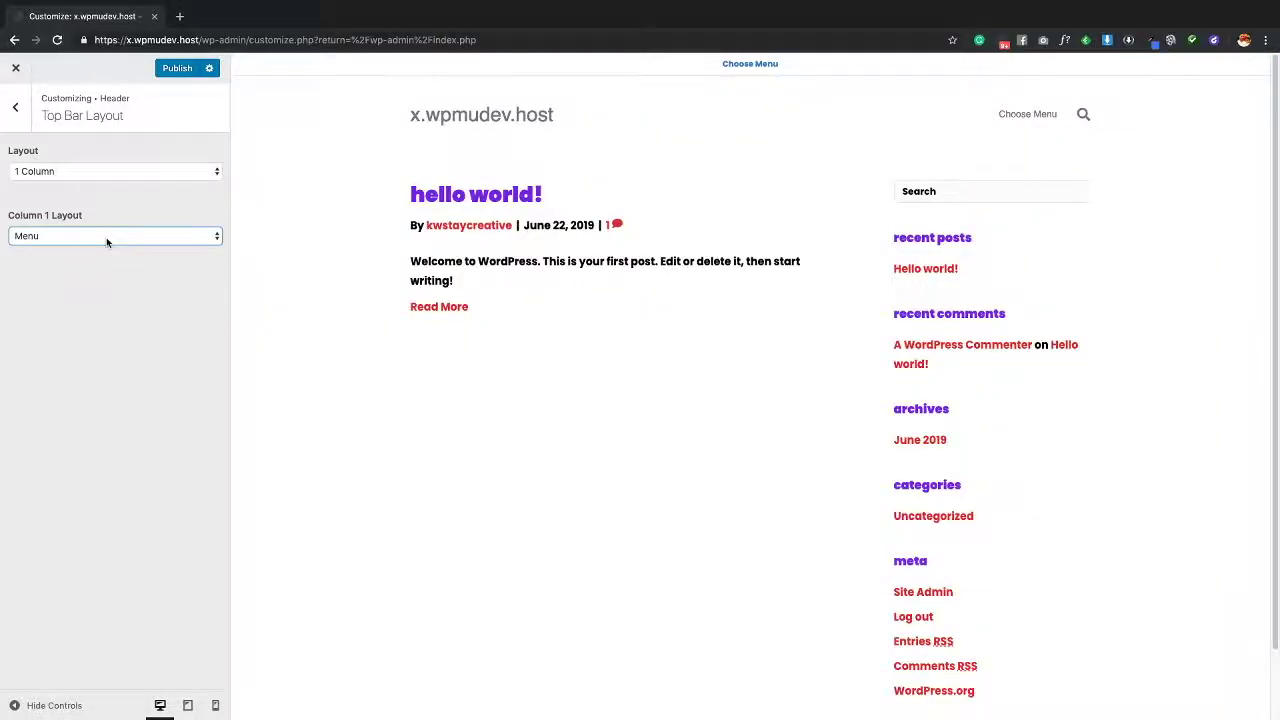
pyautogui.click(106, 237)
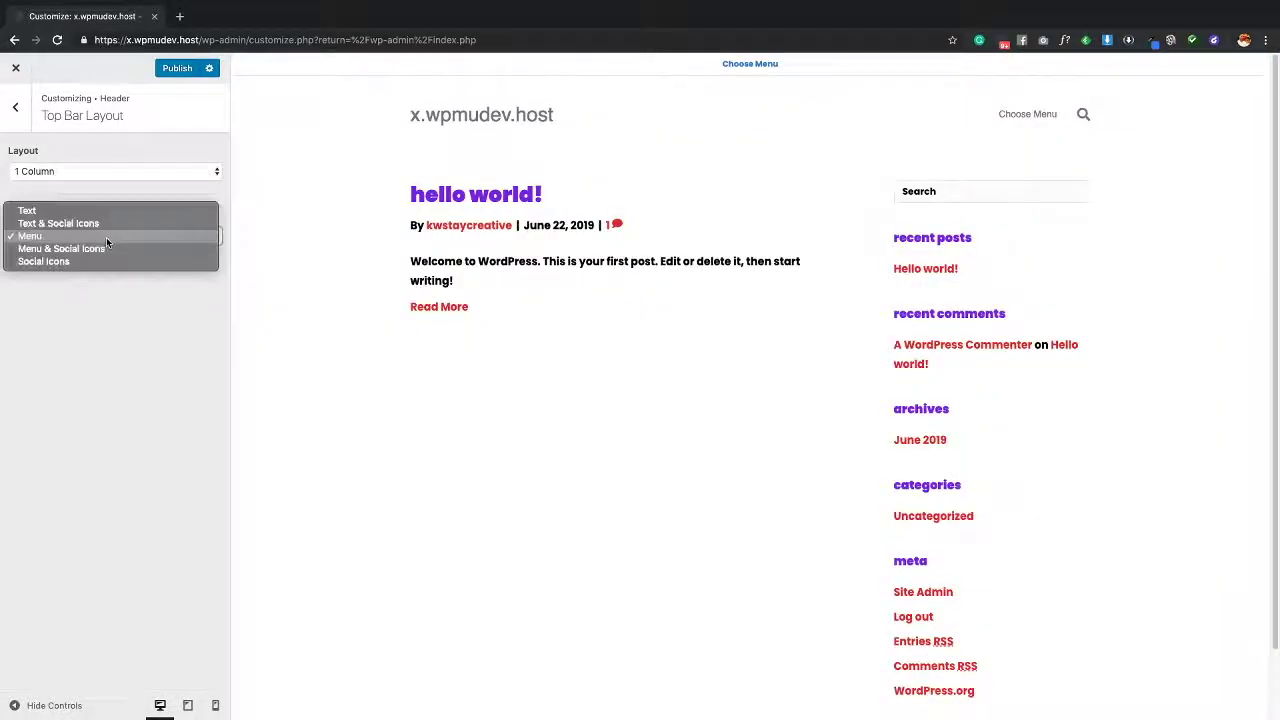
pyautogui.click(112, 247)
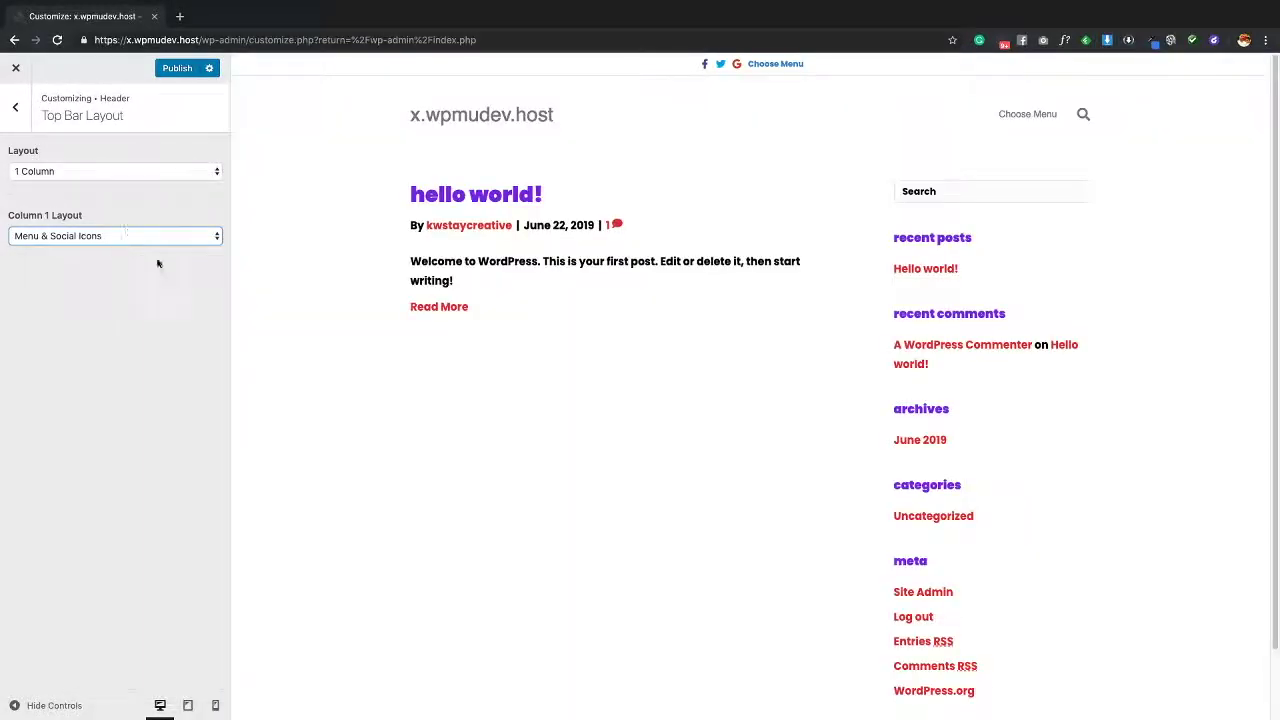
pyautogui.click(128, 235)
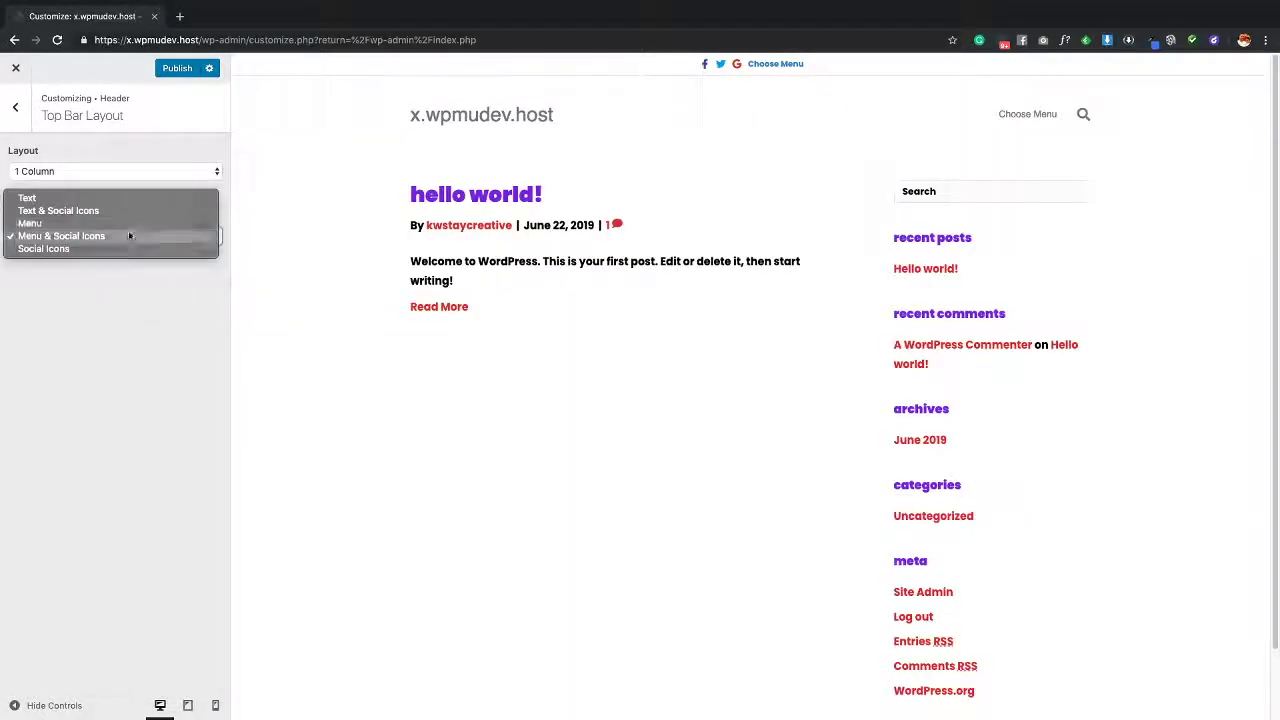
pyautogui.click(129, 249)
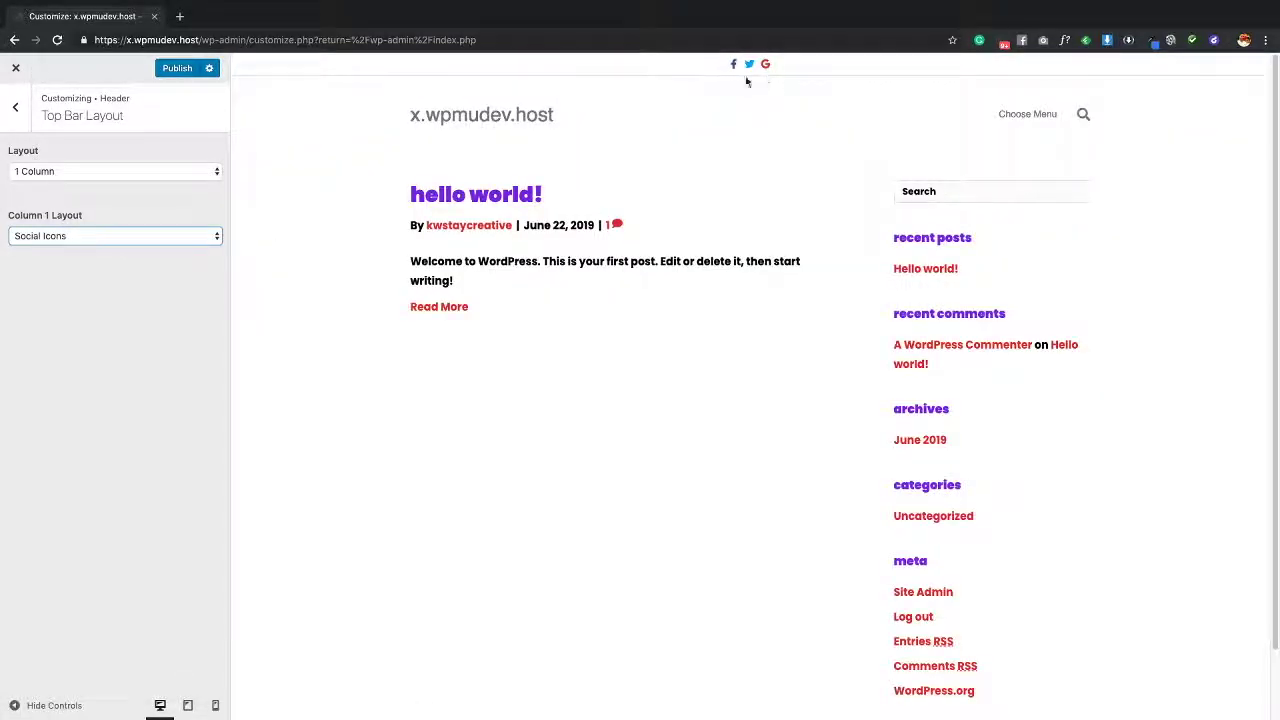
# Set the top bar to 2 Columns with the Text layout in column 2, and enter "Email:" followed by the contact's e-mail address
pyautogui.click(108, 174)
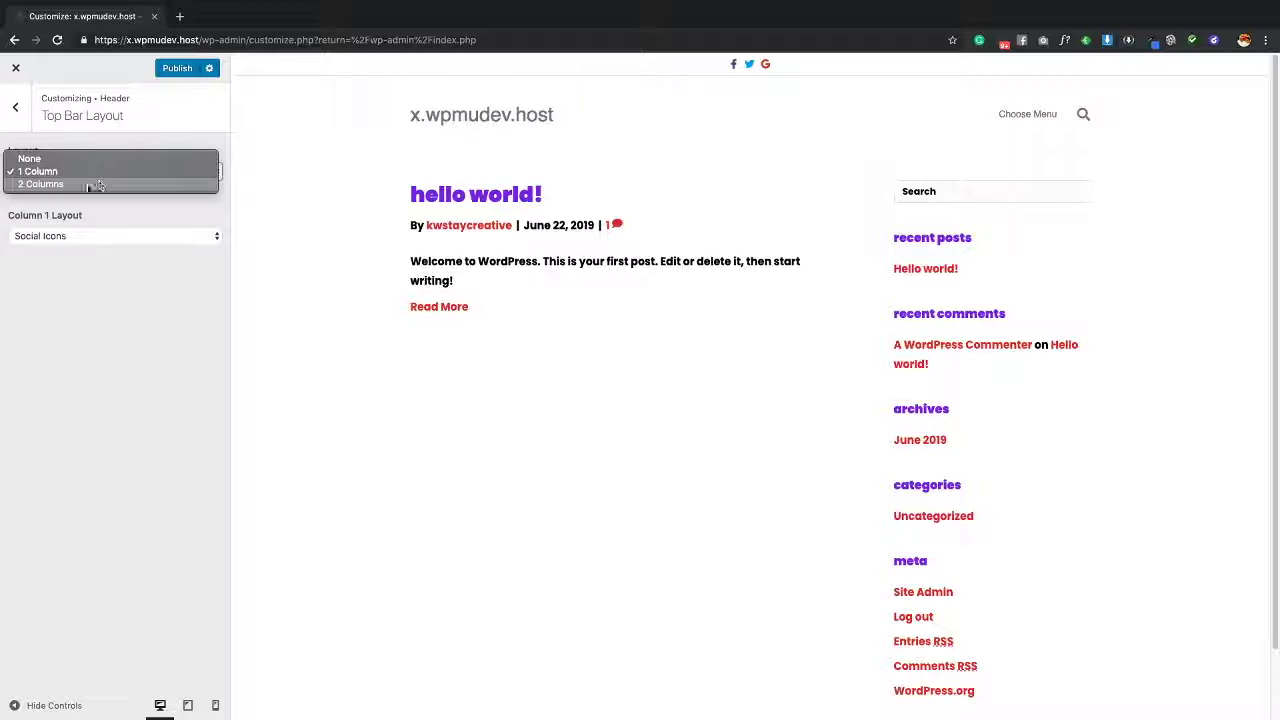
pyautogui.click(103, 184)
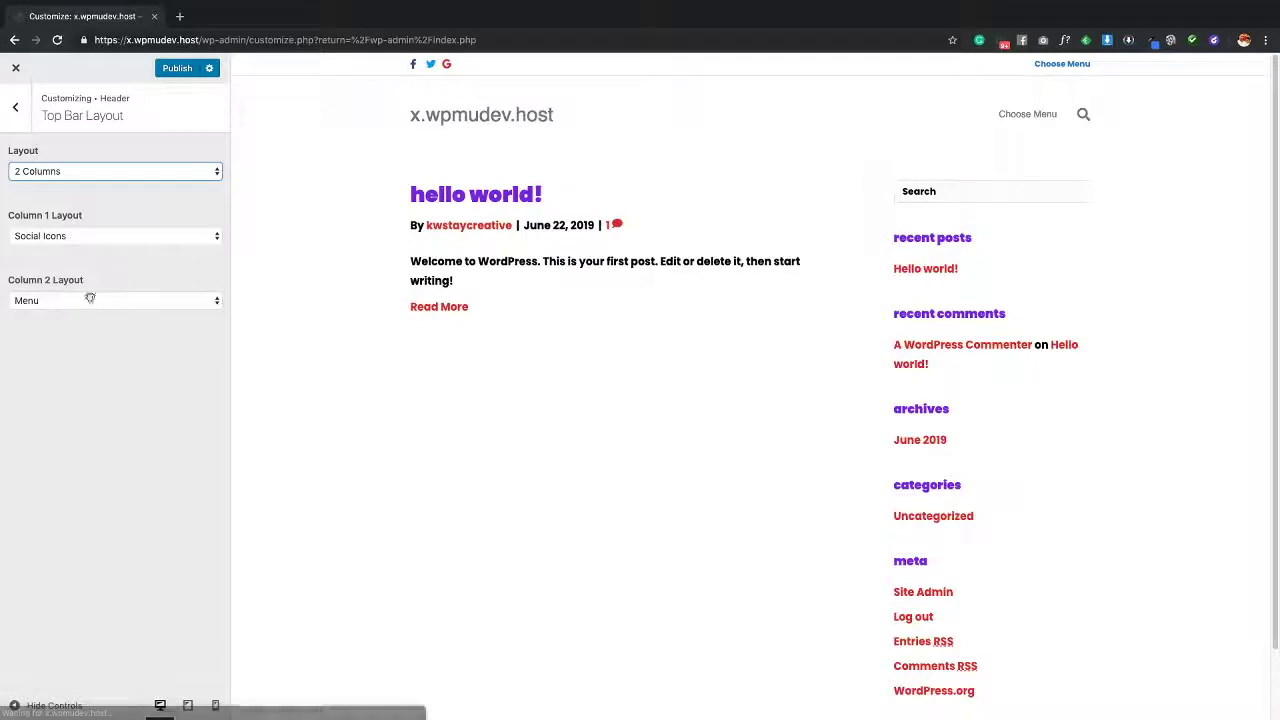
pyautogui.click(95, 298)
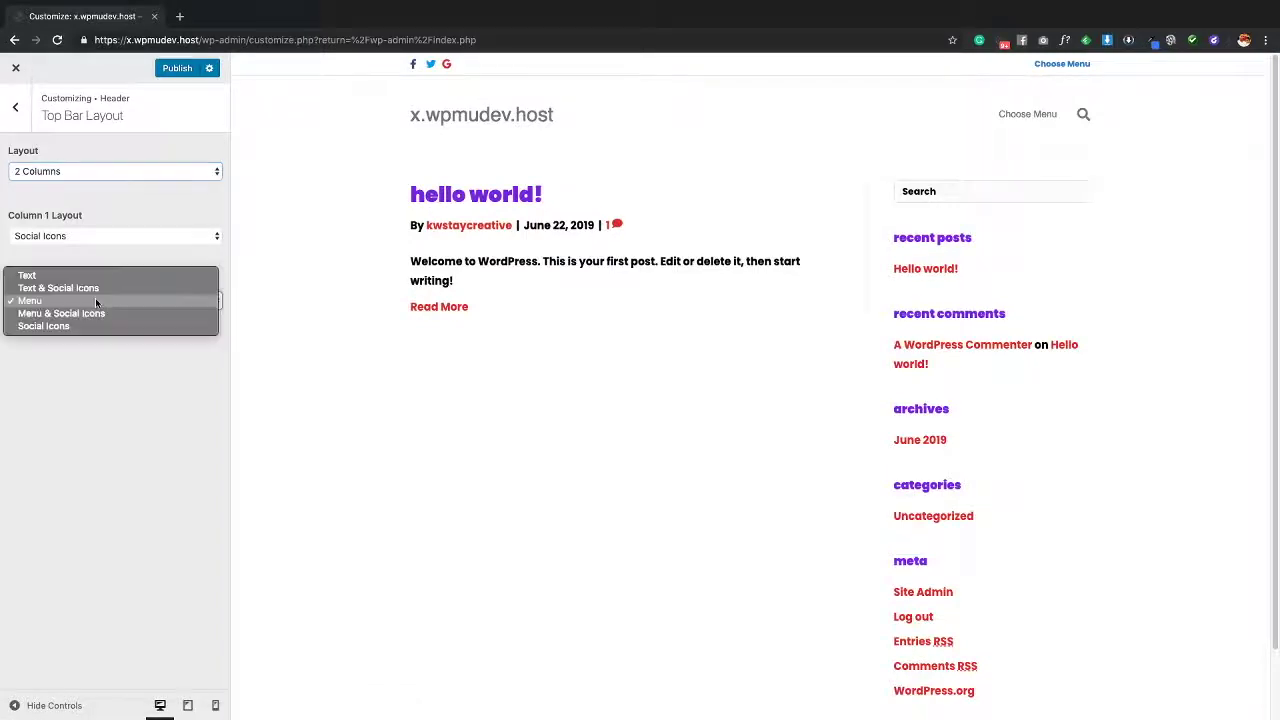
pyautogui.click(101, 275)
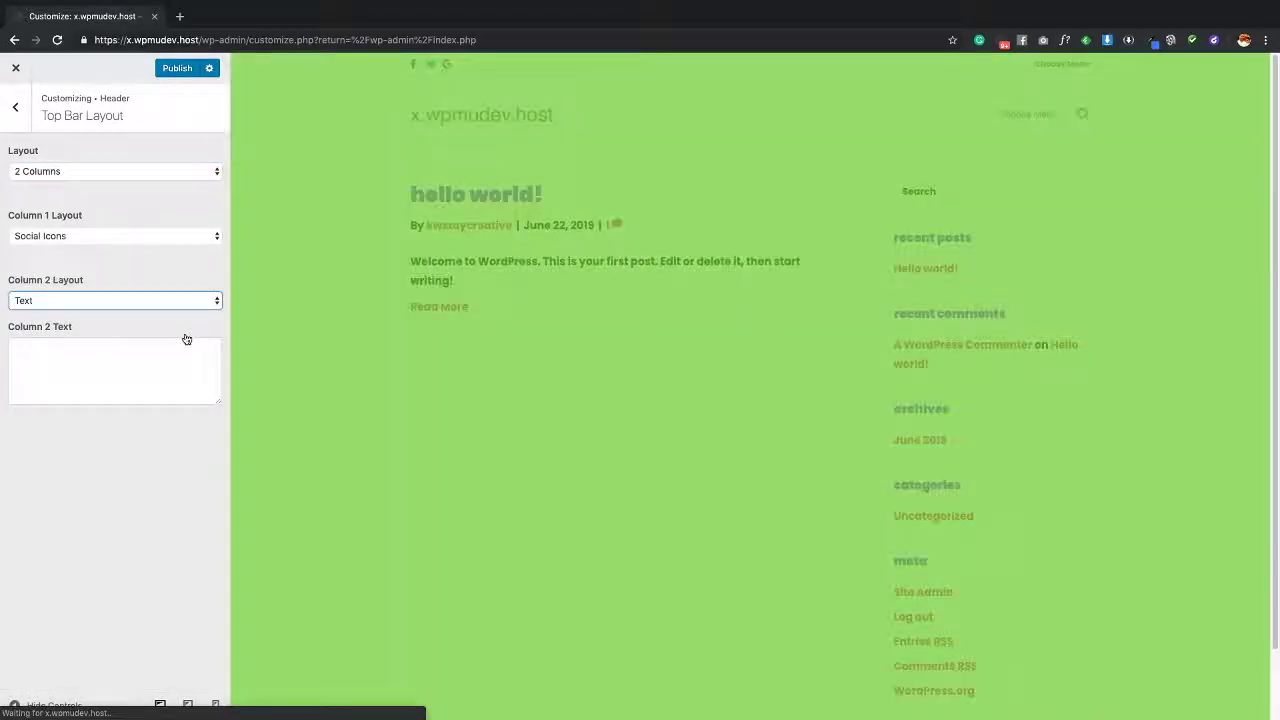
pyautogui.click(89, 352)
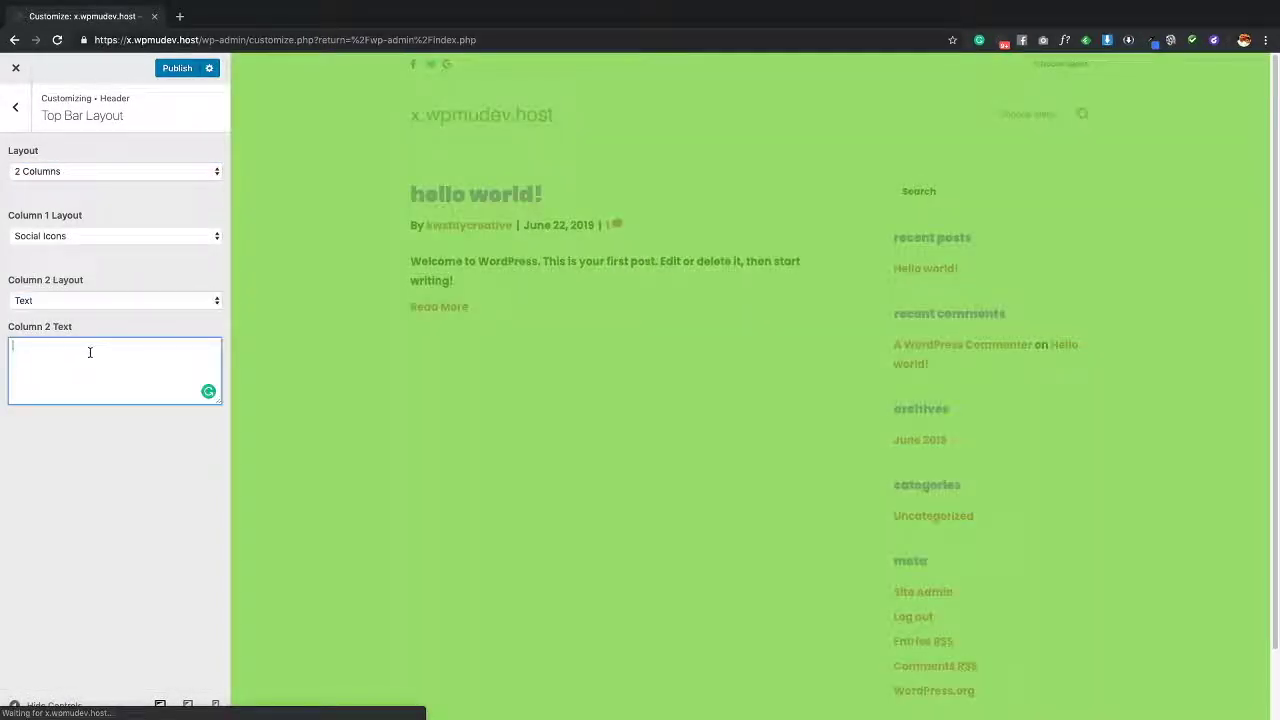
pyautogui.write('Email')
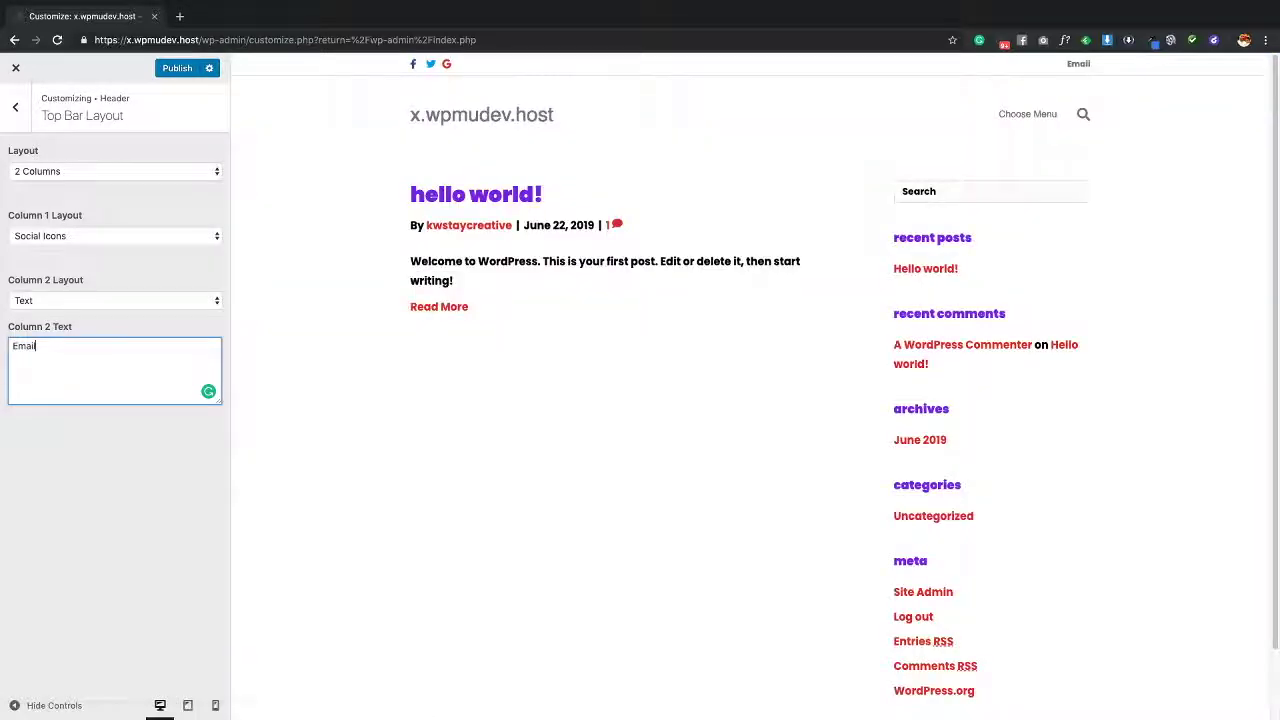
pyautogui.write(': test@test.com')
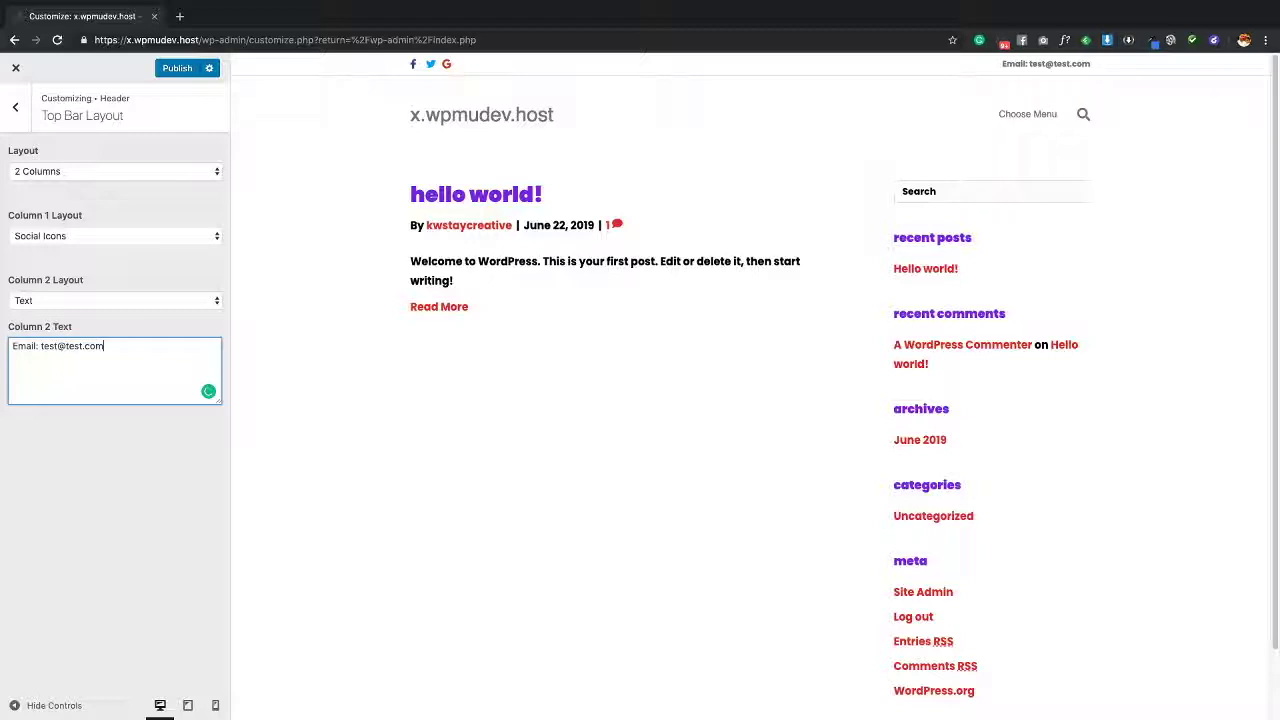
pyautogui.click(54, 465)
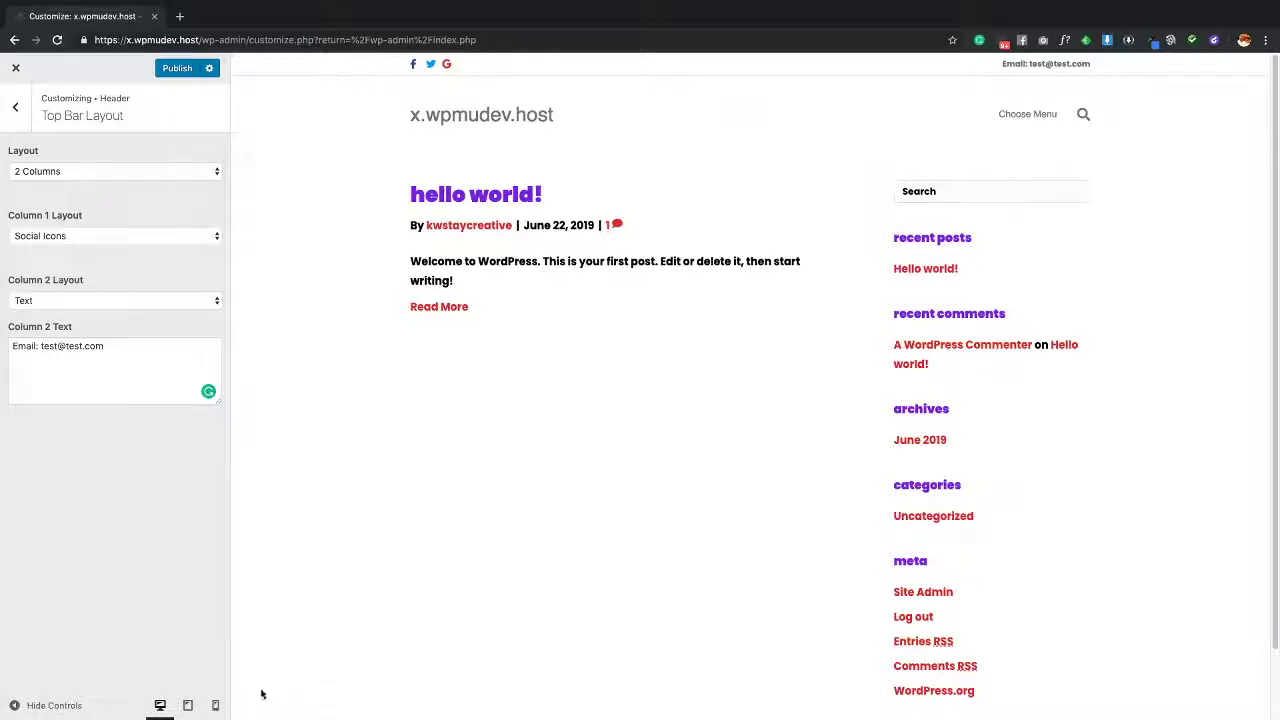
# Preview the top bar at tablet and mobile sizes, and return to the desktop preview
pyautogui.click(188, 705)
pyautogui.click(215, 706)
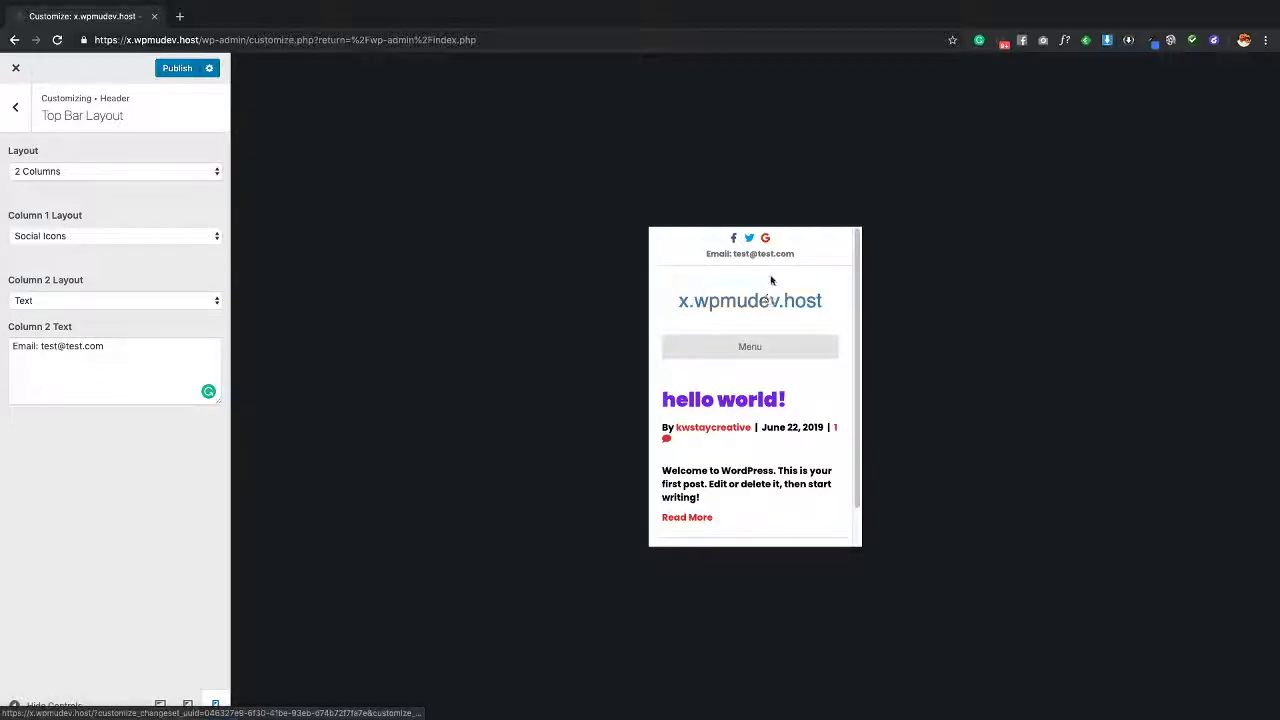
pyautogui.click(160, 705)
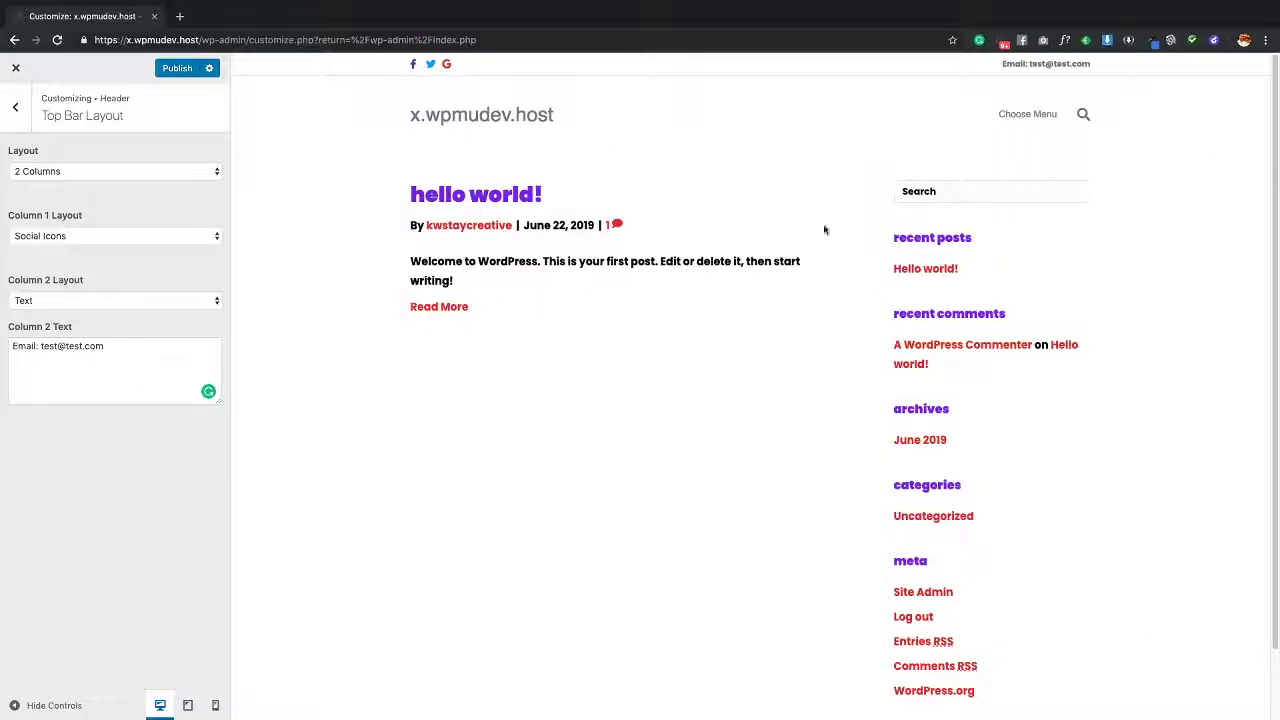
# Leave the Top Bar Layout settings with 2 Columns kept, and open the header's Top Bar Style settings
pyautogui.click(110, 172)
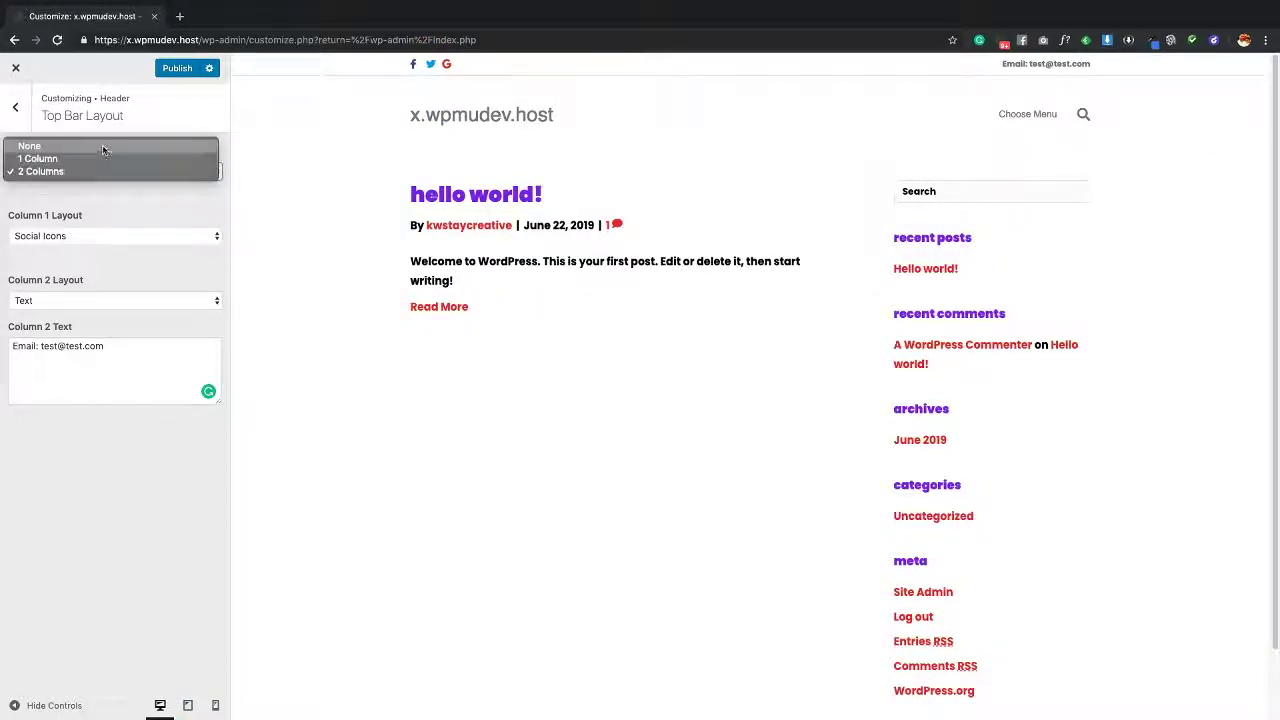
pyautogui.click(149, 197)
pyautogui.click(16, 106)
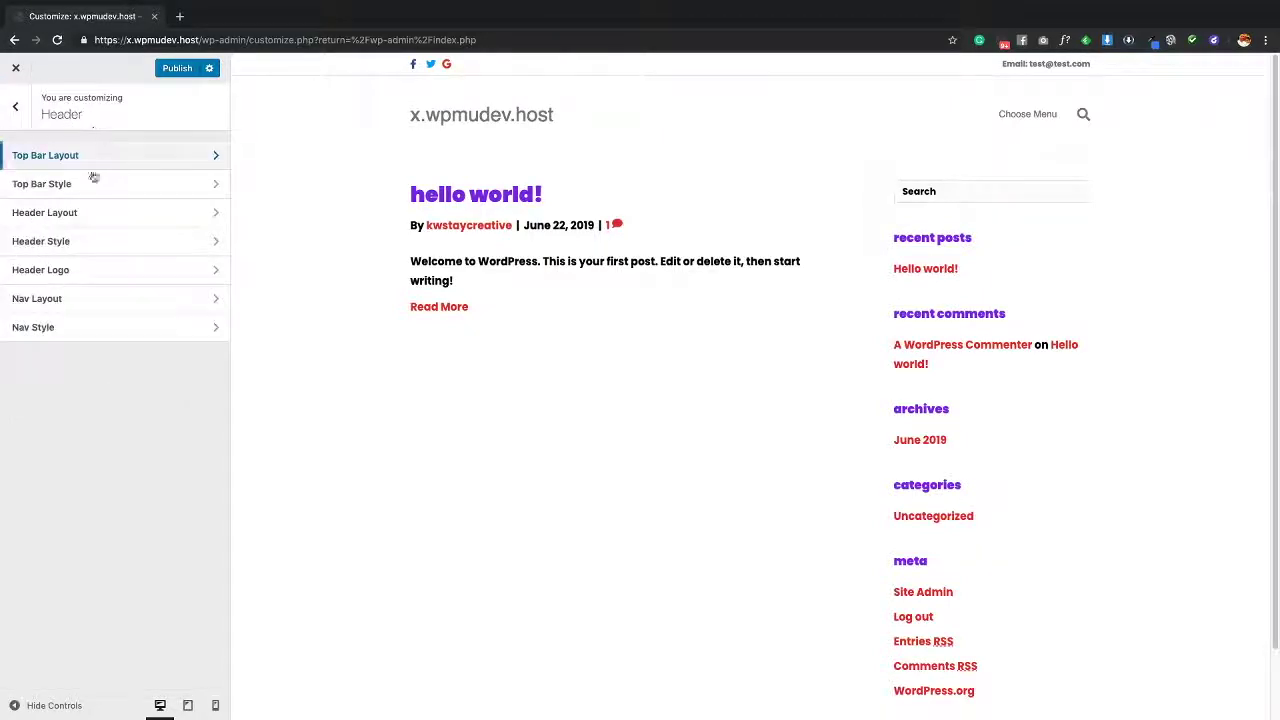
pyautogui.click(77, 191)
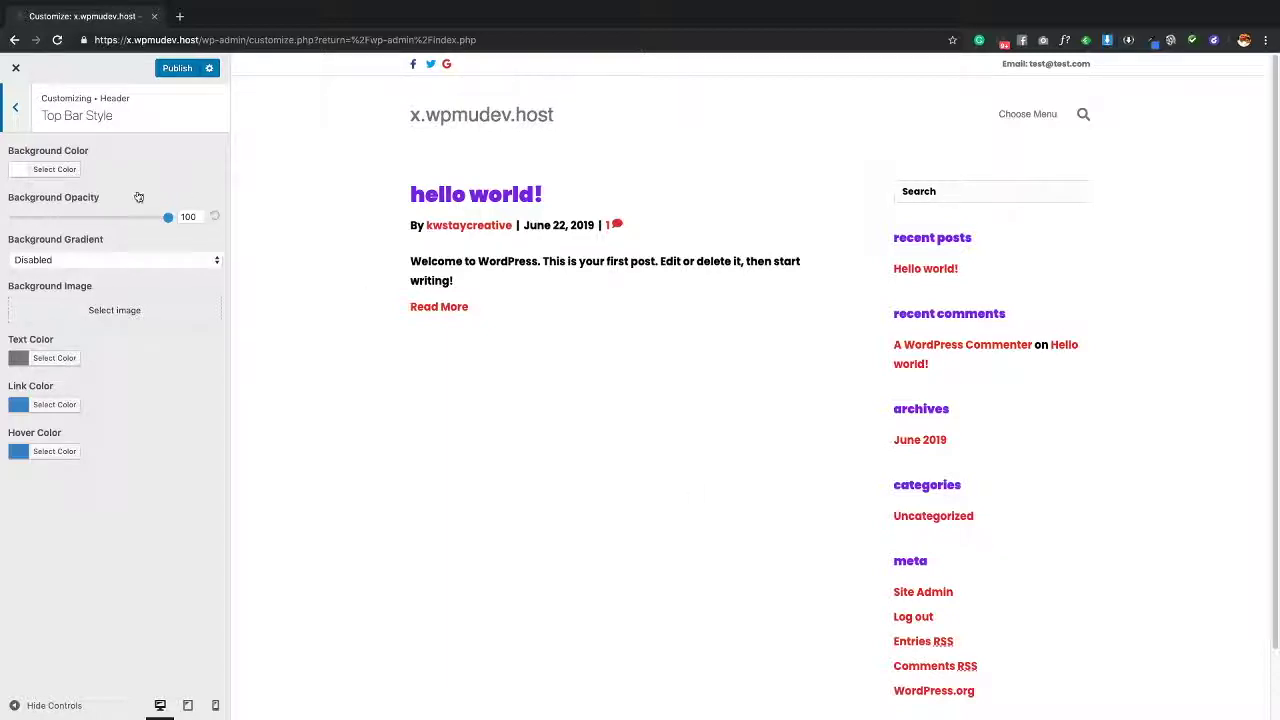
# Try a red and a purple top bar background color, and test the background opacity at 16 before restoring 100
pyautogui.click(54, 169)
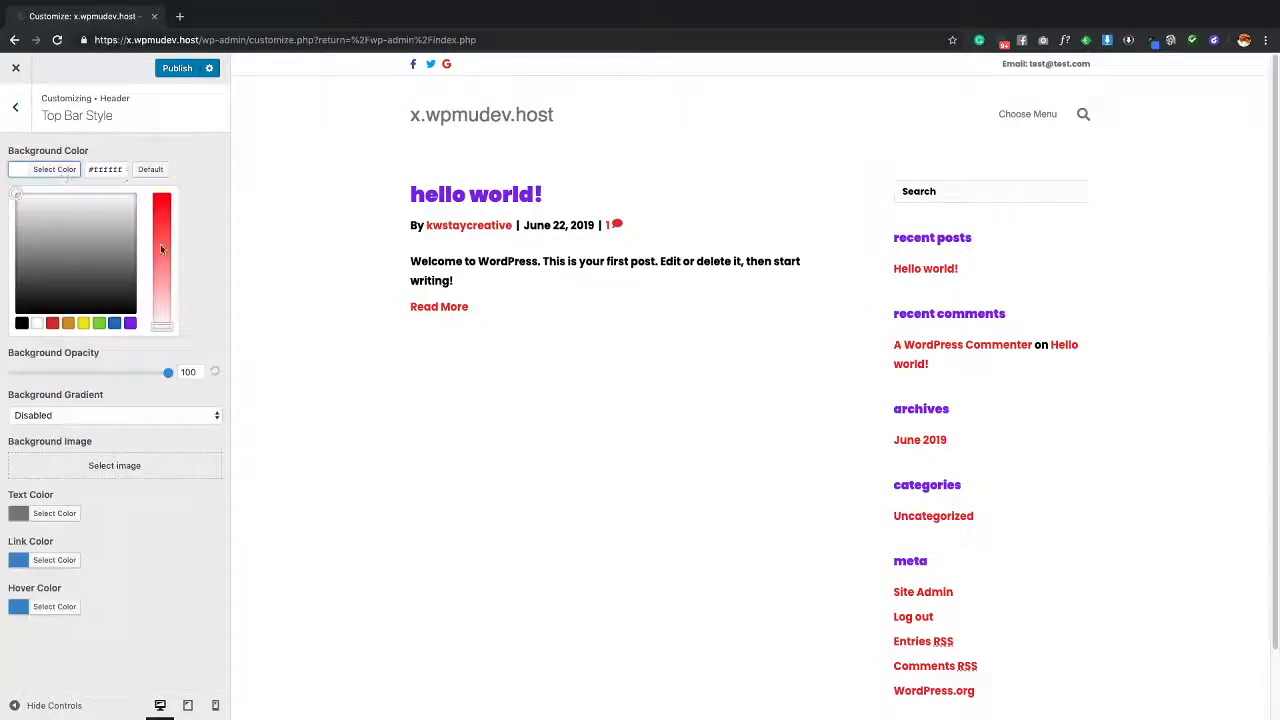
pyautogui.click(52, 323)
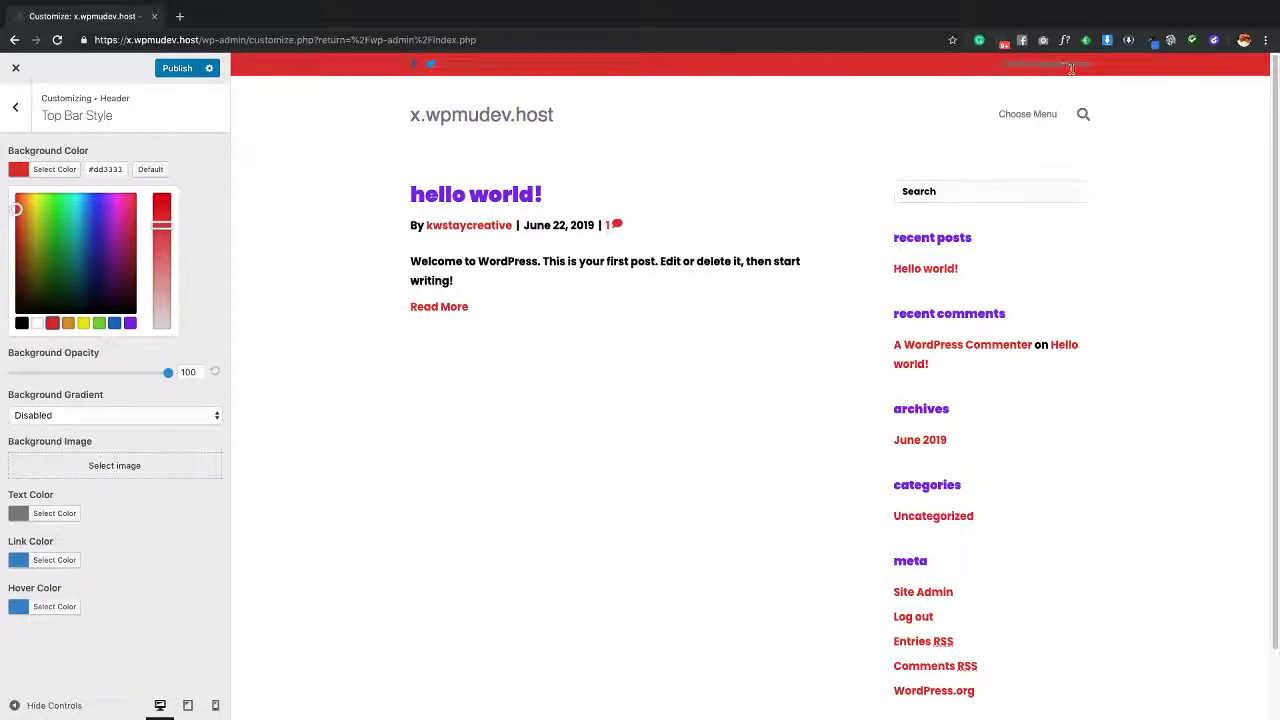
pyautogui.click(130, 322)
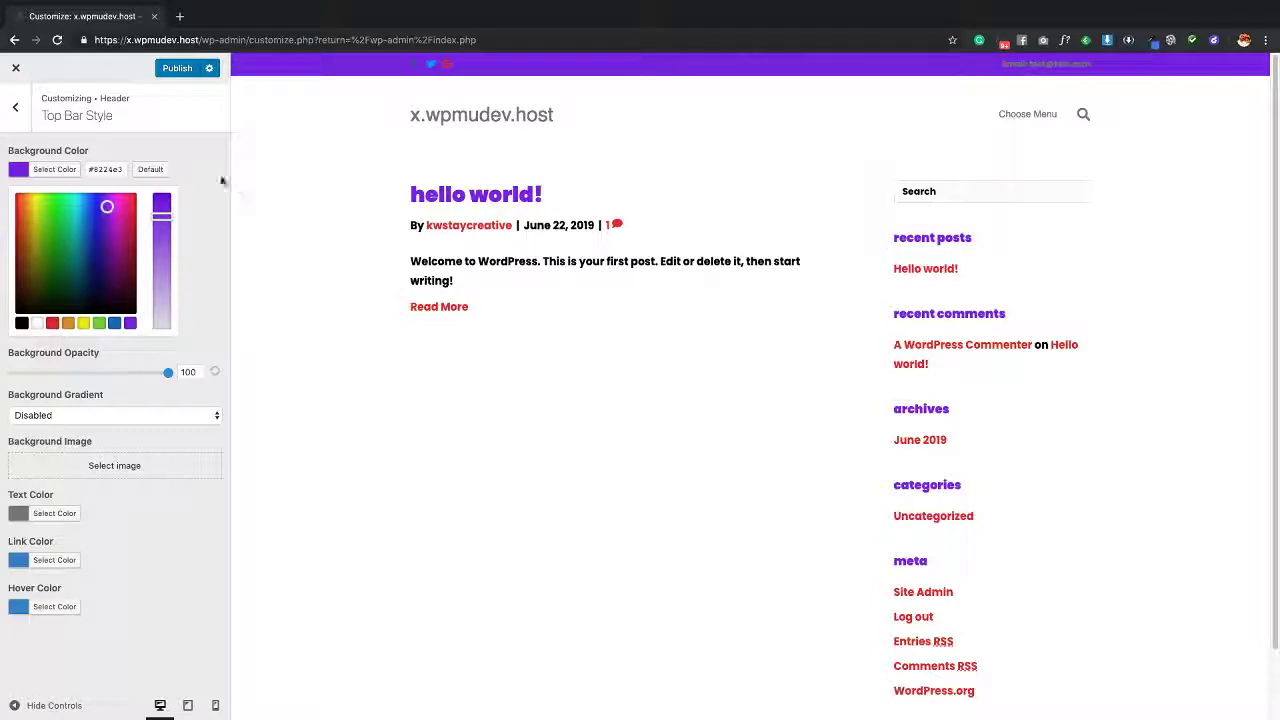
pyautogui.moveTo(168, 372); pyautogui.dragTo(38, 378)
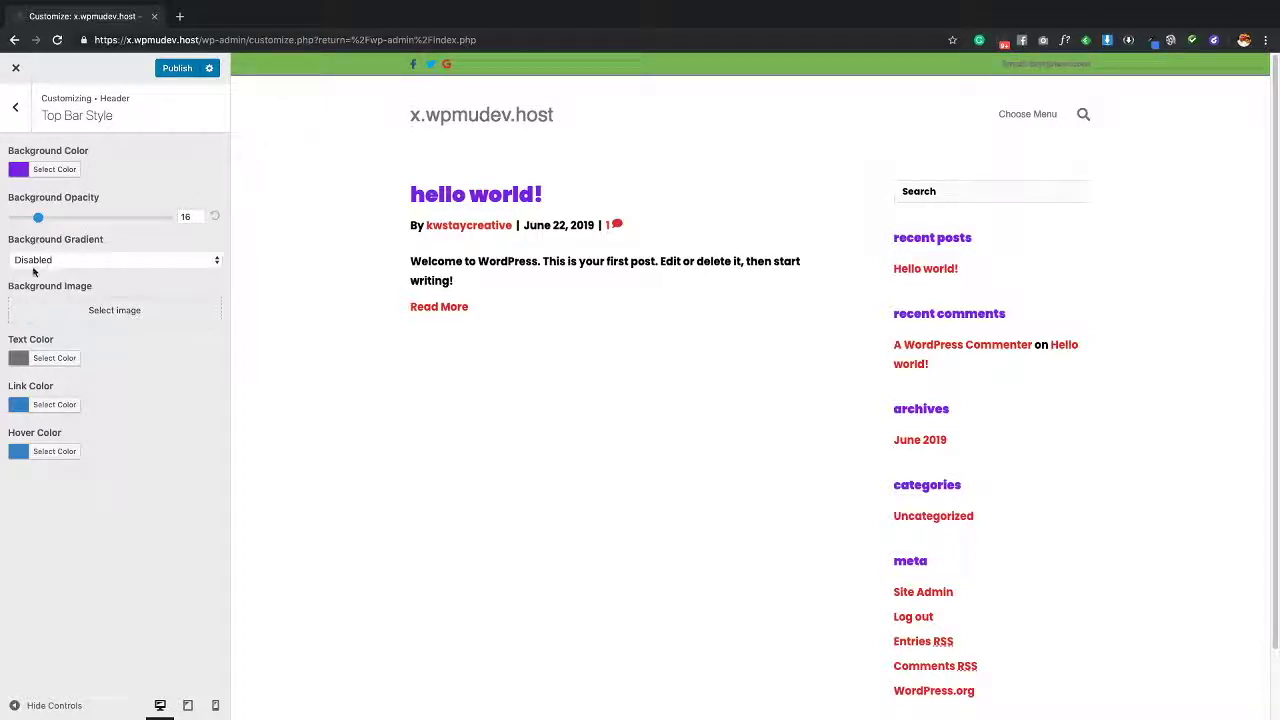
pyautogui.moveTo(38, 217); pyautogui.dragTo(170, 217)
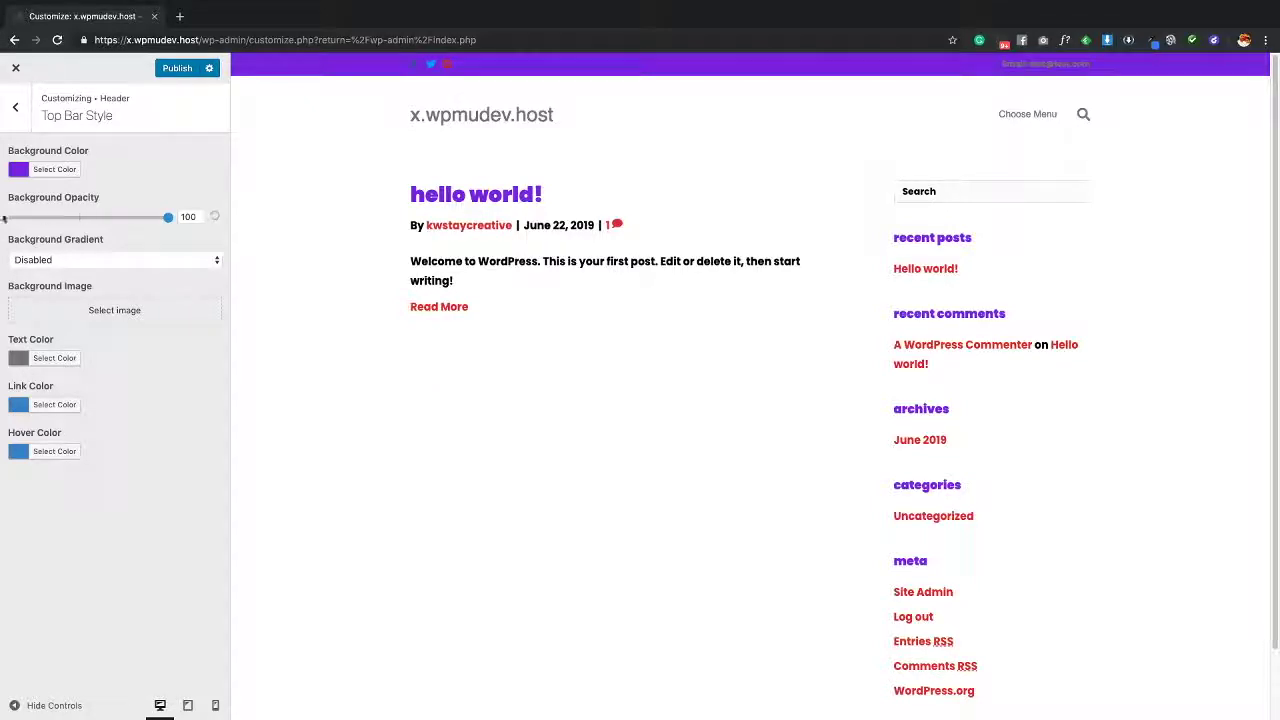
# Set the top bar background color to white and its opacity to 0, and check the page preview down to its footer
pyautogui.click(54, 169)
pyautogui.click(37, 322)
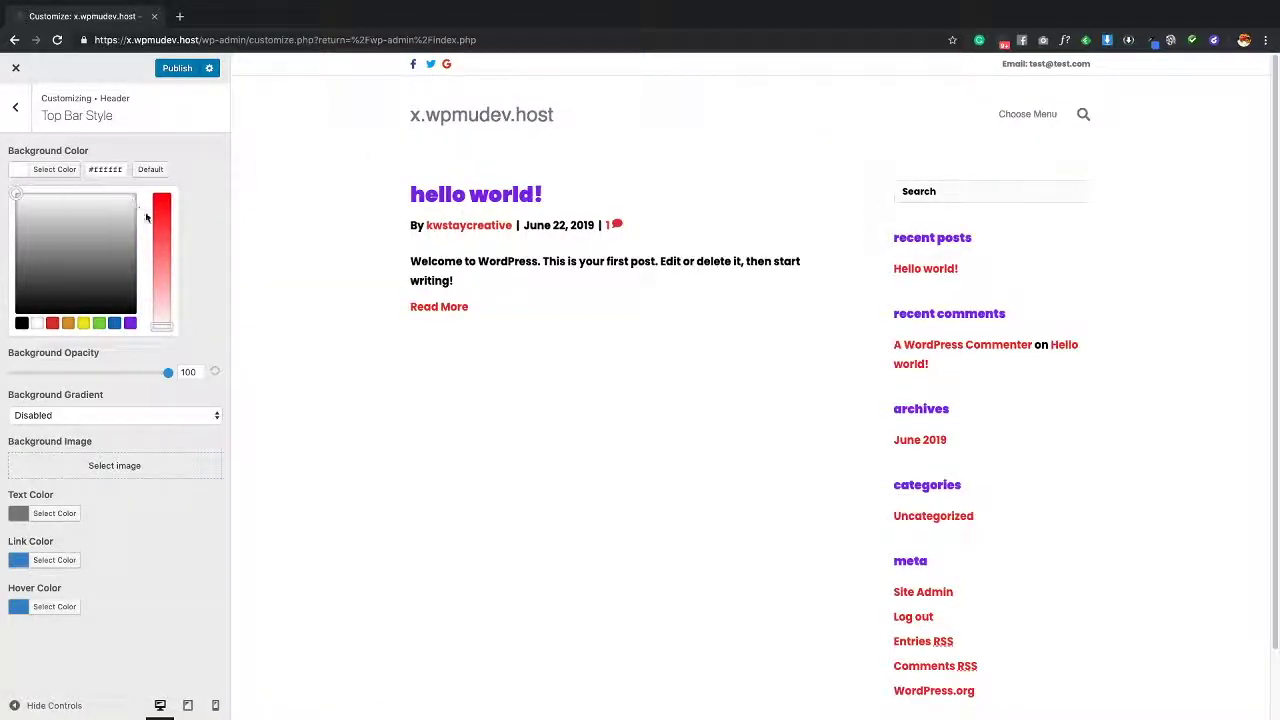
pyautogui.moveTo(168, 372); pyautogui.dragTo(14, 372)
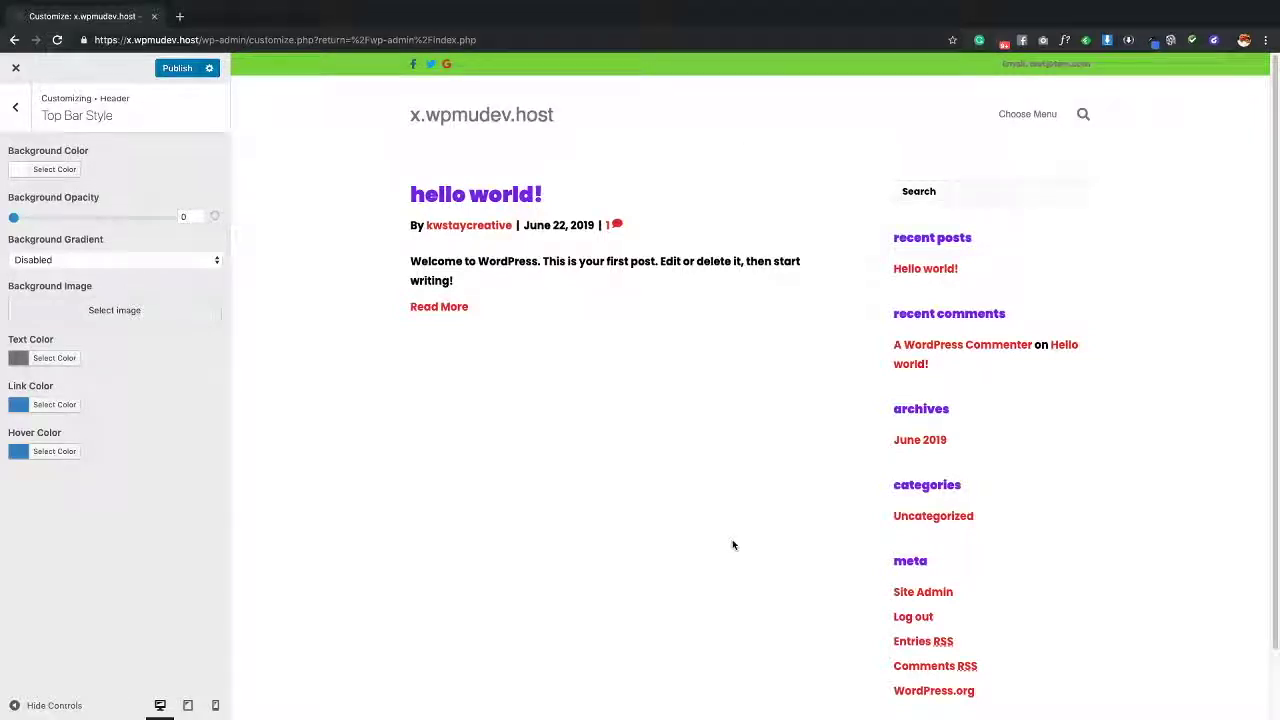
pyautogui.scroll(-2, 740, 540)
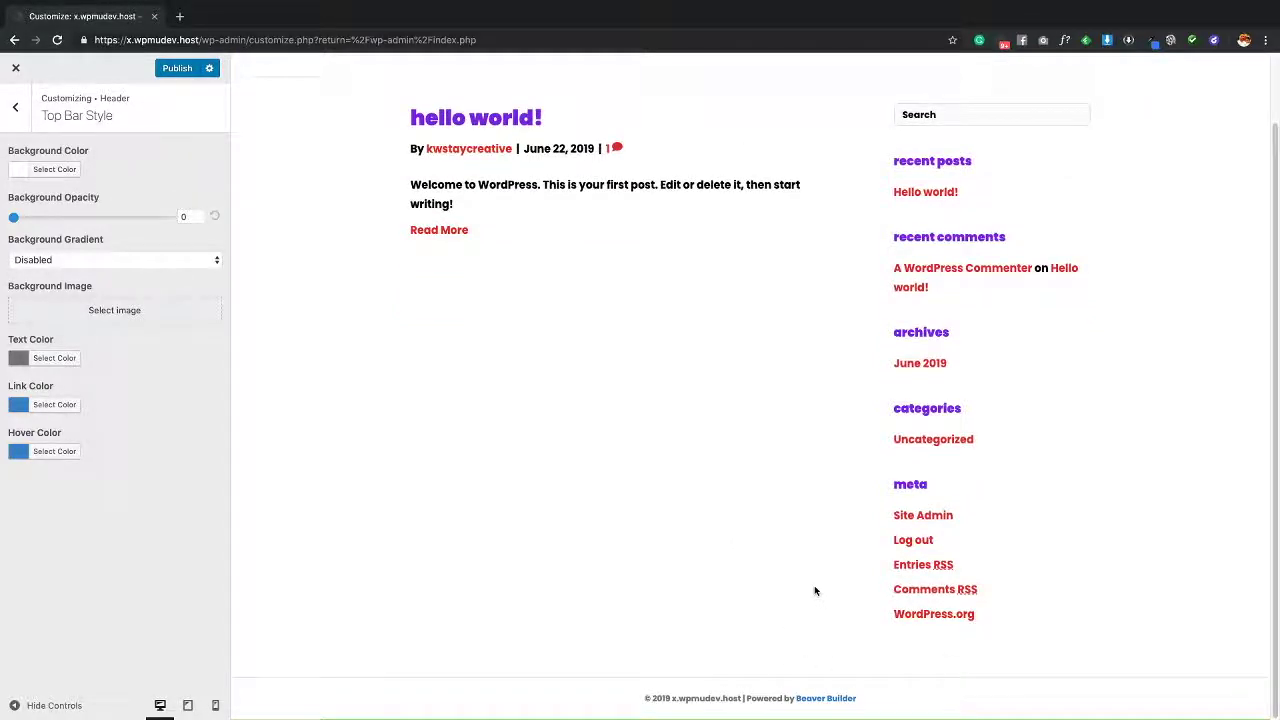
pyautogui.scroll(2, 814, 585)
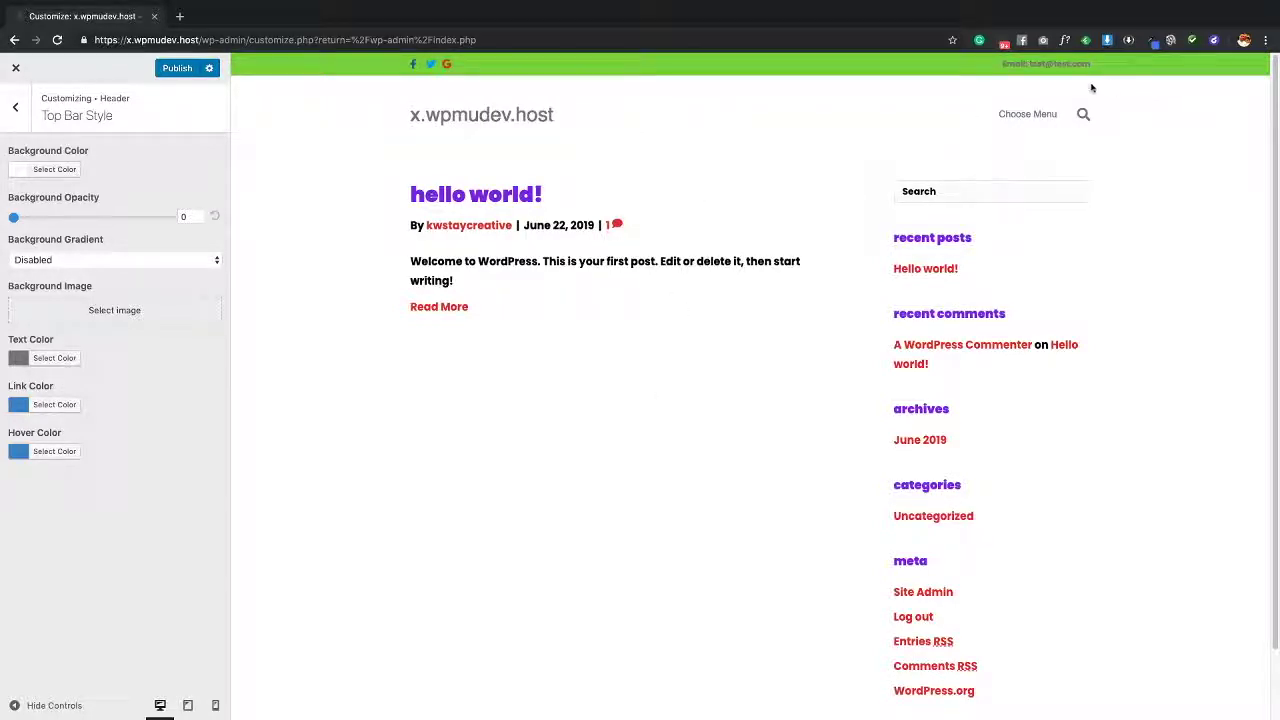
# Set the top bar's text color and link color to white and its hover color to red #dd4949
pyautogui.click(48, 362)
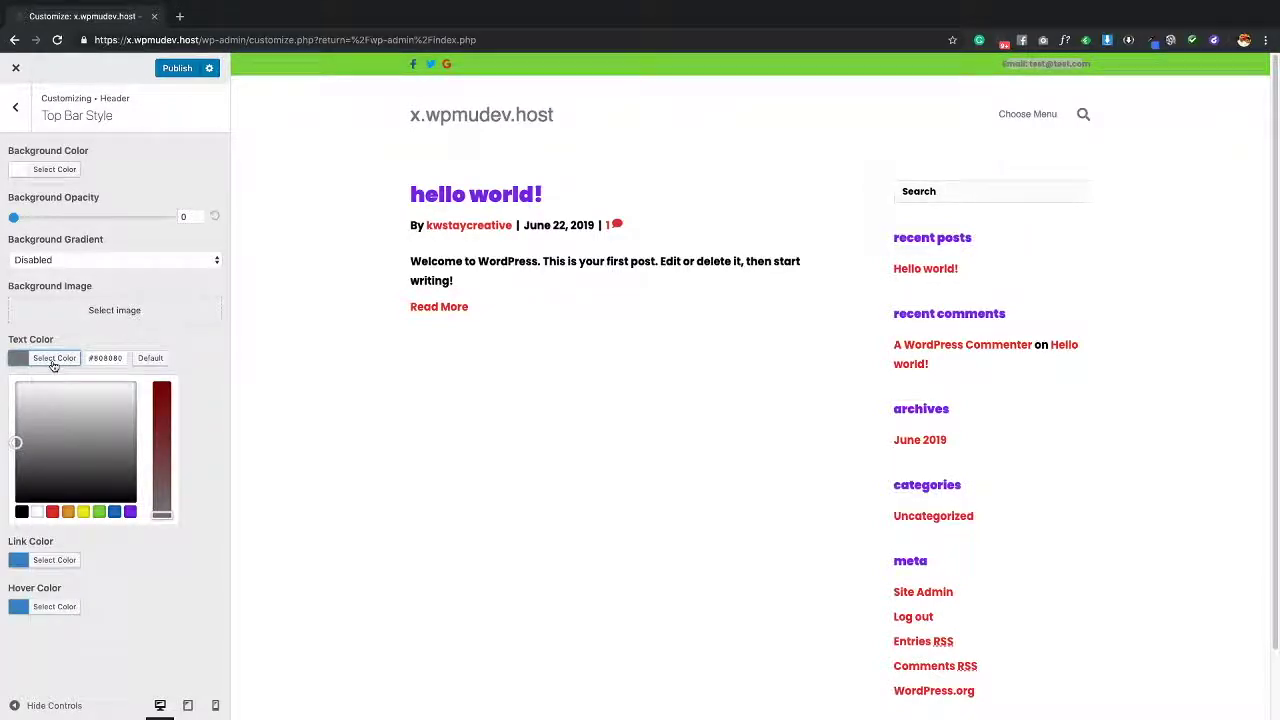
pyautogui.click(37, 512)
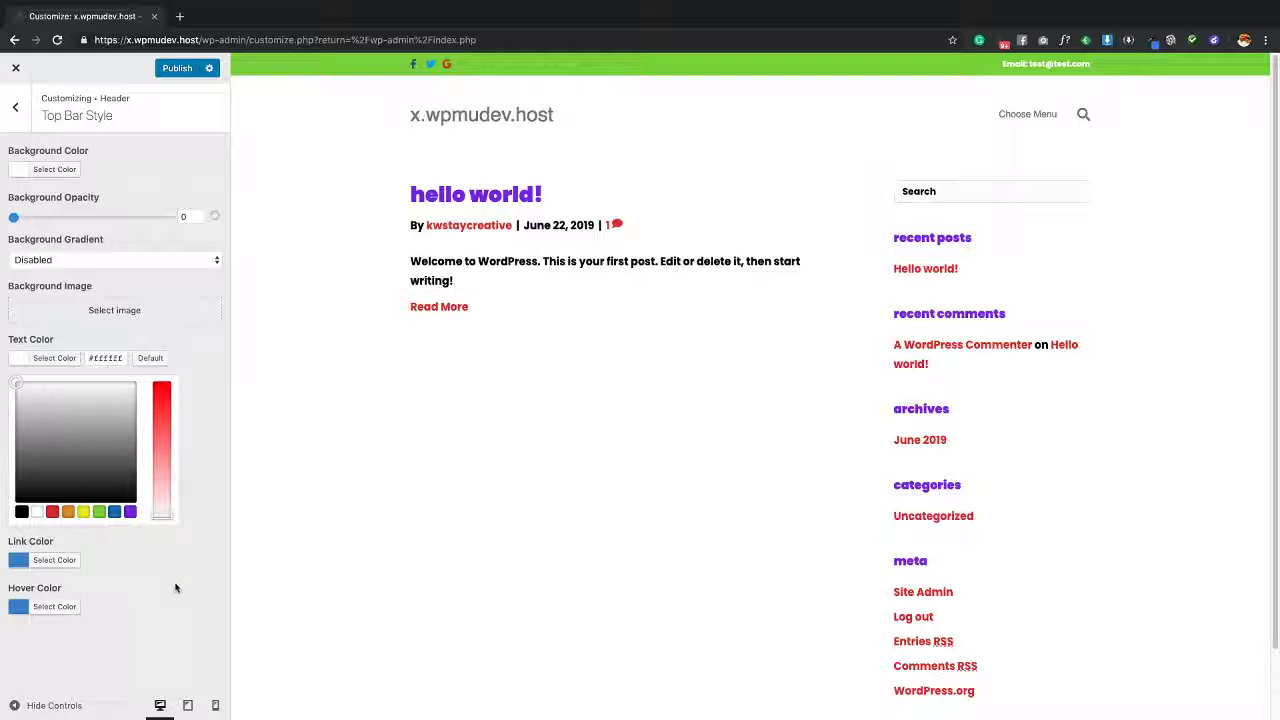
pyautogui.click(50, 561)
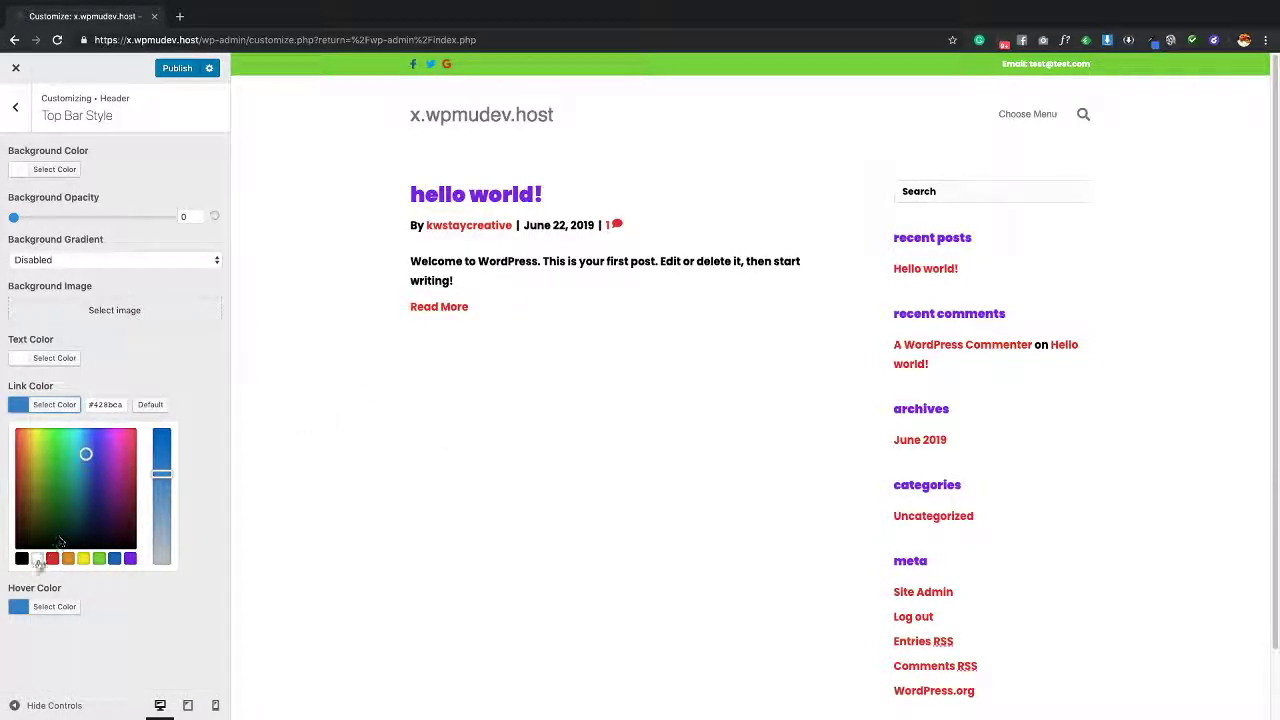
pyautogui.click(54, 606)
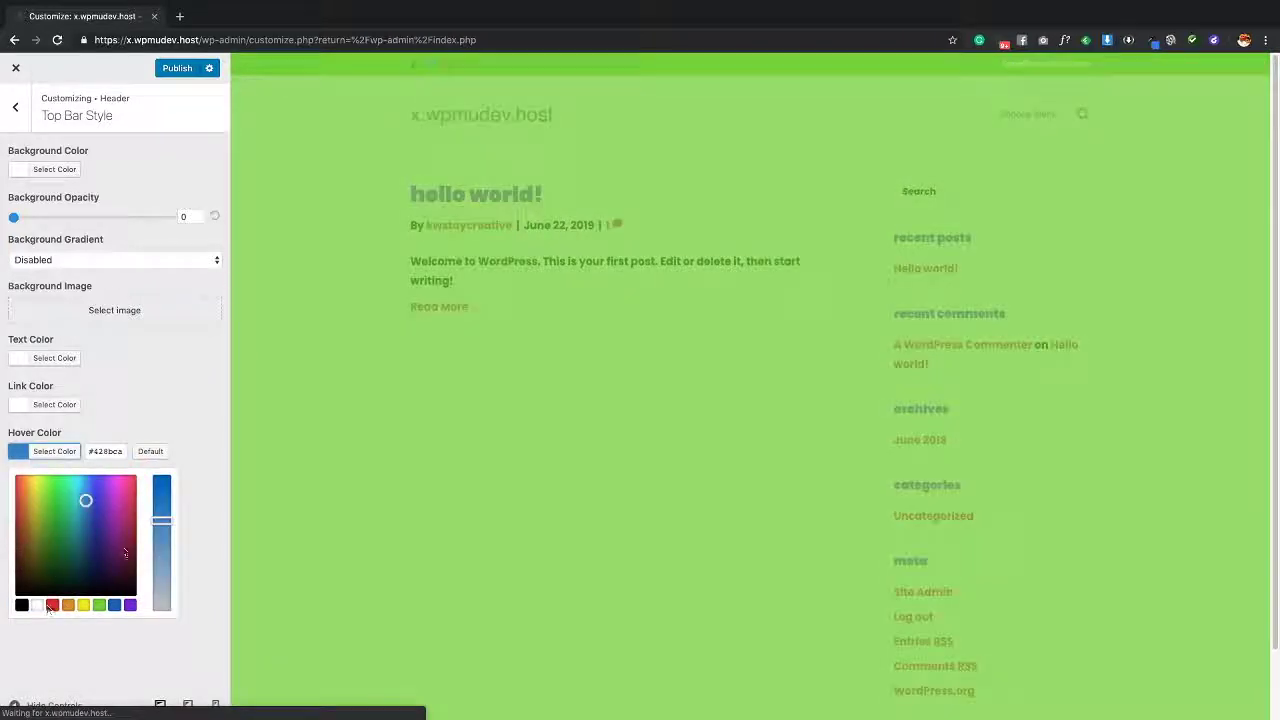
pyautogui.moveTo(70, 501); pyautogui.dragTo(16, 491)
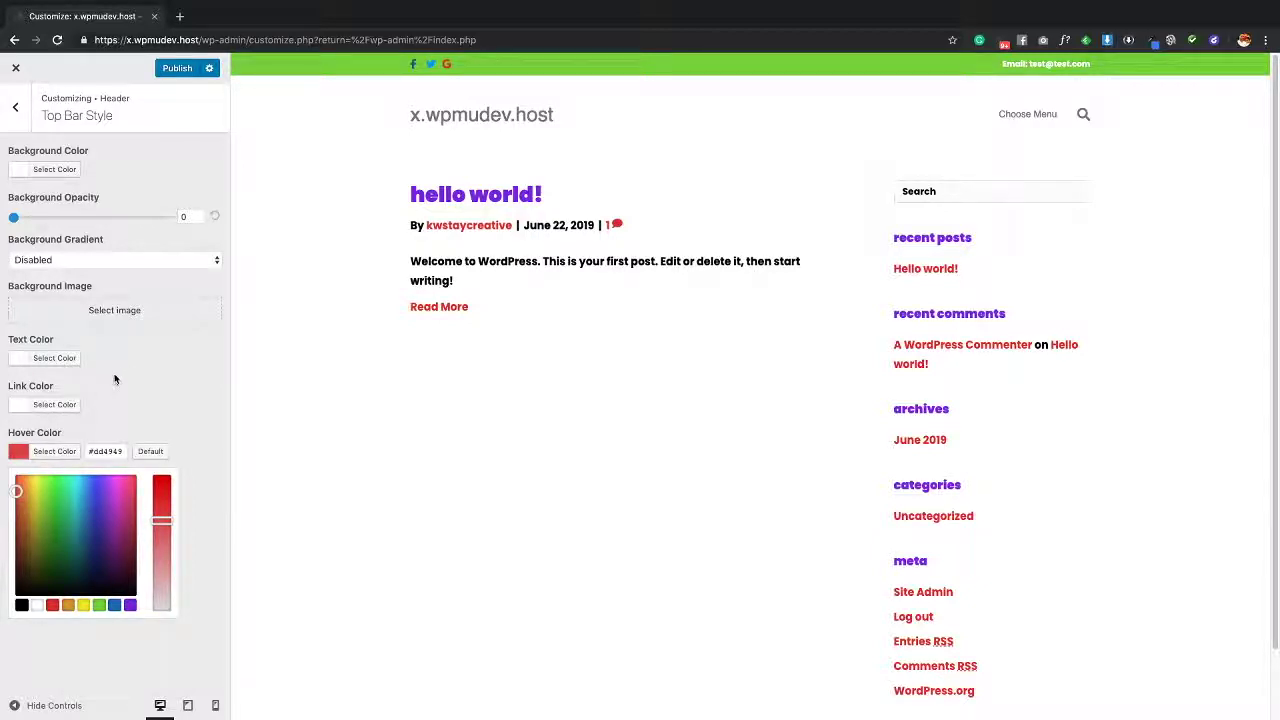
# Try a mailto: prefix on the top bar's Column 2 text and remove the prefix again
pyautogui.click(15, 110)
pyautogui.click(94, 163)
pyautogui.click(12, 347)
pyautogui.write('mailto:Email: test@test.com')
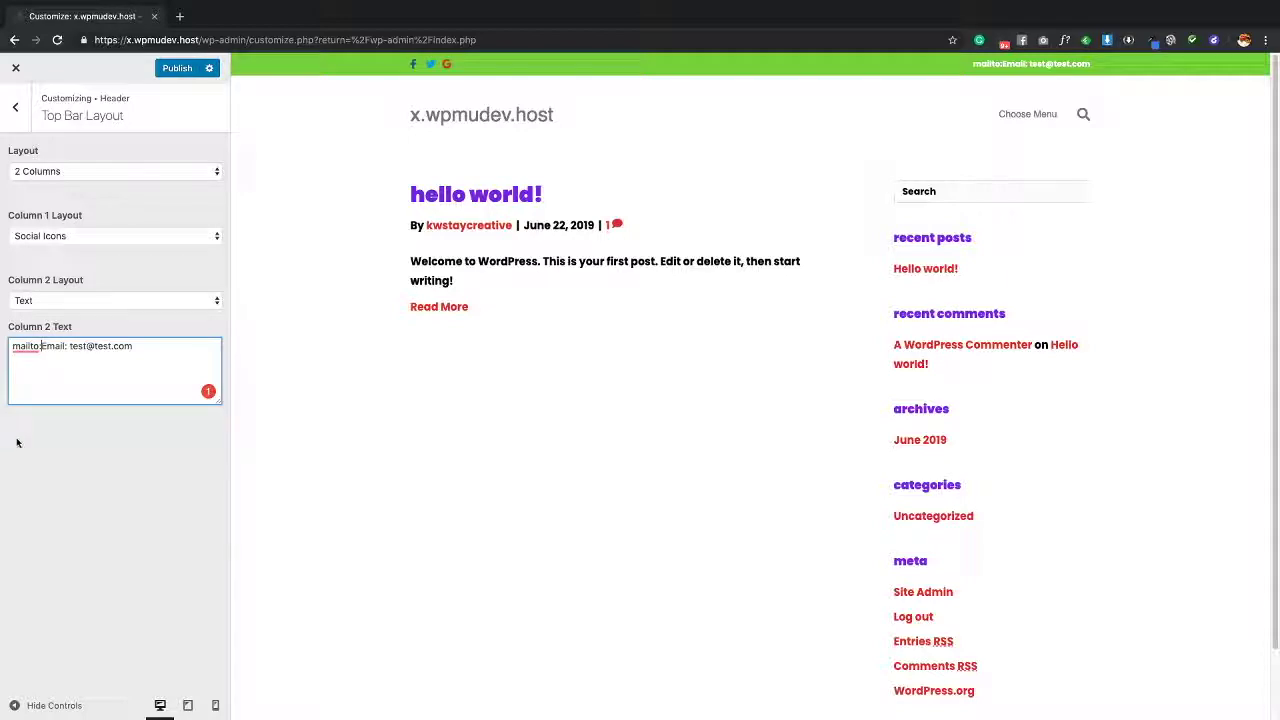
pyautogui.click(29, 440)
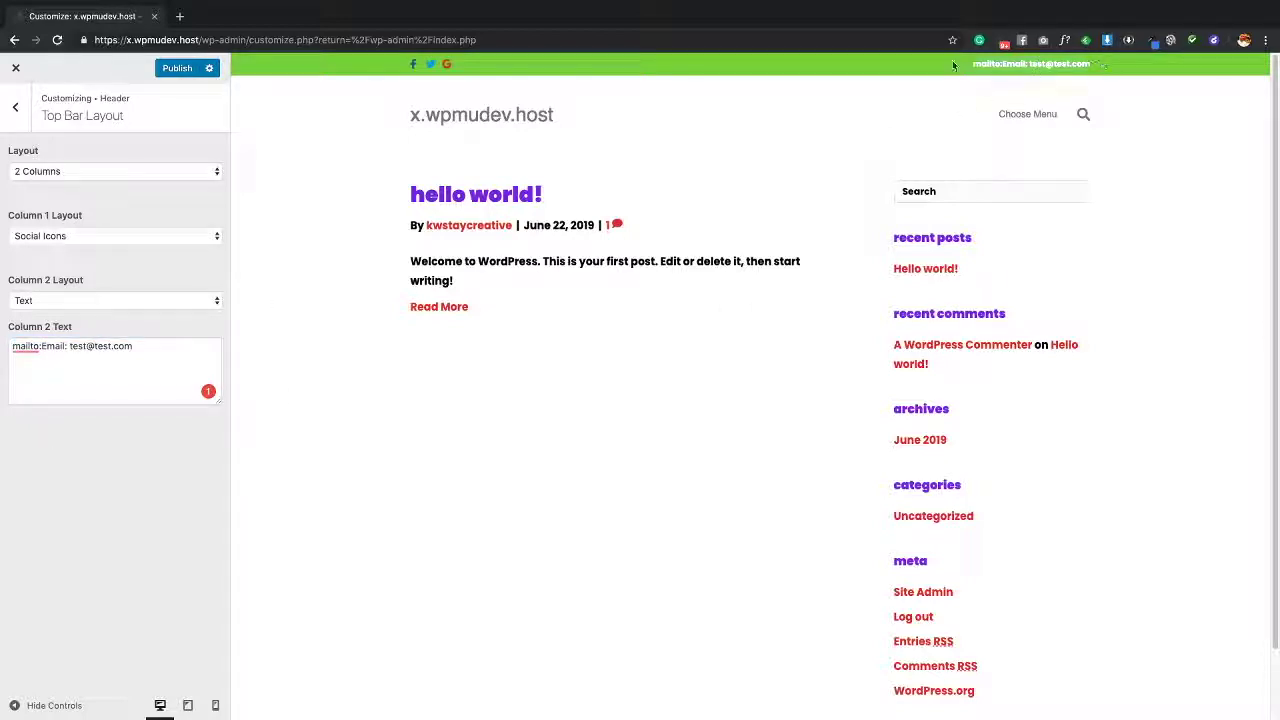
pyautogui.doubleClick(40, 346)
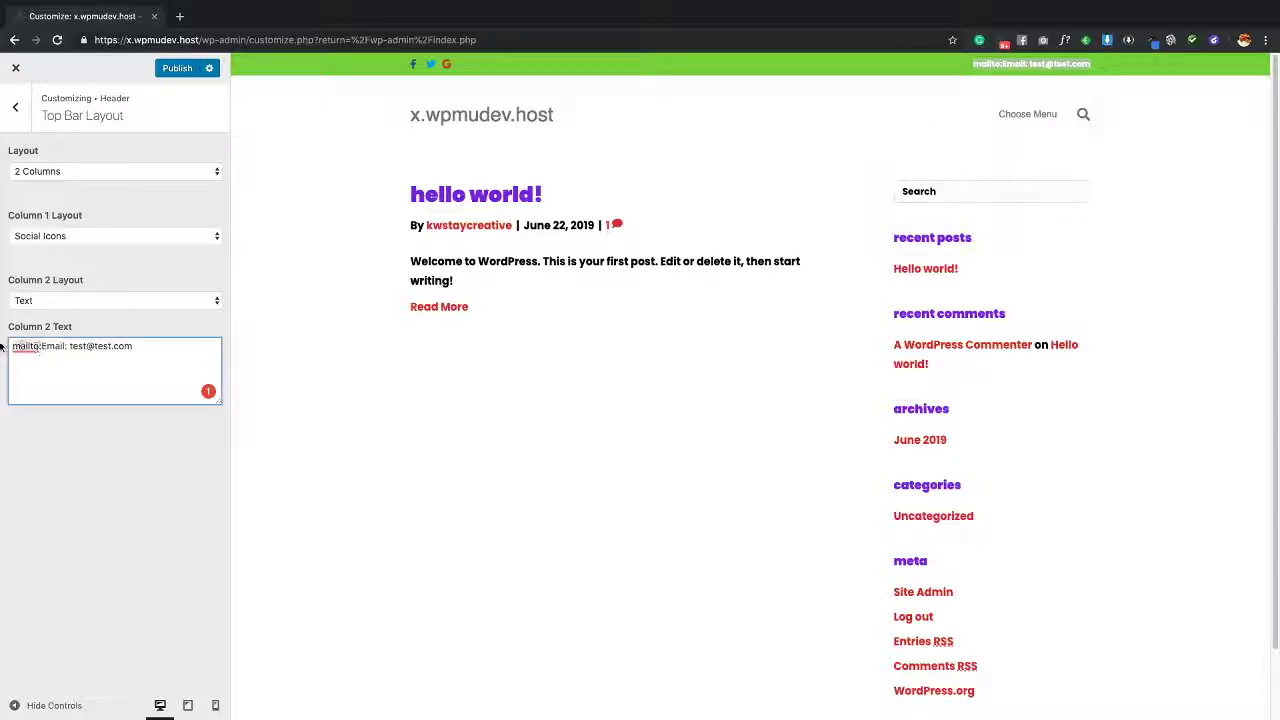
pyautogui.press('BackSpace')
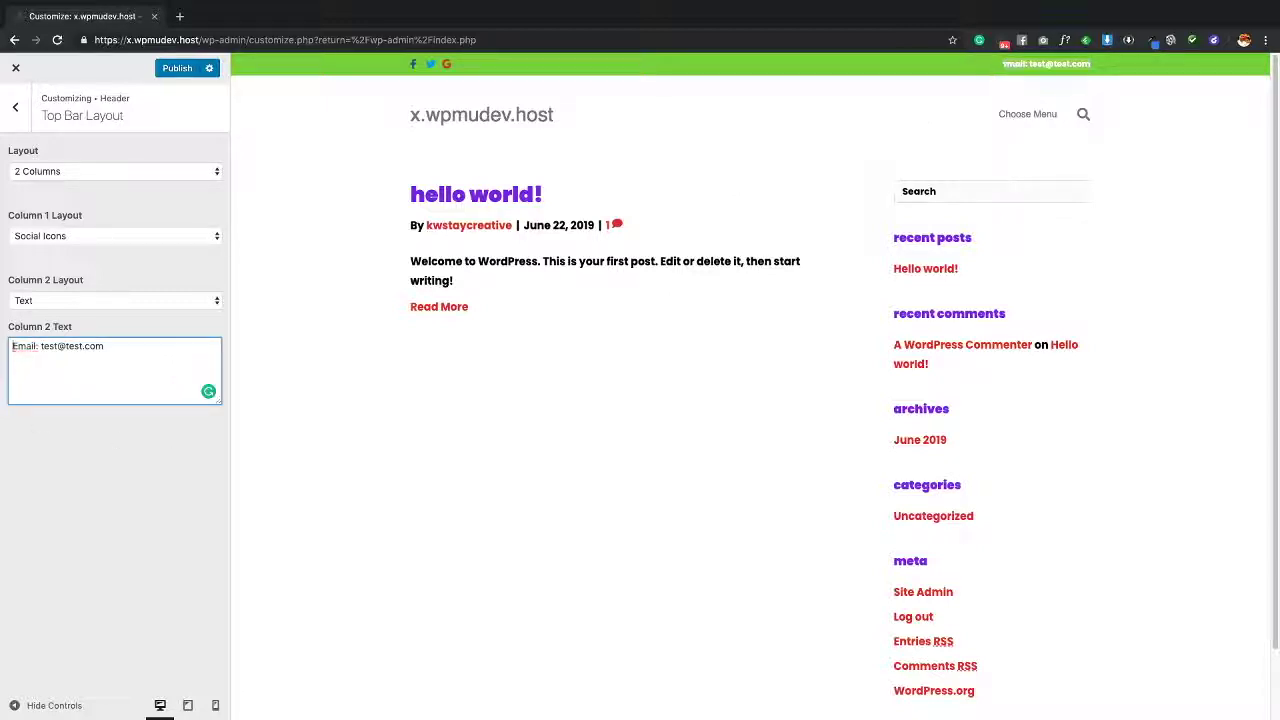
pyautogui.tripleClick(60, 345)
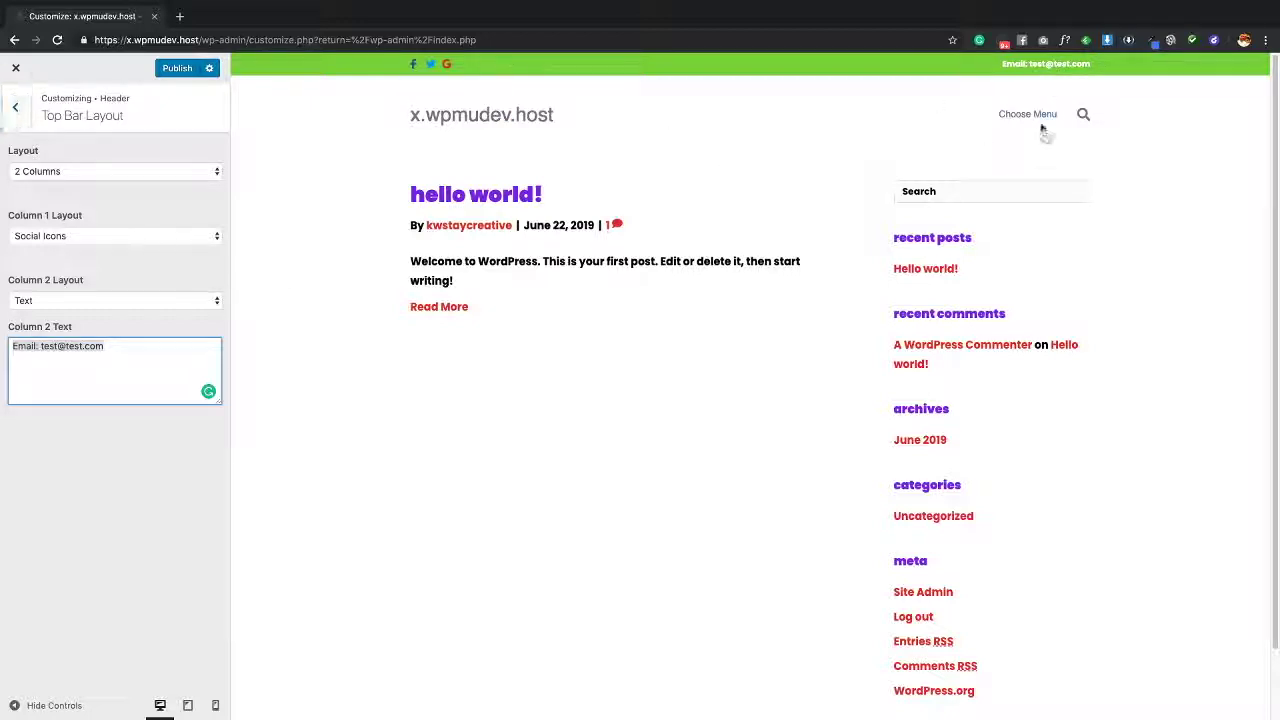
# Revisit the Top Bar Style settings and open the Header Layout settings, keeping Fade In for the fixed header
pyautogui.click(28, 122)
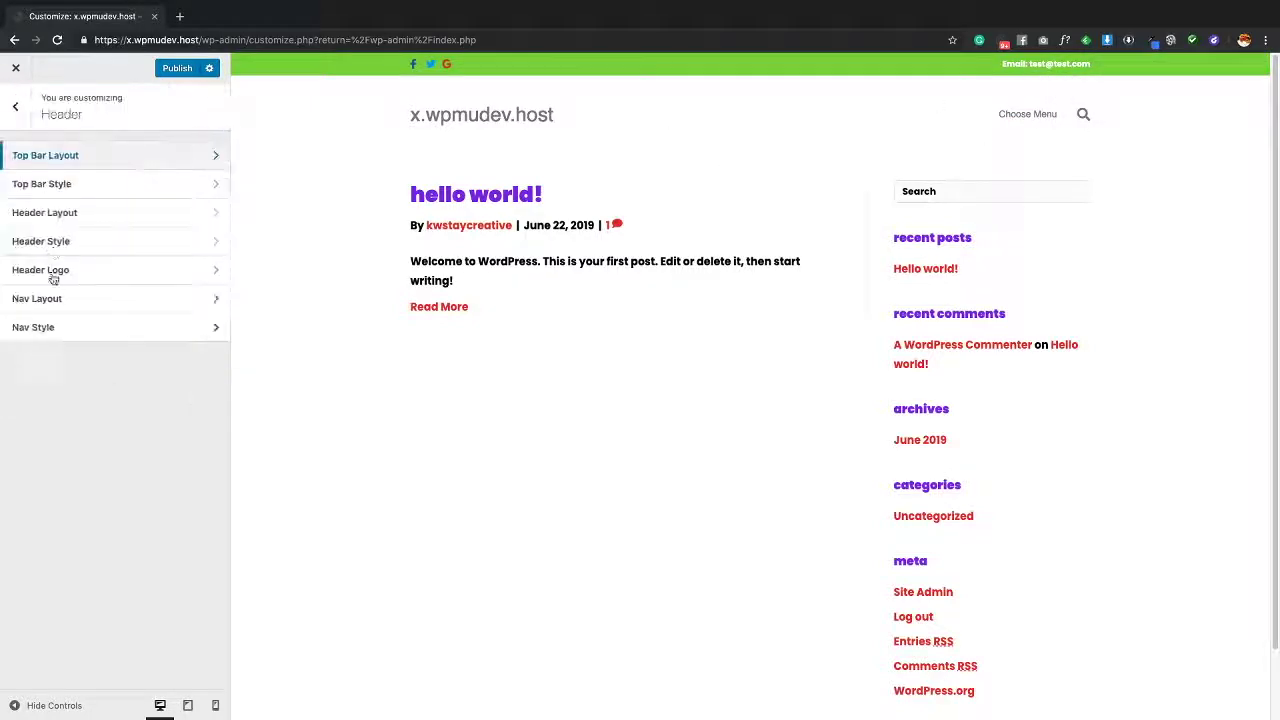
pyautogui.click(190, 184)
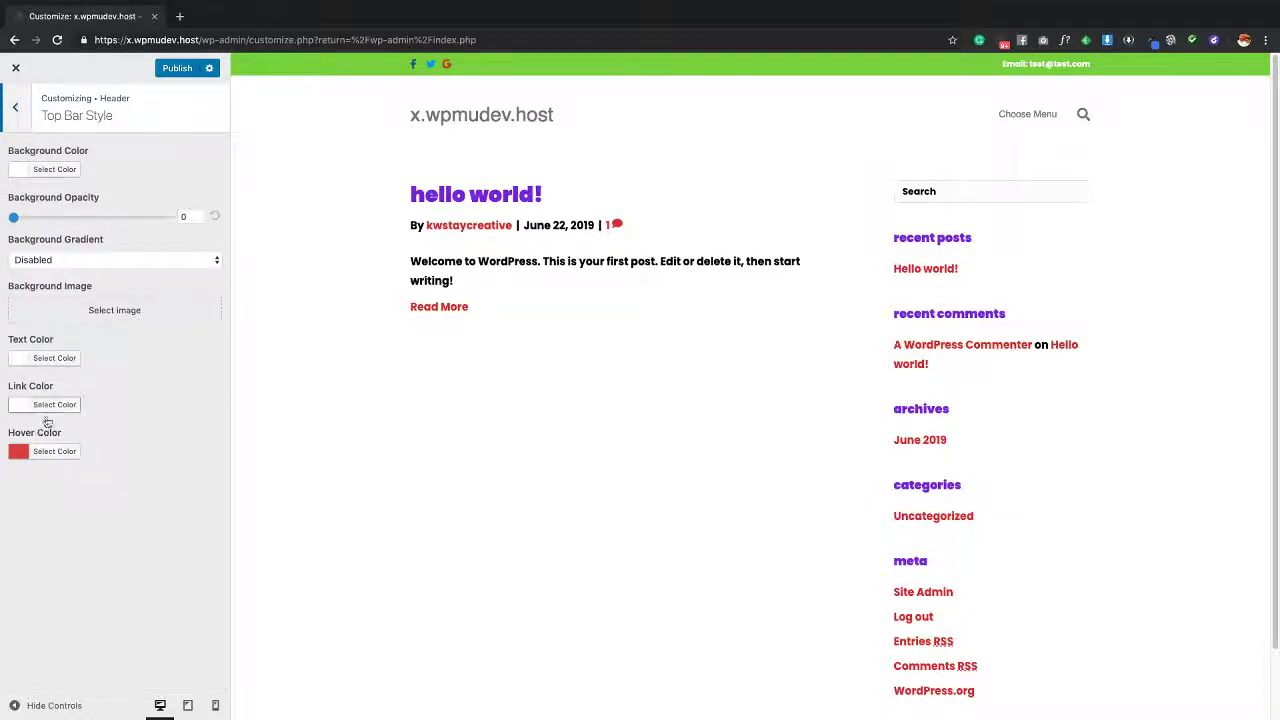
pyautogui.click(30, 128)
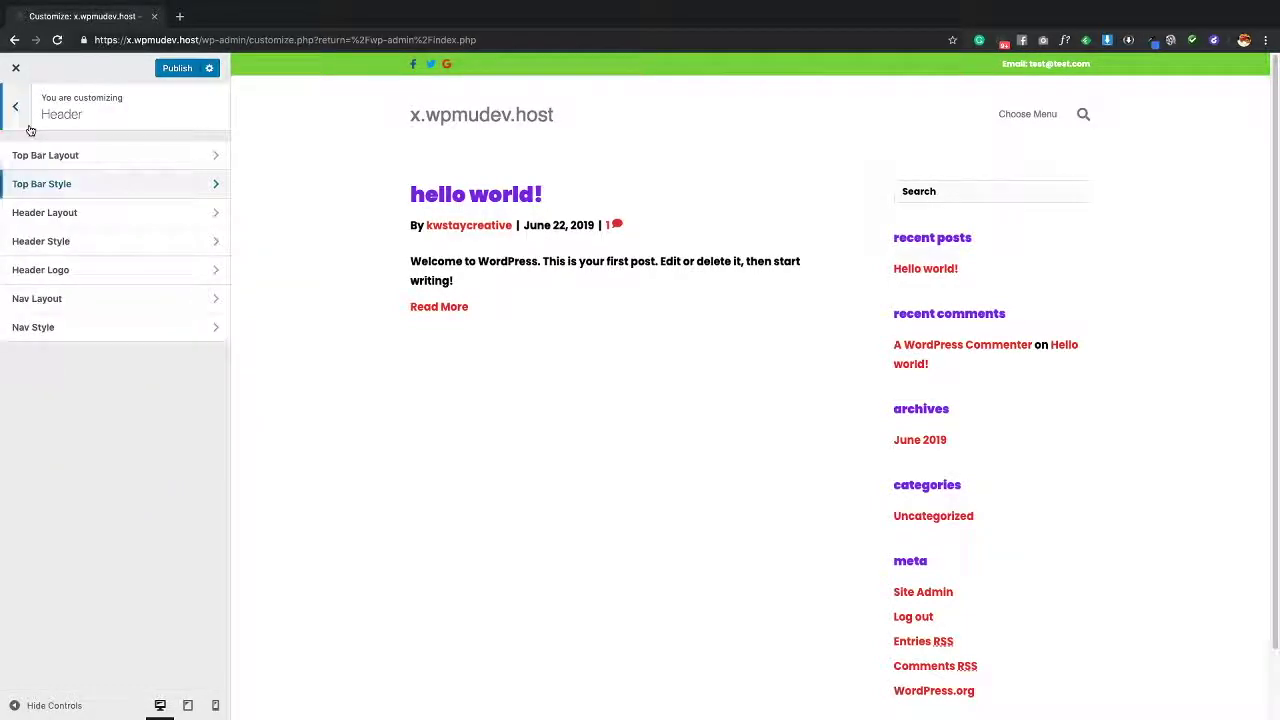
pyautogui.click(88, 216)
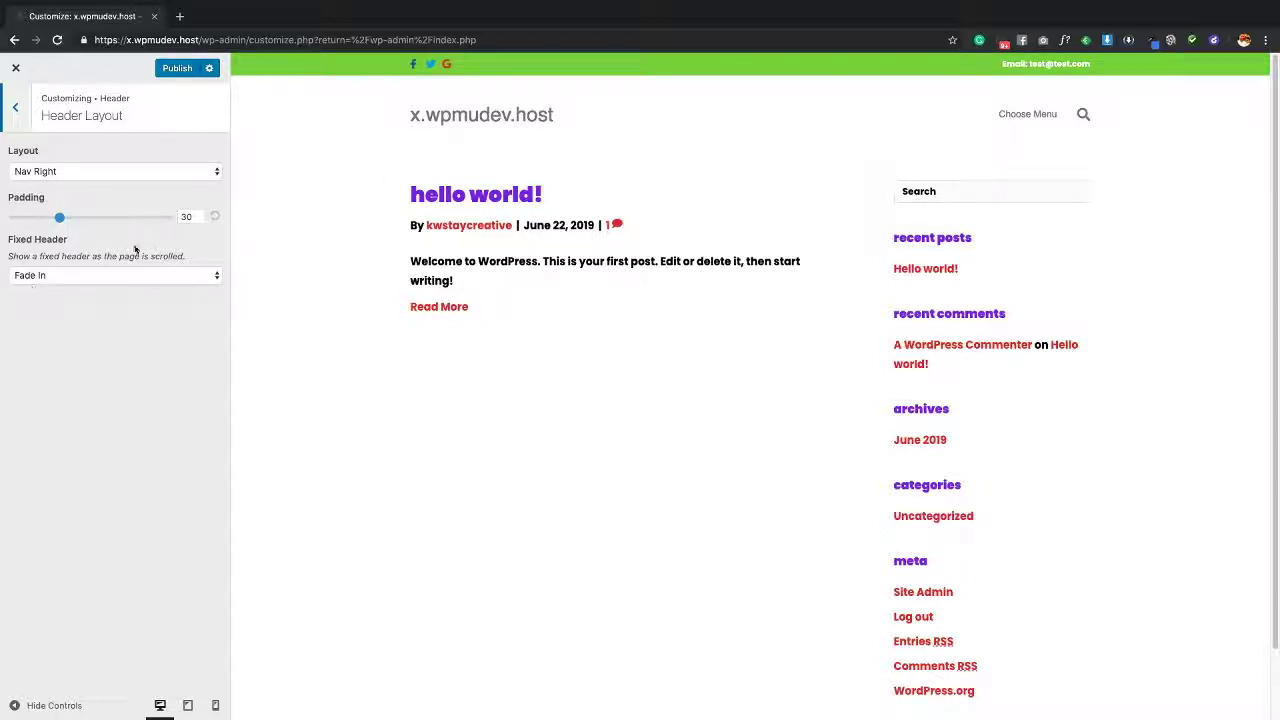
pyautogui.click(62, 279)
pyautogui.click(70, 272)
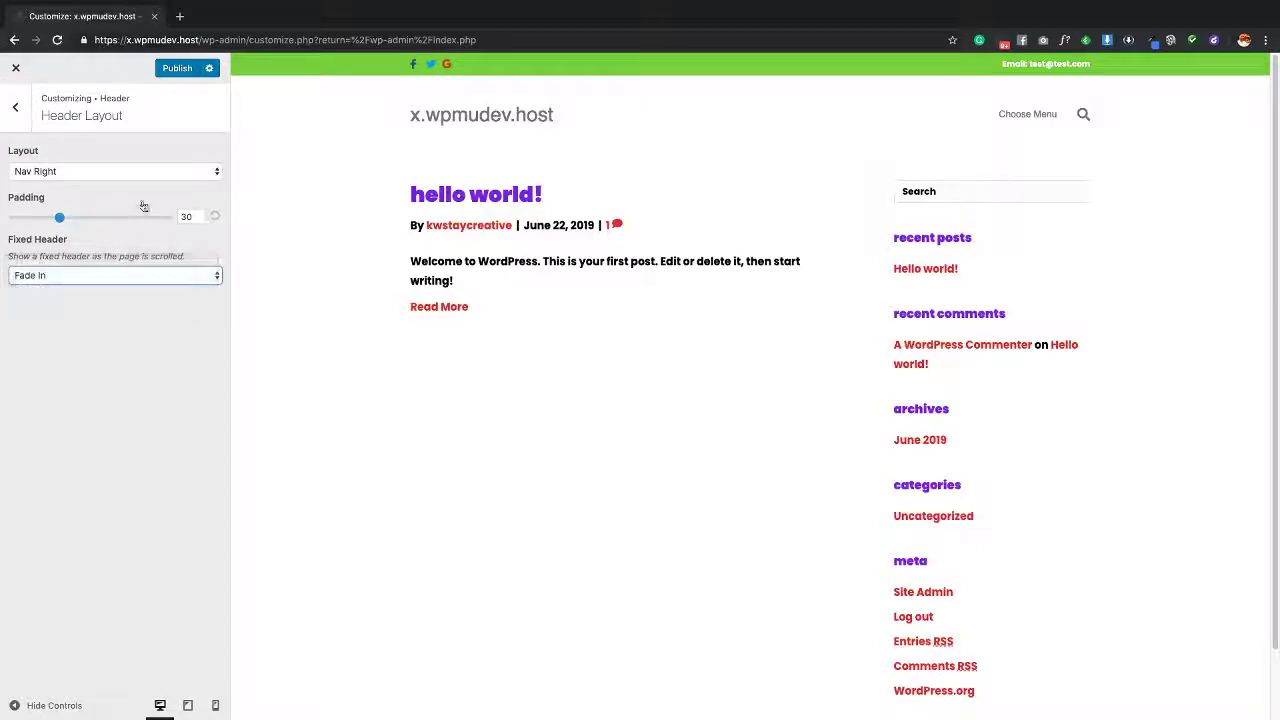
# Try the Nav Centered and Nav Vertical Left layouts for the header
pyautogui.click(93, 172)
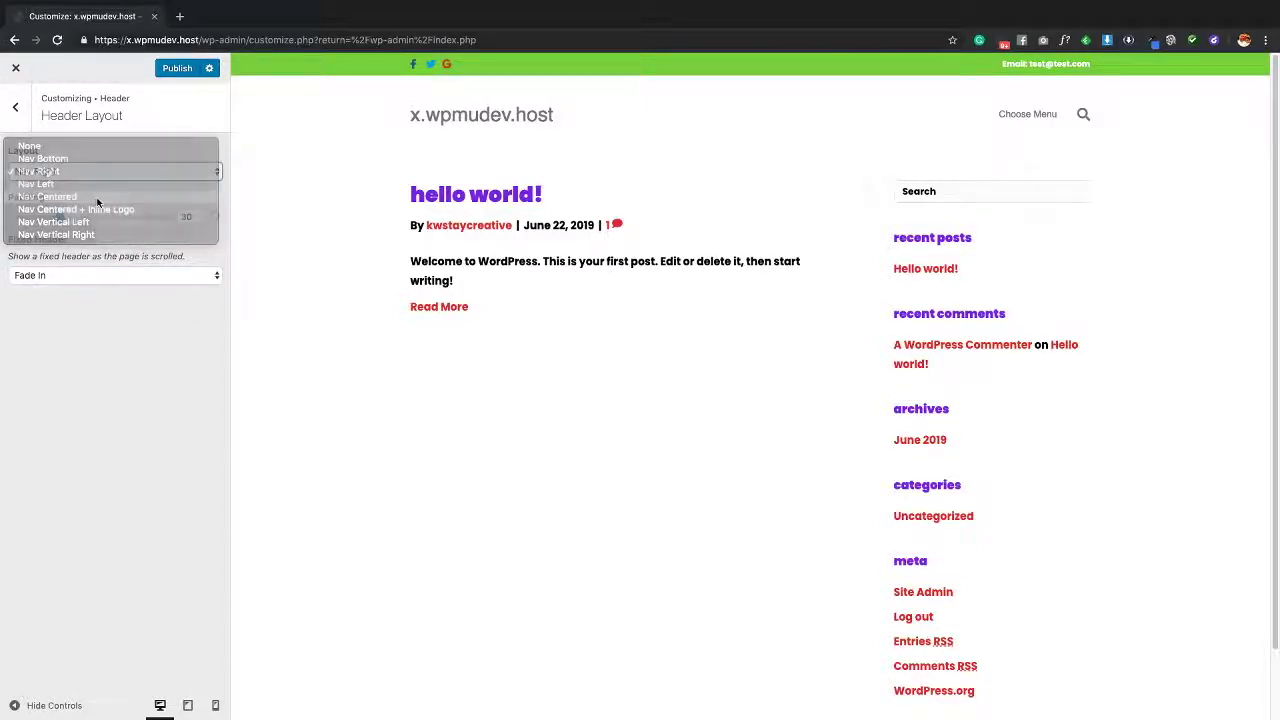
pyautogui.click(95, 197)
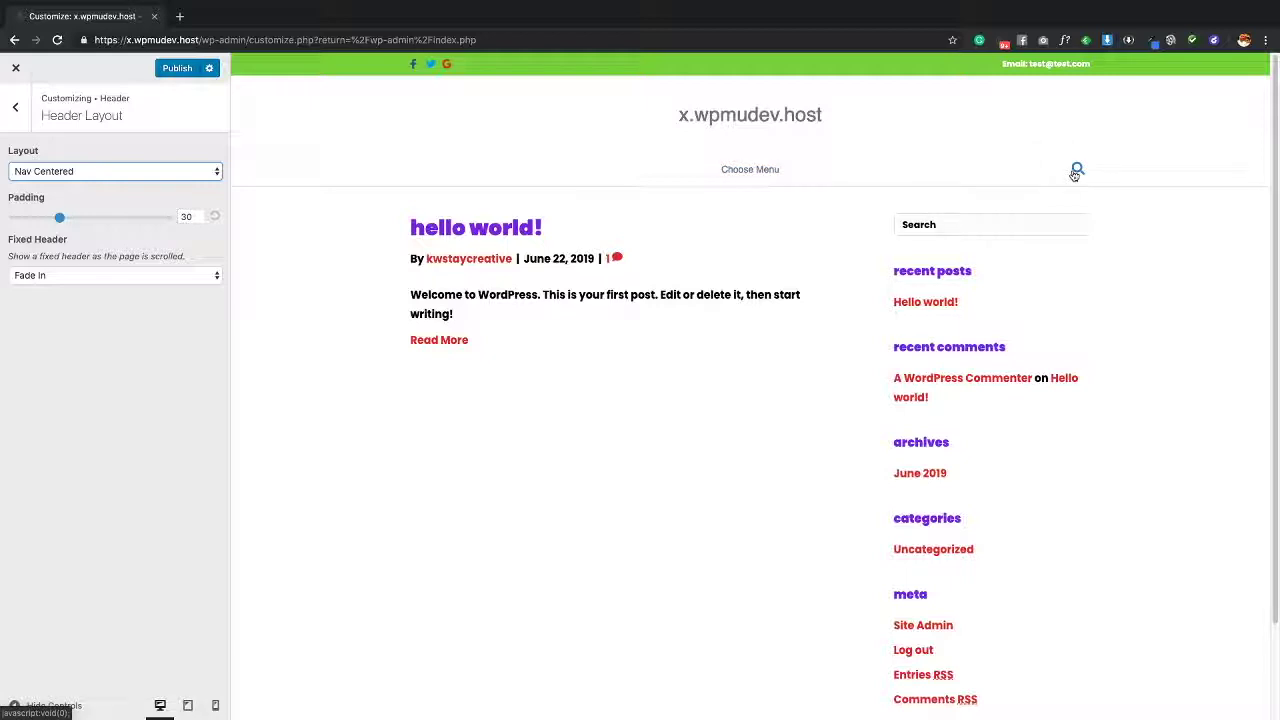
pyautogui.click(115, 171)
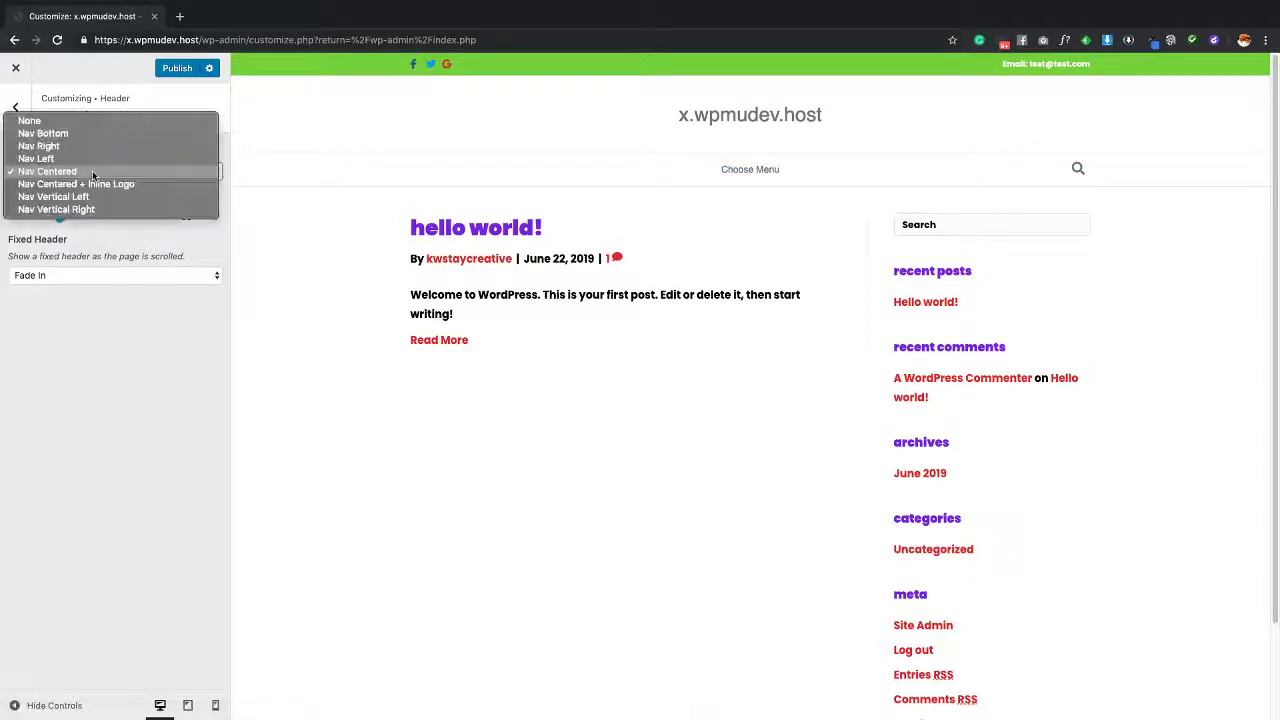
pyautogui.click(107, 205)
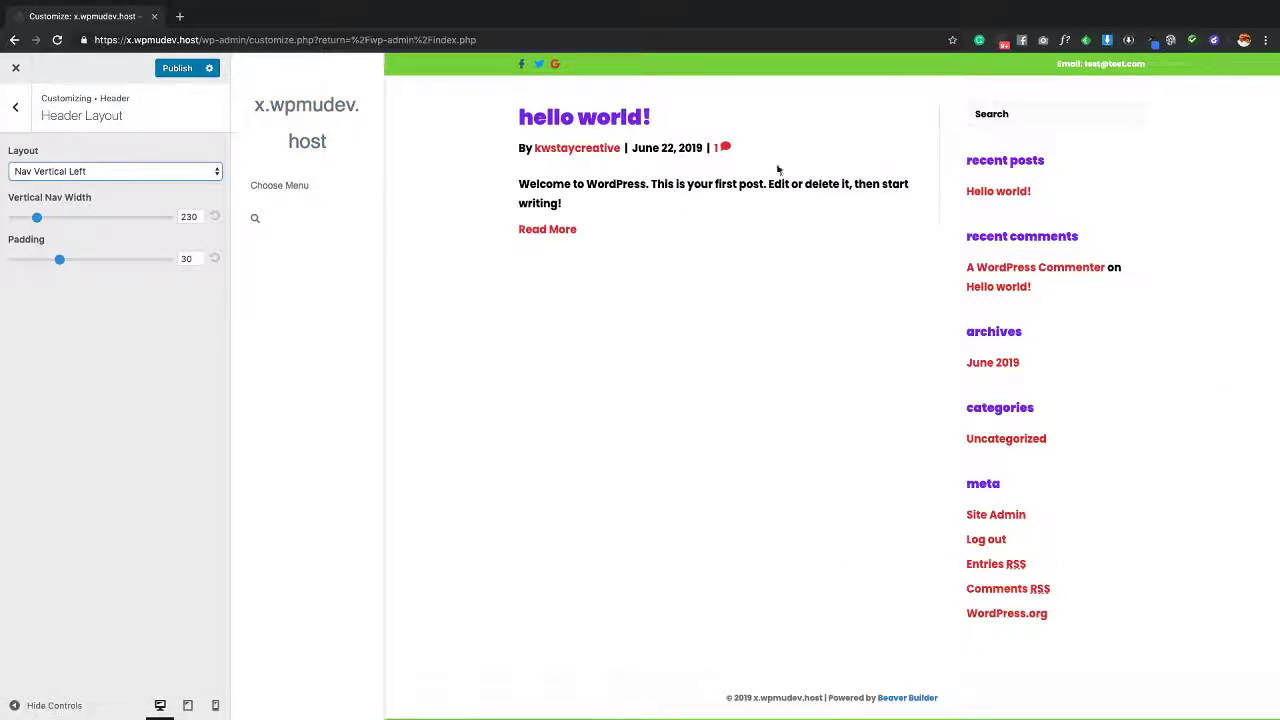
# Set the header layout to Nav Bottom with its content layout set to None
pyautogui.click(113, 171)
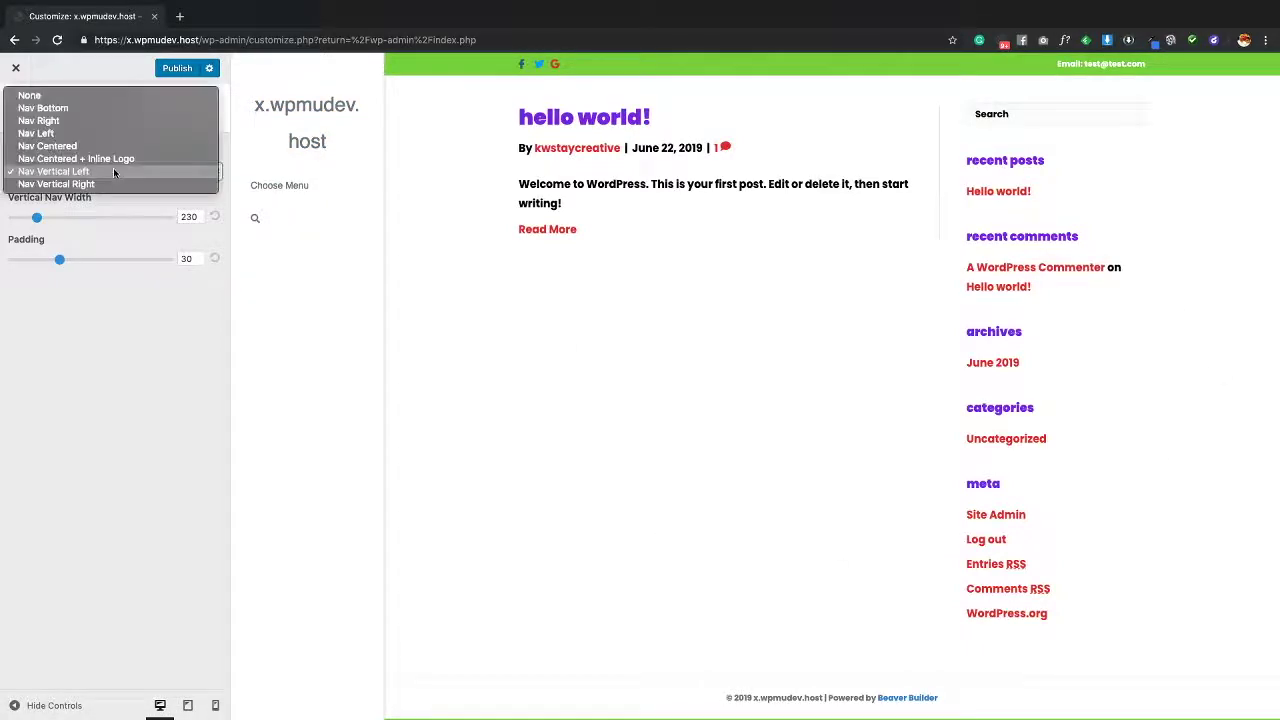
pyautogui.click(130, 108)
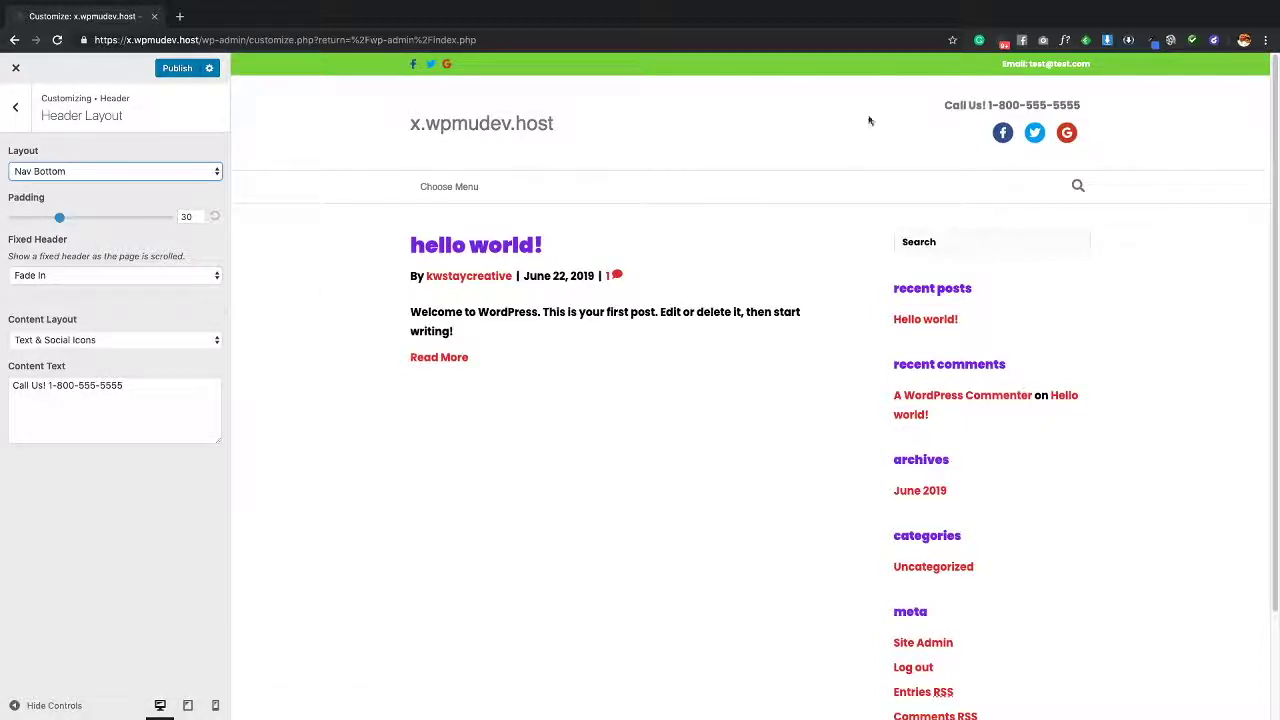
pyautogui.moveTo(132, 392); pyautogui.dragTo(118, 344)
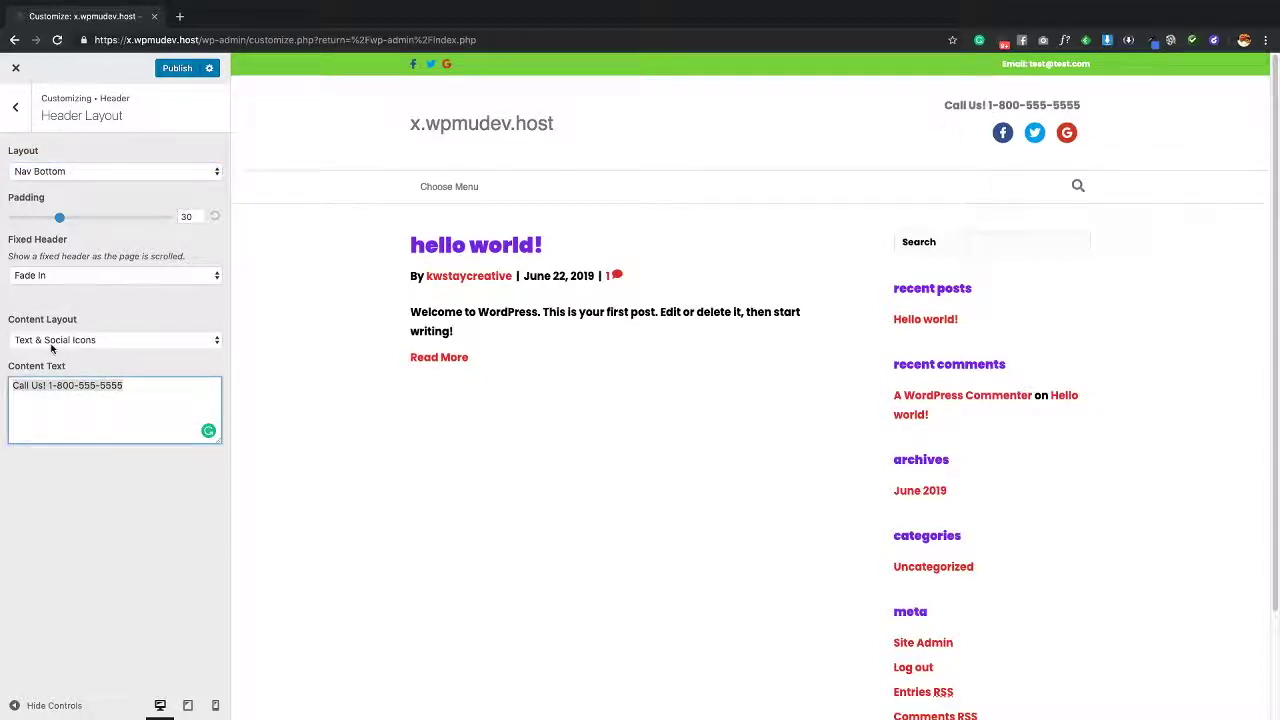
pyautogui.click(70, 337)
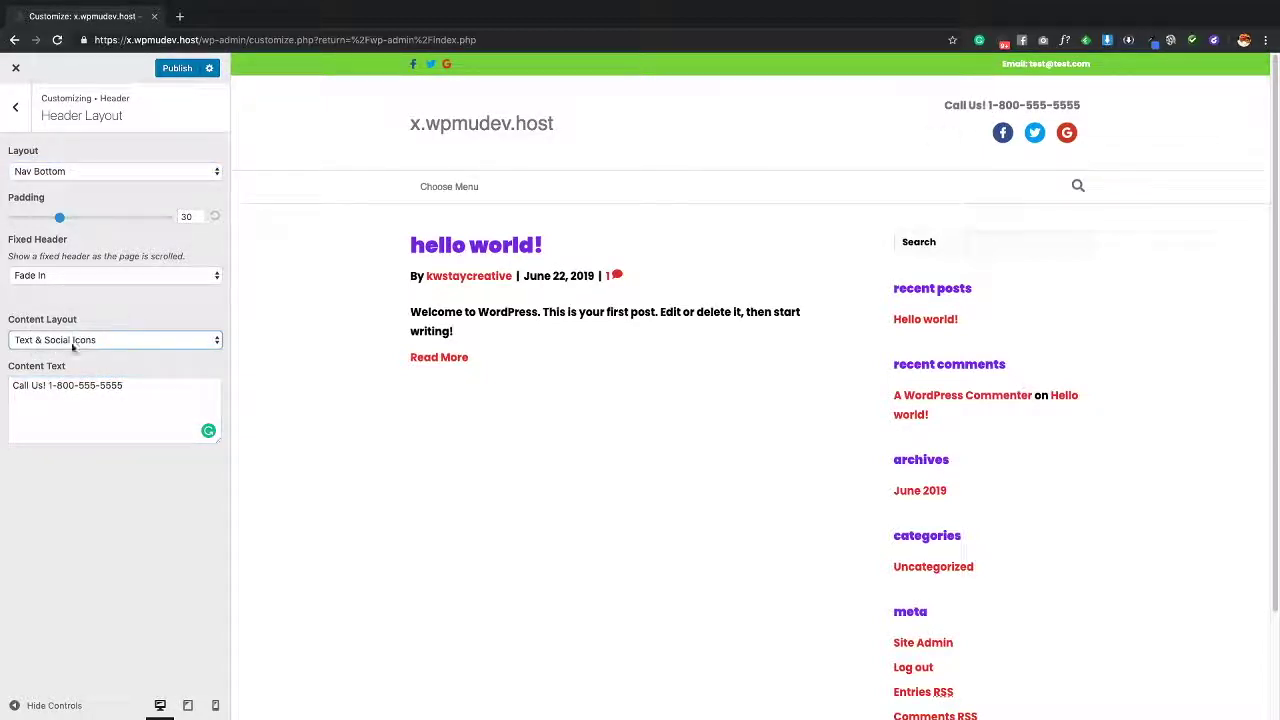
pyautogui.click(100, 341)
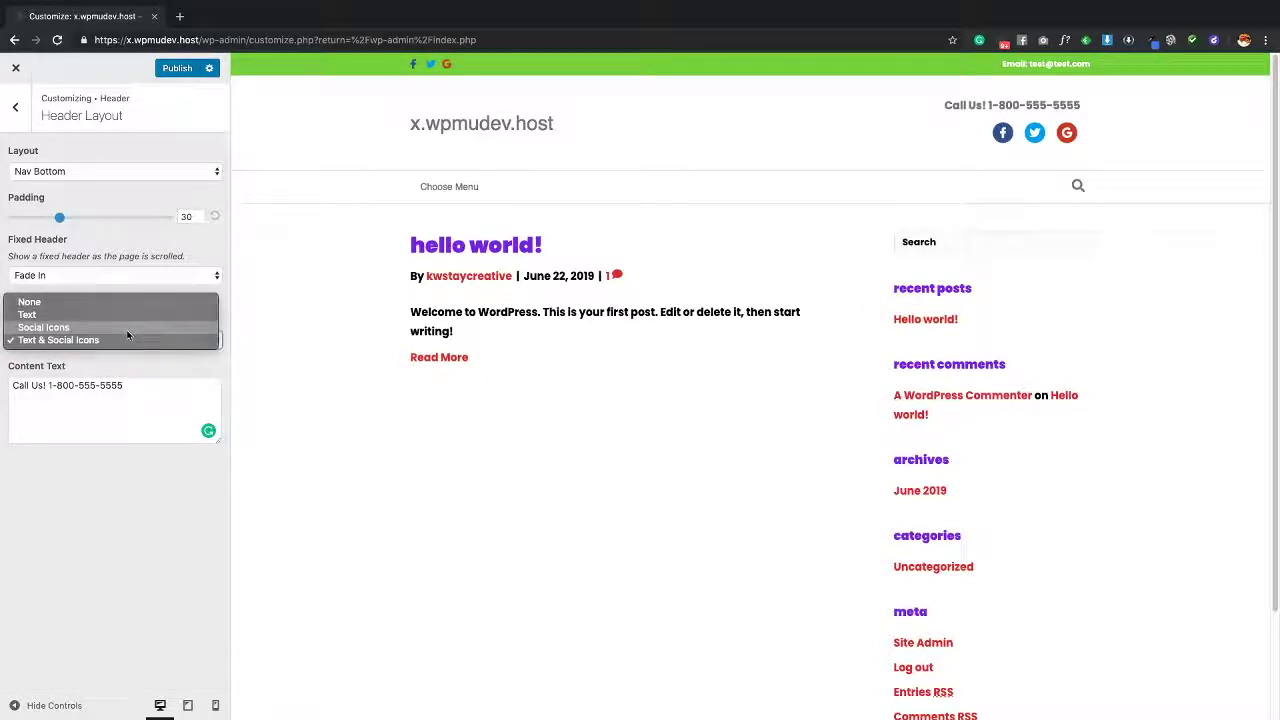
pyautogui.click(180, 302)
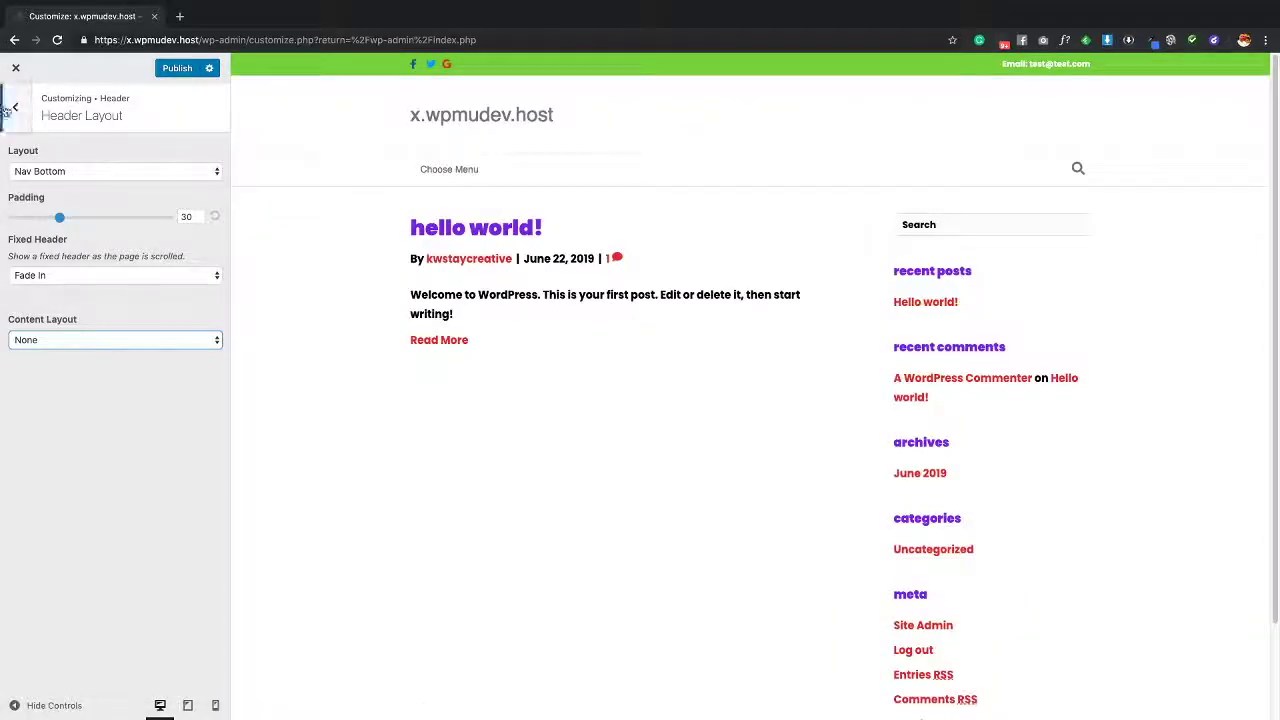
# In the Header Style settings, set the header background color to green #81d742 and its opacity to 0, and check the page preview
pyautogui.click(16, 108)
pyautogui.click(103, 242)
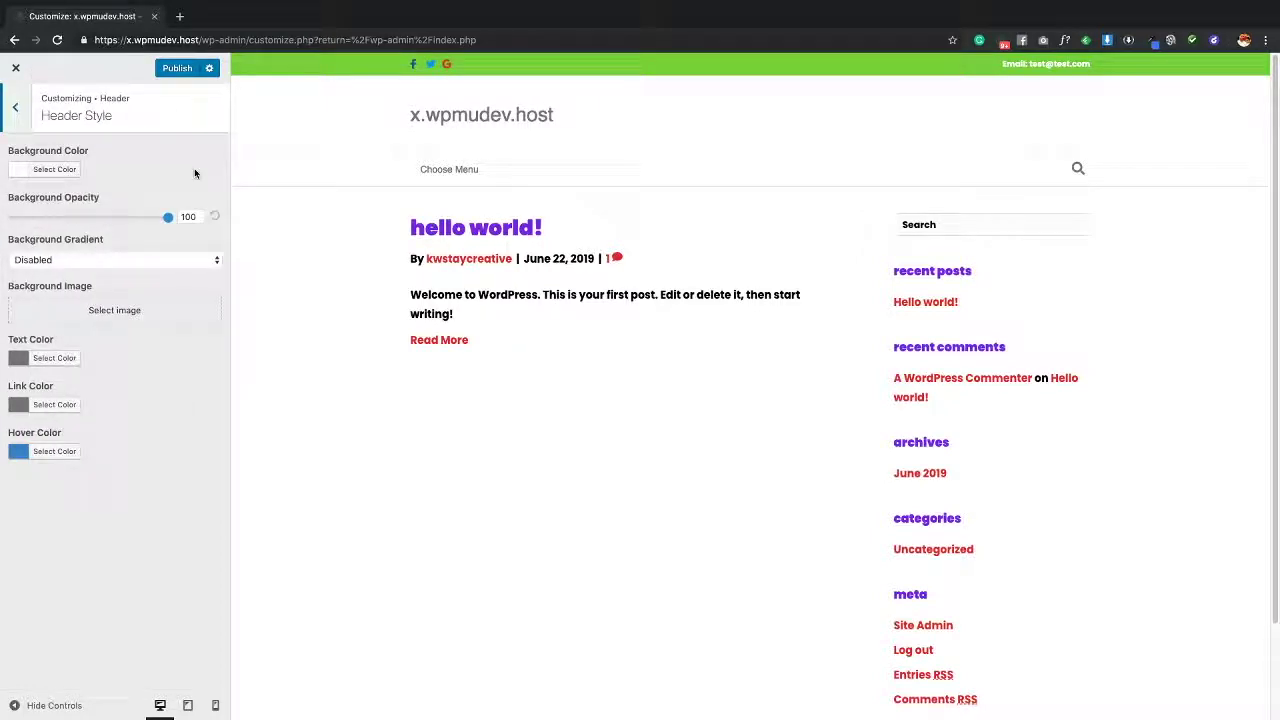
pyautogui.click(58, 169)
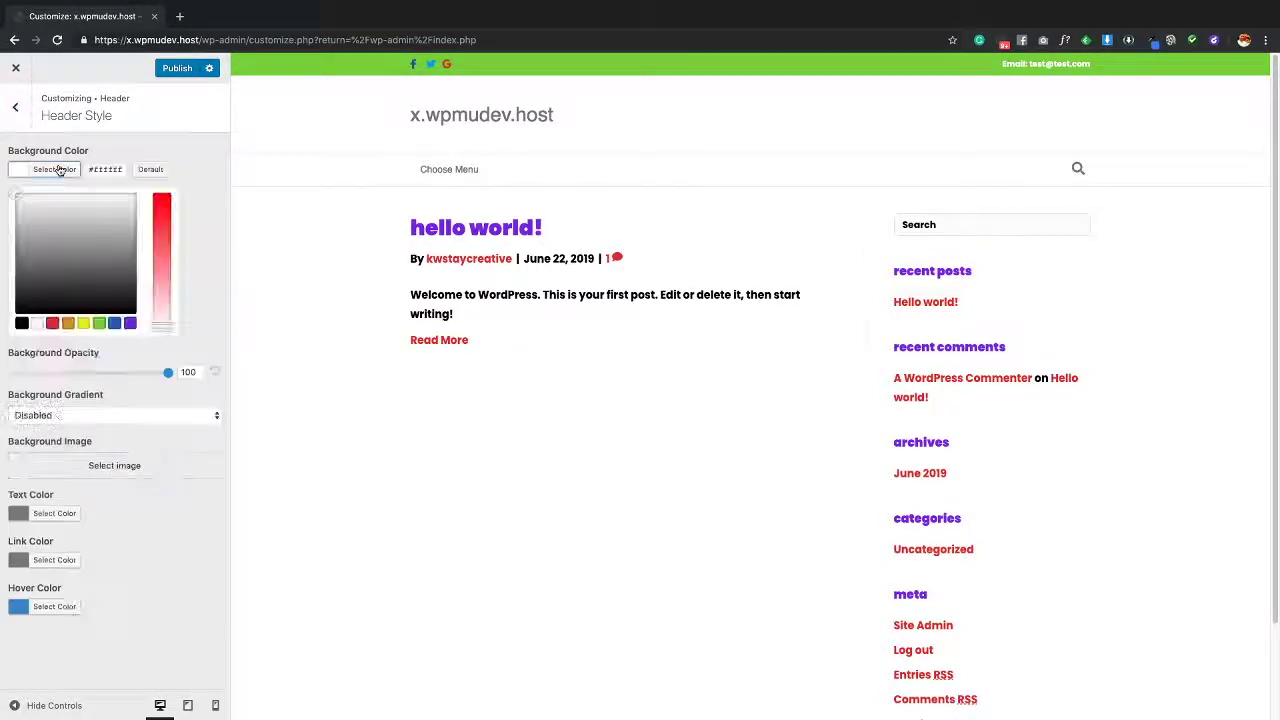
pyautogui.click(100, 323)
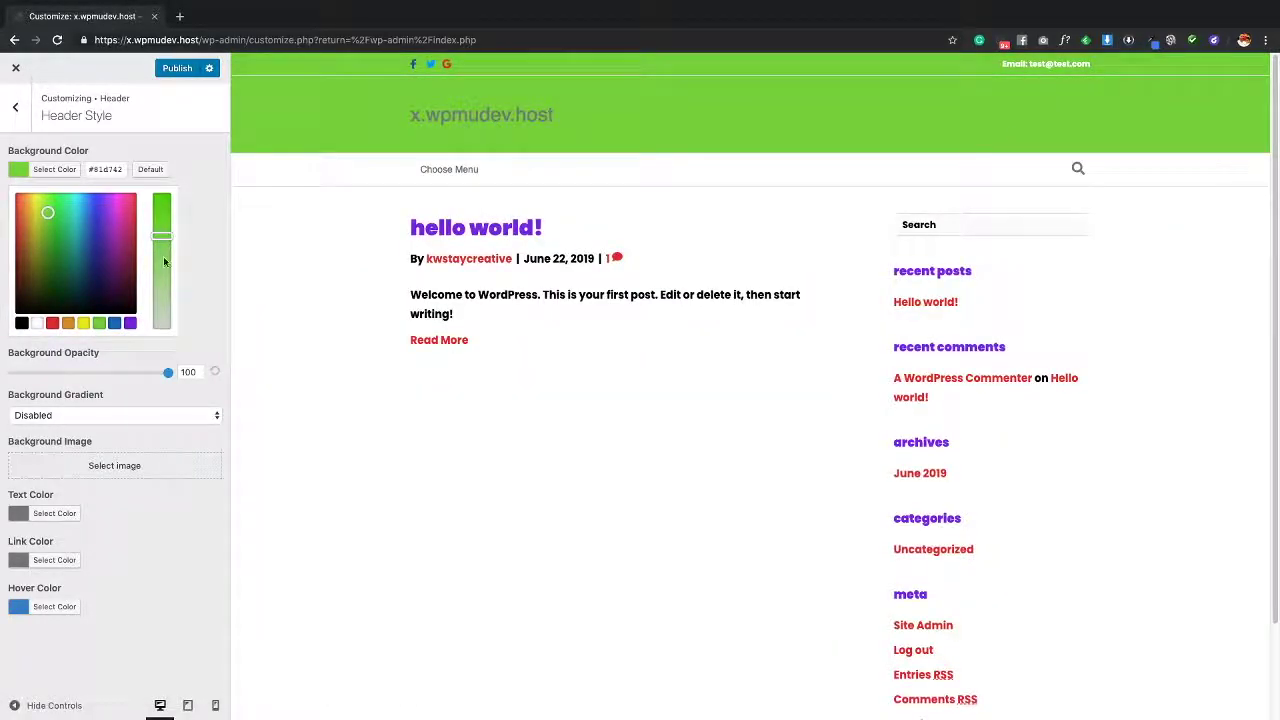
pyautogui.moveTo(168, 372); pyautogui.dragTo(12, 373)
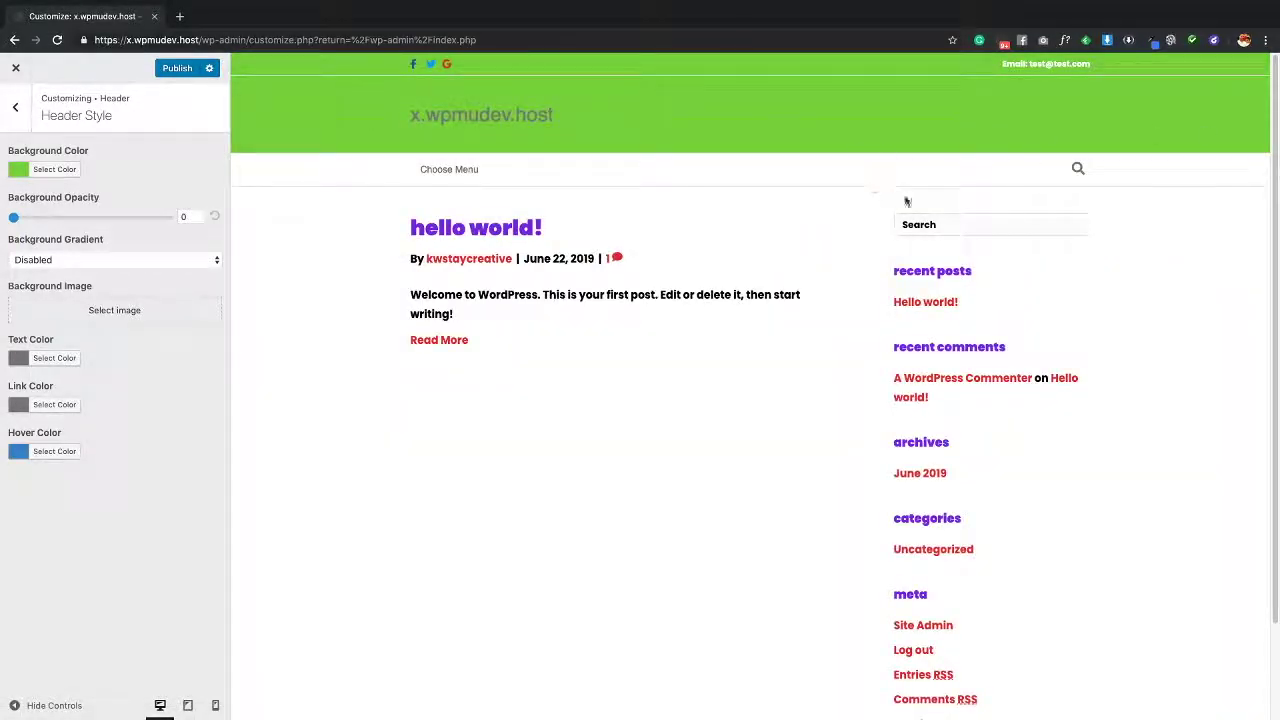
pyautogui.scroll(-2, 1000, 250)
pyautogui.scroll(2, 966, 363)
# Set the header's link color and text color to white, leaving the hover color as it is
pyautogui.click(54, 404)
pyautogui.click(37, 558)
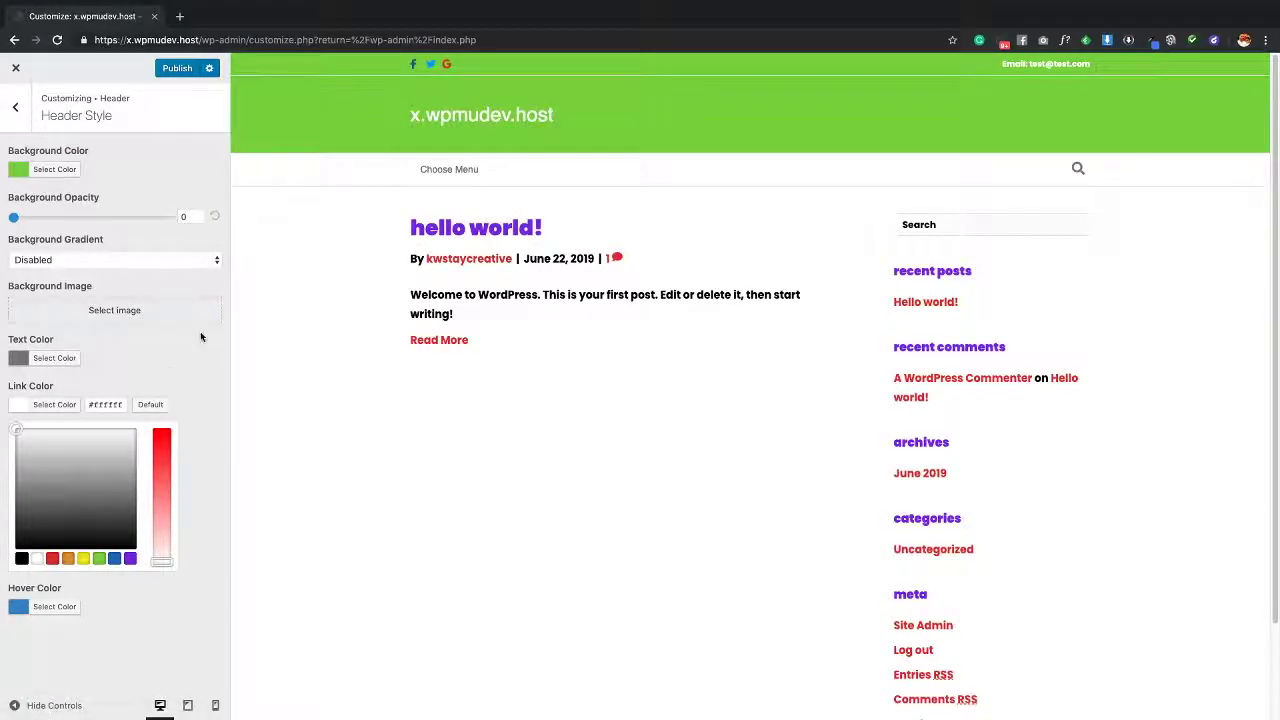
pyautogui.click(52, 607)
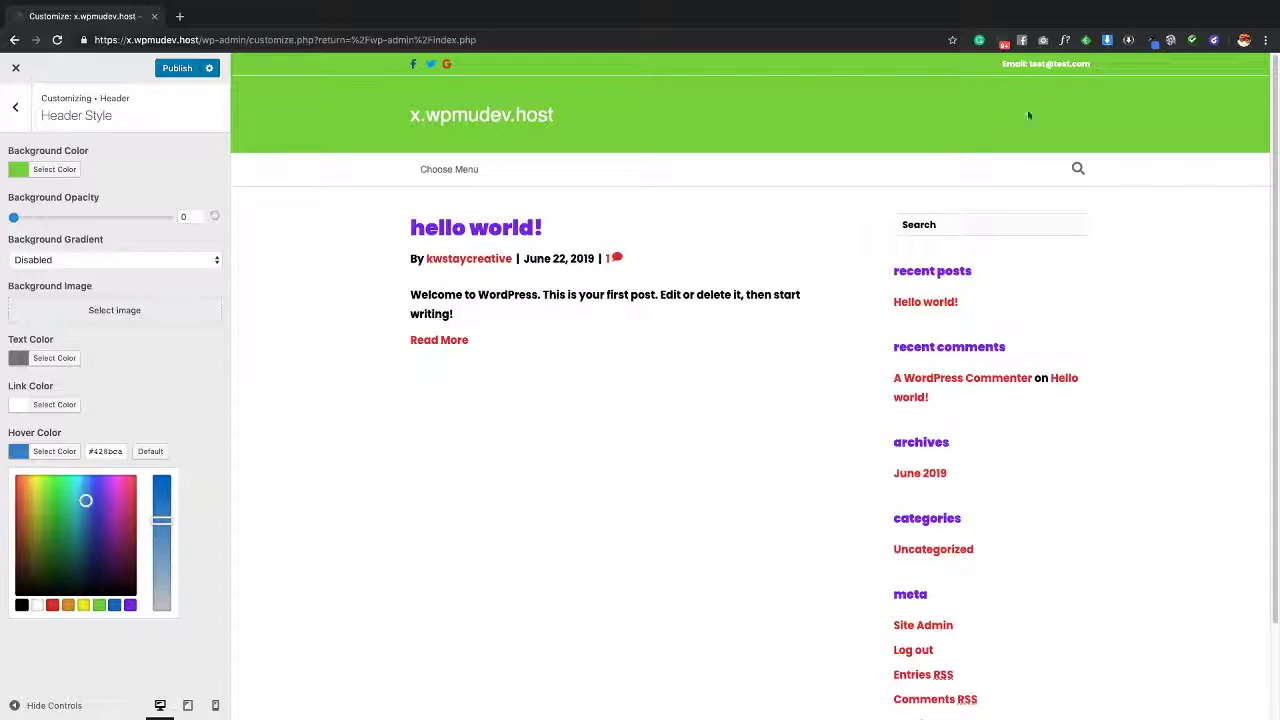
pyautogui.click(40, 358)
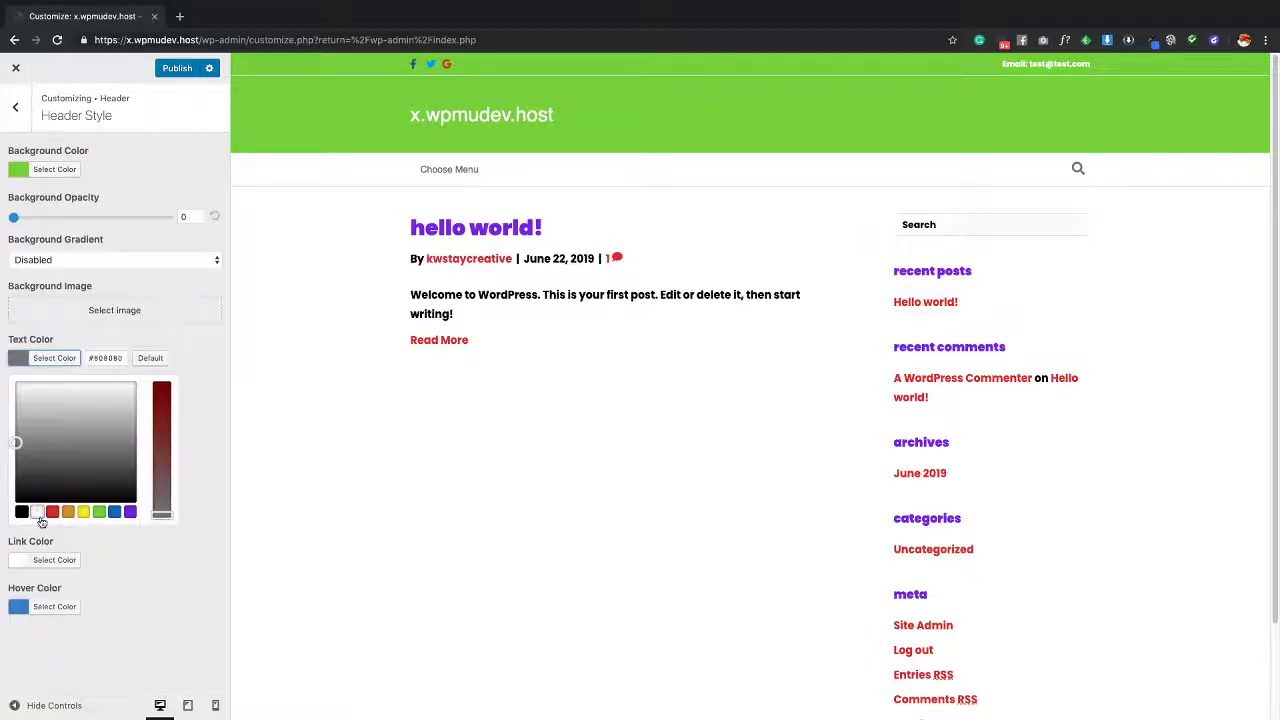
pyautogui.click(38, 512)
pyautogui.click(1128, 128)
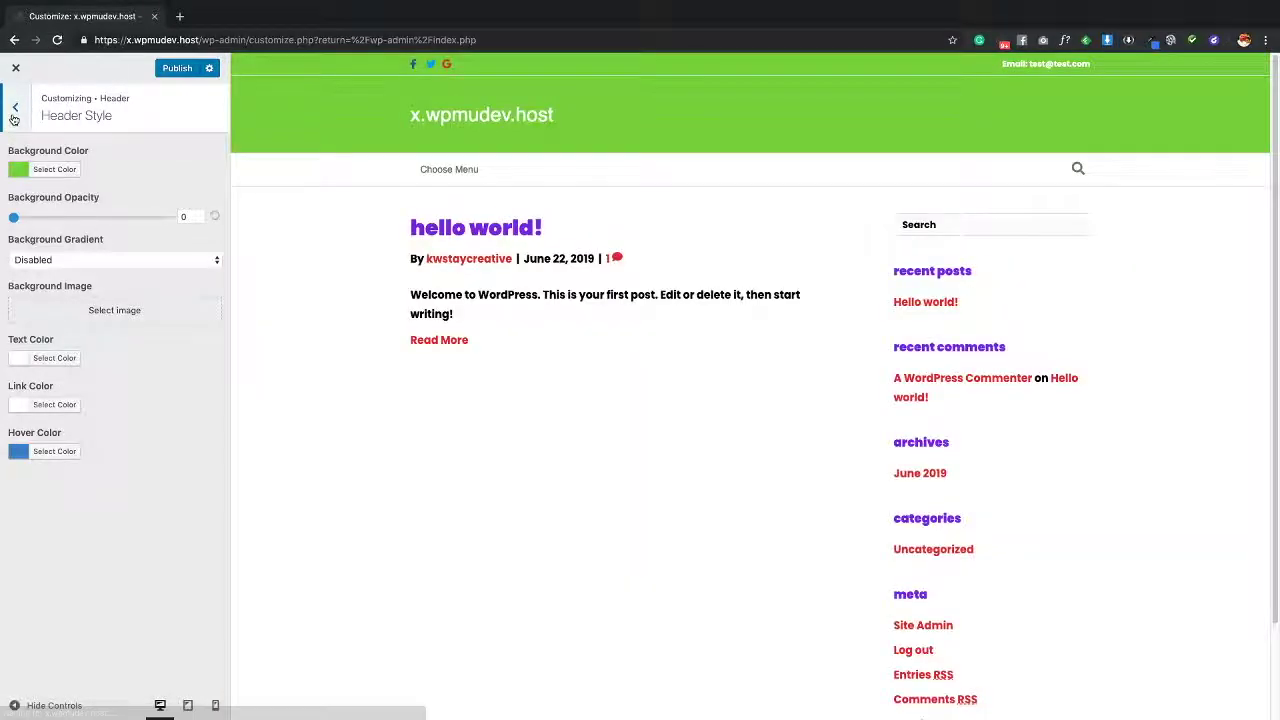
# In the Header Logo settings, set the logo type to Image and check the header in the mobile preview before returning to desktop
pyautogui.click(14, 115)
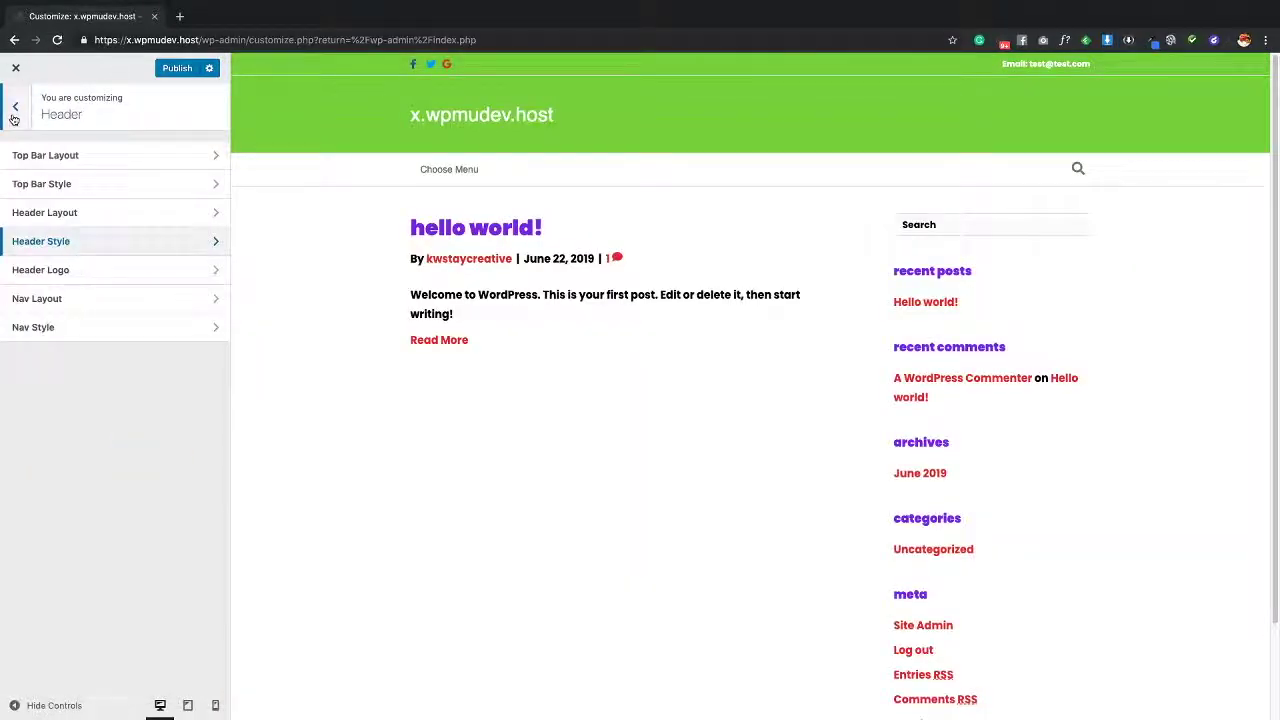
pyautogui.click(103, 270)
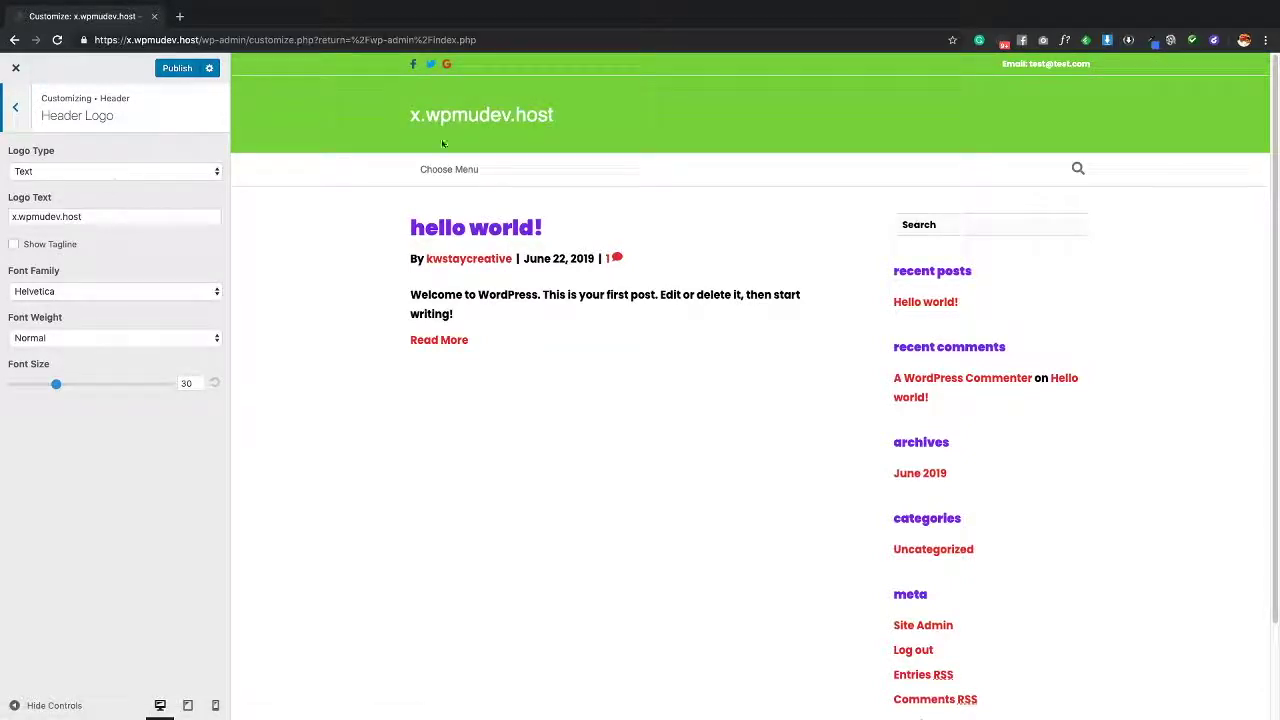
pyautogui.click(70, 172)
pyautogui.click(74, 184)
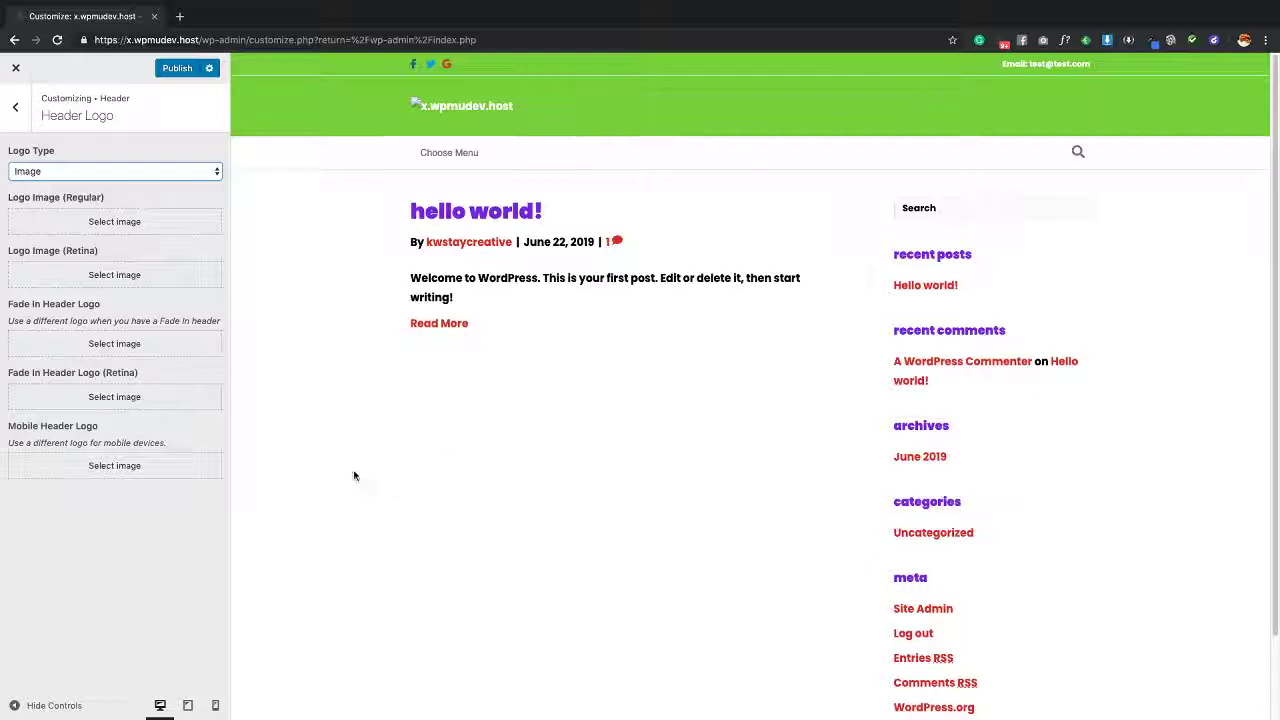
pyautogui.click(218, 704)
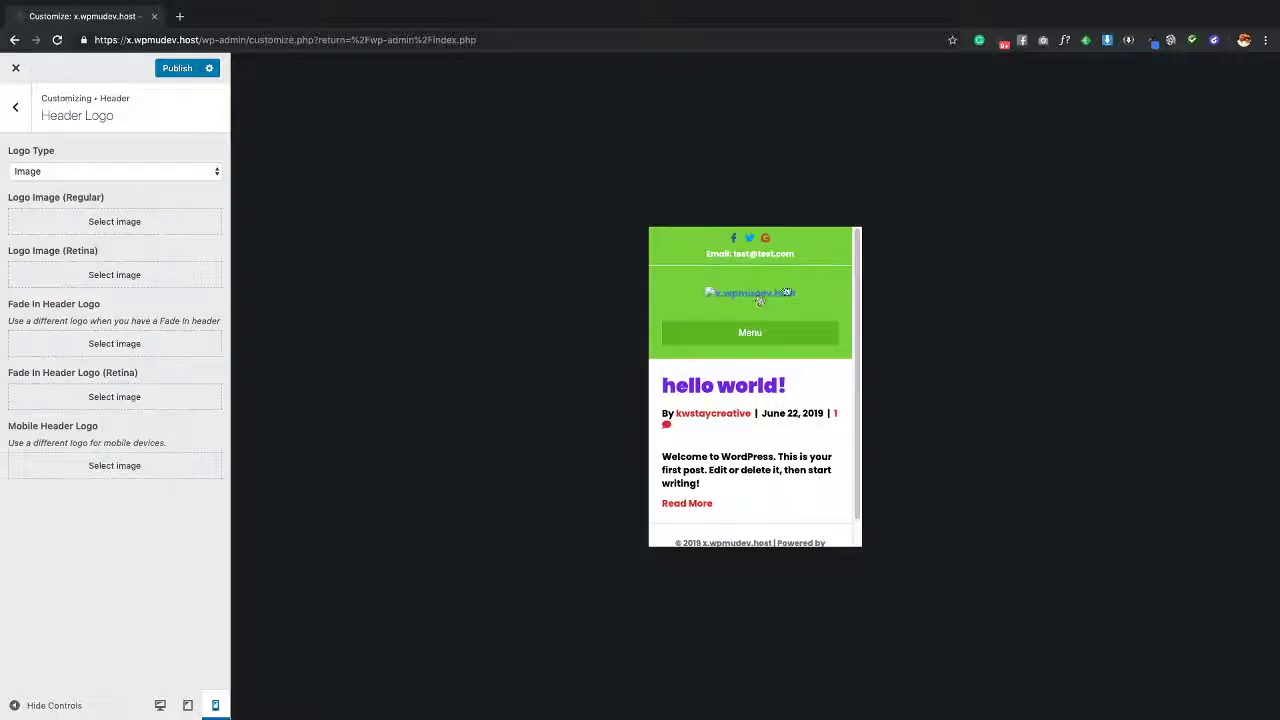
pyautogui.click(161, 705)
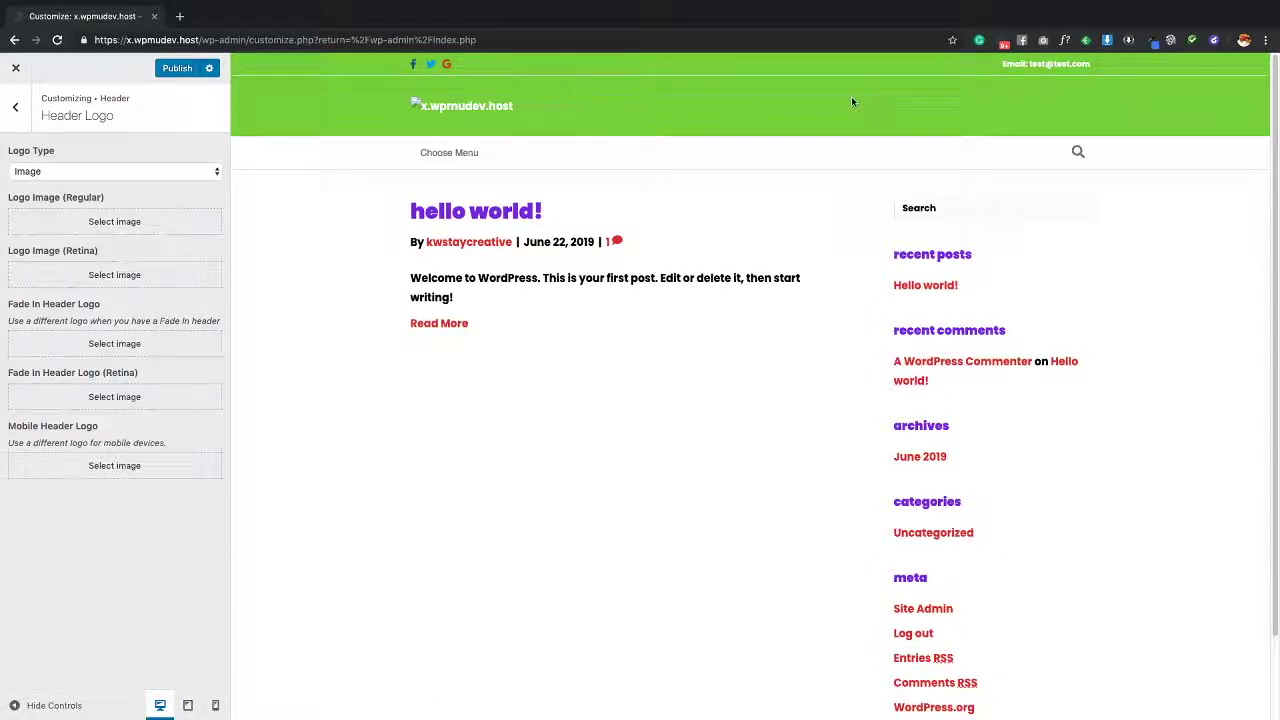
# In the header's Nav Layout settings, disable the nav search icon
pyautogui.click(15, 106)
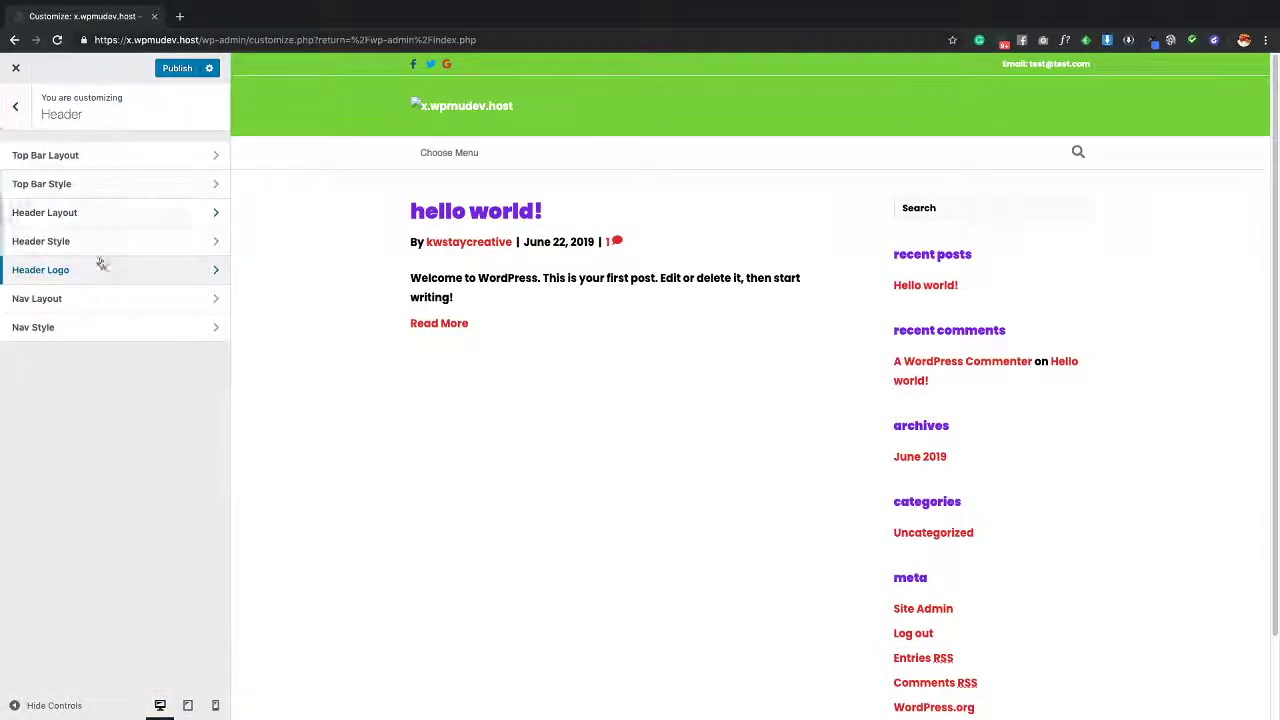
pyautogui.click(93, 300)
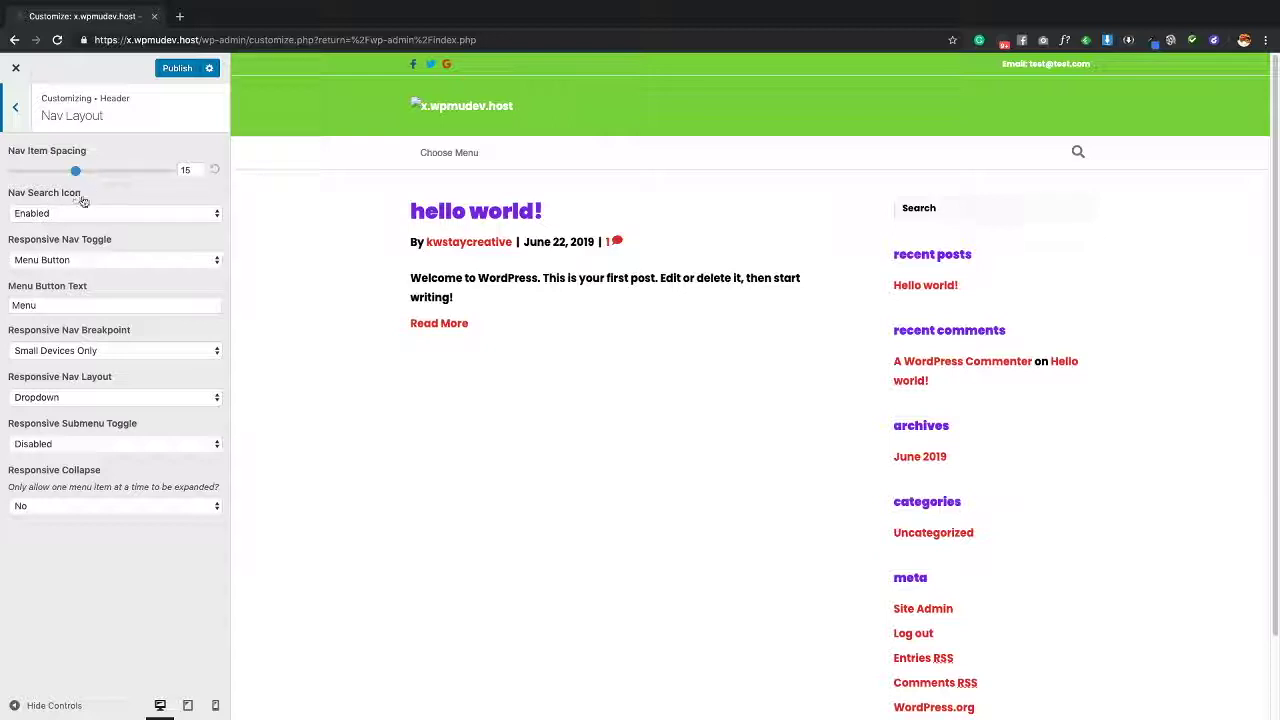
pyautogui.click(153, 215)
pyautogui.click(153, 222)
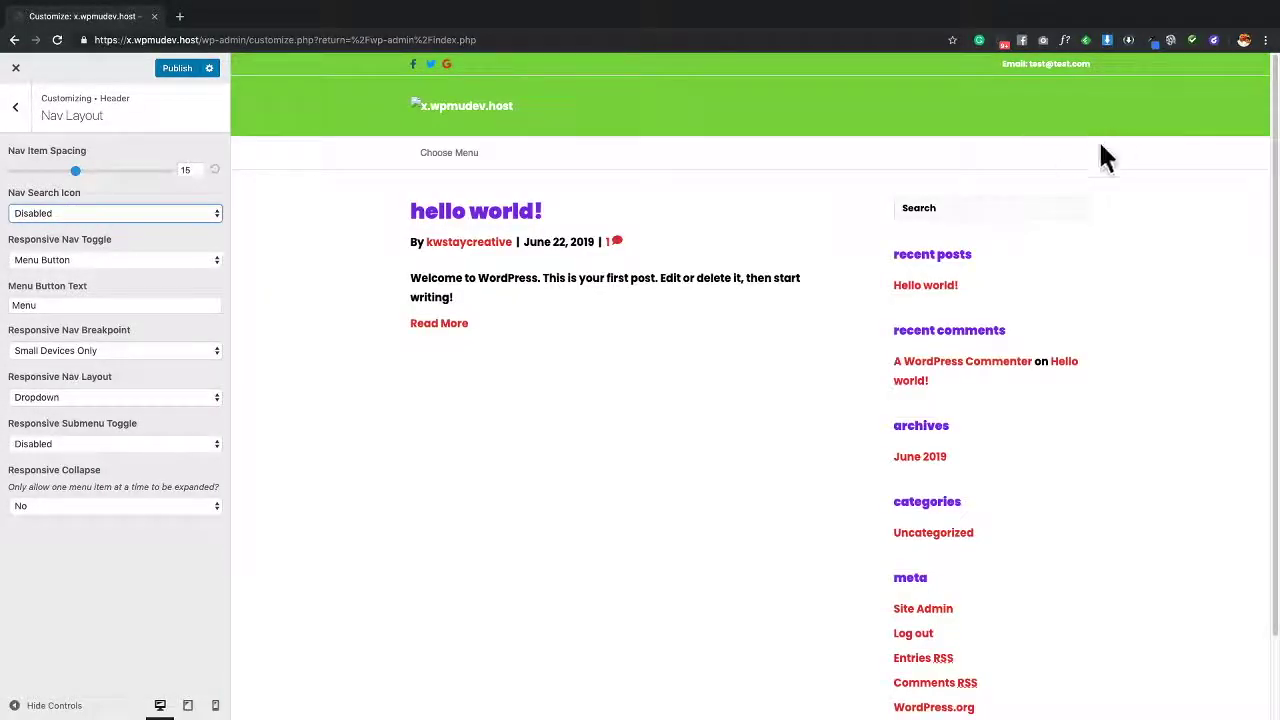
# Set the responsive nav toggle to Hamburger Icon and test the menu icon in the mobile preview
pyautogui.click(124, 263)
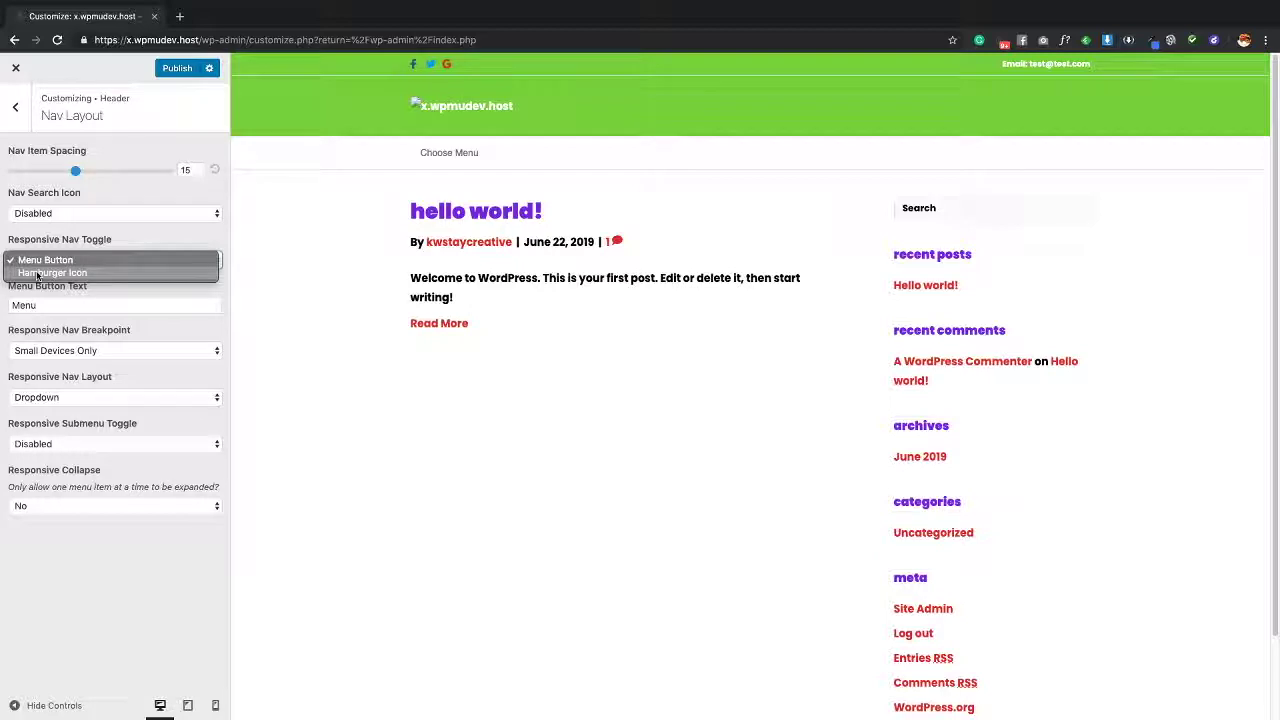
pyautogui.click(165, 238)
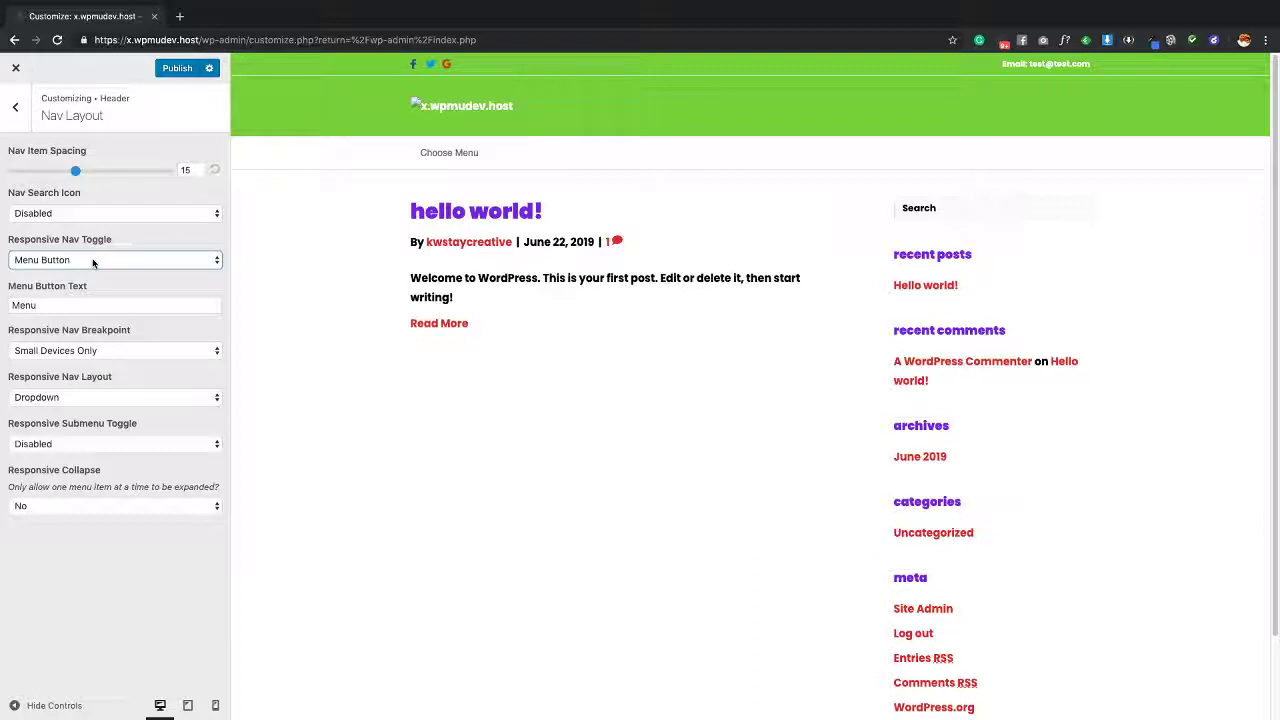
pyautogui.click(215, 705)
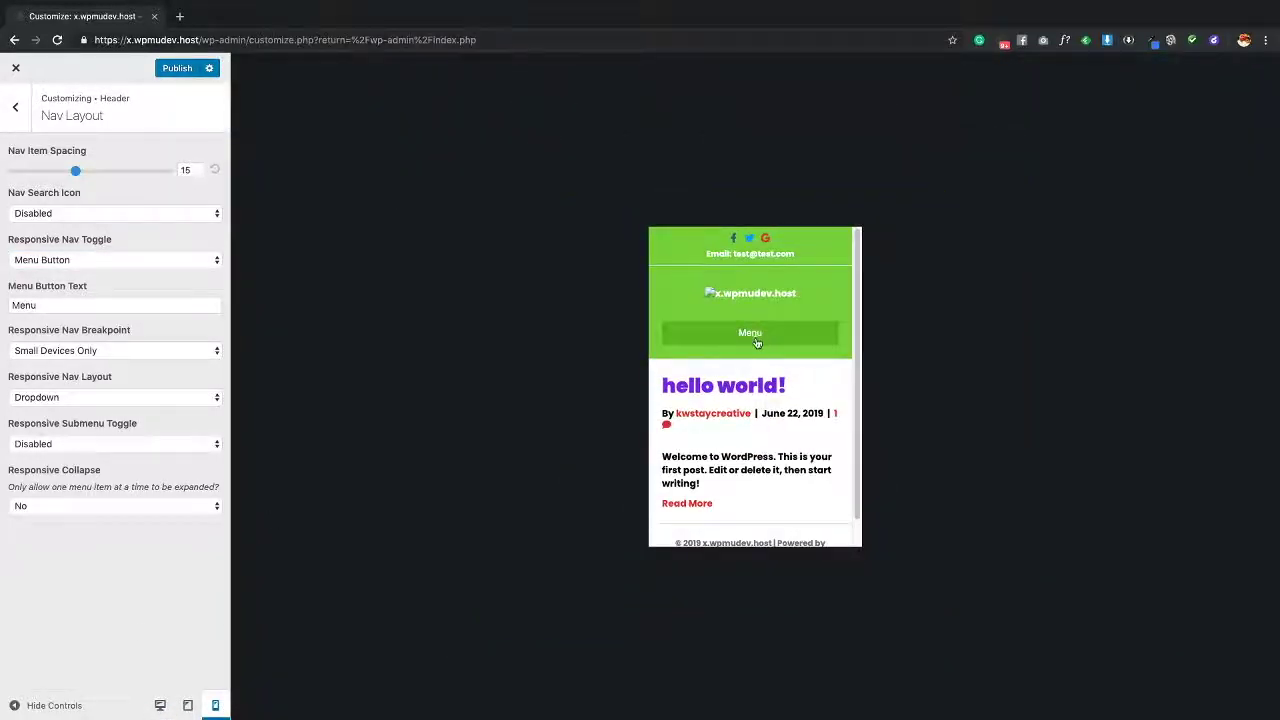
pyautogui.click(127, 267)
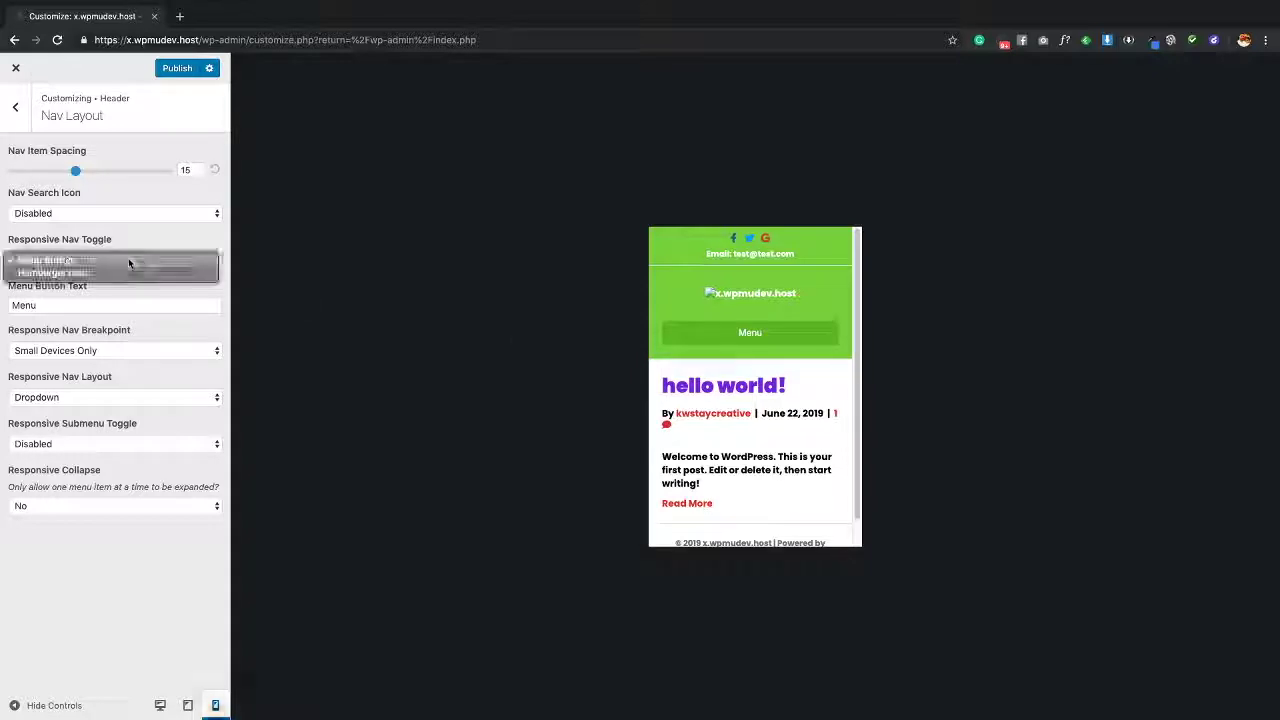
pyautogui.click(120, 276)
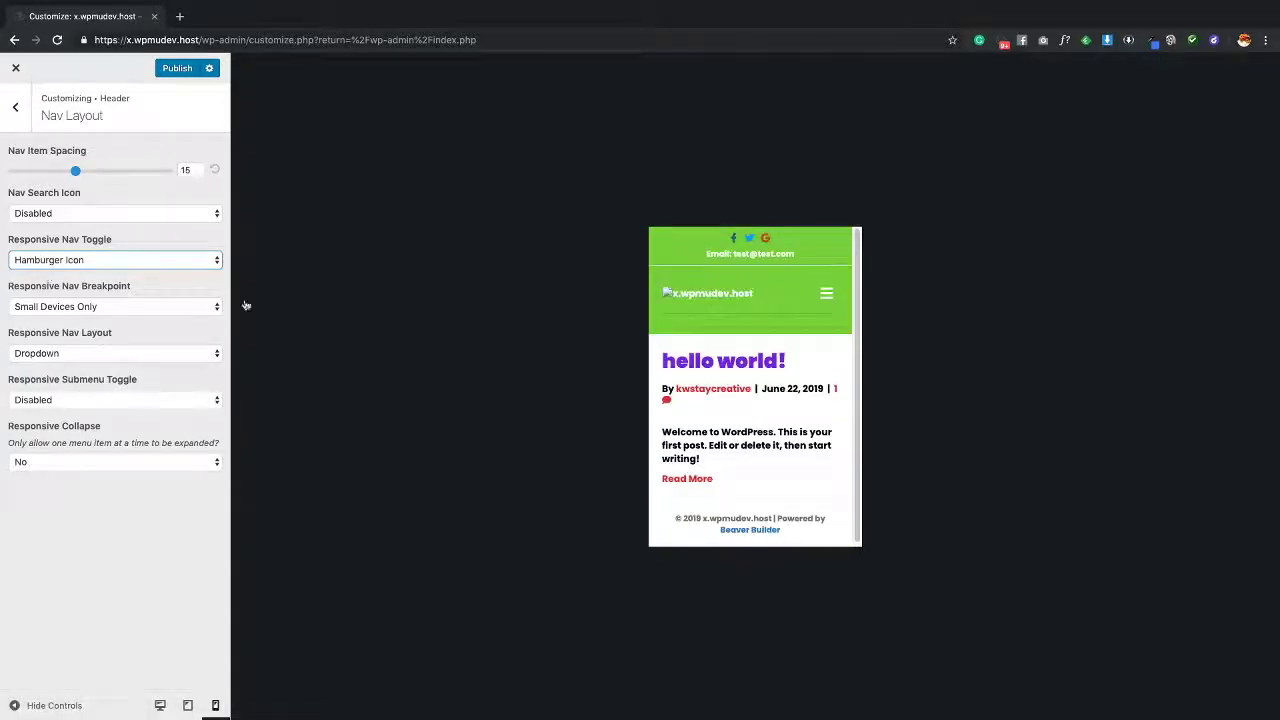
pyautogui.click(826, 295)
pyautogui.click(826, 295)
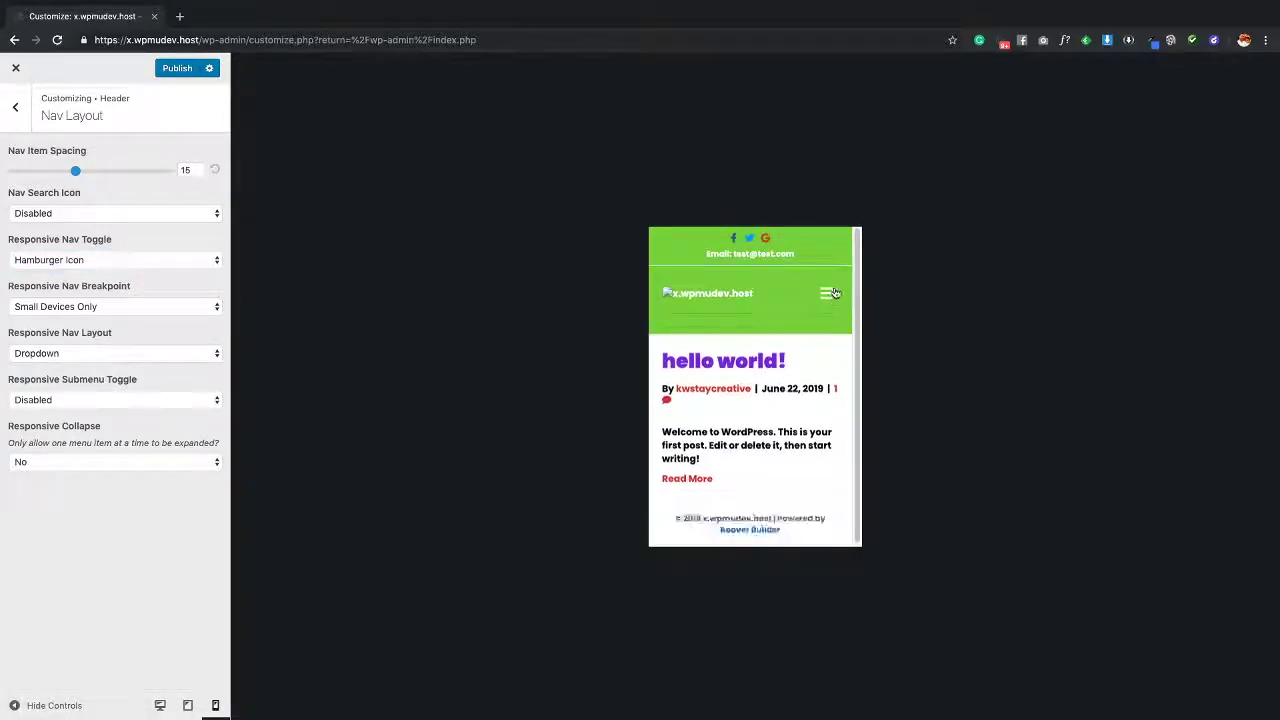
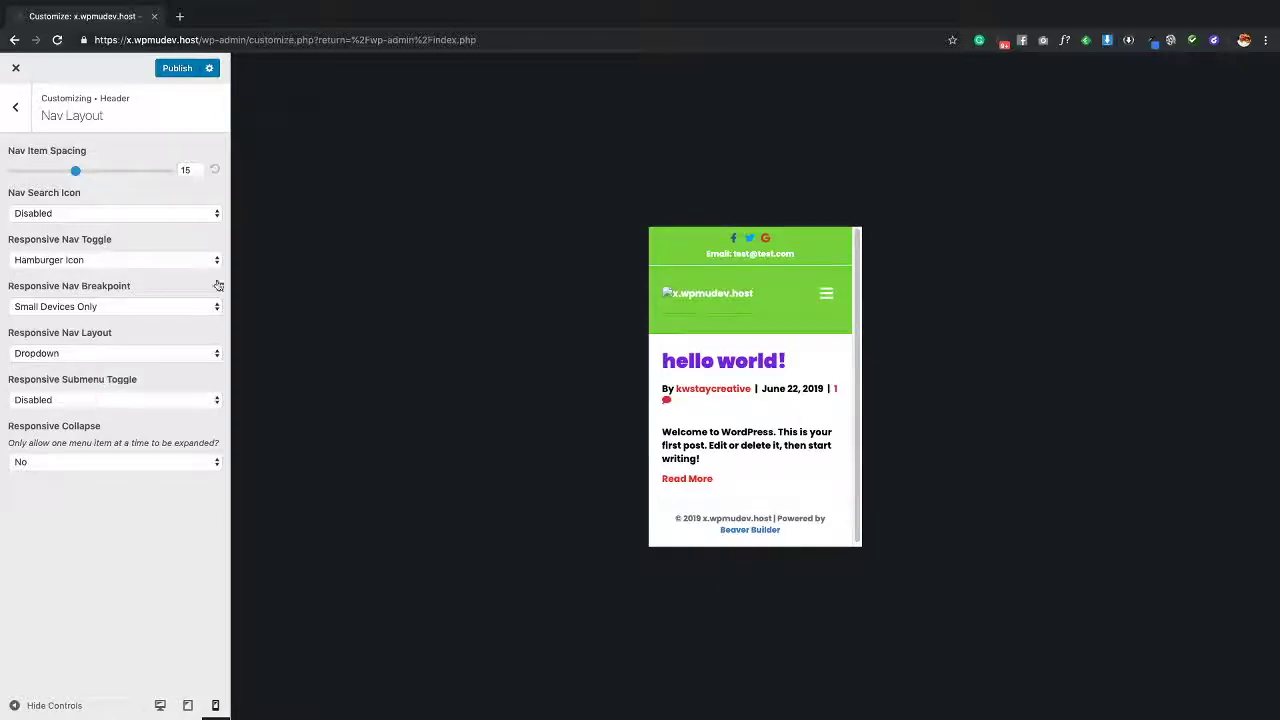
# Try the Medium & Small Devices Only responsive nav breakpoint and test the hamburger menu in the tablet preview
pyautogui.click(187, 705)
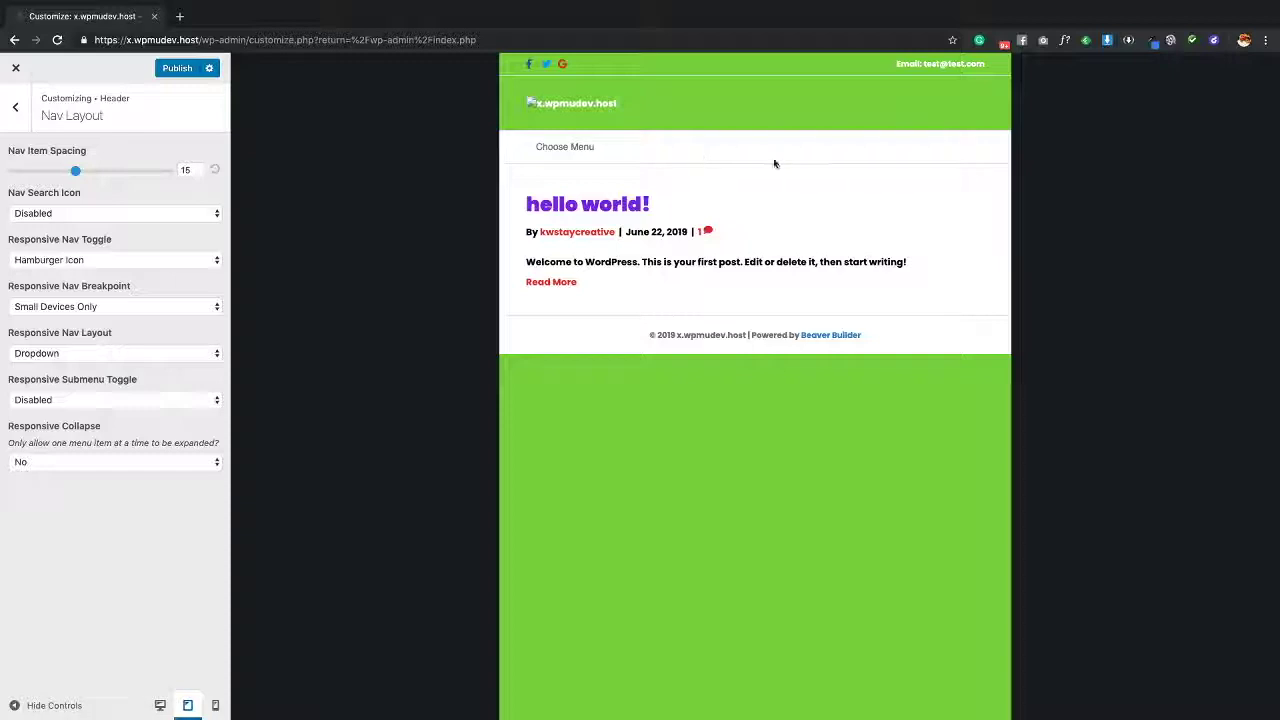
pyautogui.click(138, 309)
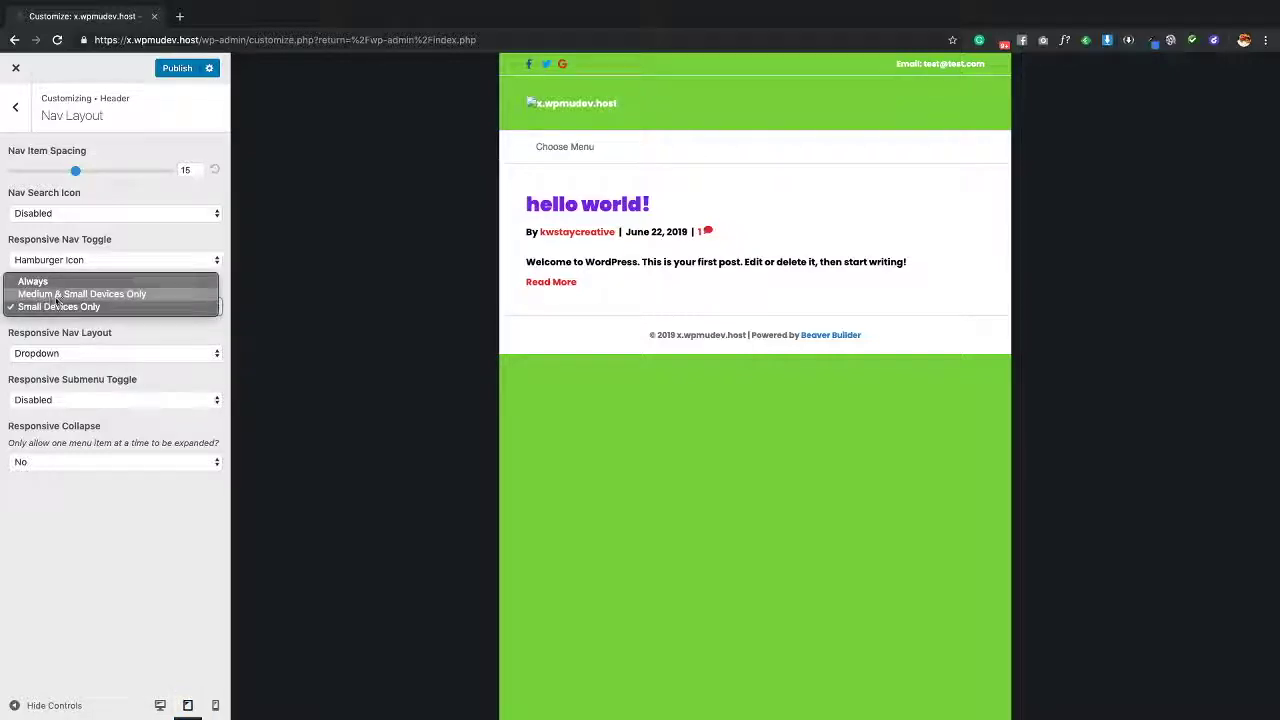
pyautogui.click(90, 295)
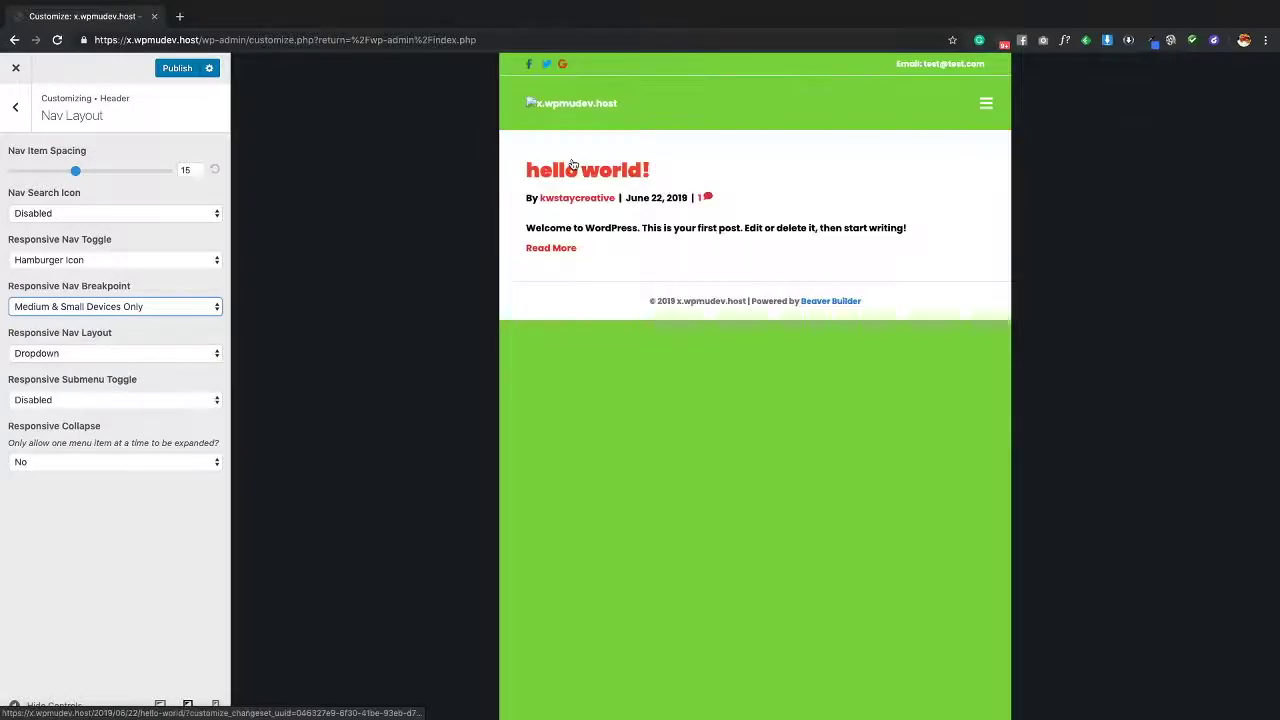
pyautogui.click(987, 107)
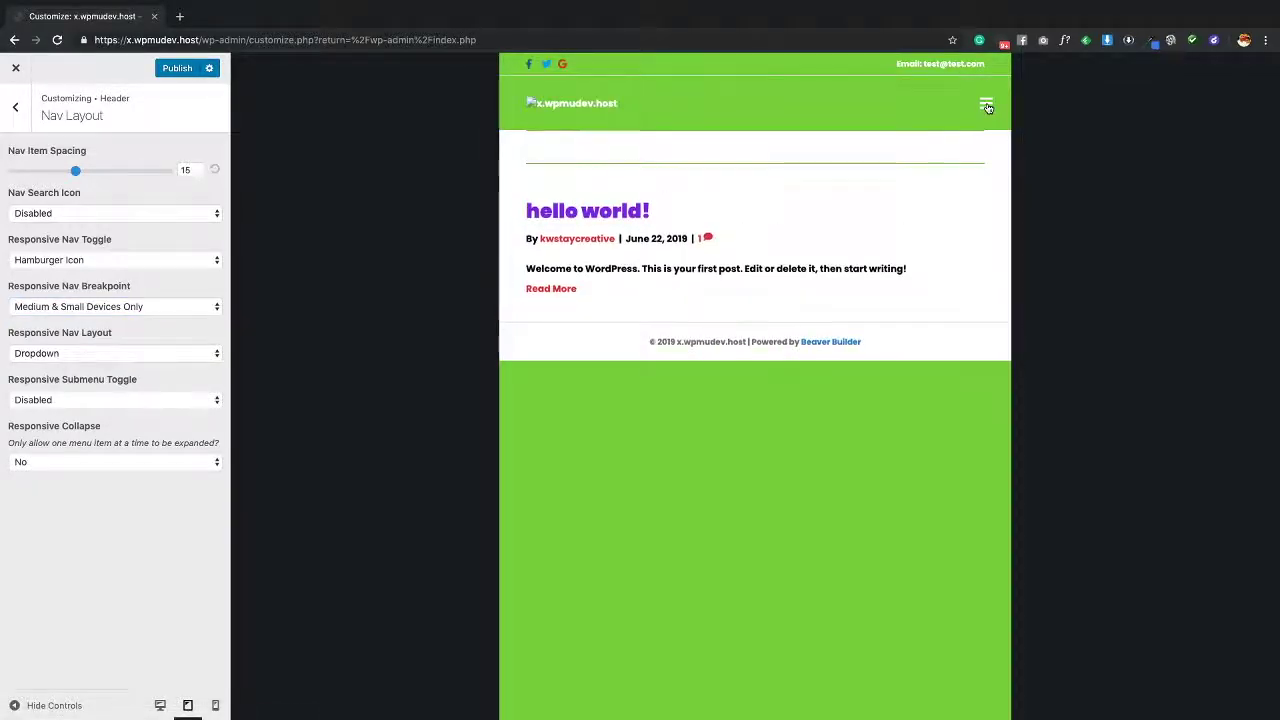
pyautogui.click(987, 107)
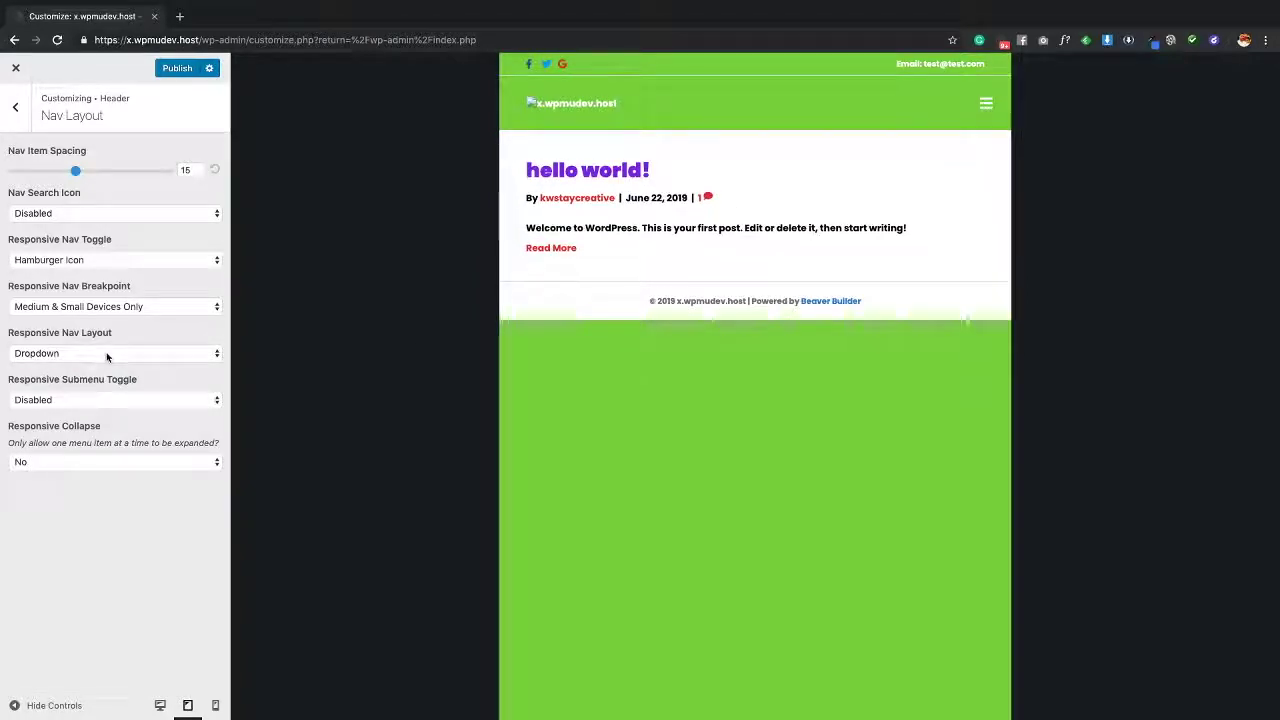
# Set the responsive nav breakpoint to Always and test the hamburger icon in the desktop preview
pyautogui.click(160, 705)
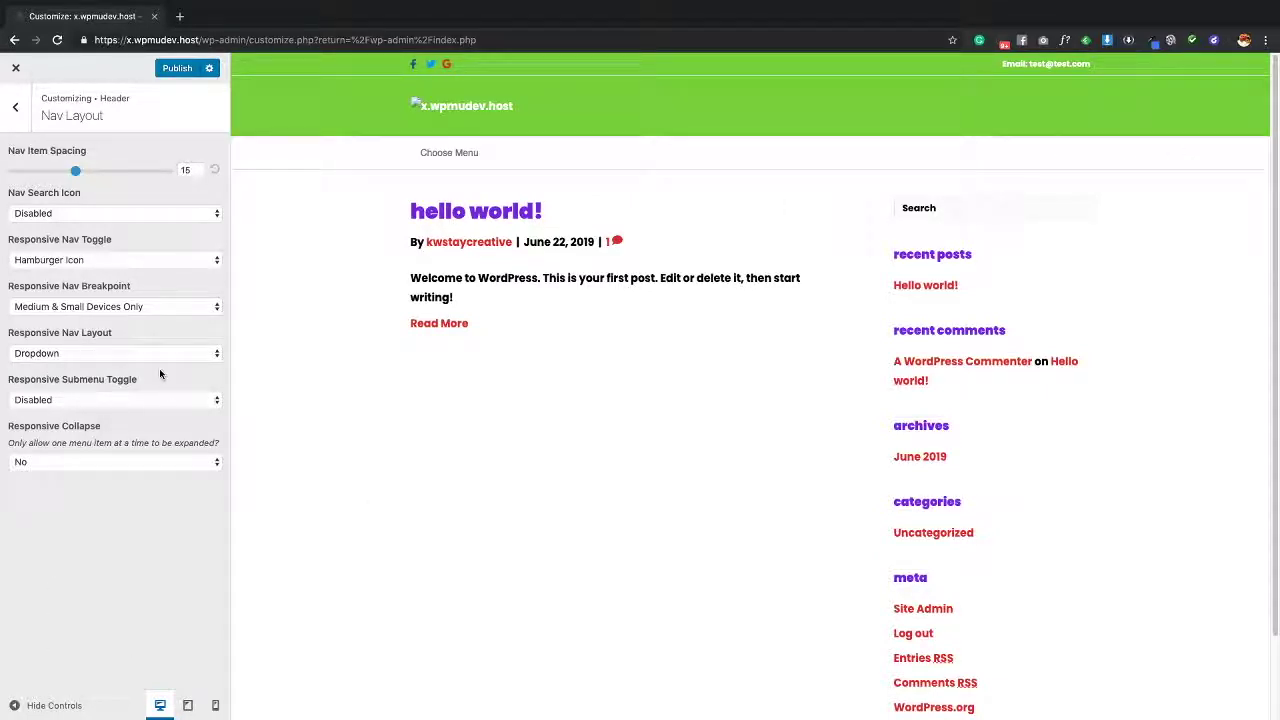
pyautogui.click(151, 304)
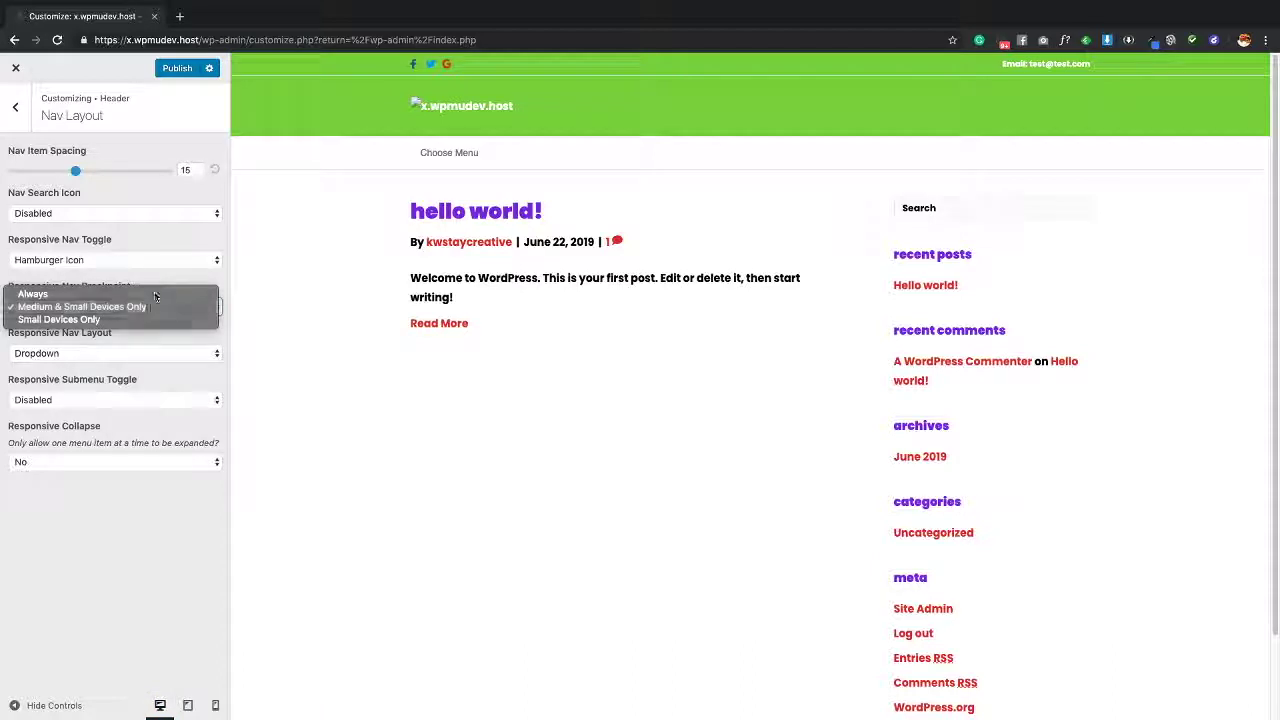
pyautogui.click(154, 291)
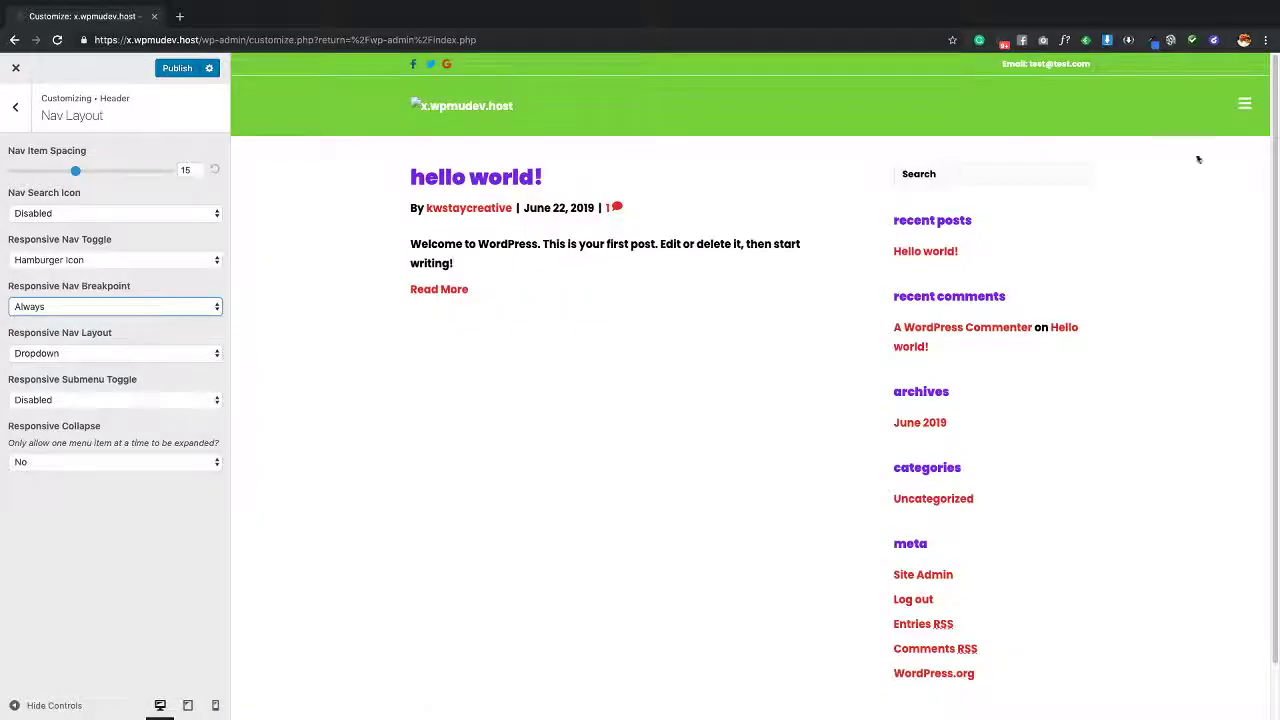
pyautogui.click(1246, 111)
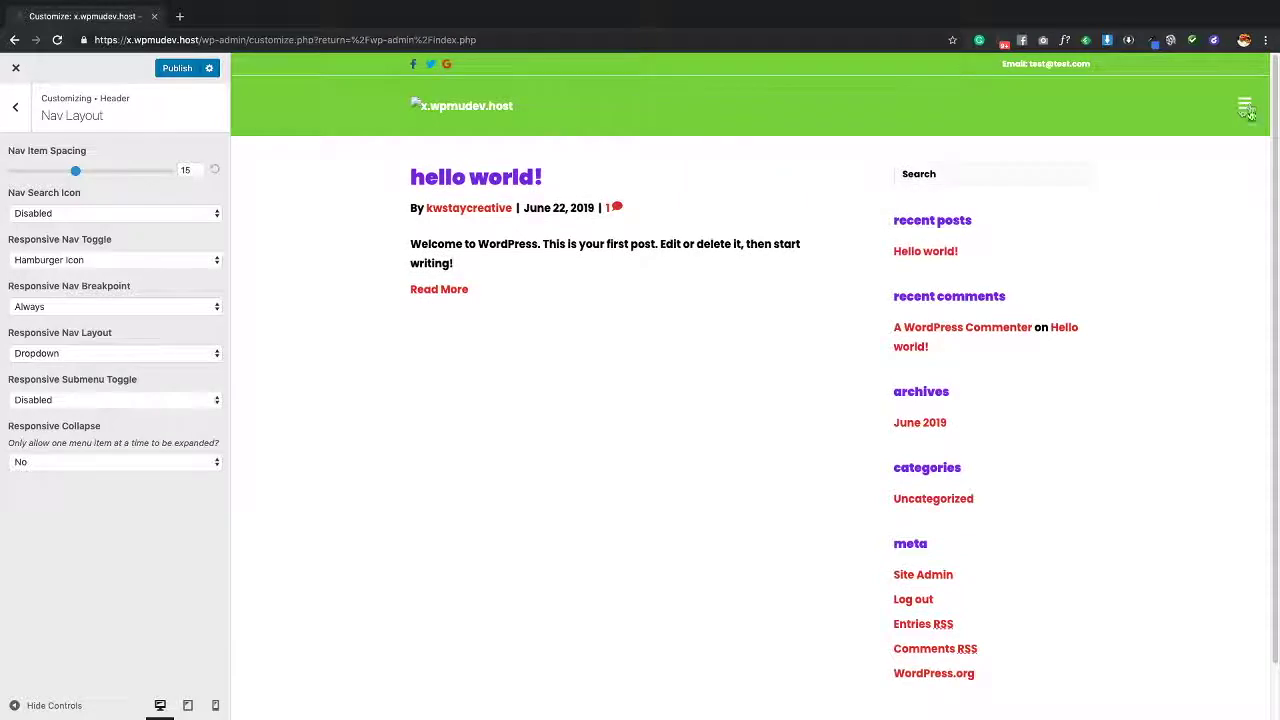
# Keep the responsive nav layout on Dropdown and examine how the hamburger menu expands in the page preview
pyautogui.click(114, 355)
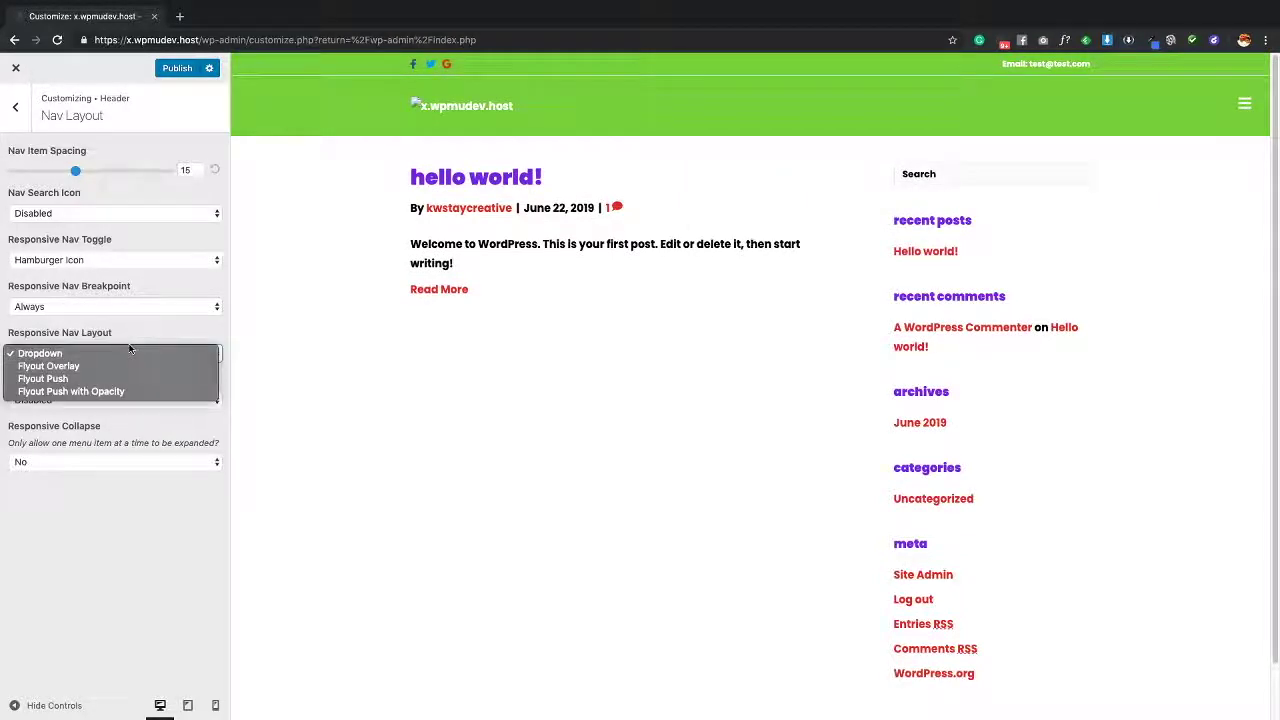
pyautogui.click(88, 355)
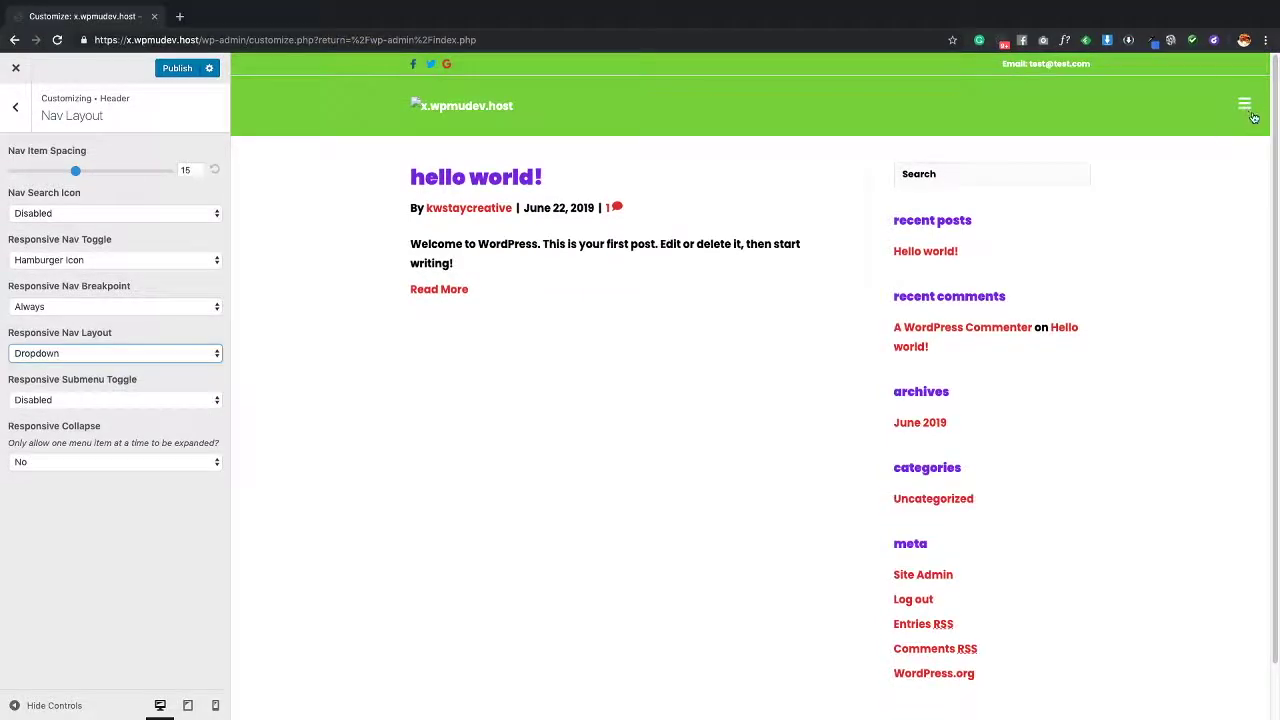
pyautogui.click(1246, 106)
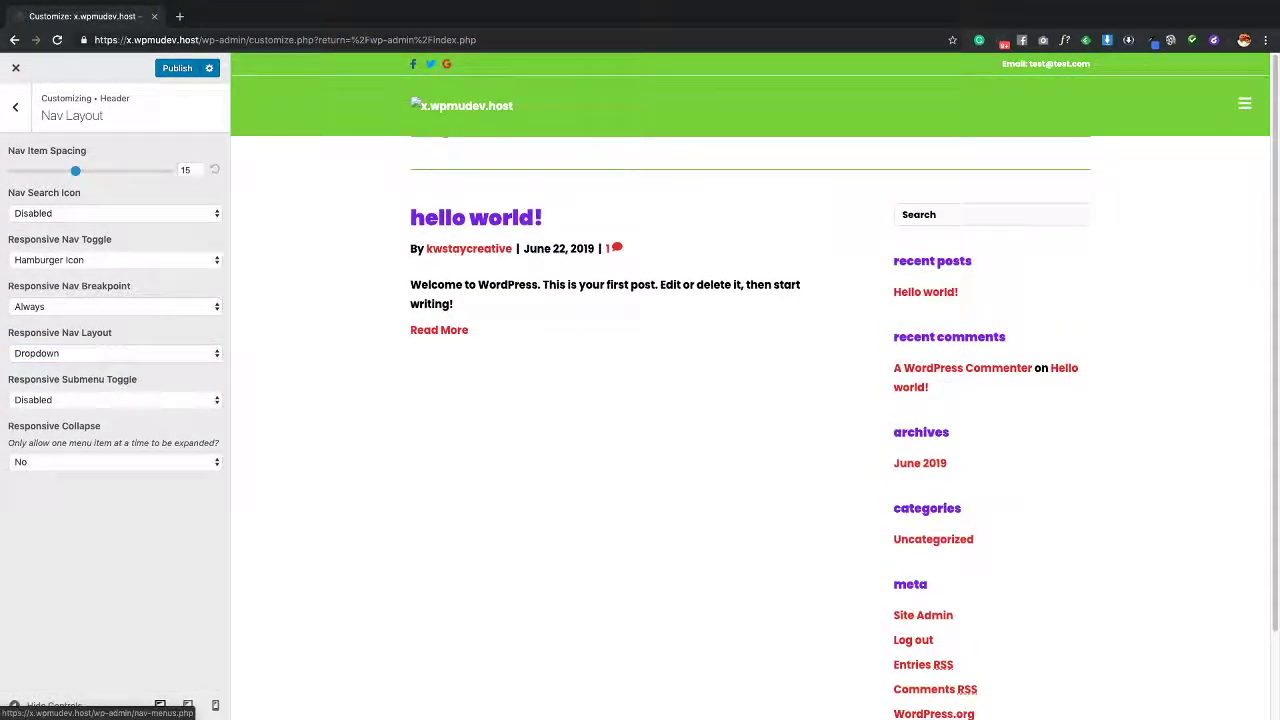
pyautogui.click(1238, 115)
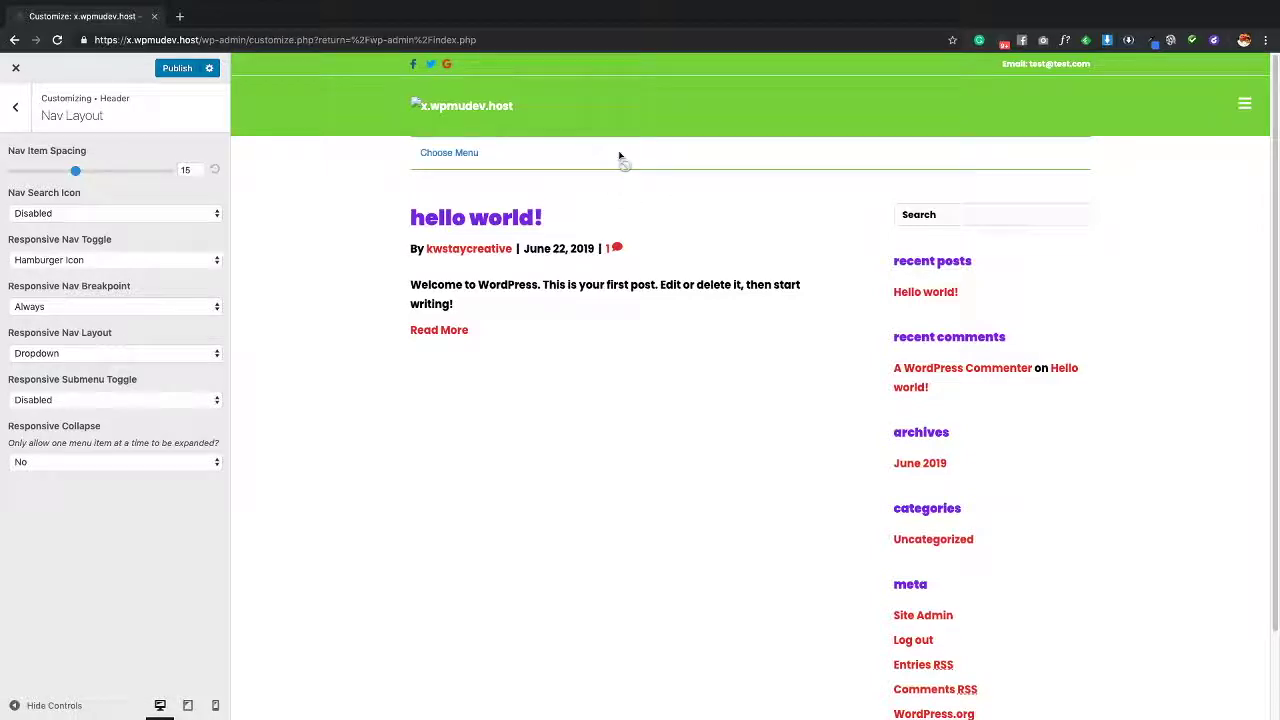
# Set the responsive nav layout to Flyout Overlay, and open and close the flyout menu in the preview
pyautogui.click(127, 353)
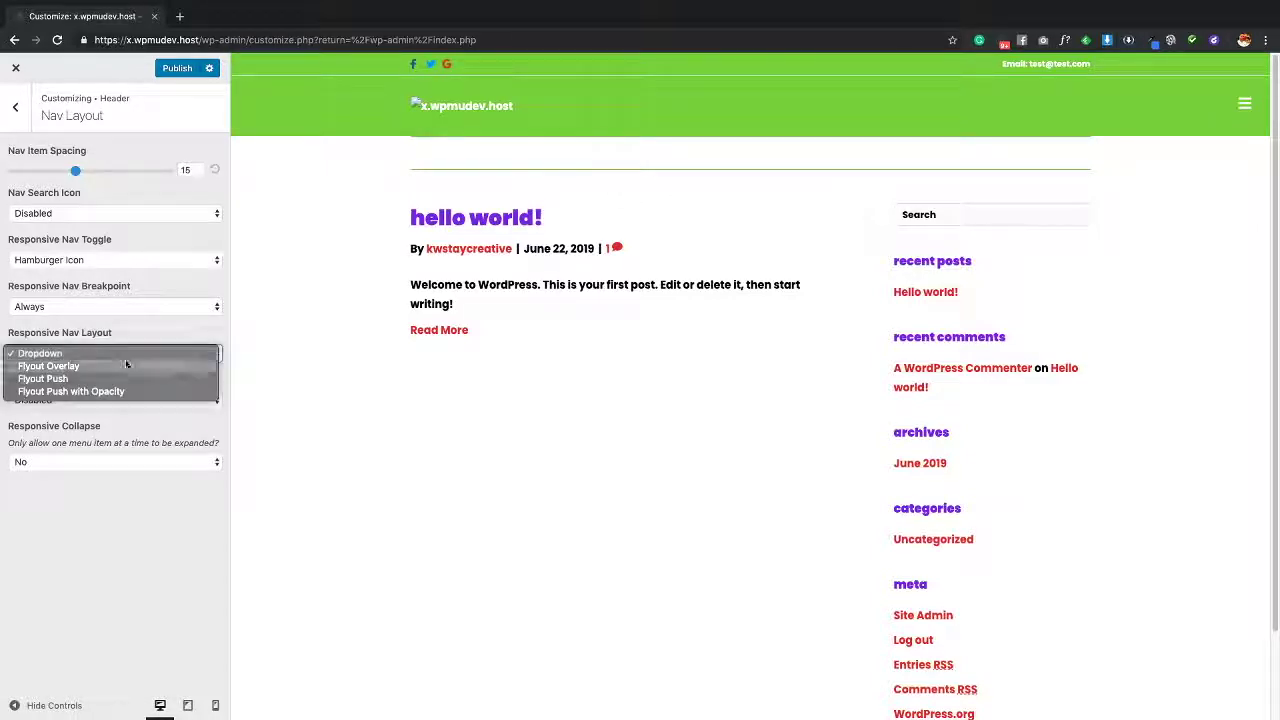
pyautogui.click(124, 369)
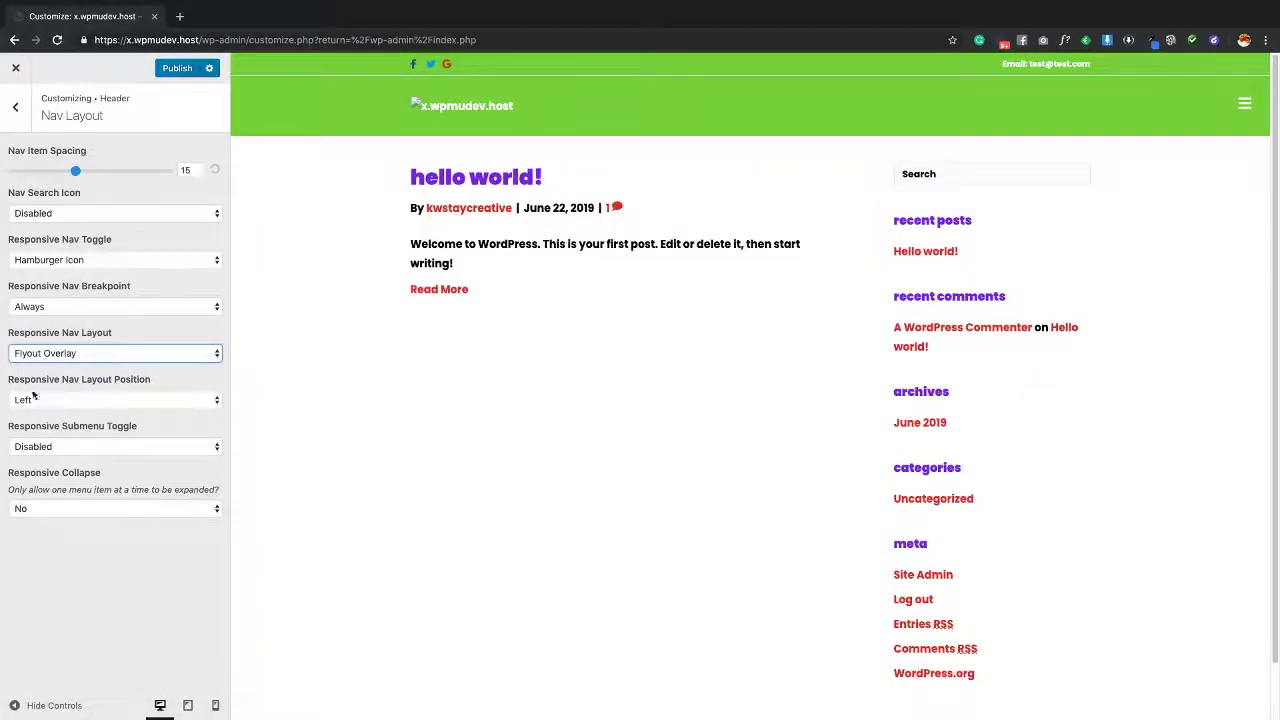
pyautogui.click(1243, 110)
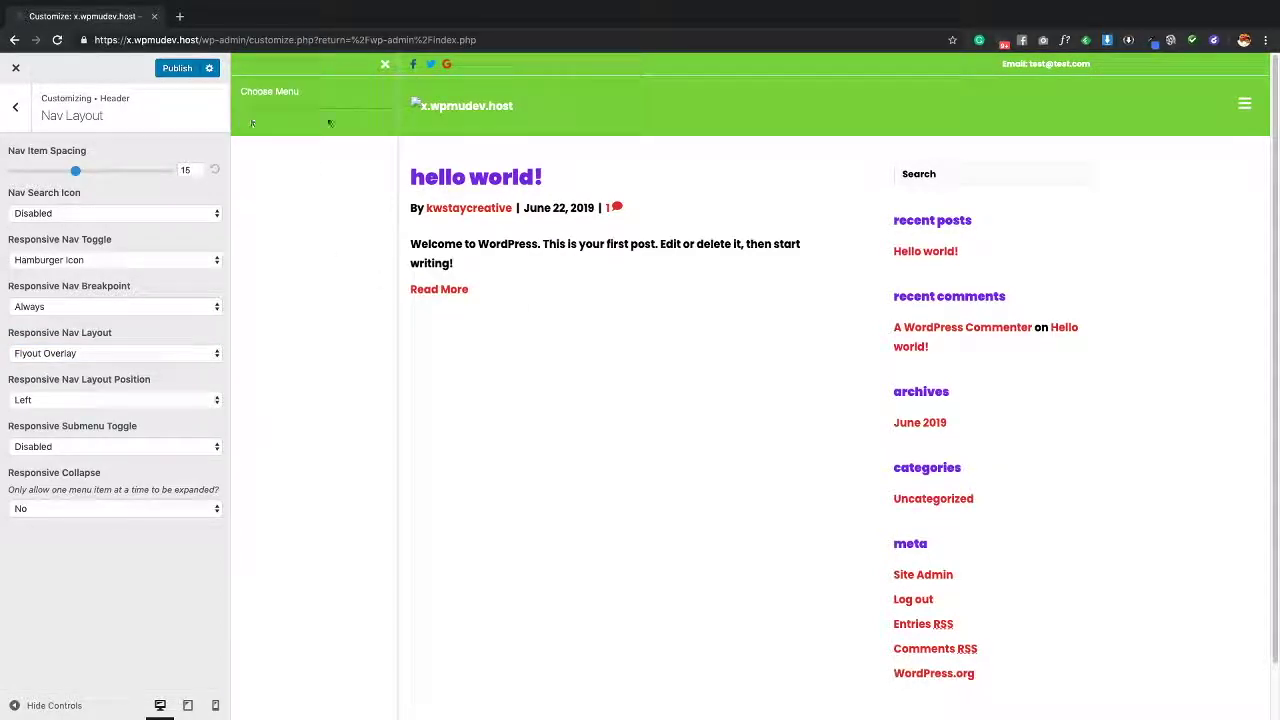
pyautogui.click(386, 68)
# Set the responsive nav layout position to Right, and open and close the flyout menu to check it
pyautogui.click(115, 400)
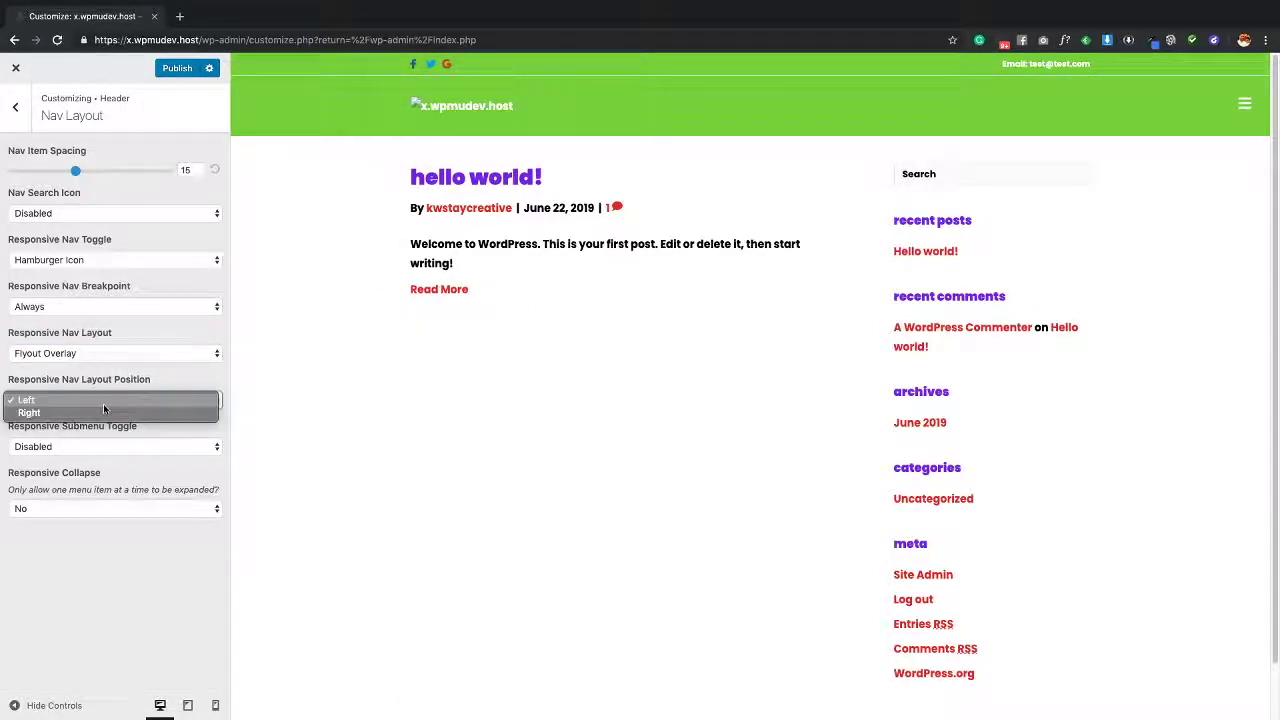
pyautogui.click(40, 414)
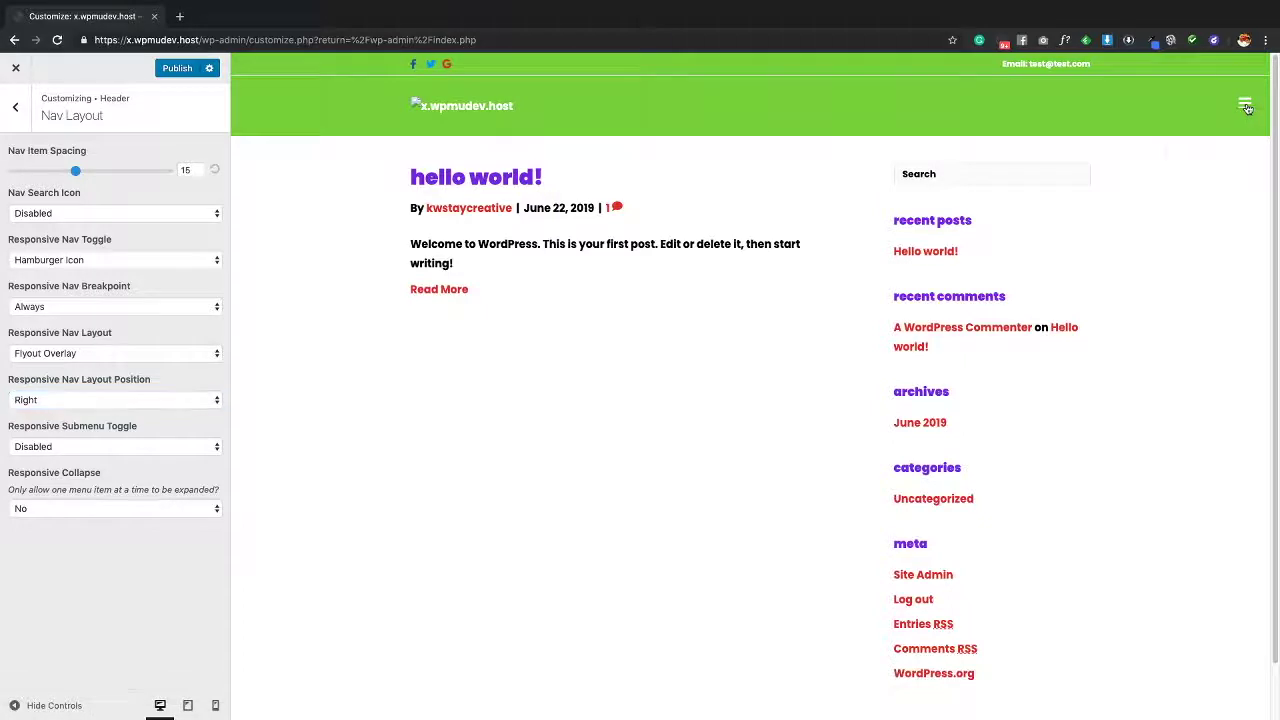
pyautogui.click(1244, 104)
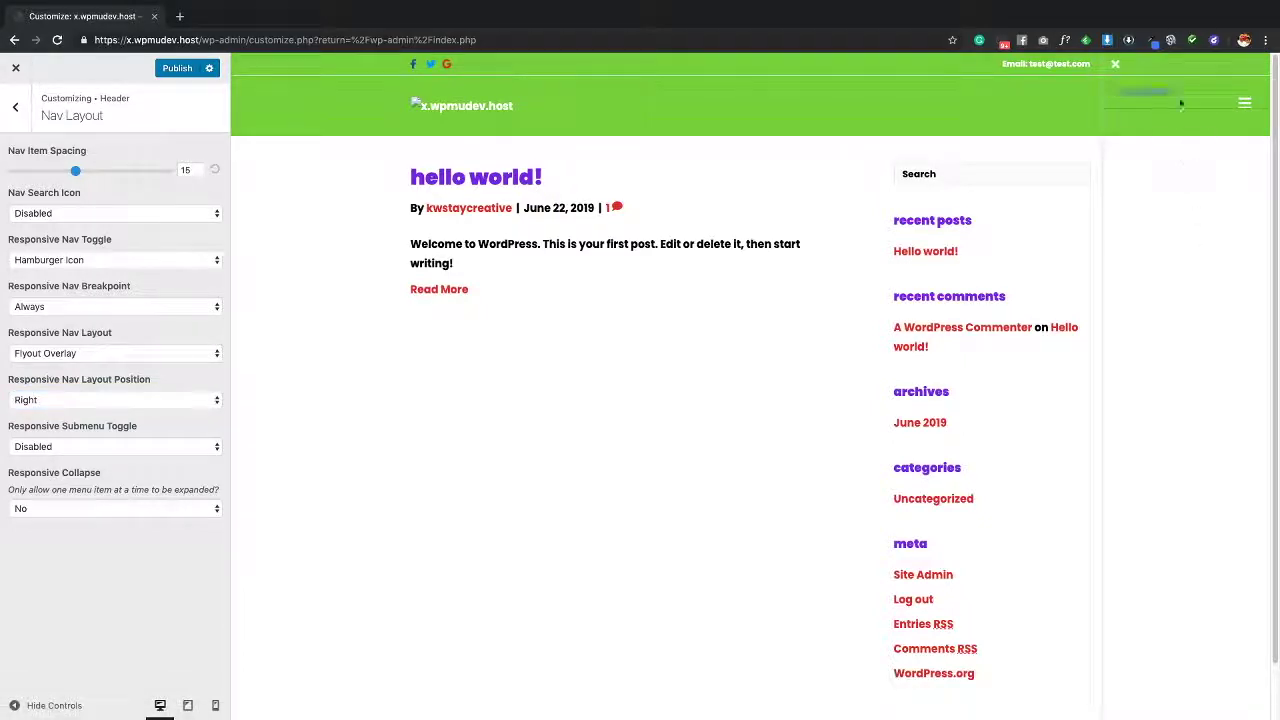
pyautogui.click(1116, 65)
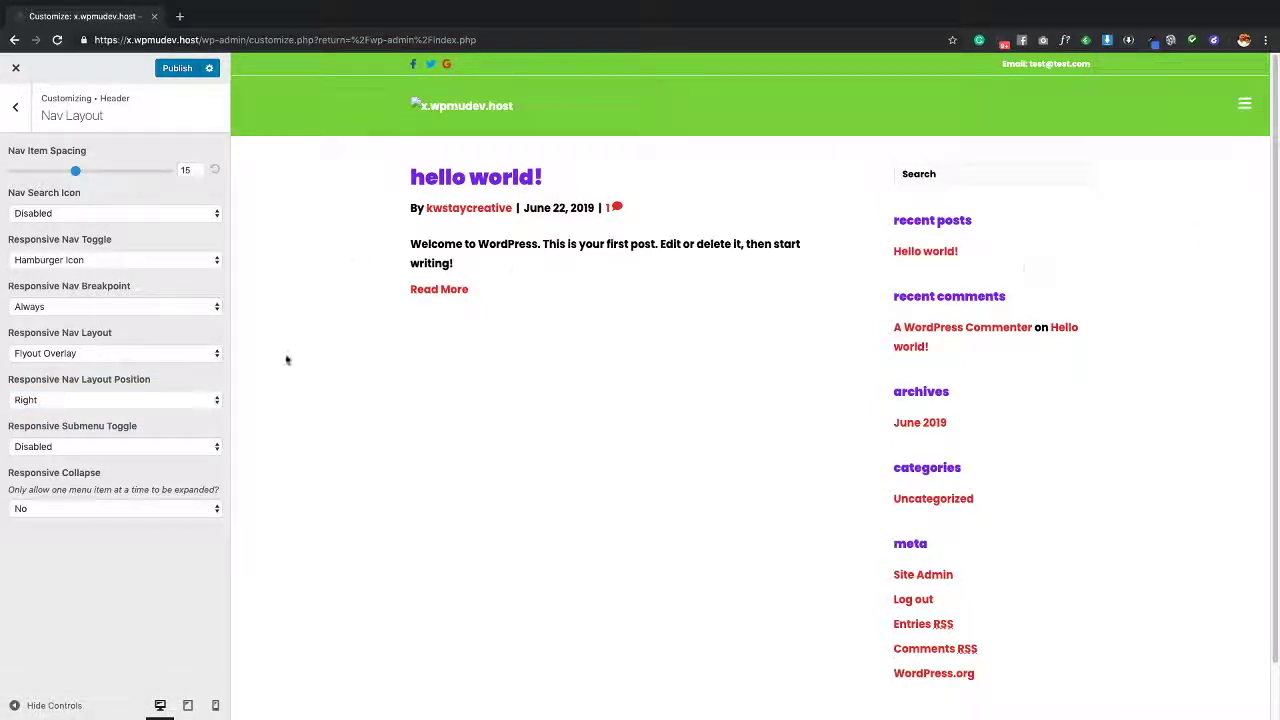
# Set the responsive nav layout to Flyout Push, and open and close the flyout menu in the page preview
pyautogui.click(110, 352)
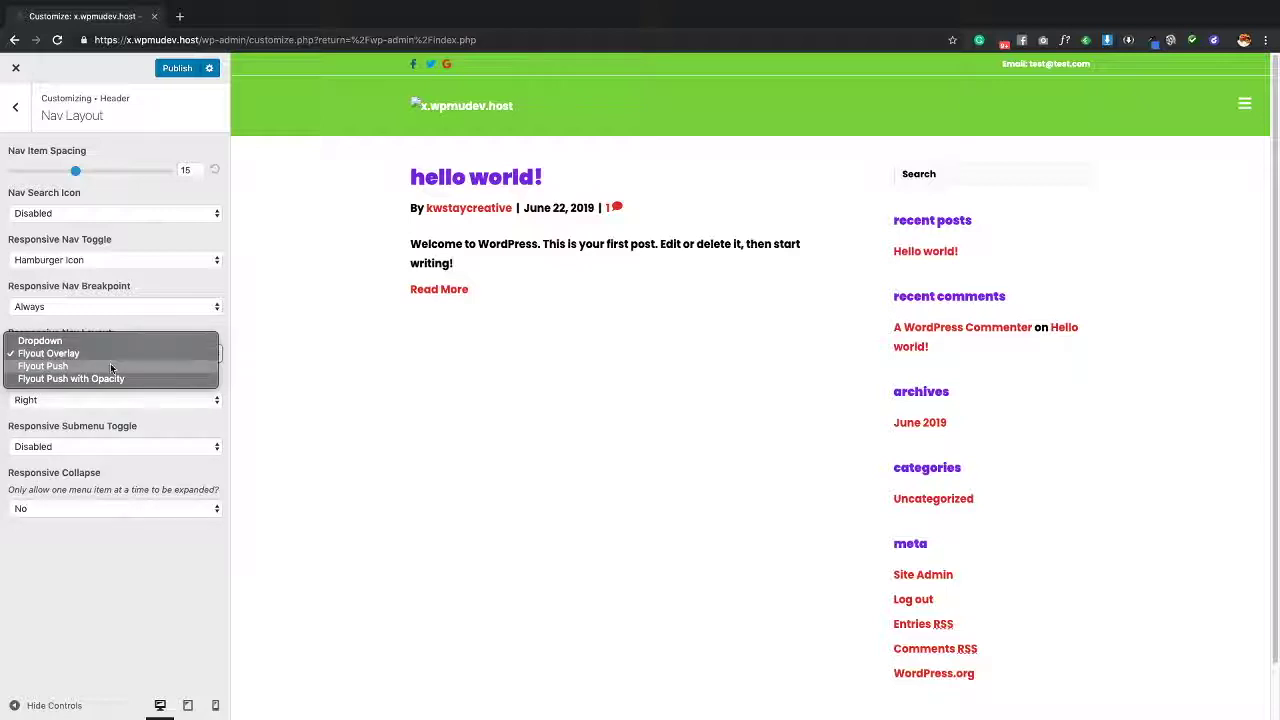
pyautogui.click(115, 367)
pyautogui.click(119, 362)
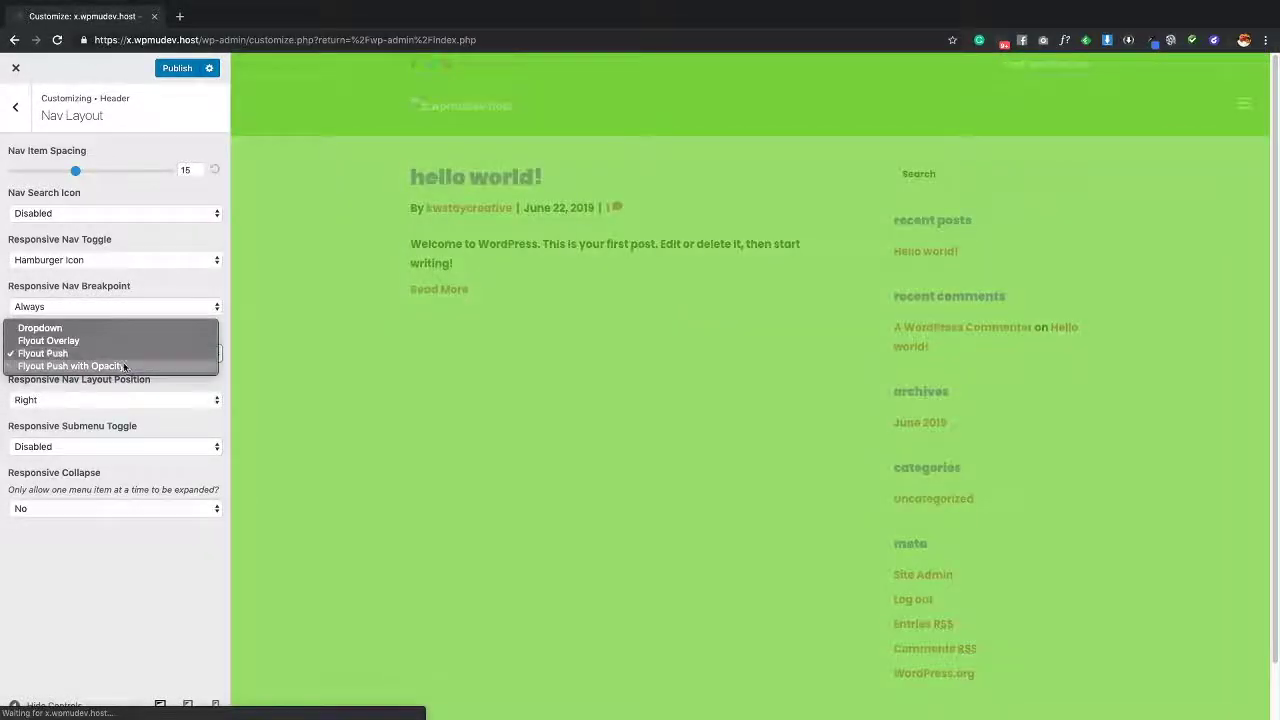
pyautogui.click(138, 350)
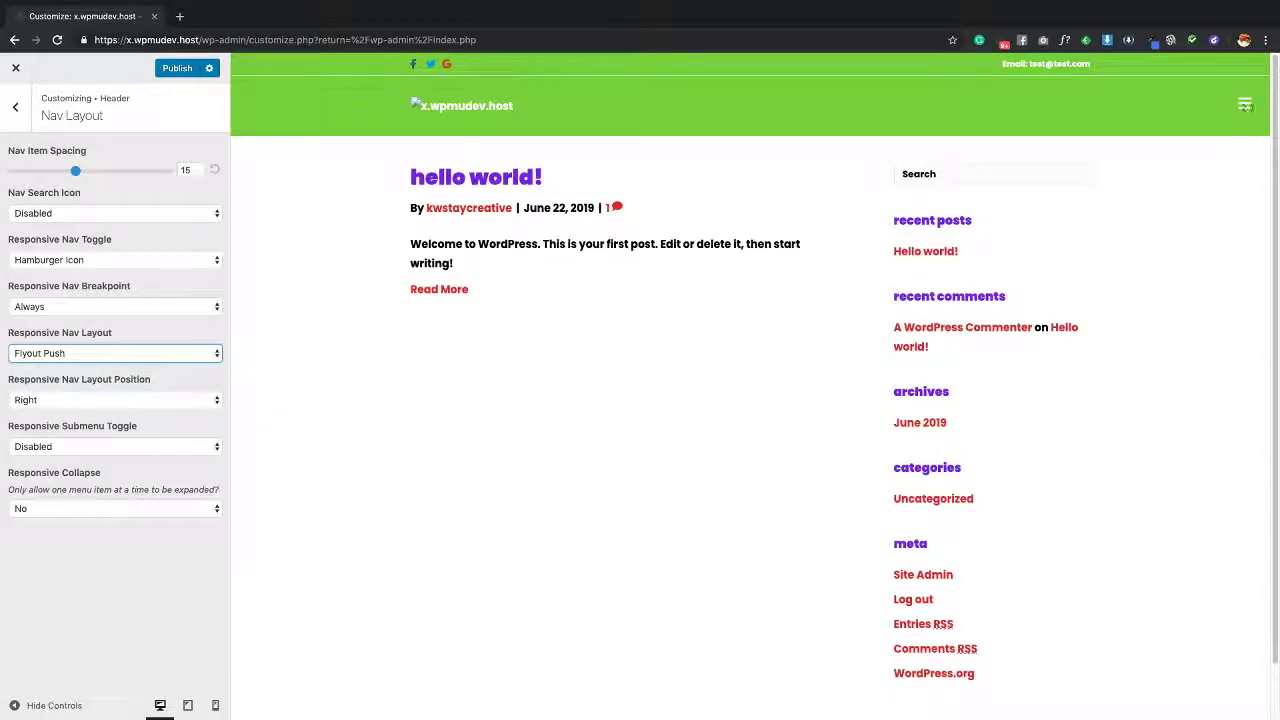
pyautogui.click(1245, 104)
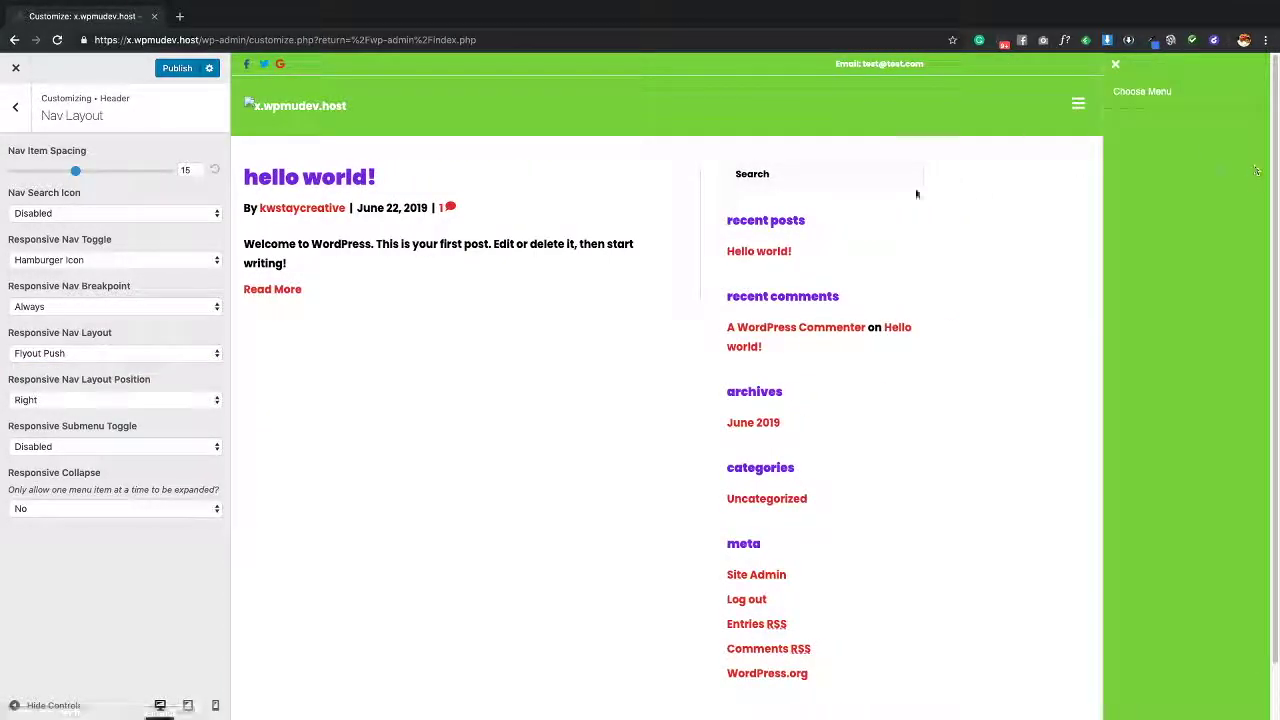
pyautogui.click(1115, 64)
# Set the responsive nav layout to Flyout Push with Opacity, and open and close the flyout menu to check it
pyautogui.click(80, 353)
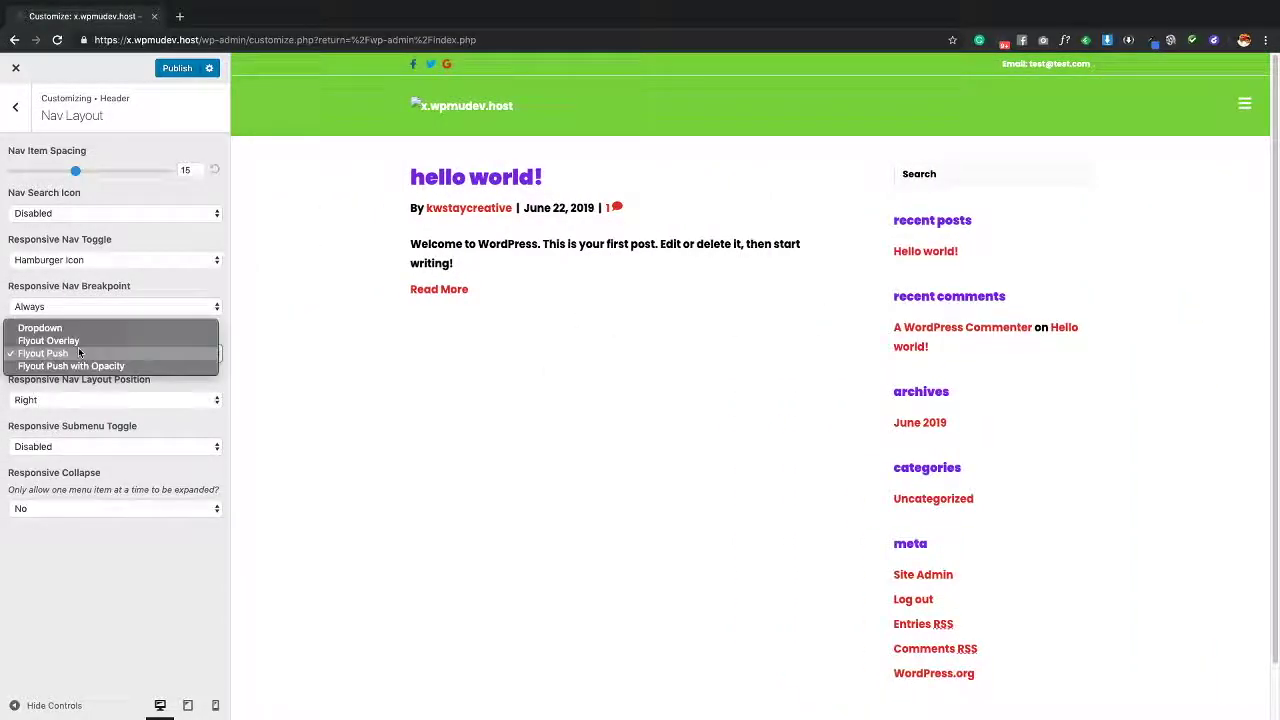
pyautogui.click(145, 372)
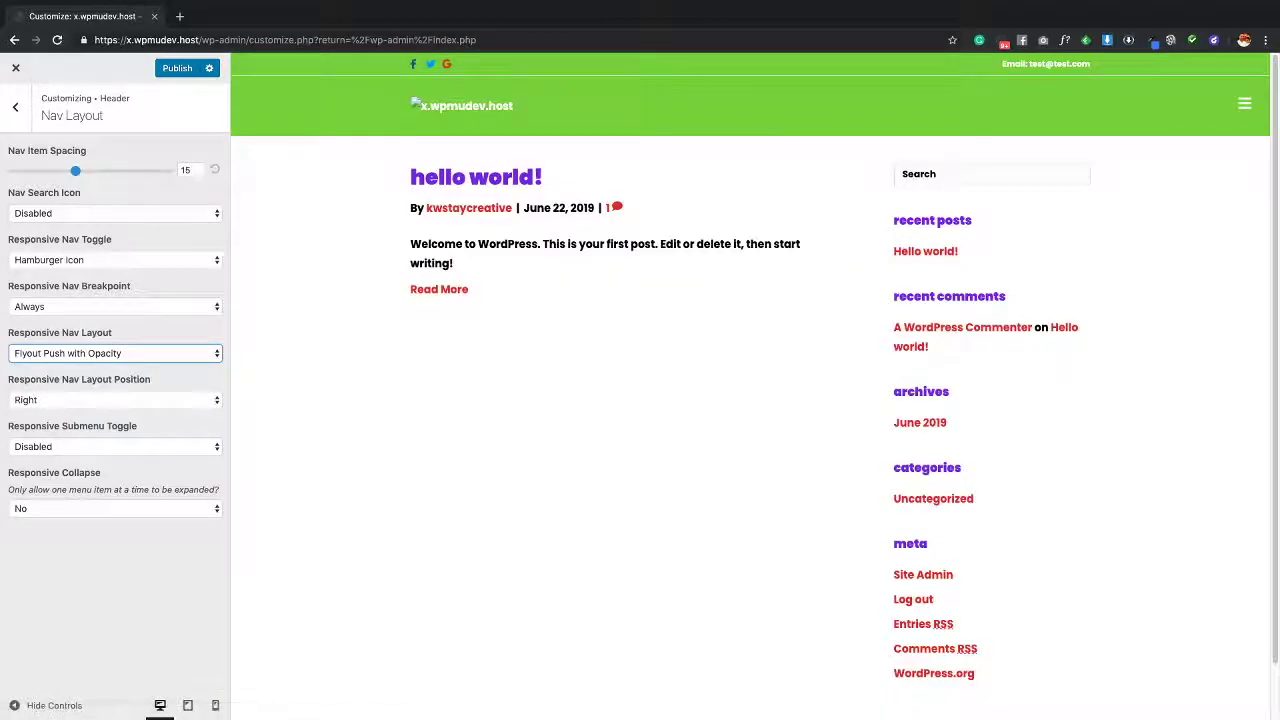
pyautogui.click(1243, 104)
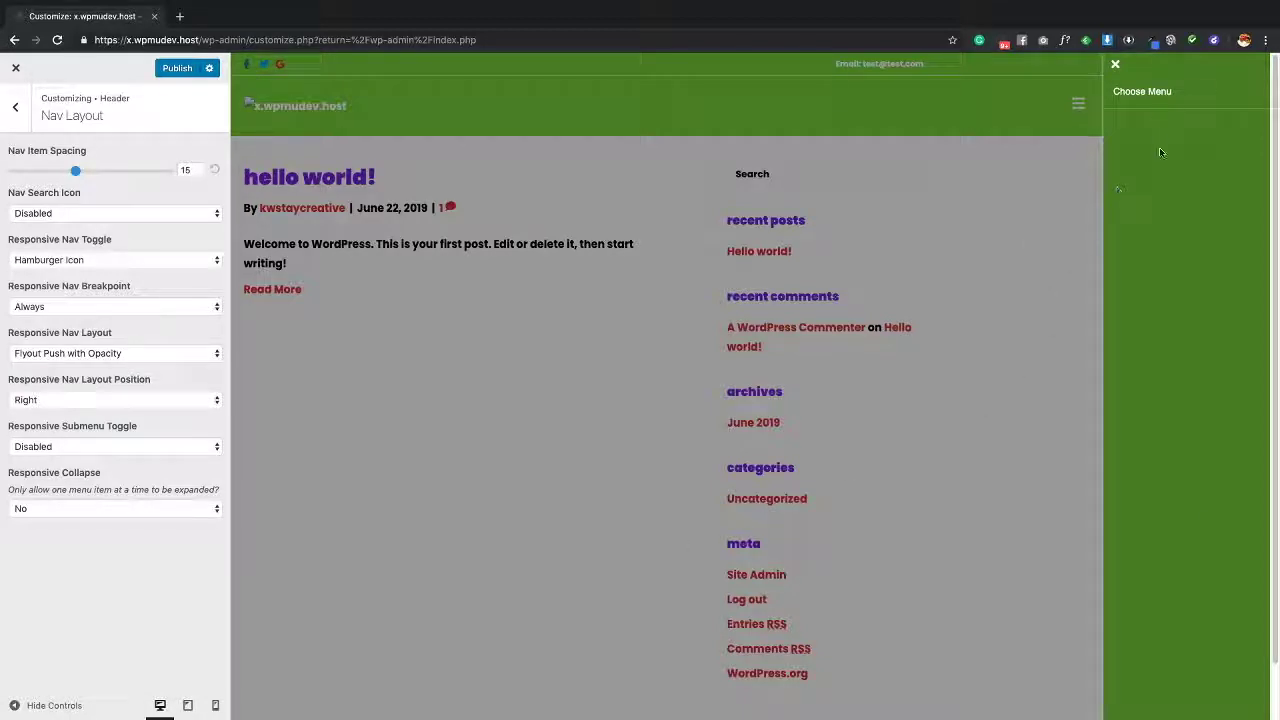
pyautogui.click(1117, 65)
# Set Responsive Collapse to Yes so only one menu item can be expanded at a time
pyautogui.click(97, 508)
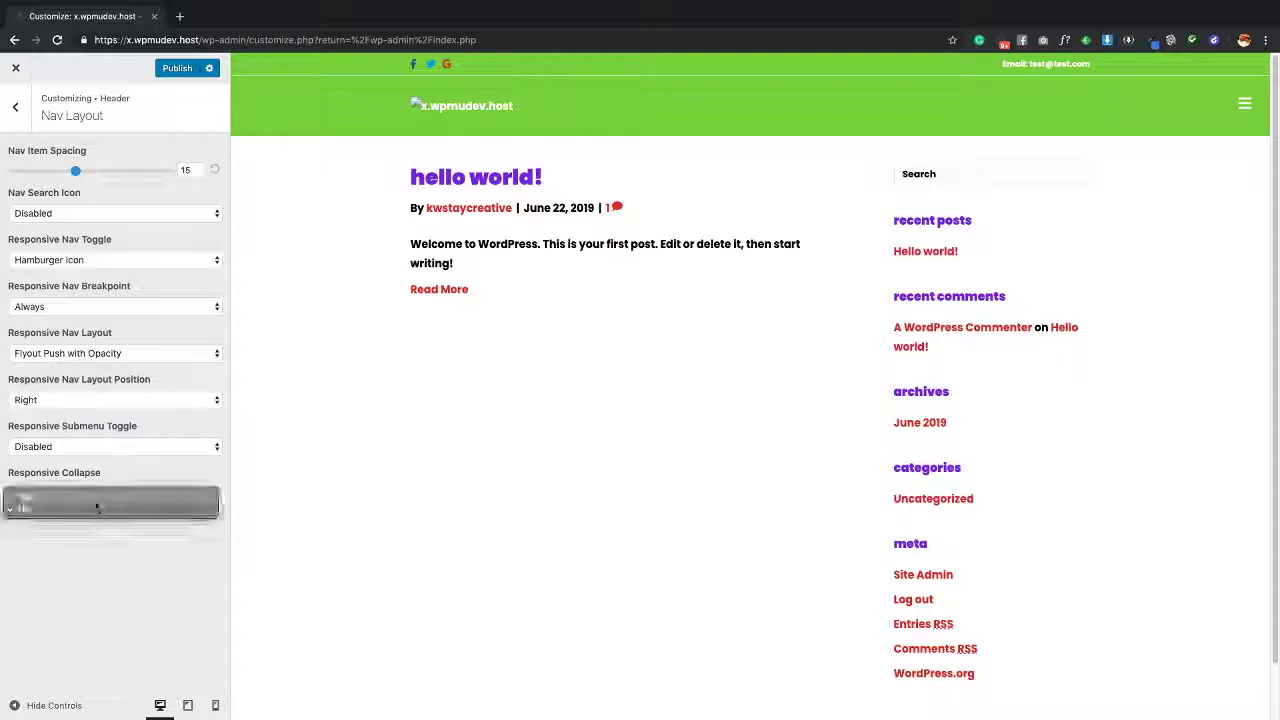
pyautogui.click(60, 508)
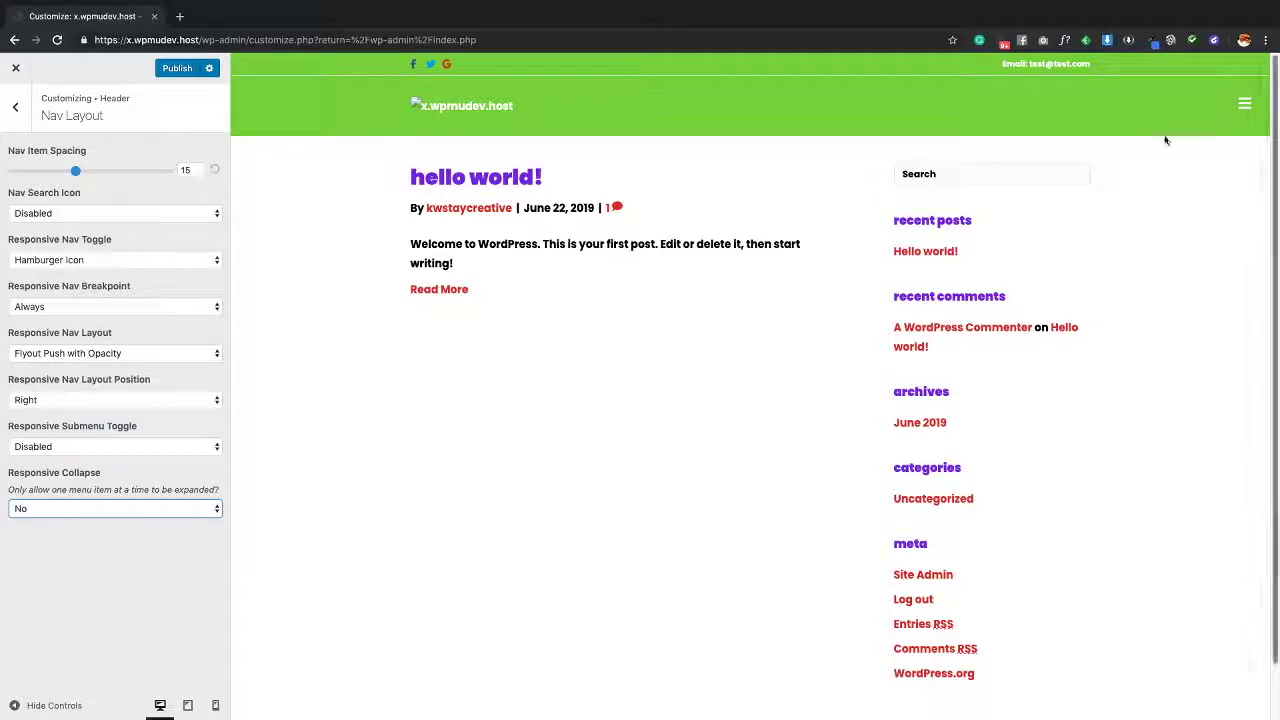
pyautogui.click(82, 510)
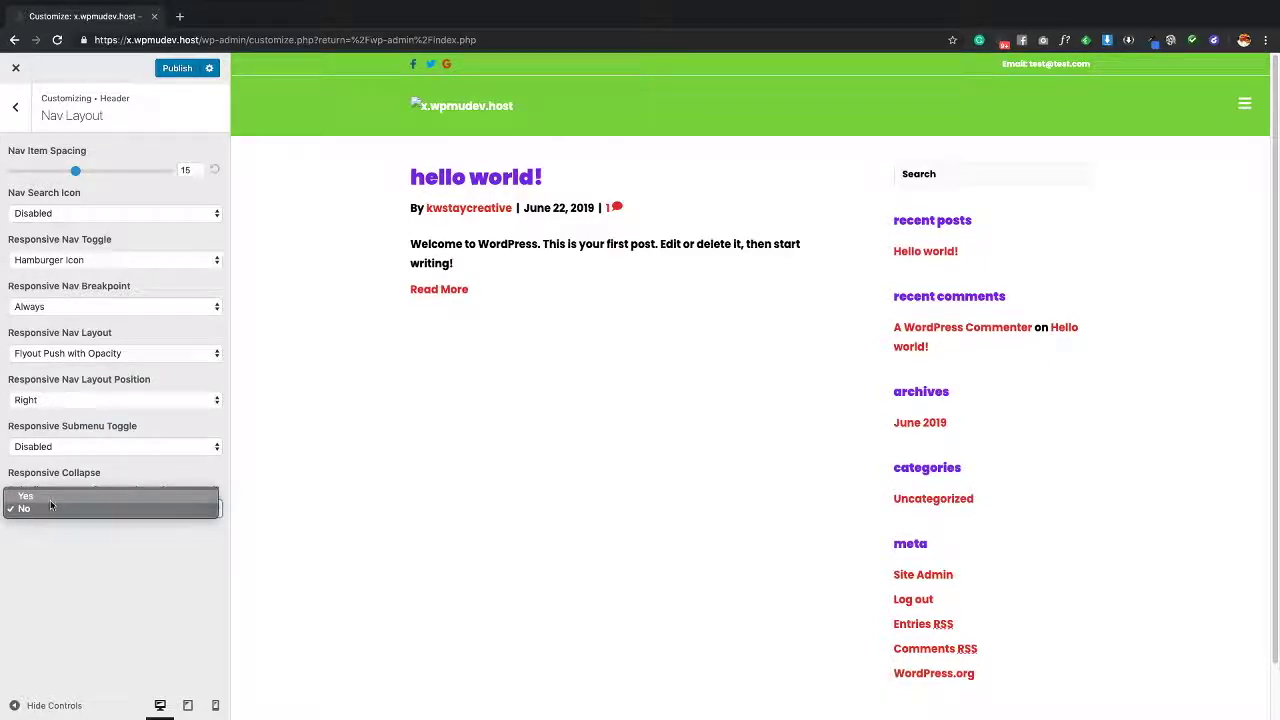
pyautogui.click(50, 497)
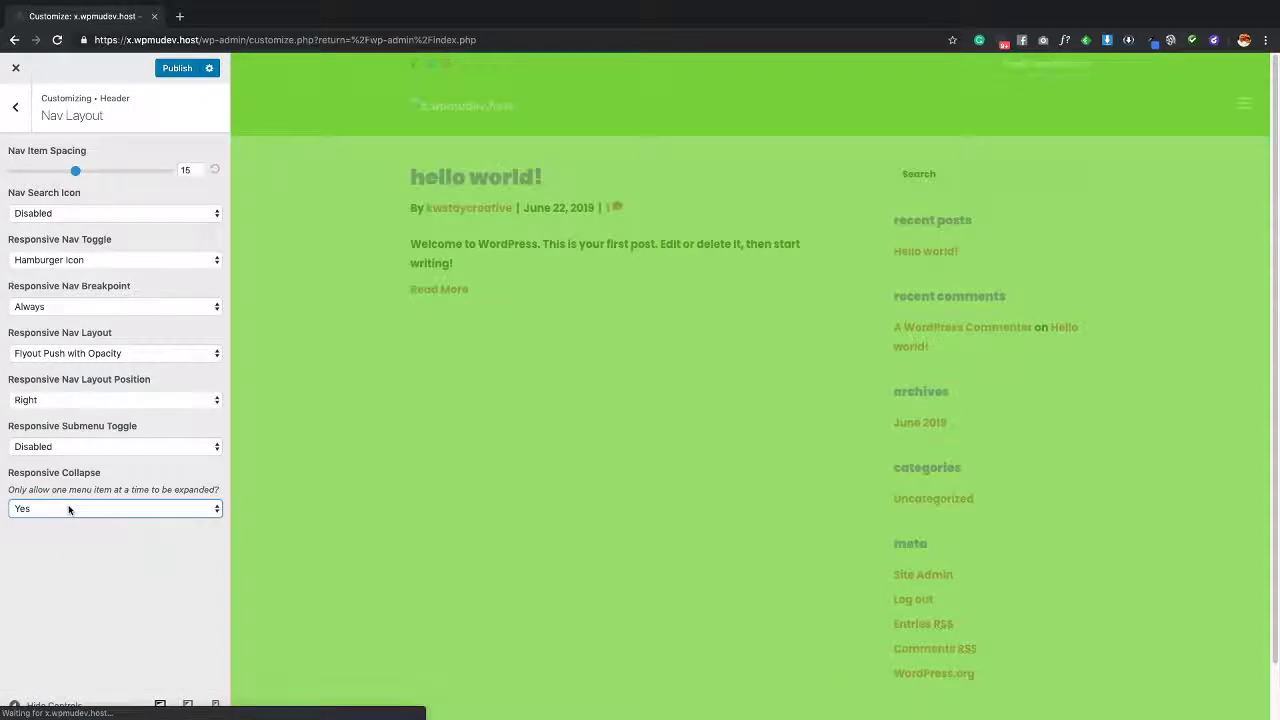
# Enable the submenu indicator in the header's Nav Style settings
pyautogui.click(15, 106)
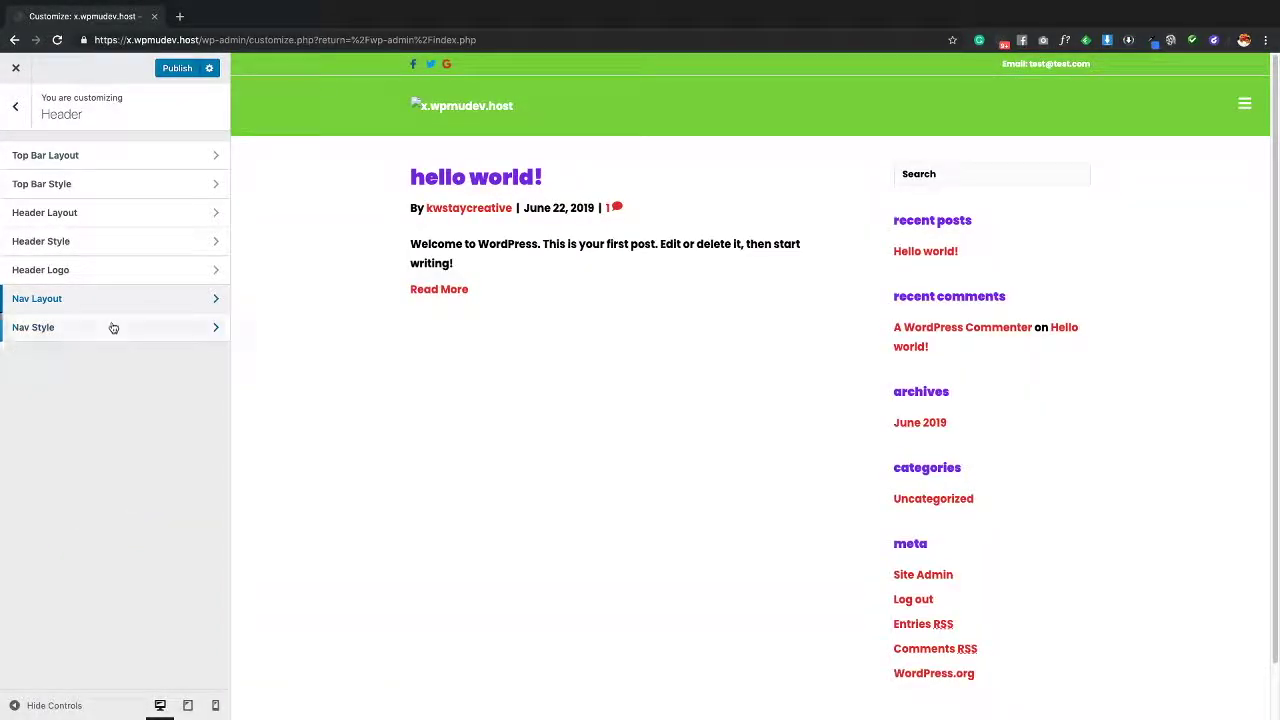
pyautogui.click(111, 326)
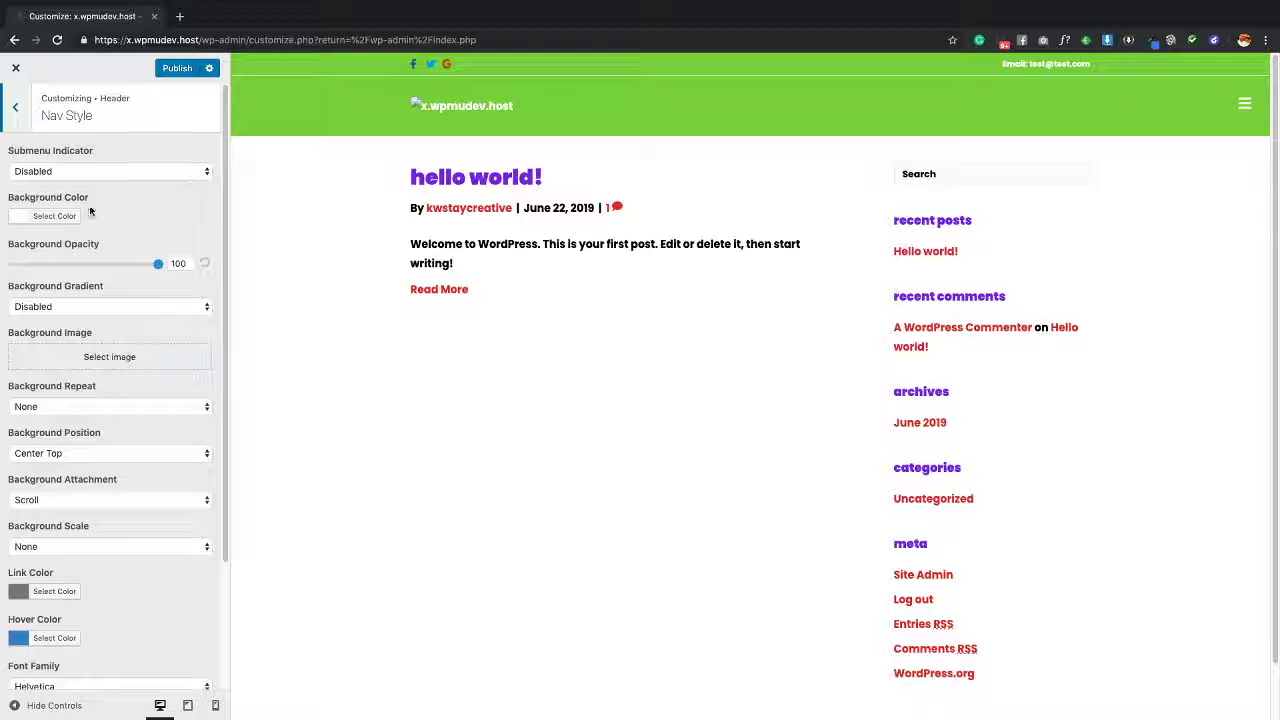
pyautogui.click(117, 173)
pyautogui.click(115, 183)
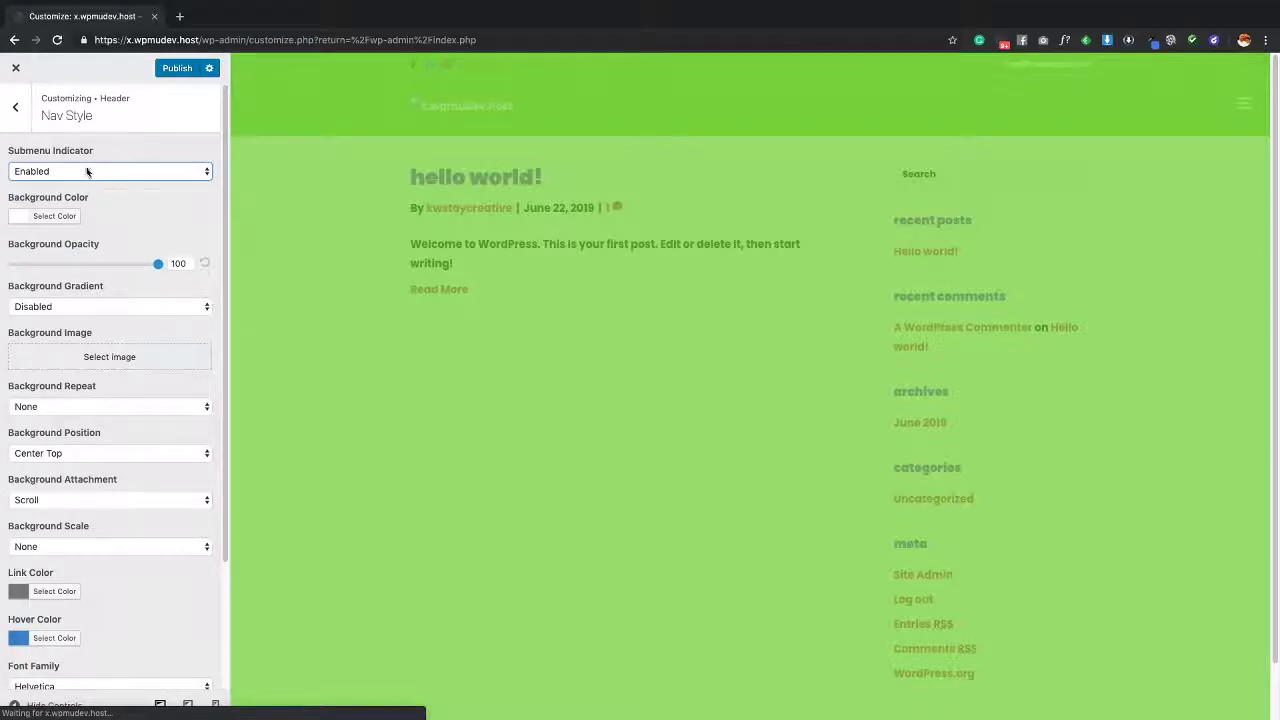
# Examine the Nav Style options for background, link and hover colors, and font
pyautogui.scroll(-1, 60, 195)
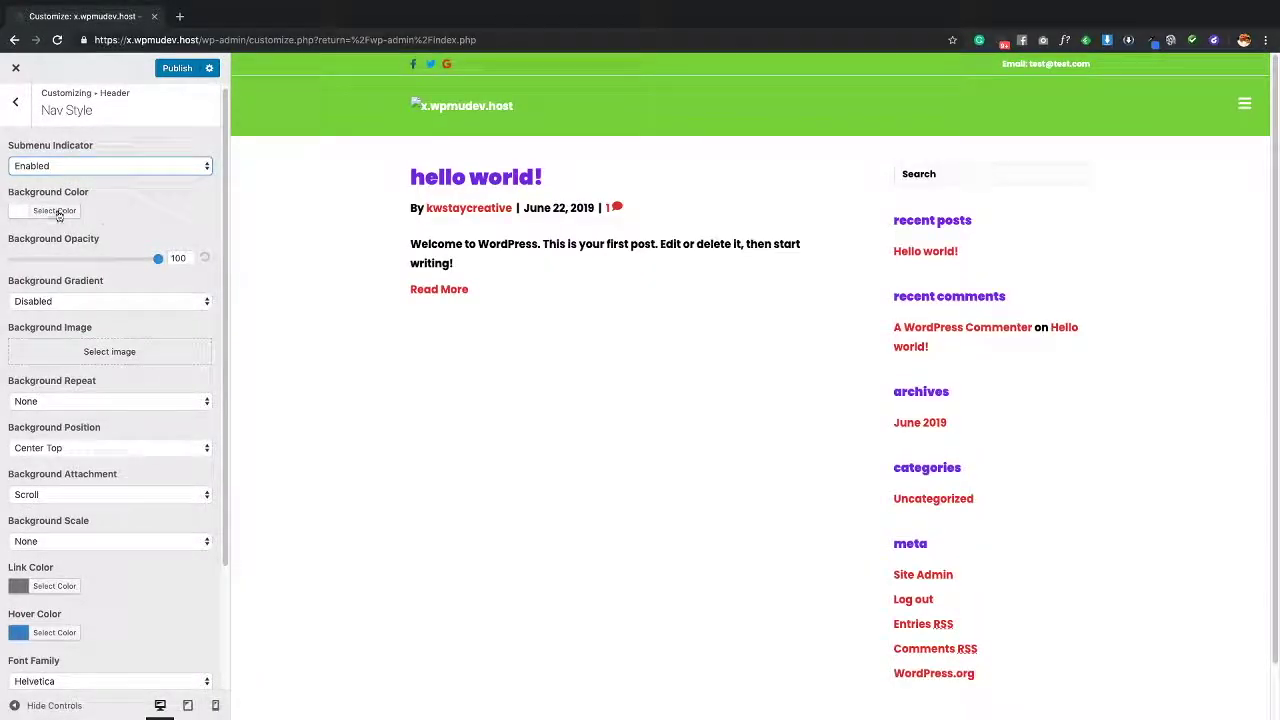
pyautogui.scroll(-3, 120, 230)
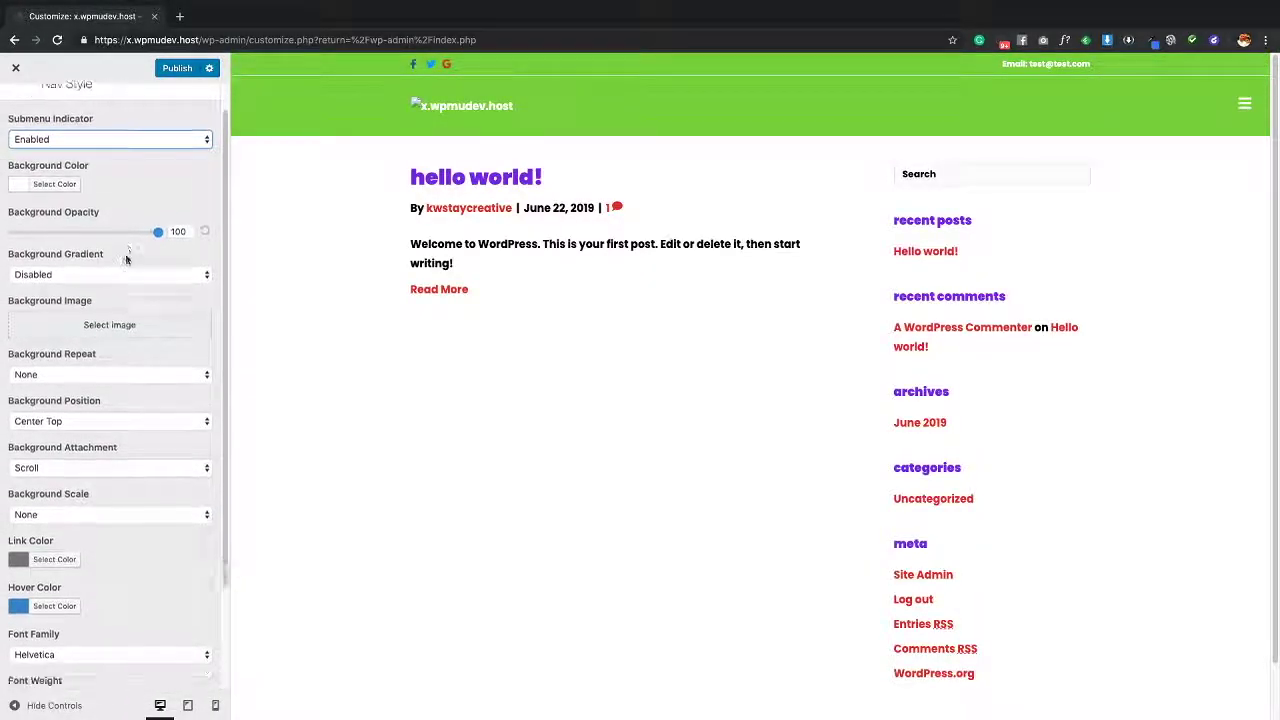
pyautogui.scroll(-1, 150, 340)
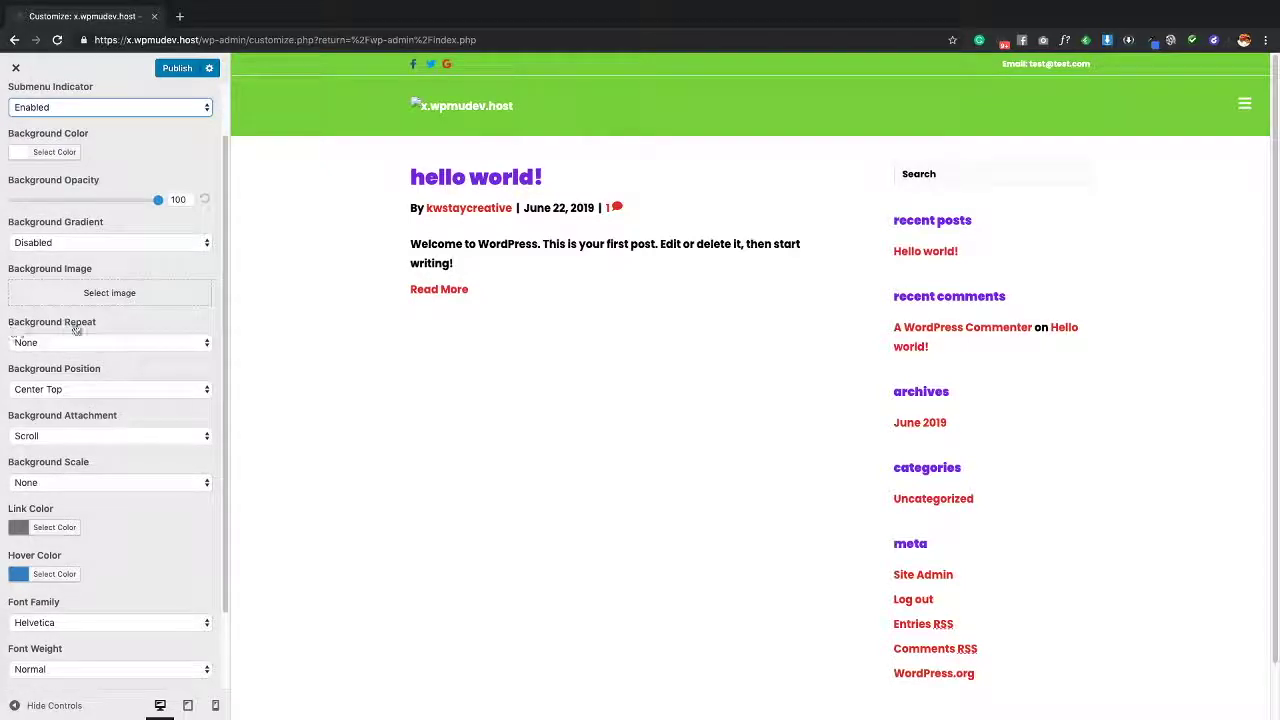
pyautogui.scroll(-3, 100, 320)
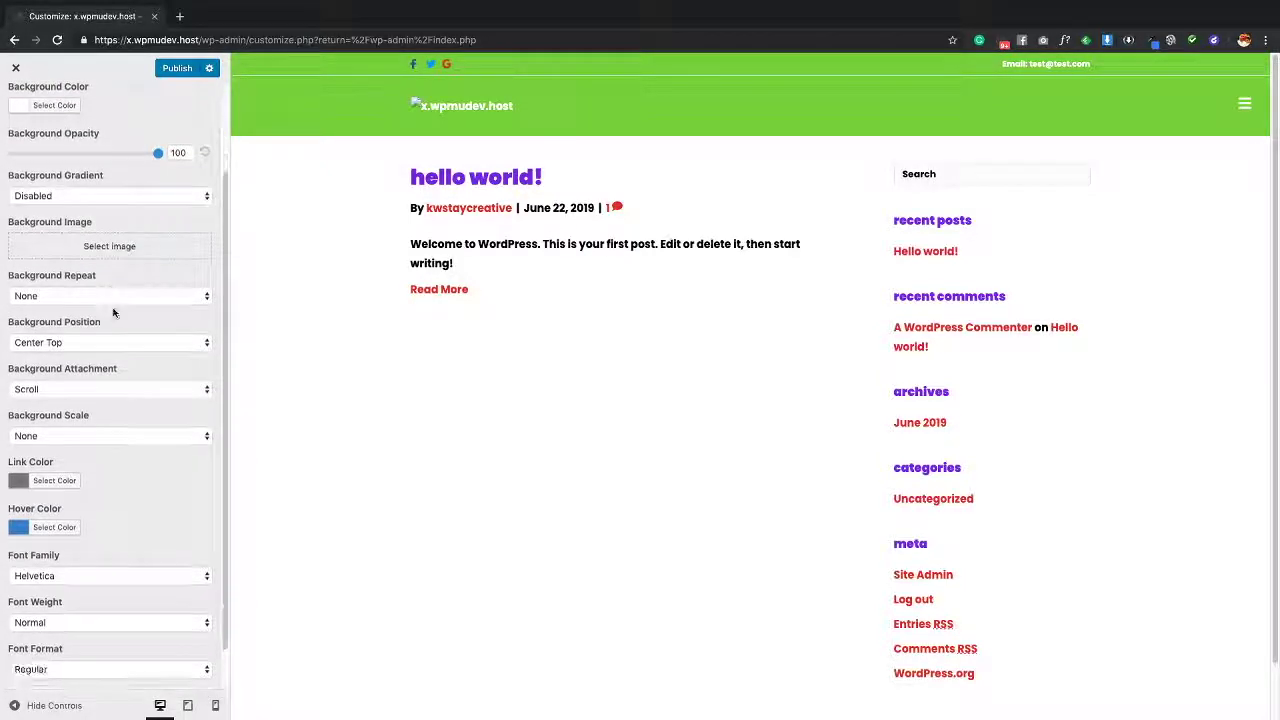
pyautogui.scroll(-1, 110, 380)
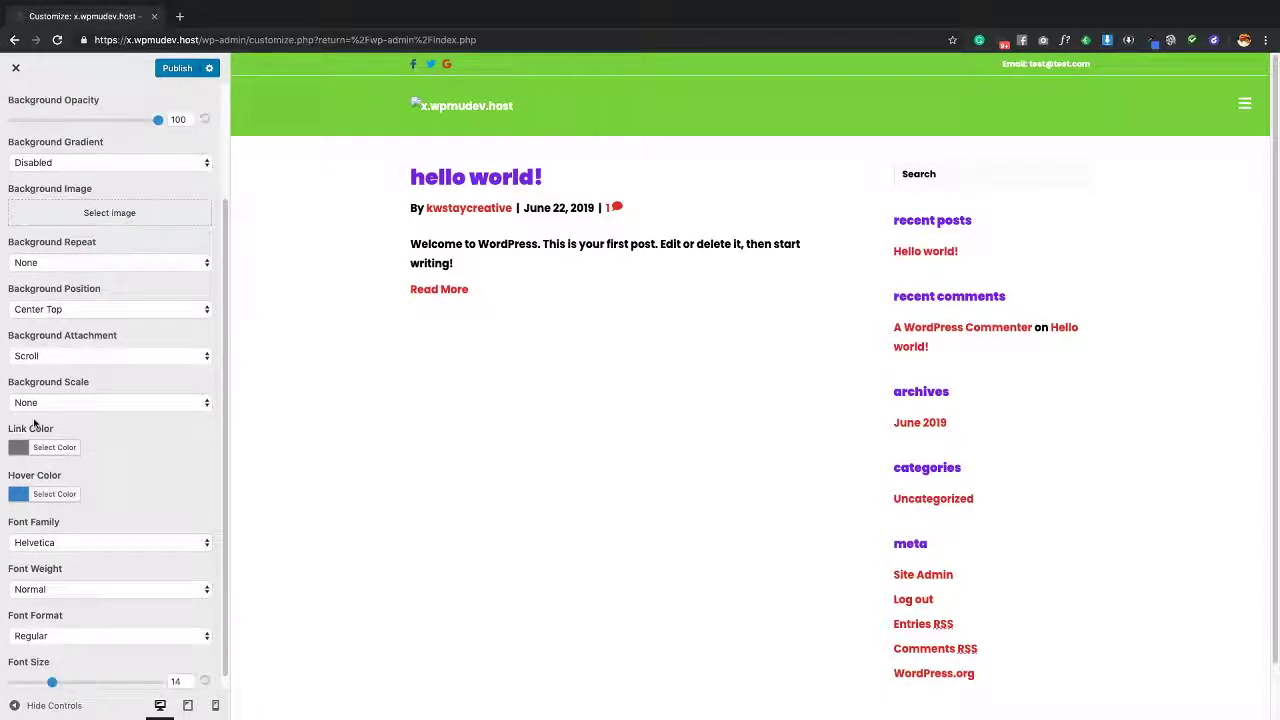
pyautogui.scroll(-1, 125, 360)
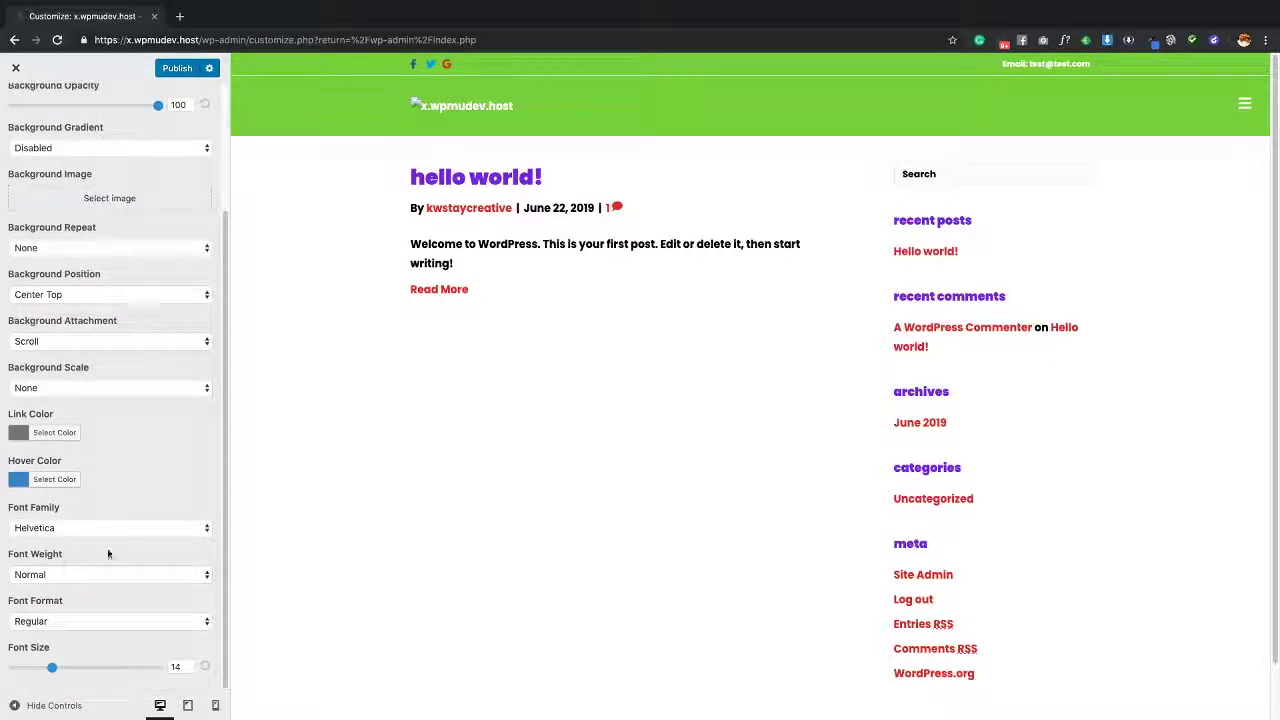
pyautogui.scroll(8, 106, 668)
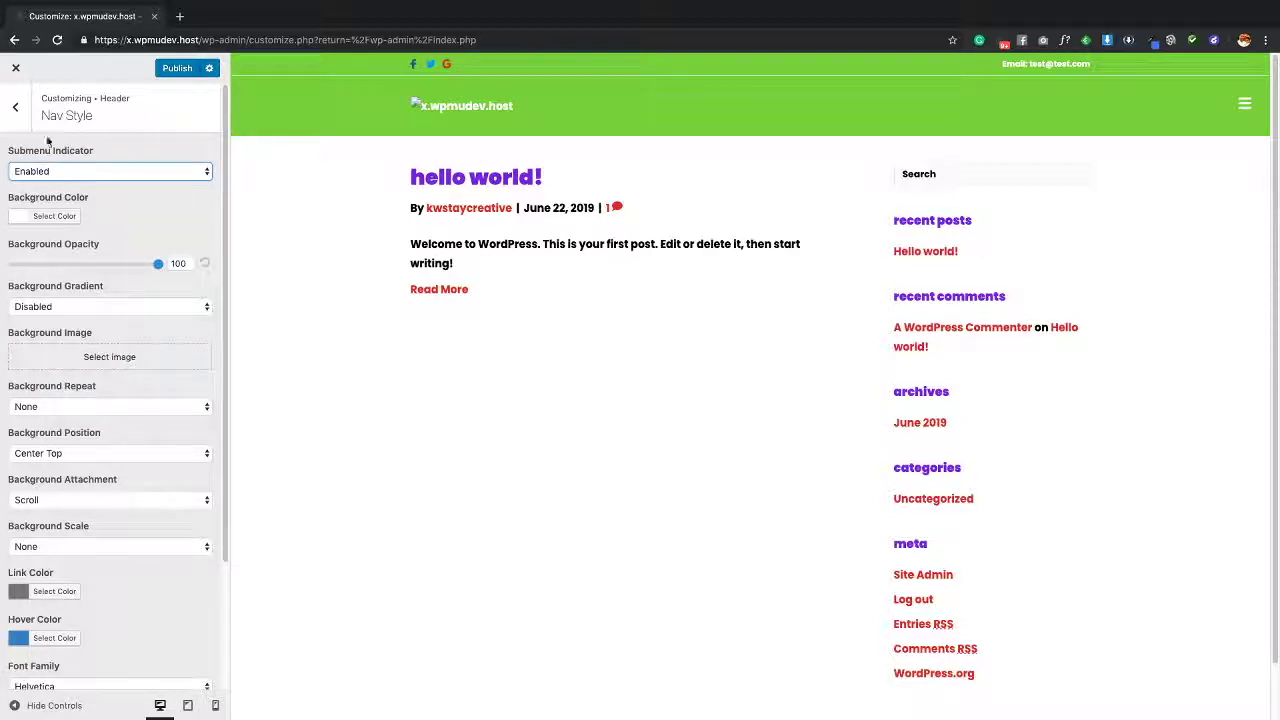
# In the Content Background settings, lower the background opacity to 0% and return it to 100%
pyautogui.click(12, 115)
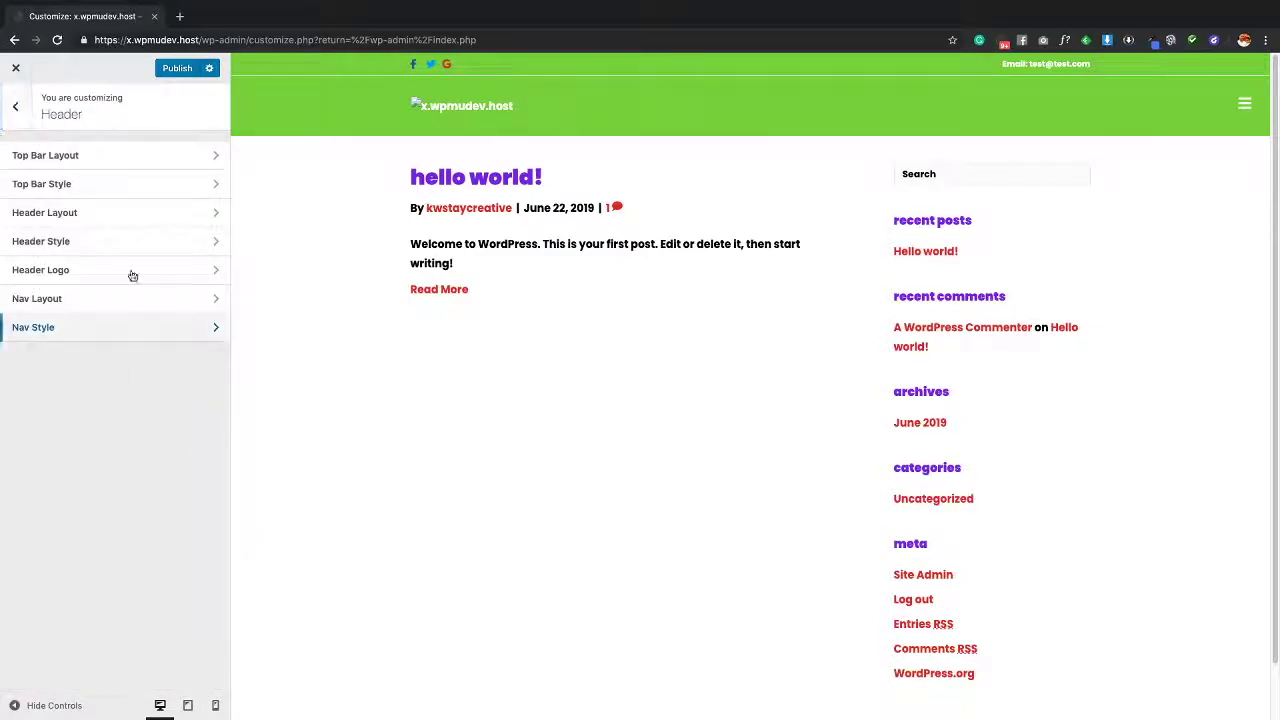
pyautogui.click(12, 115)
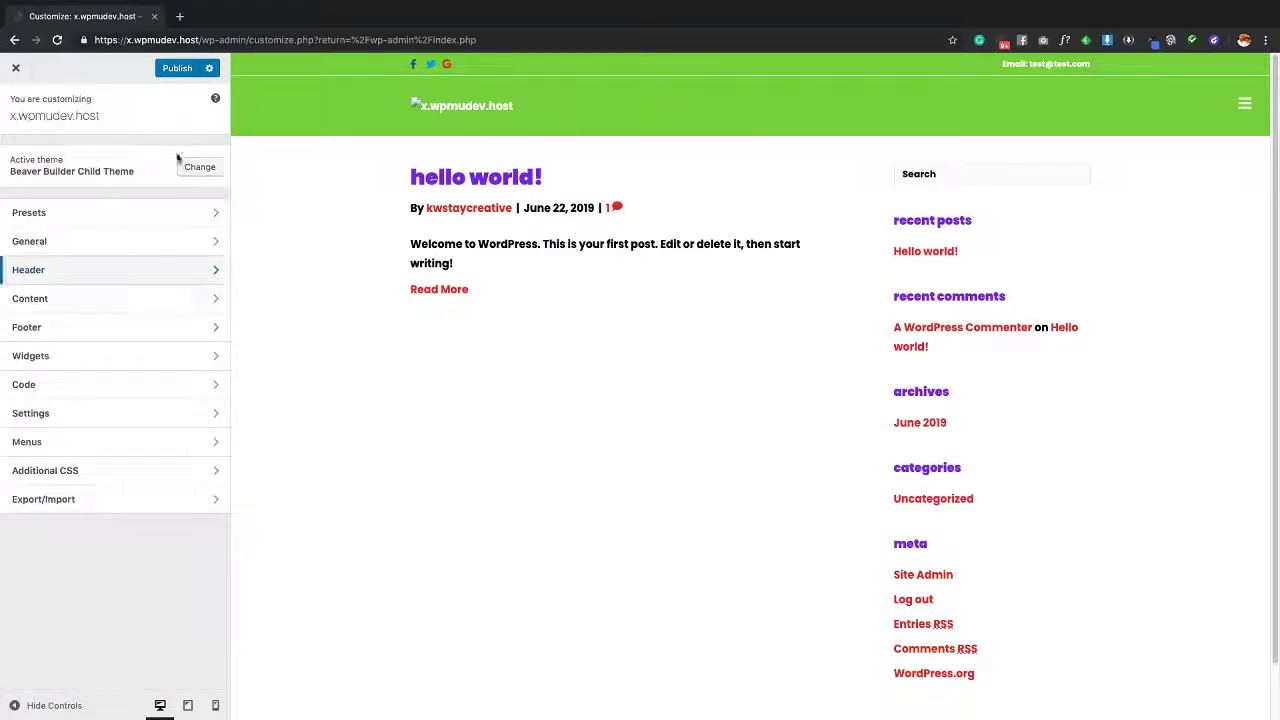
pyautogui.click(130, 298)
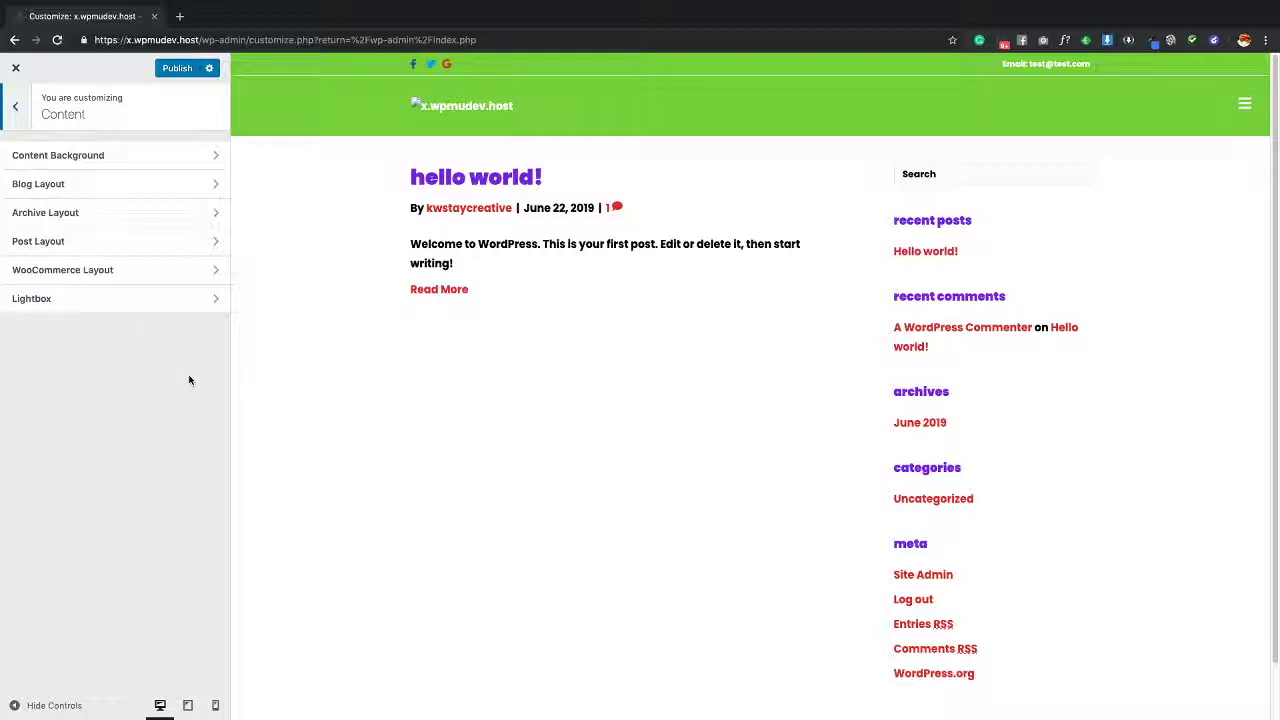
pyautogui.click(144, 158)
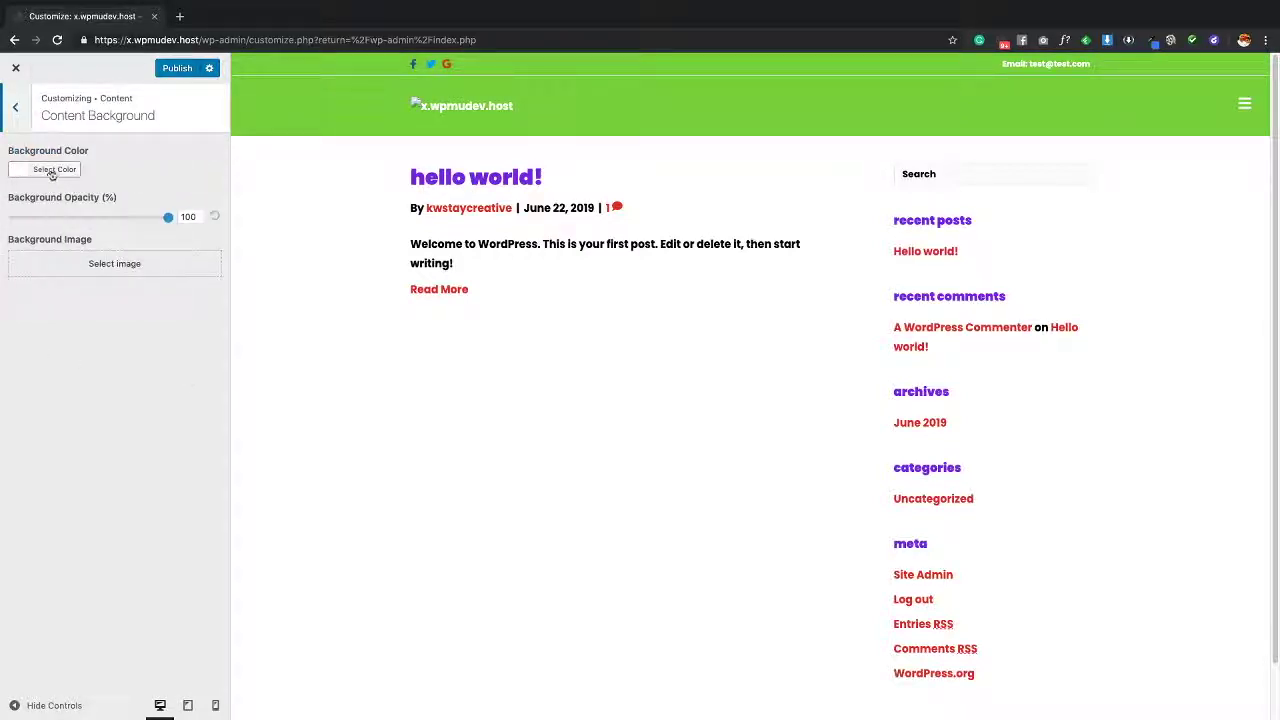
pyautogui.moveTo(168, 217); pyautogui.dragTo(2, 207)
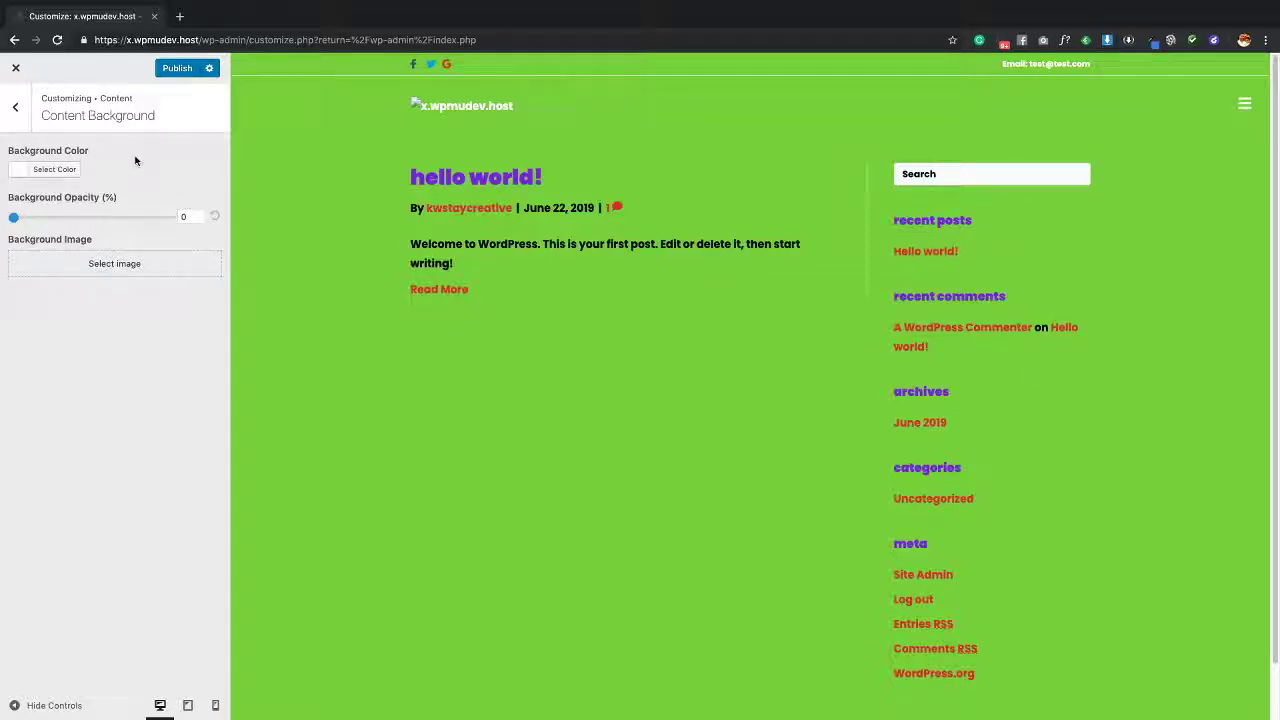
pyautogui.moveTo(14, 218); pyautogui.dragTo(168, 217)
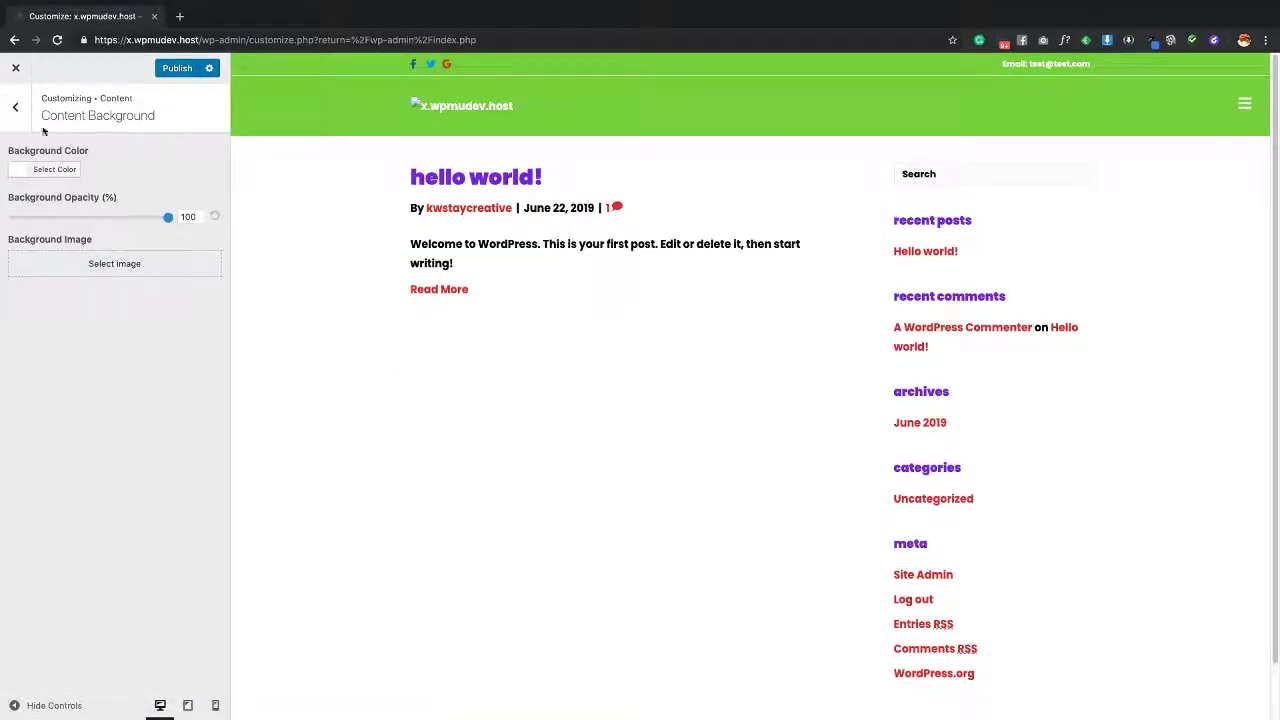
# In the content's Blog Layout settings, set the sidebar position to Sidebar Left
pyautogui.click(18, 112)
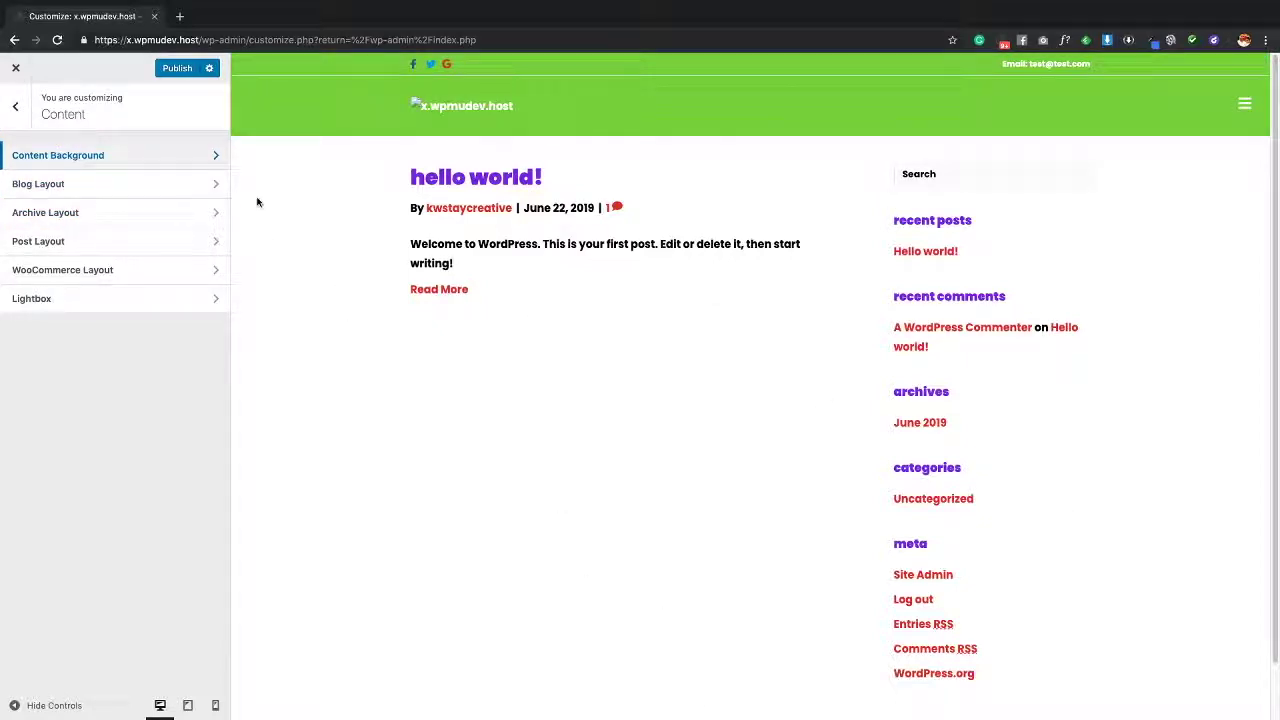
pyautogui.click(106, 188)
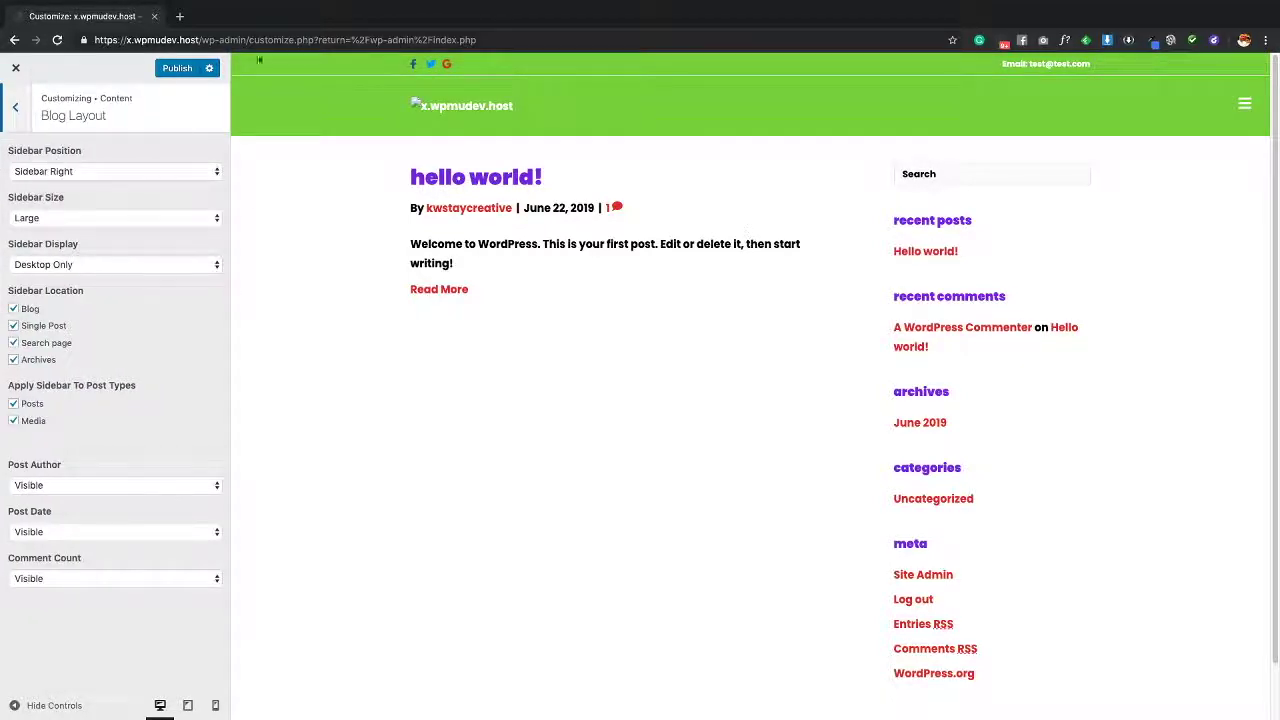
pyautogui.click(115, 171)
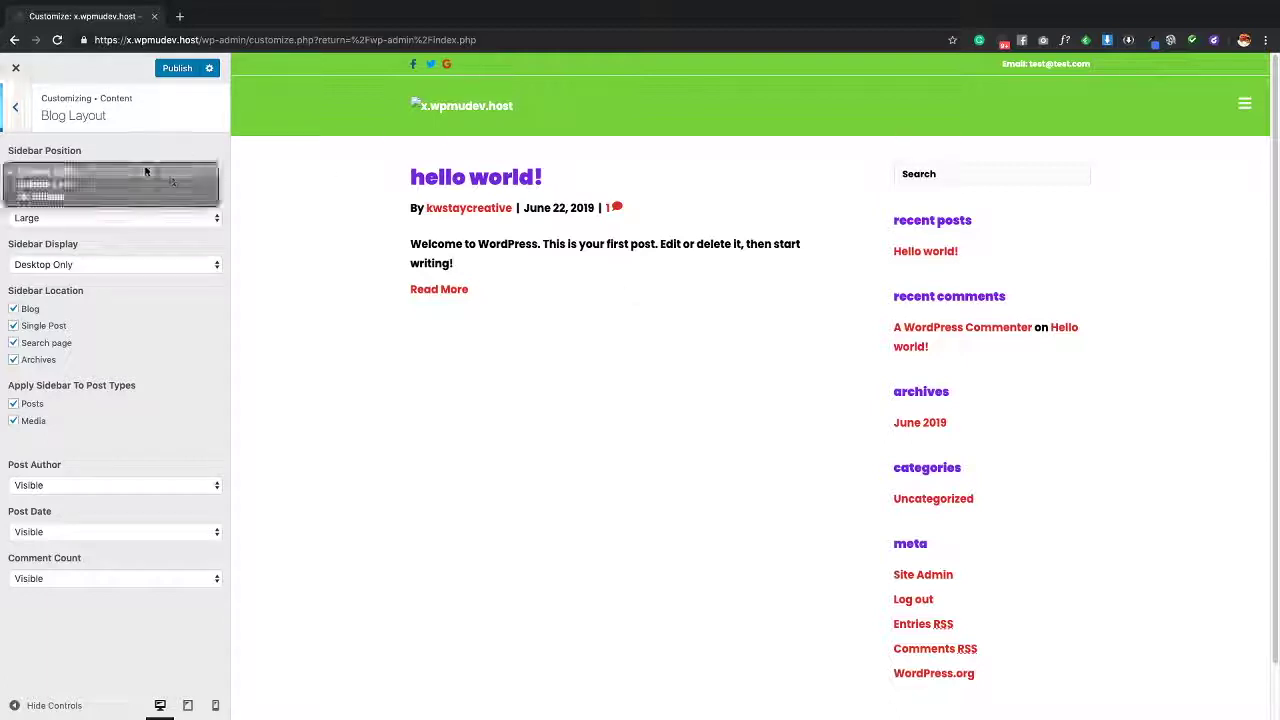
pyautogui.click(149, 183)
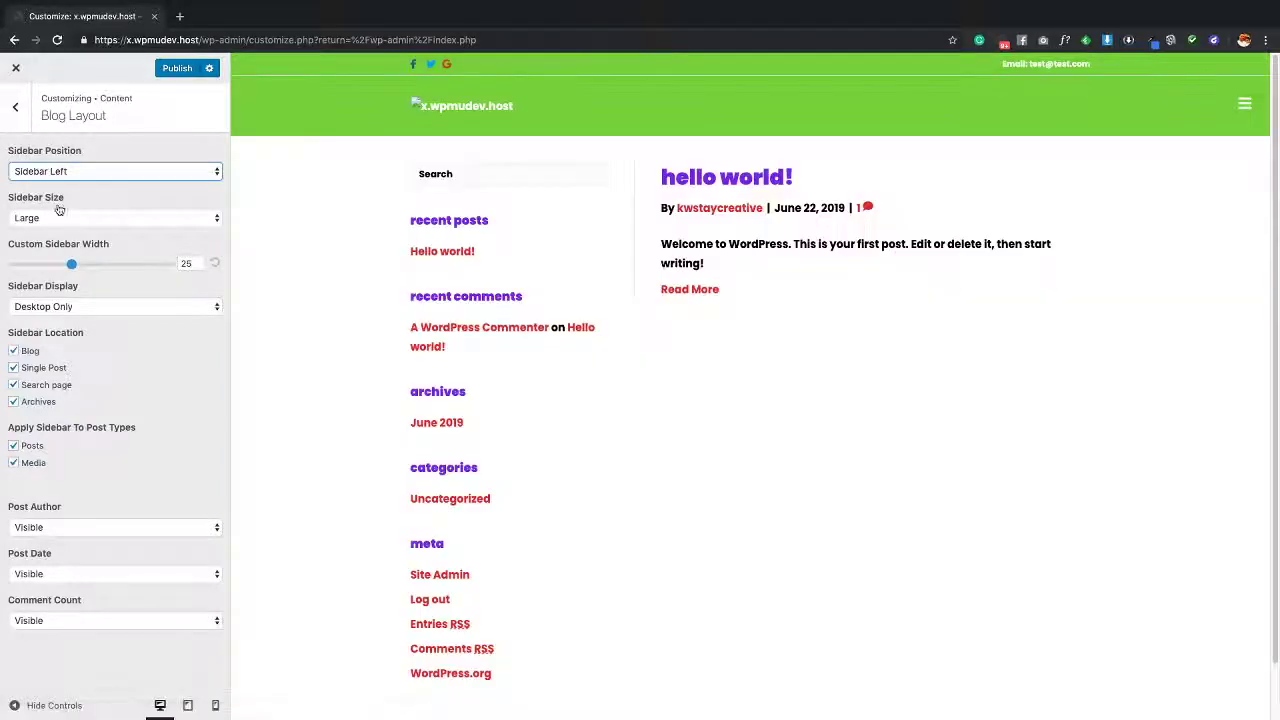
# Review the blog sidebar's size and display choices, keeping Large and Desktop Only
pyautogui.click(86, 218)
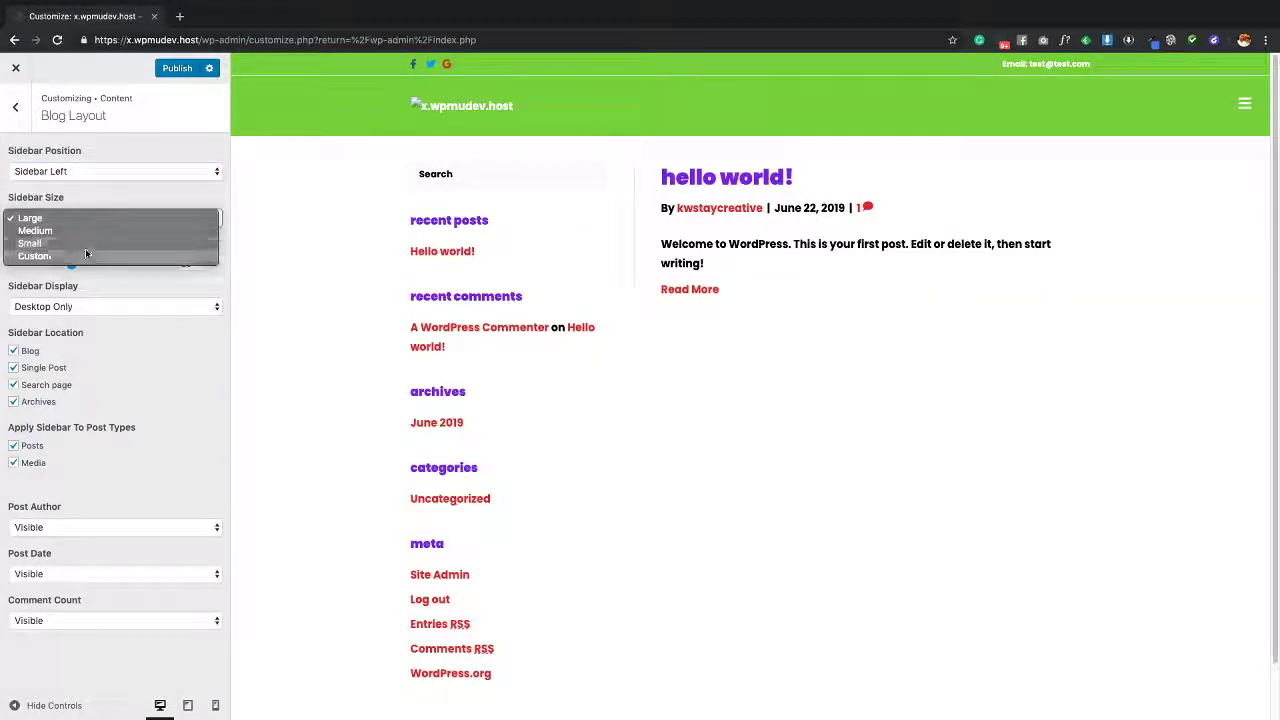
pyautogui.click(139, 283)
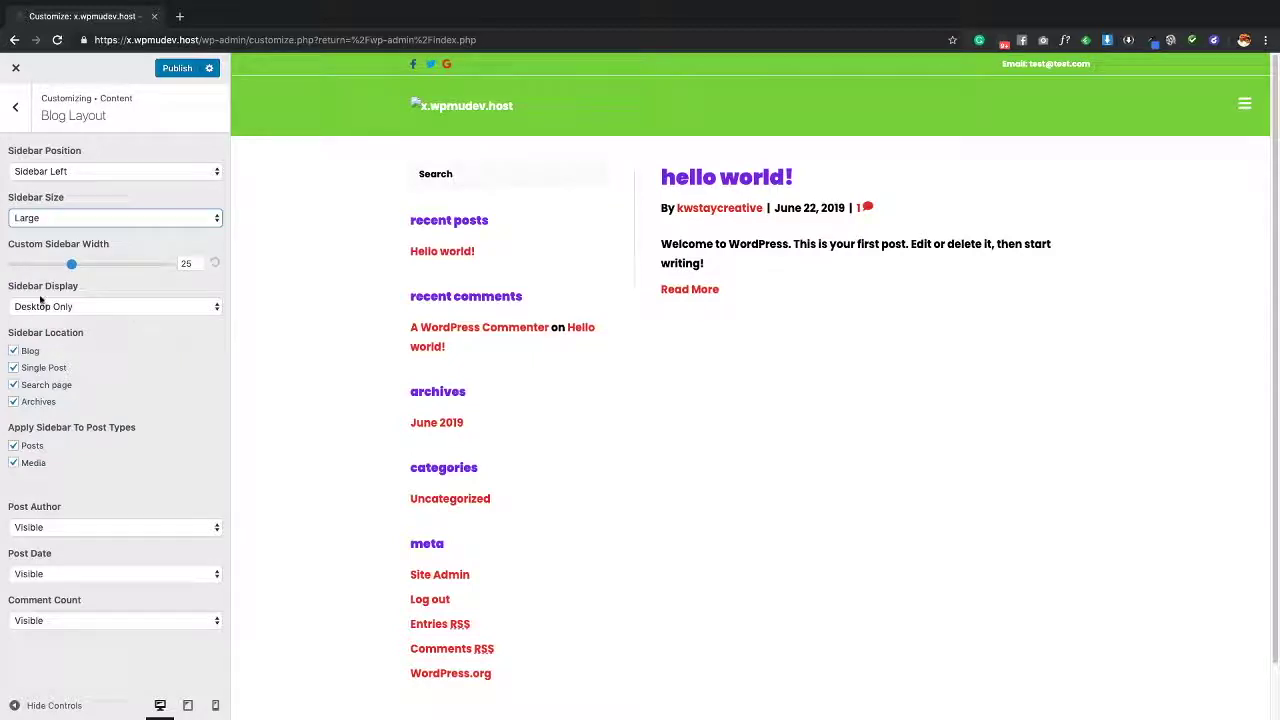
pyautogui.click(131, 313)
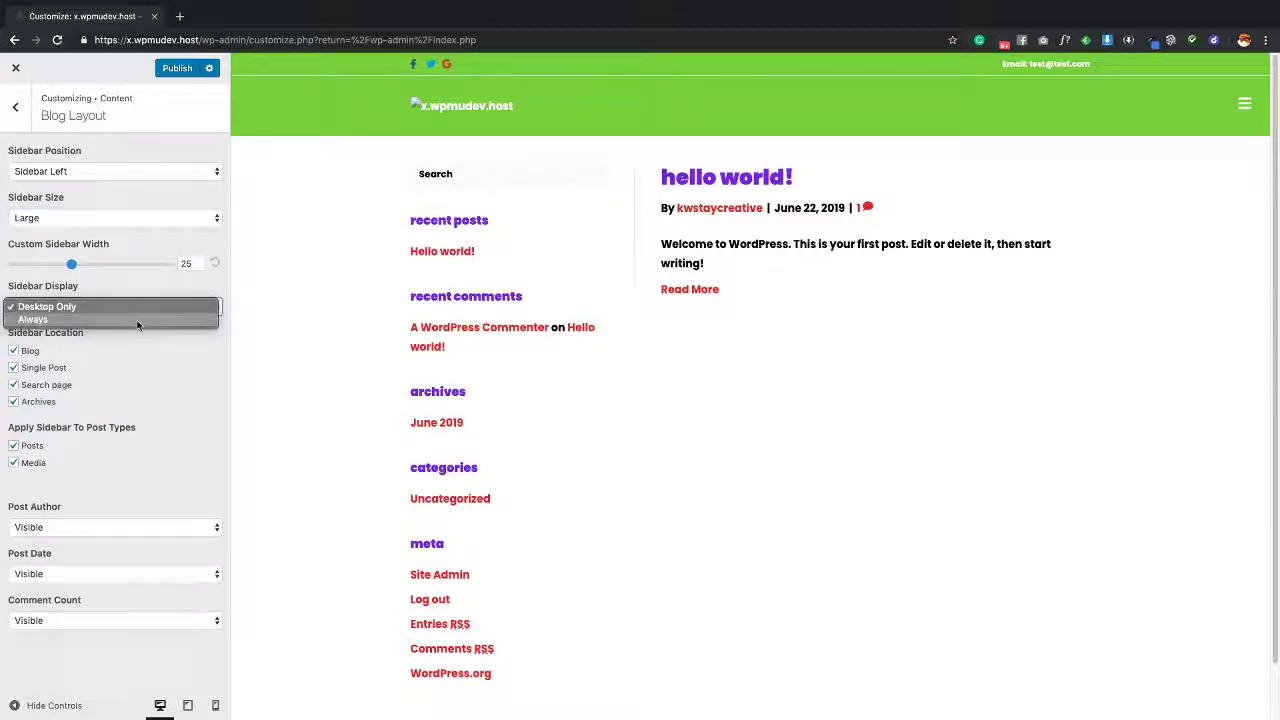
pyautogui.click(51, 346)
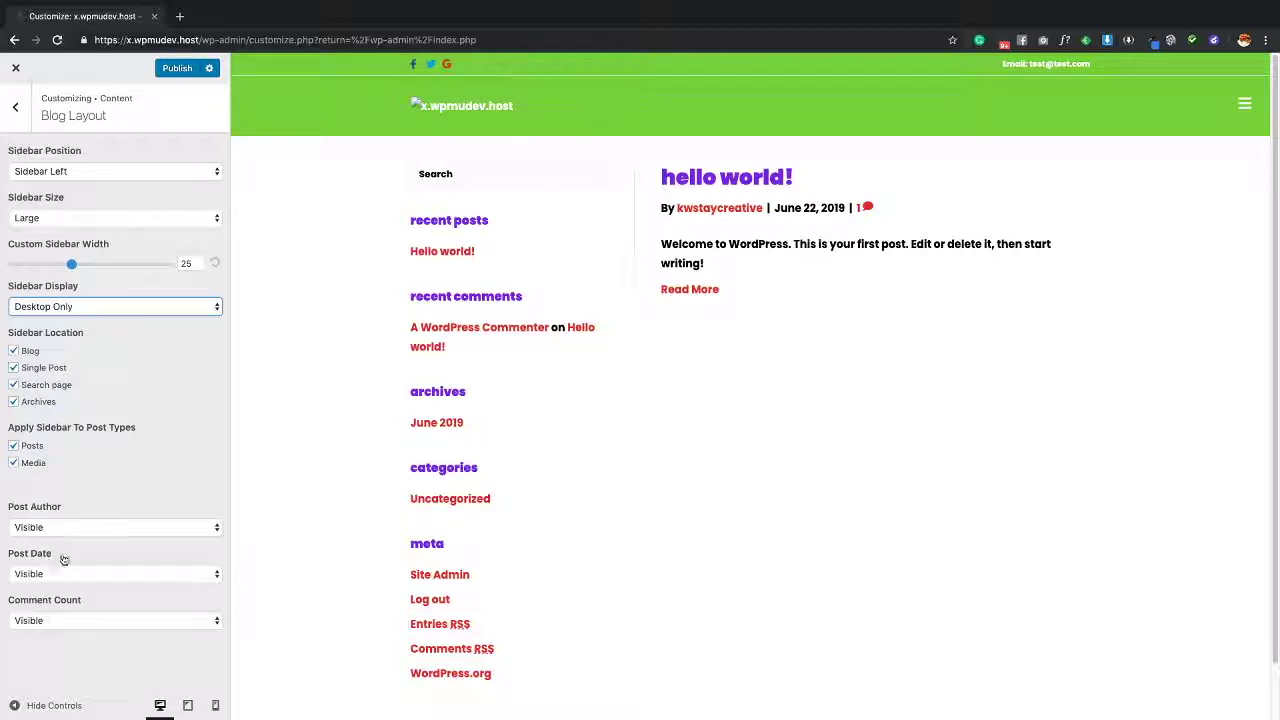
# In the Blog Layout settings, set the post author, post date and comment count to Hidden
pyautogui.click(104, 528)
pyautogui.click(100, 540)
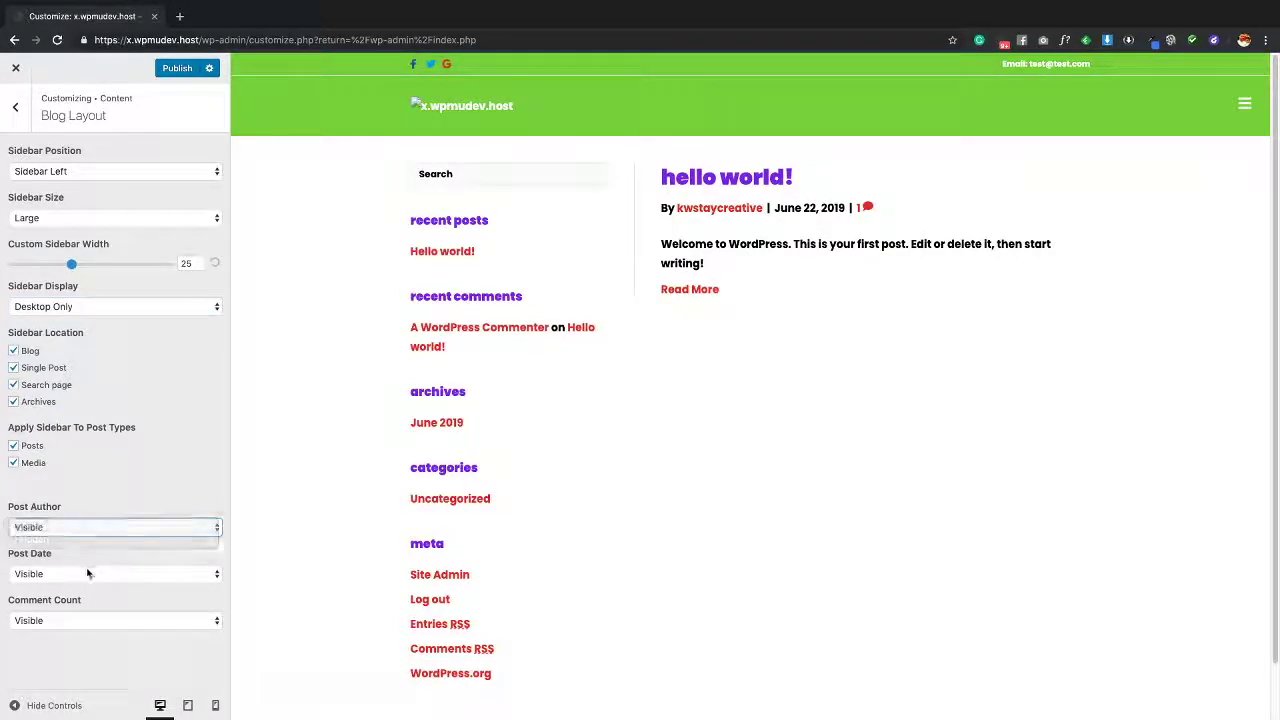
pyautogui.click(88, 575)
pyautogui.click(81, 588)
pyautogui.click(73, 620)
pyautogui.click(77, 632)
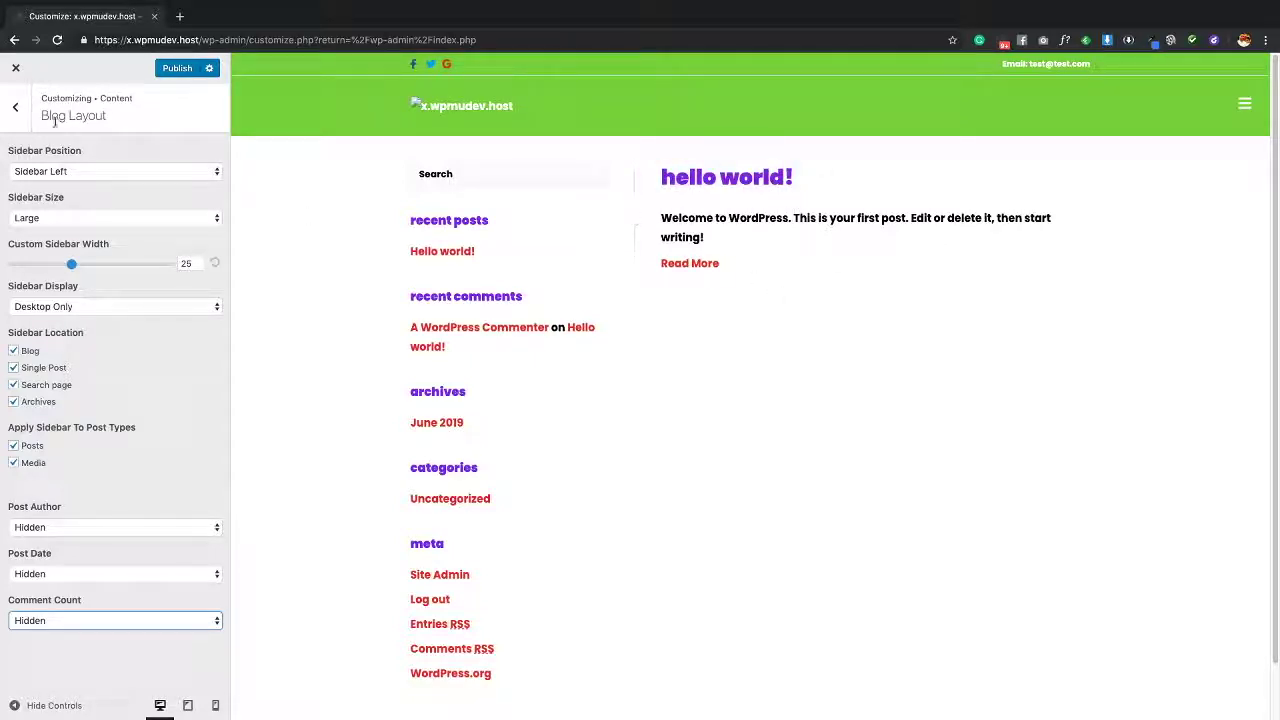
# Review the content's Archive Layout options for full text, Read More text, and featured image
pyautogui.click(20, 126)
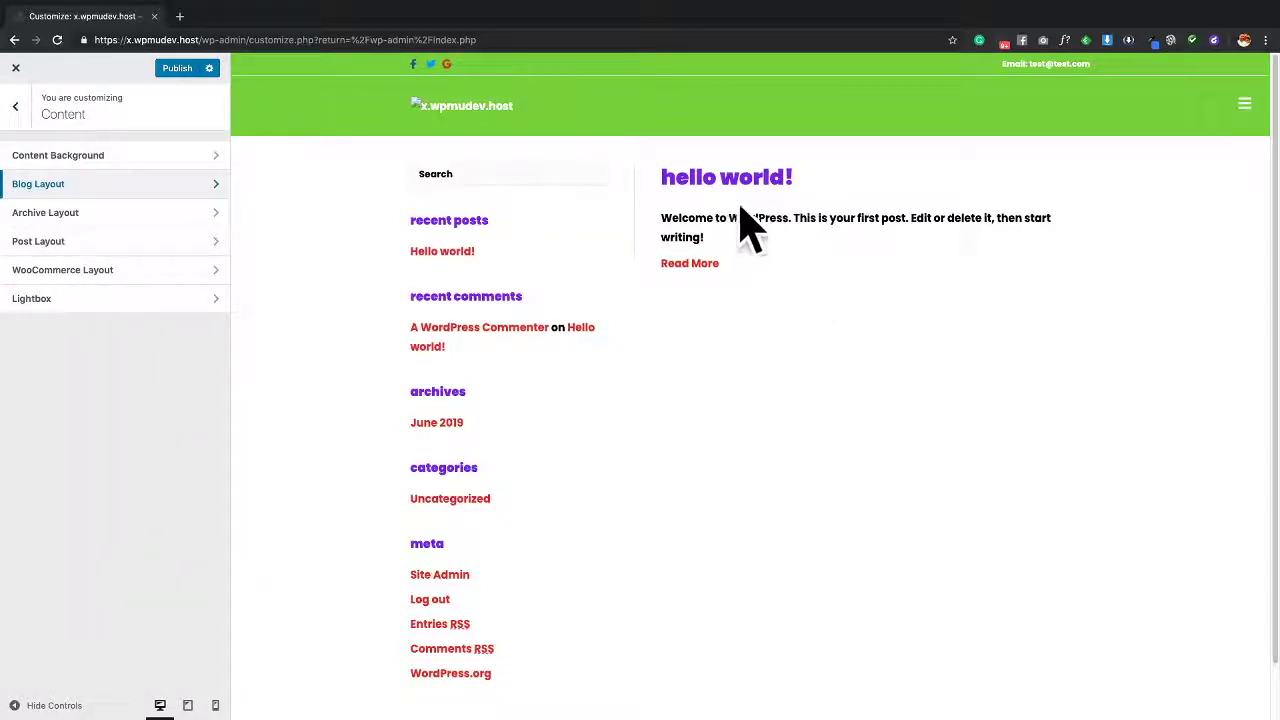
pyautogui.click(135, 213)
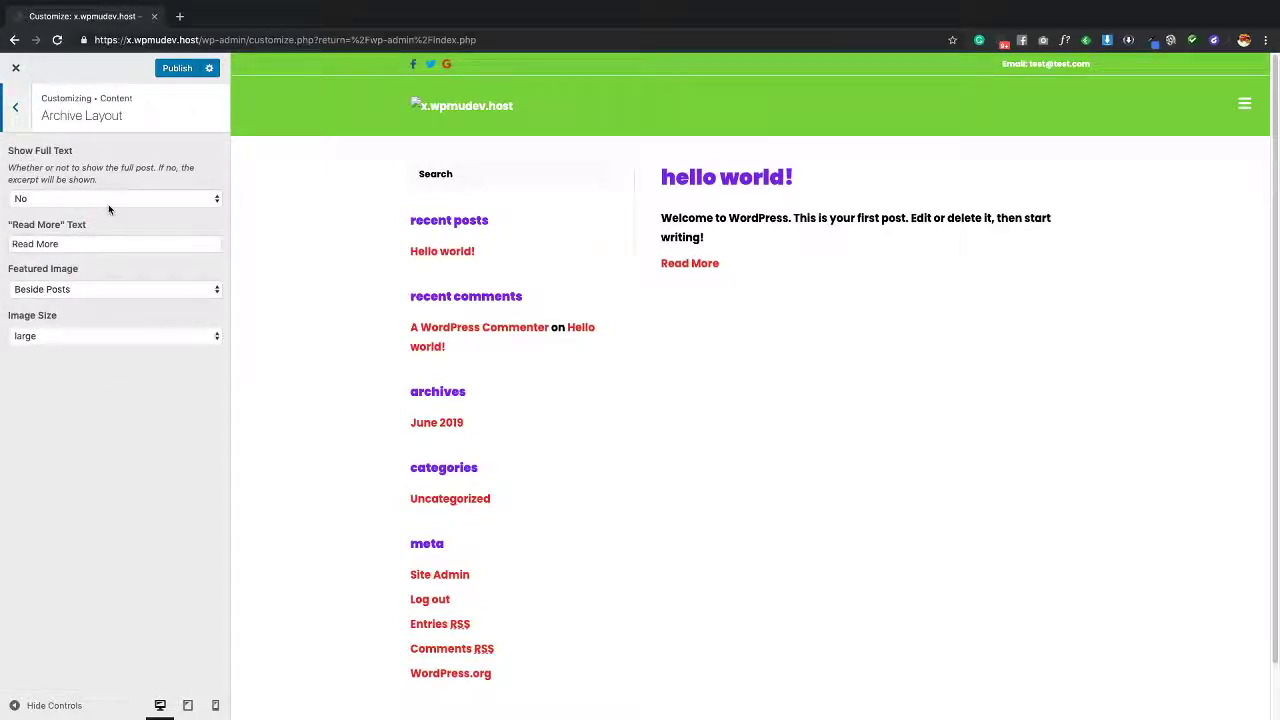
pyautogui.click(15, 110)
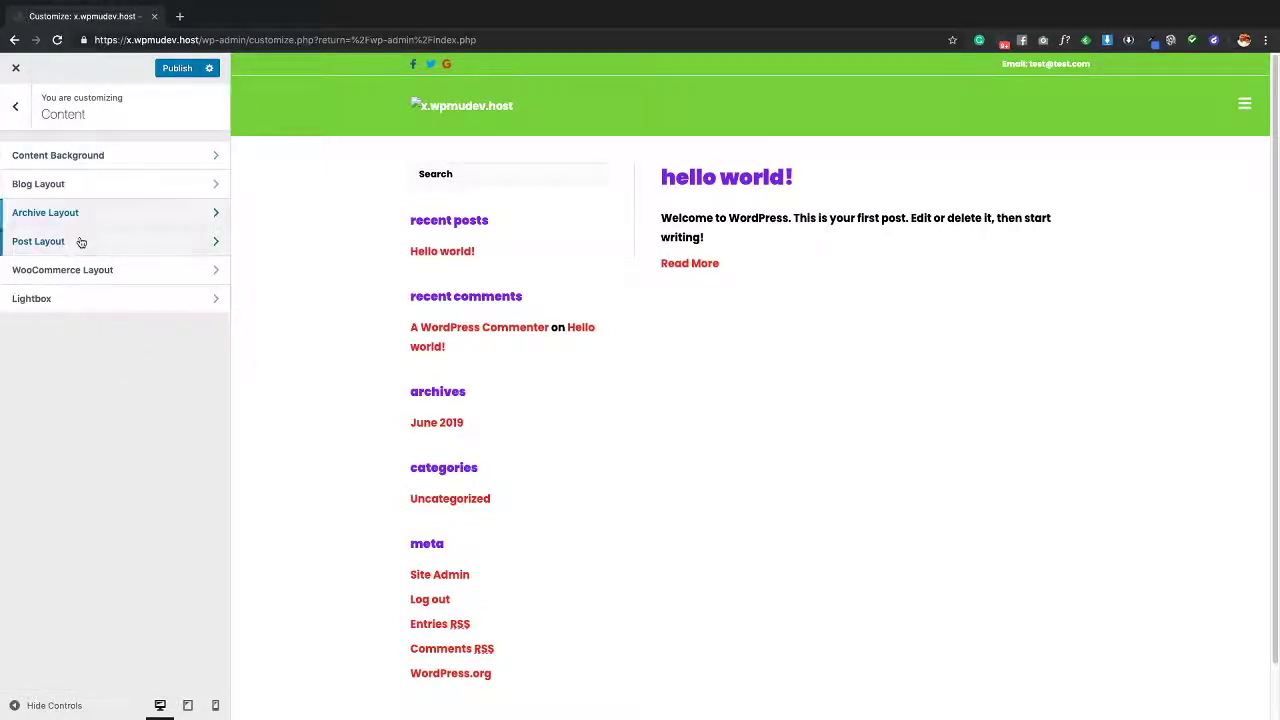
# With the Hello World post open in the preview, review the Post Layout choices for featured image and post categories
pyautogui.click(81, 242)
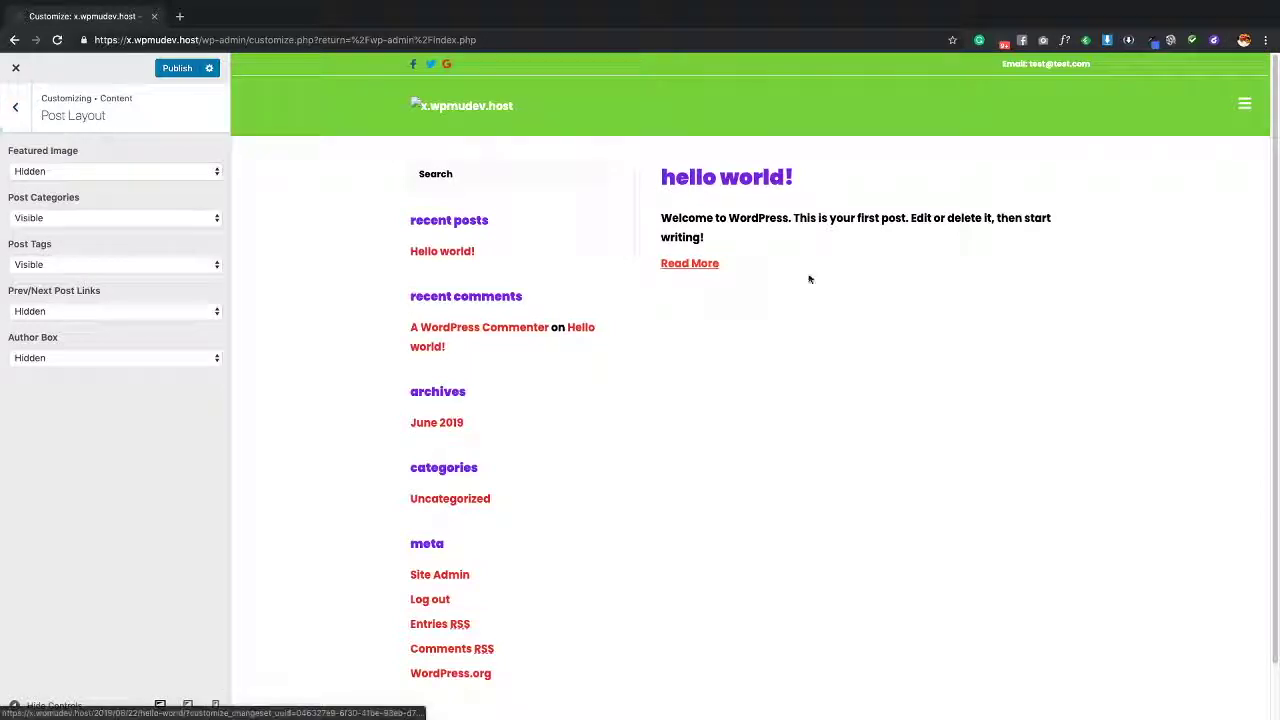
pyautogui.click(704, 265)
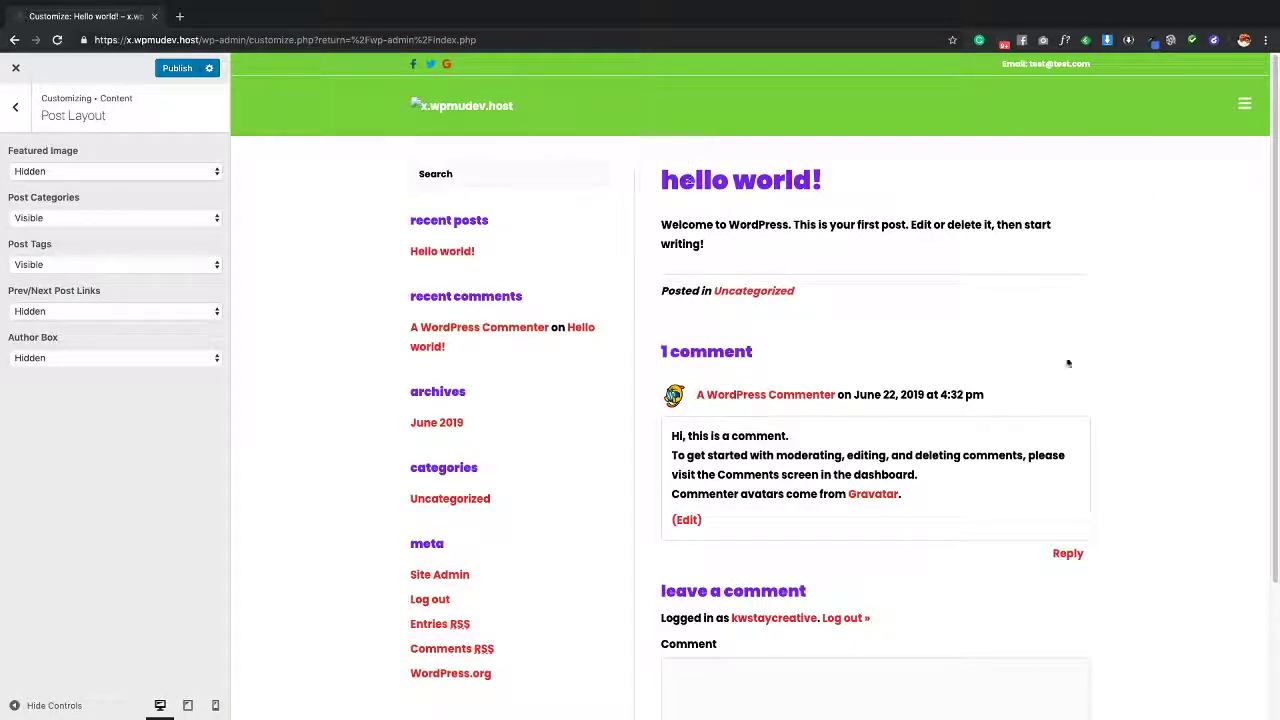
pyautogui.click(69, 170)
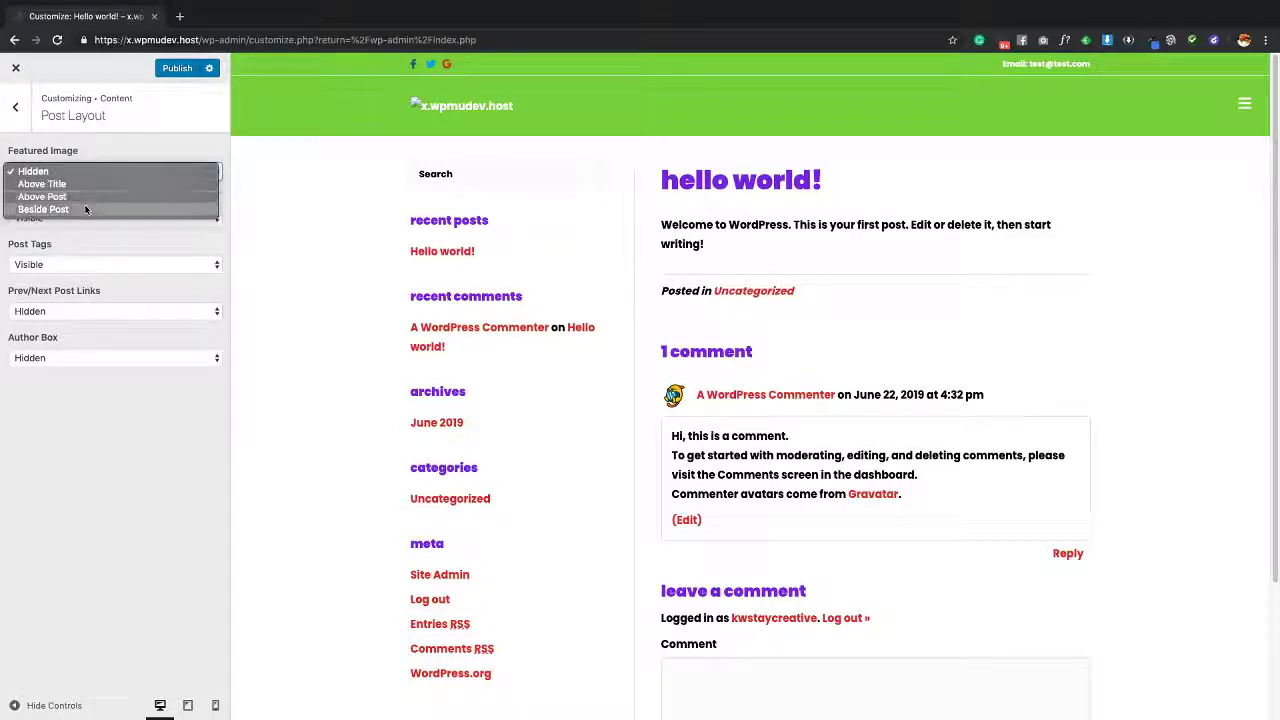
pyautogui.click(60, 224)
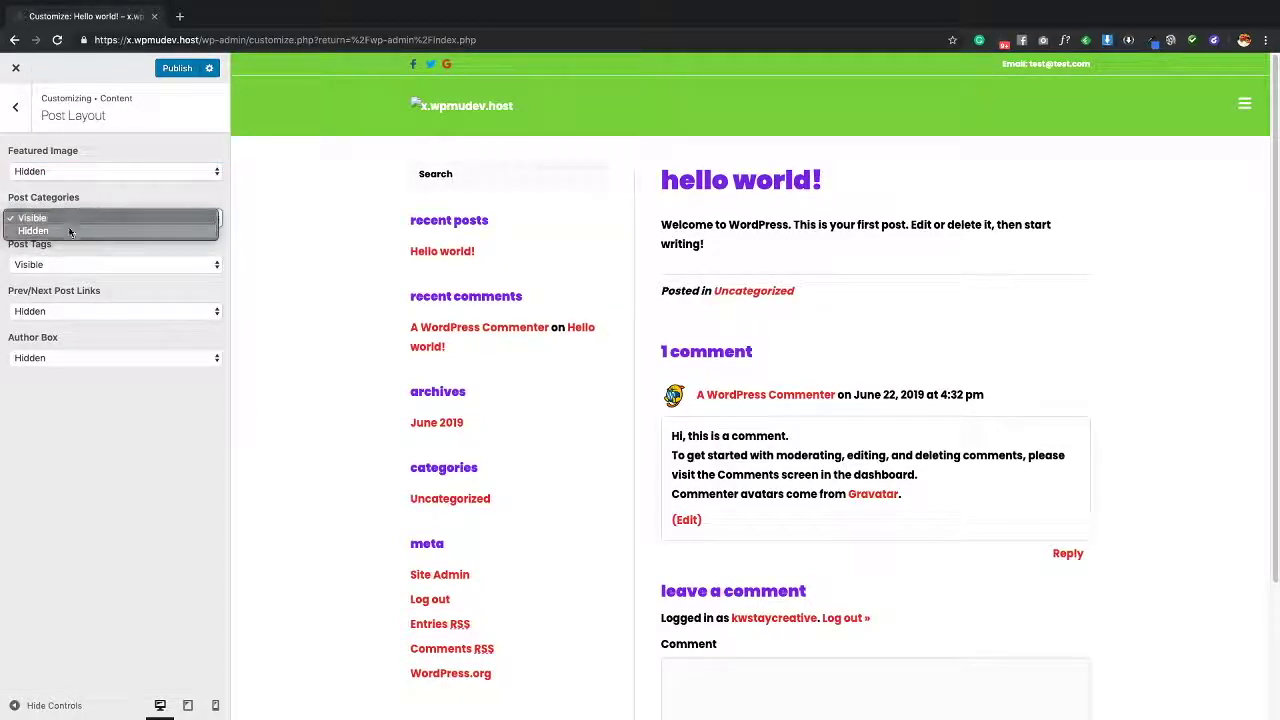
pyautogui.click(115, 203)
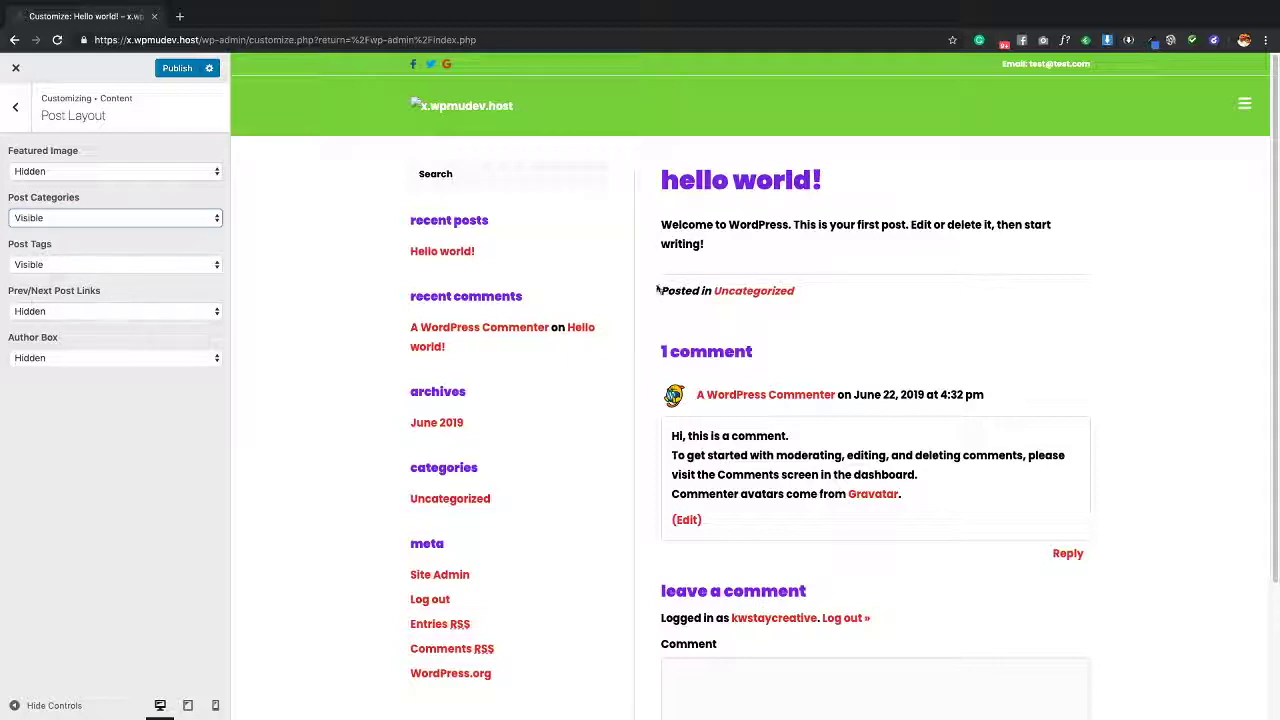
pyautogui.scroll(-3, 977, 328)
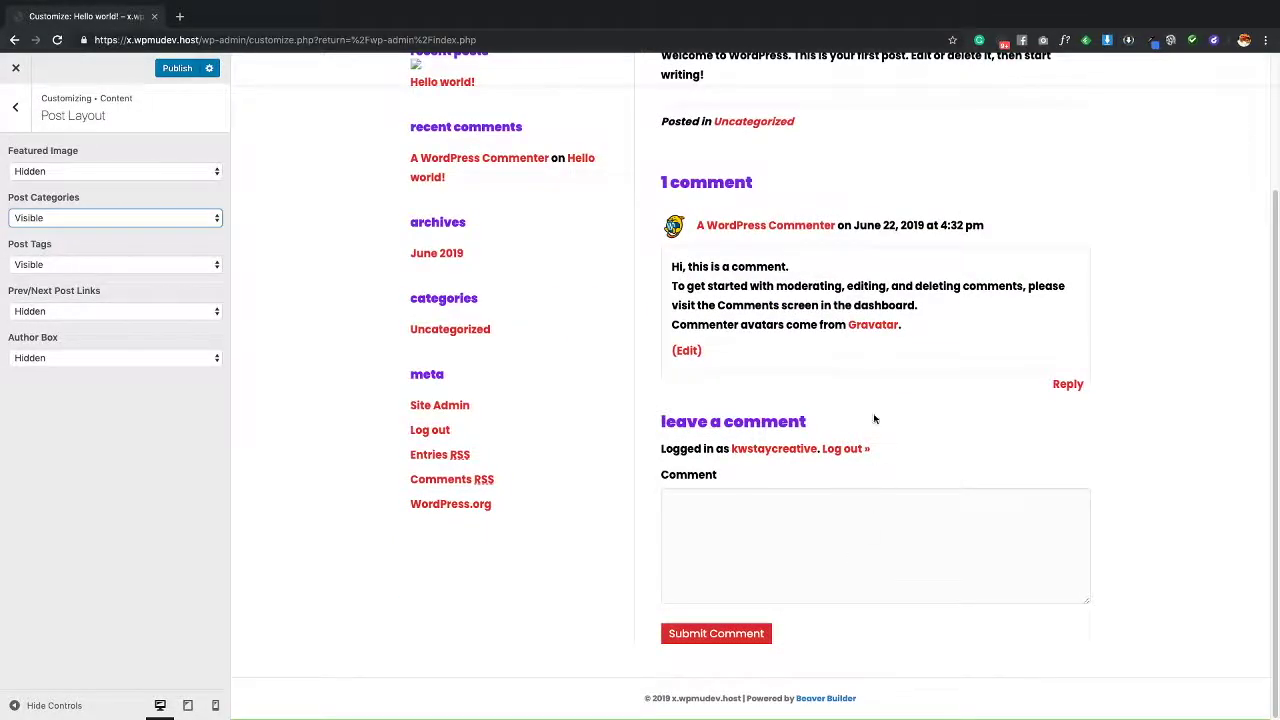
pyautogui.scroll(3, 870, 400)
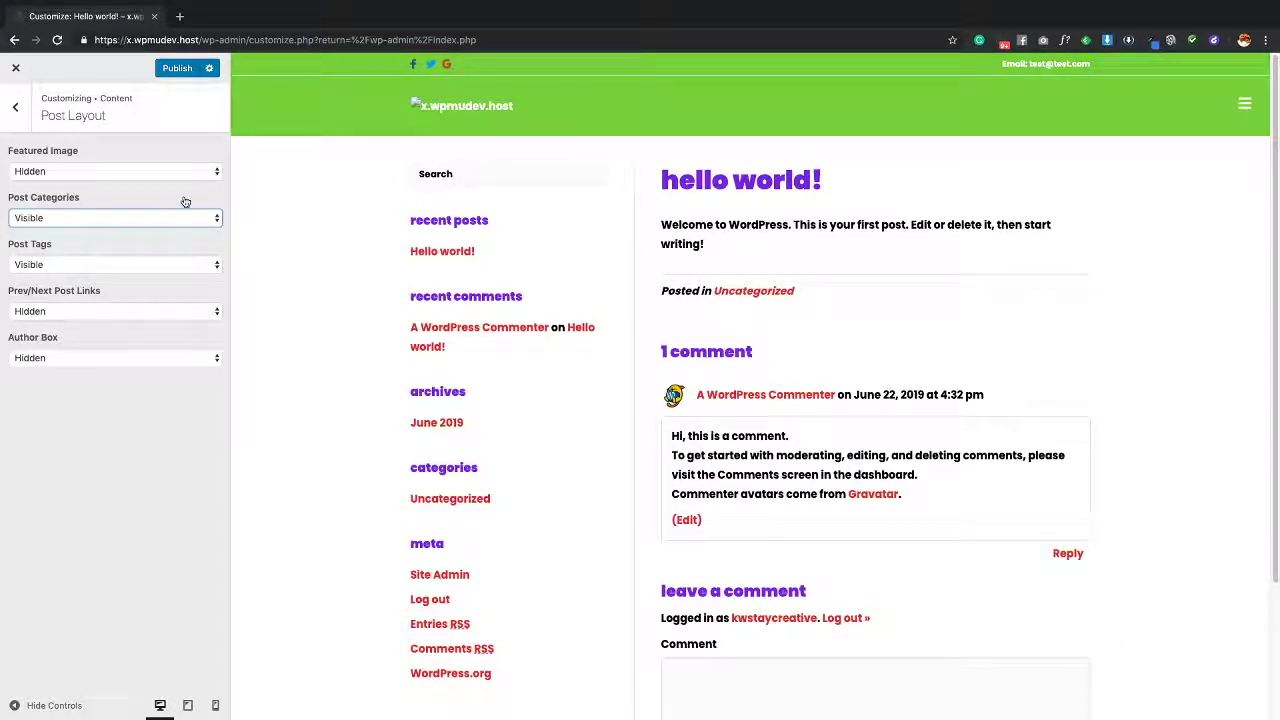
pyautogui.click(15, 106)
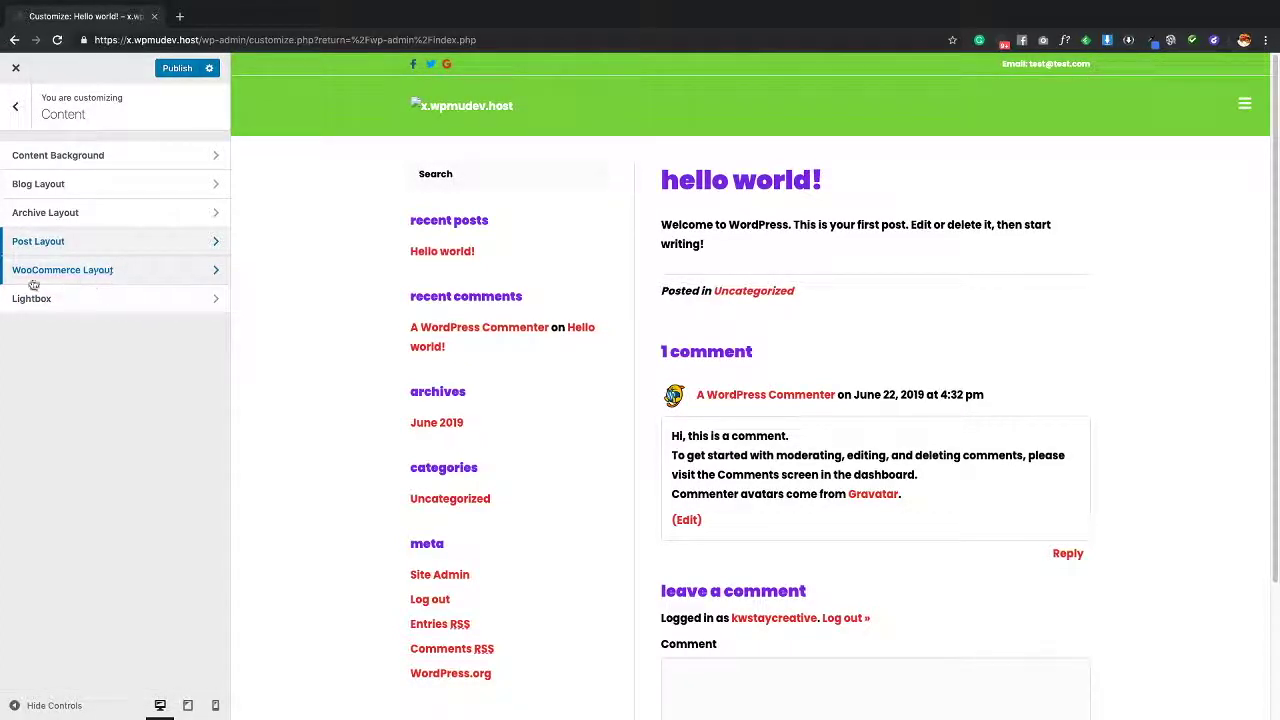
# Check the content's Lightbox setting and return to the customizer's main list of sections
pyautogui.click(82, 308)
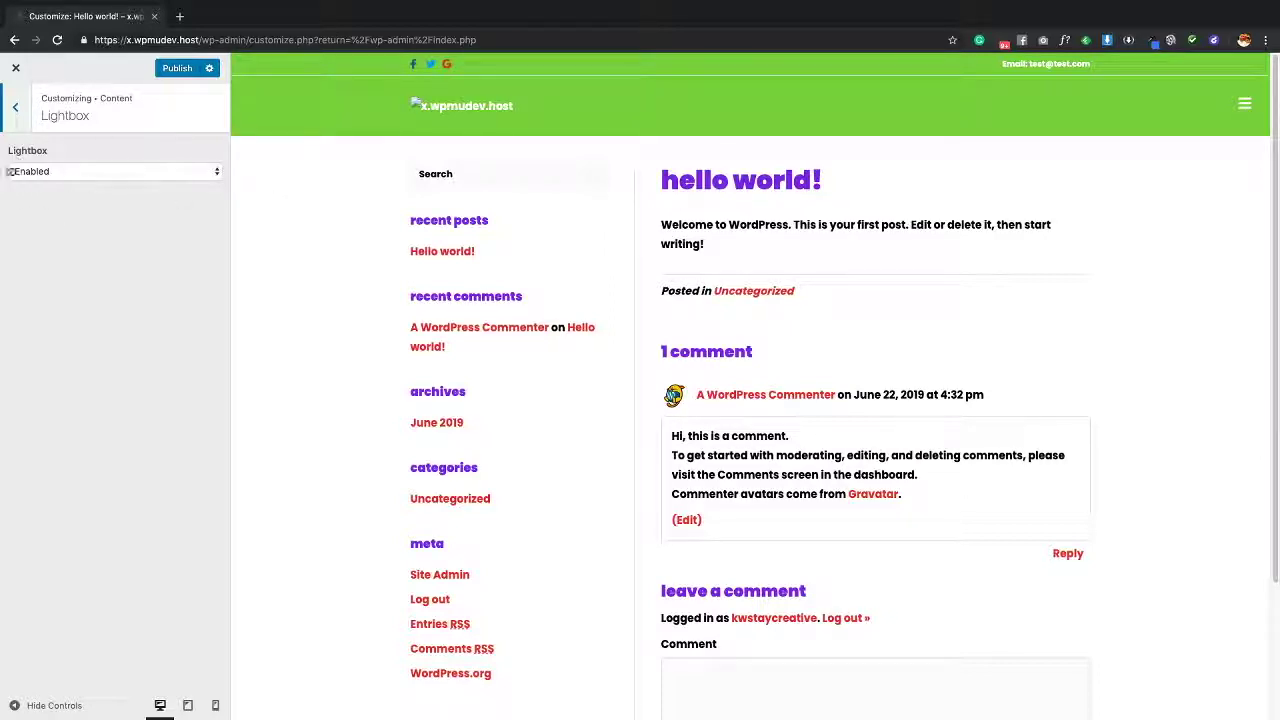
pyautogui.click(22, 115)
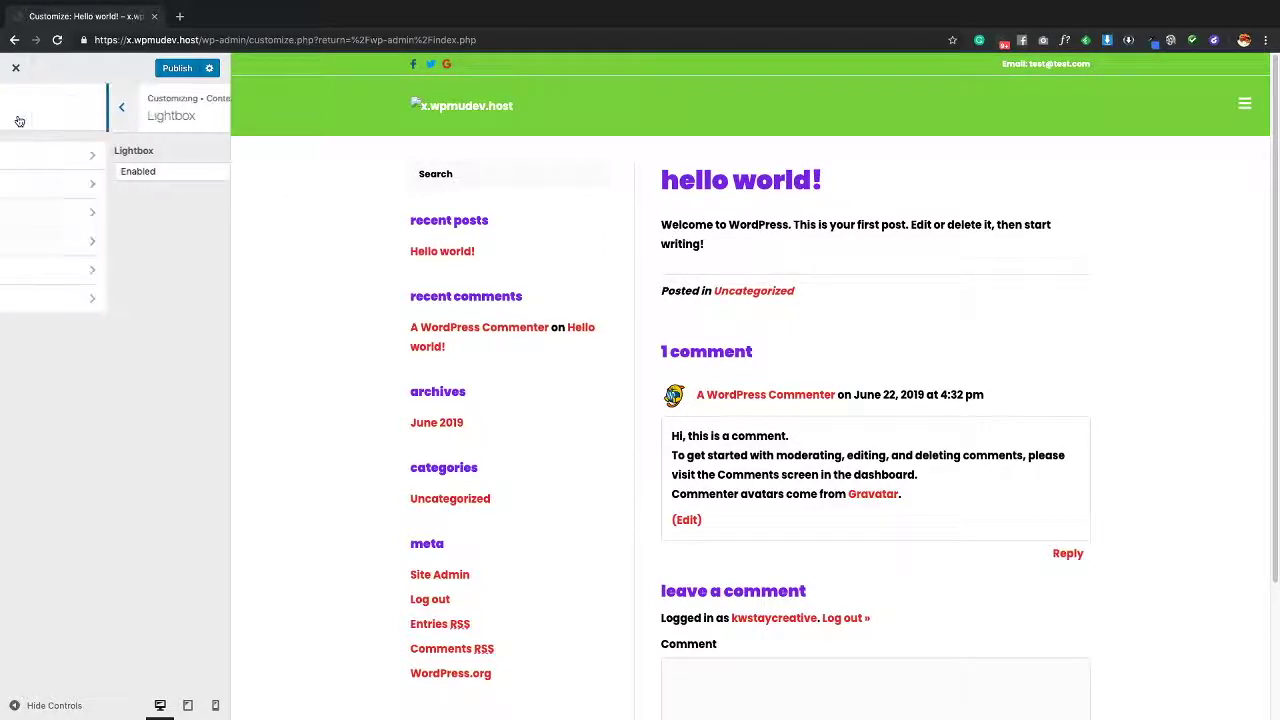
pyautogui.click(22, 115)
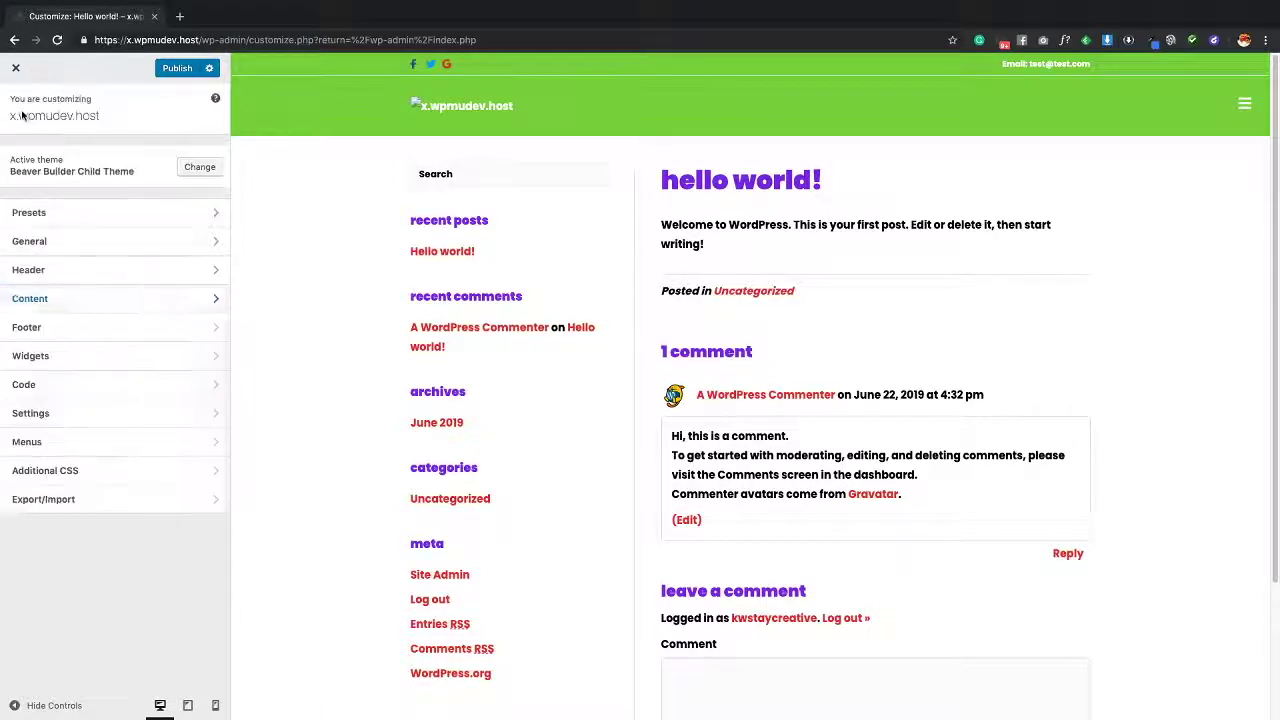
# In the Footer section, view the previewed page's footer and review the Footer Widgets Display choices, keeping All Pages
pyautogui.click(112, 328)
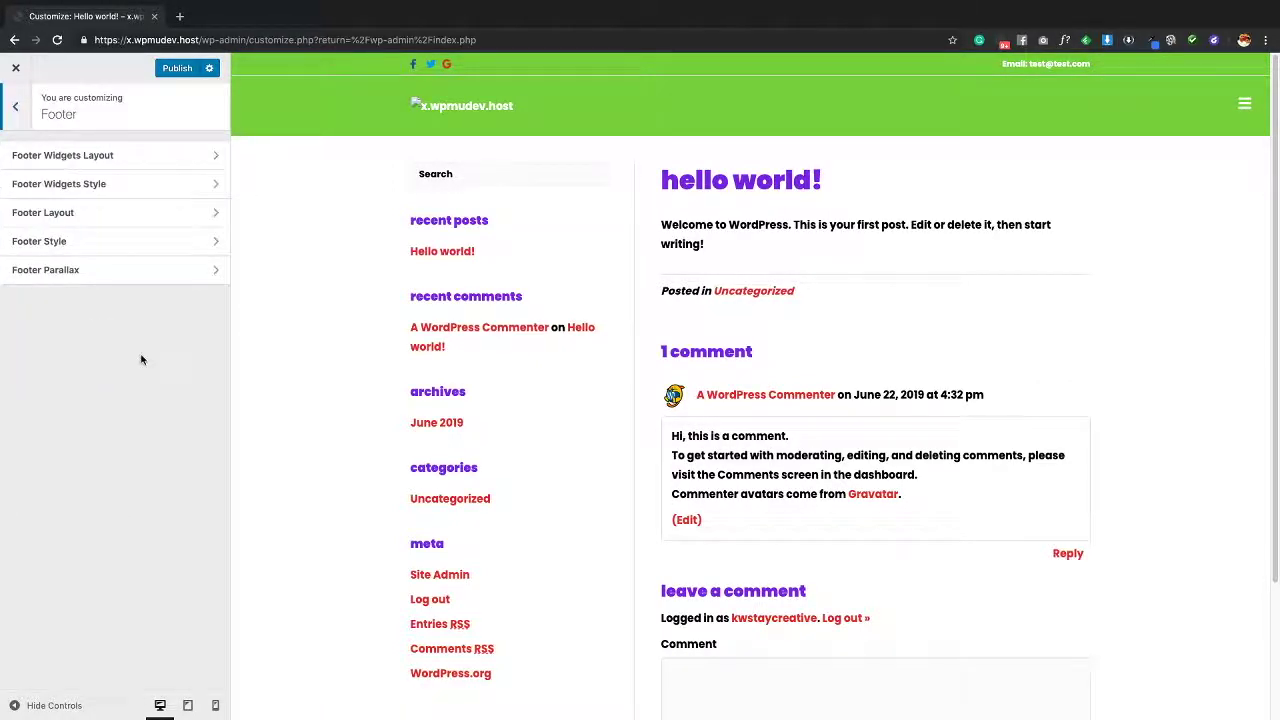
pyautogui.scroll(-3, 737, 370)
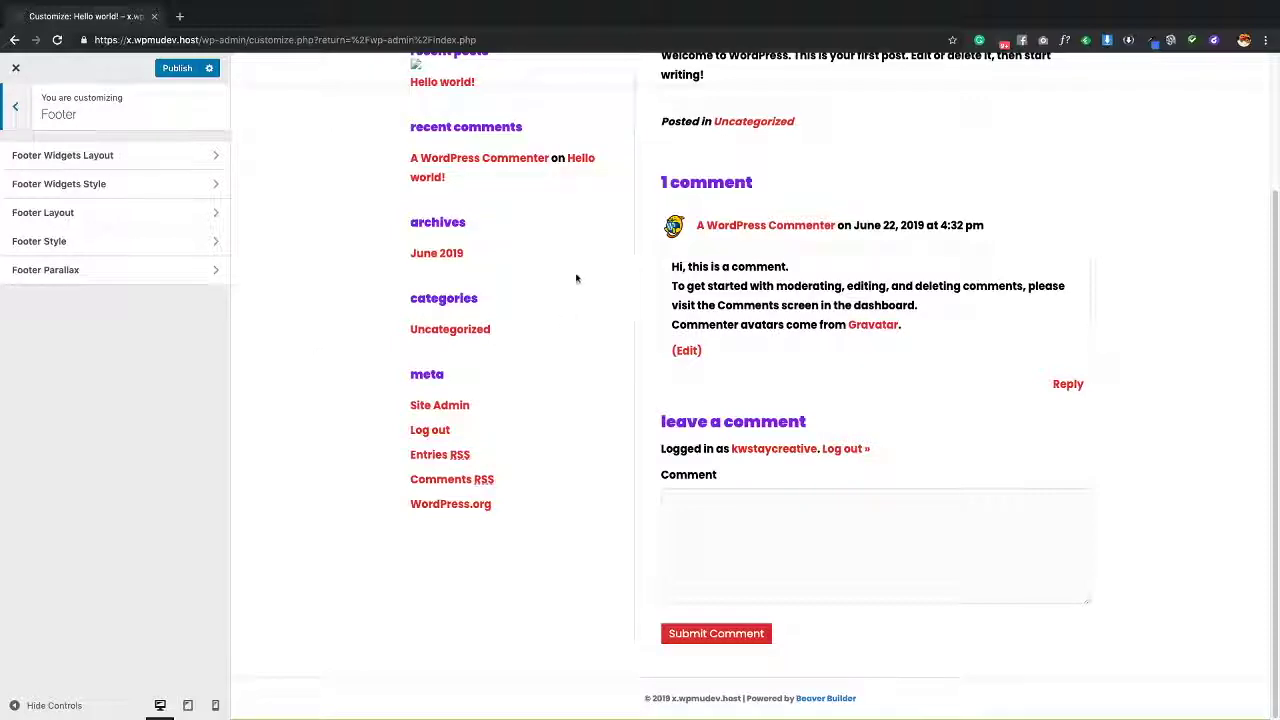
pyautogui.scroll(1, 876, 362)
pyautogui.scroll(5, 876, 362)
pyautogui.scroll(-5, 780, 226)
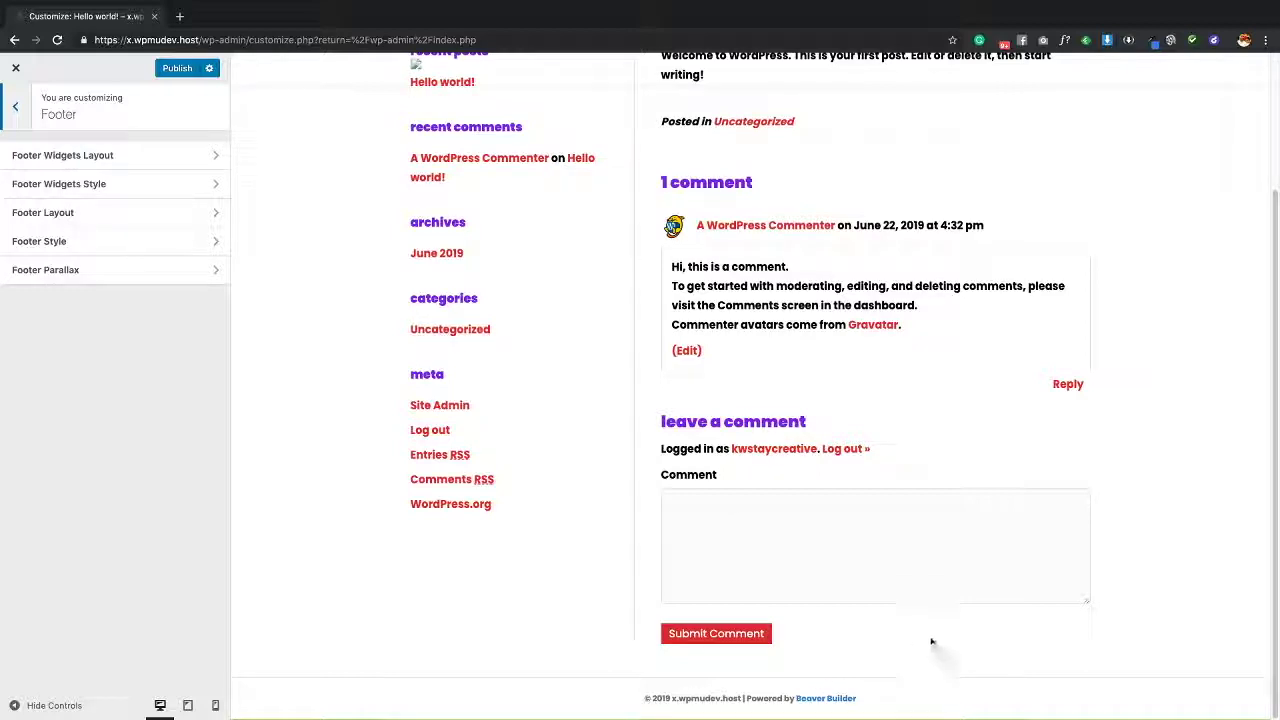
pyautogui.click(114, 162)
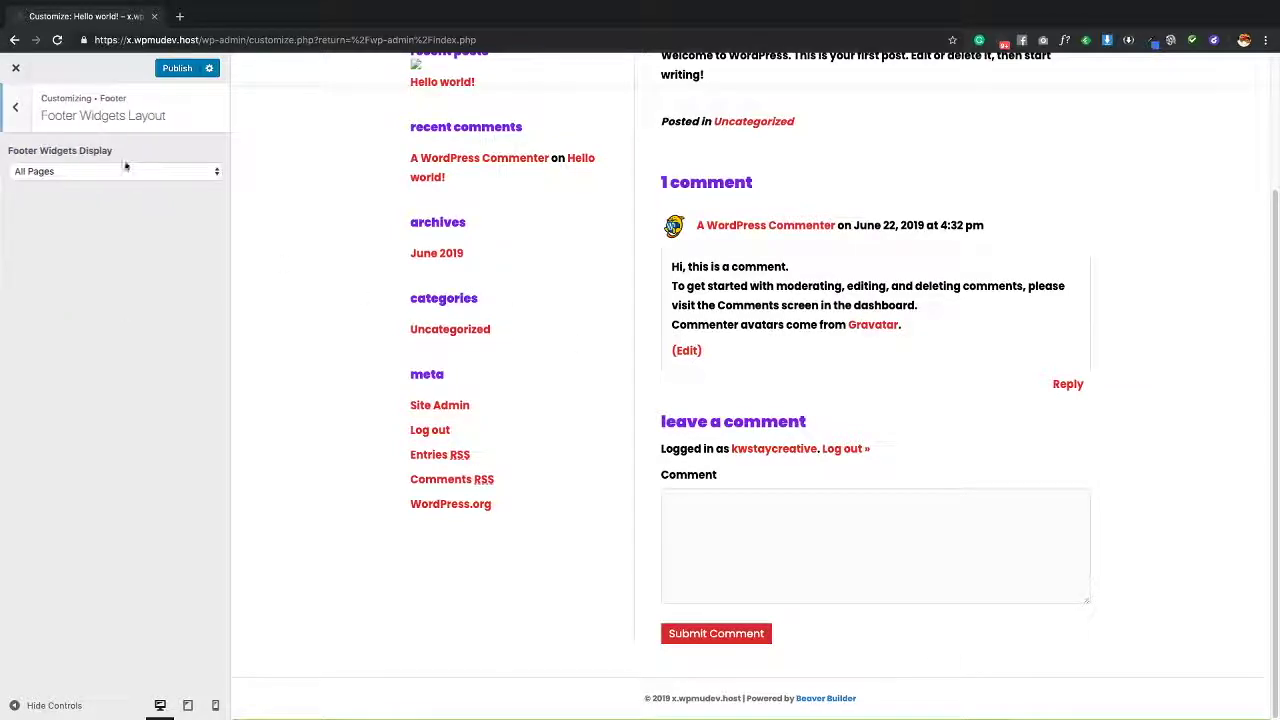
pyautogui.click(110, 172)
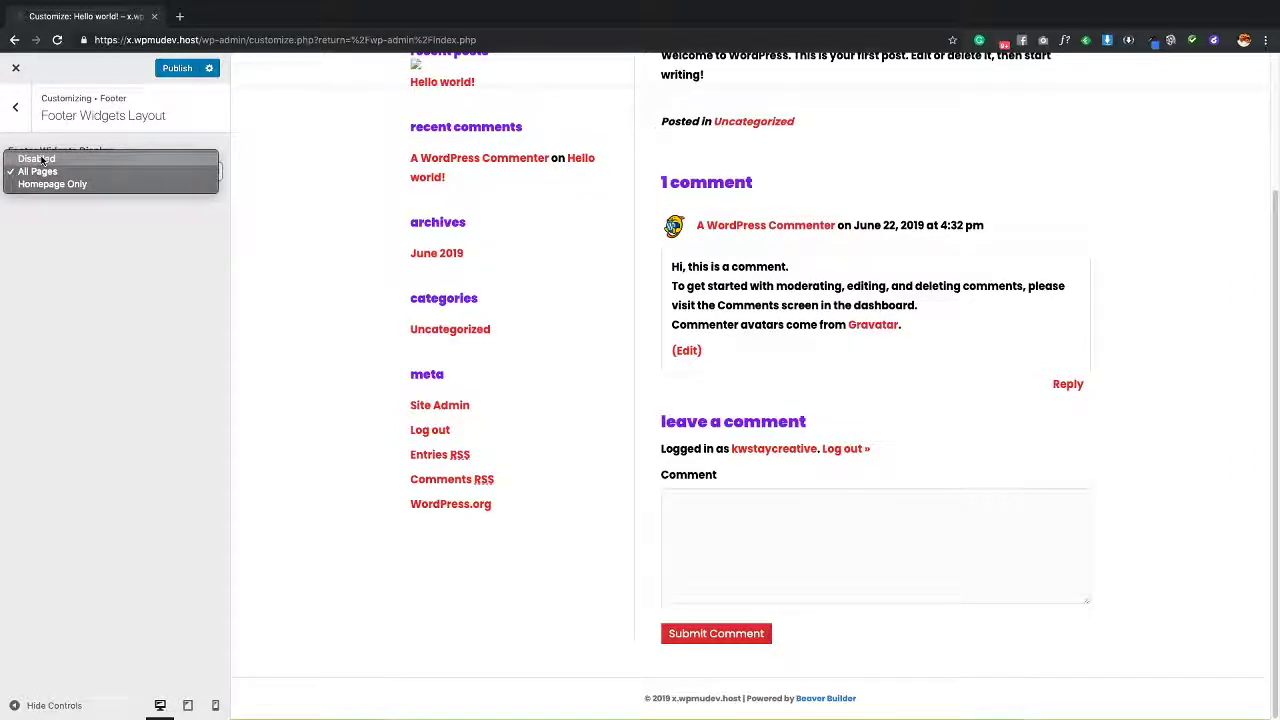
pyautogui.click(81, 268)
pyautogui.click(15, 106)
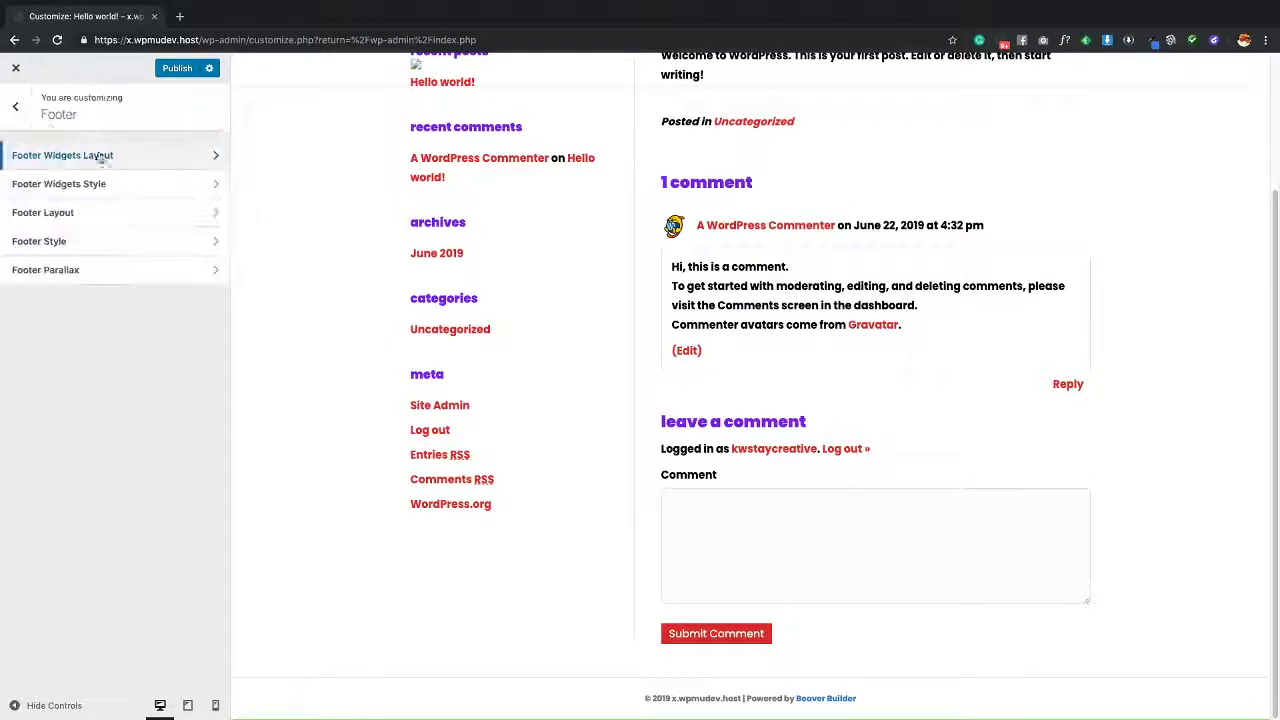
# In the Footer Widgets Style settings, try a green background at 0 and 100 opacity, and set the background color to purple
pyautogui.click(40, 190)
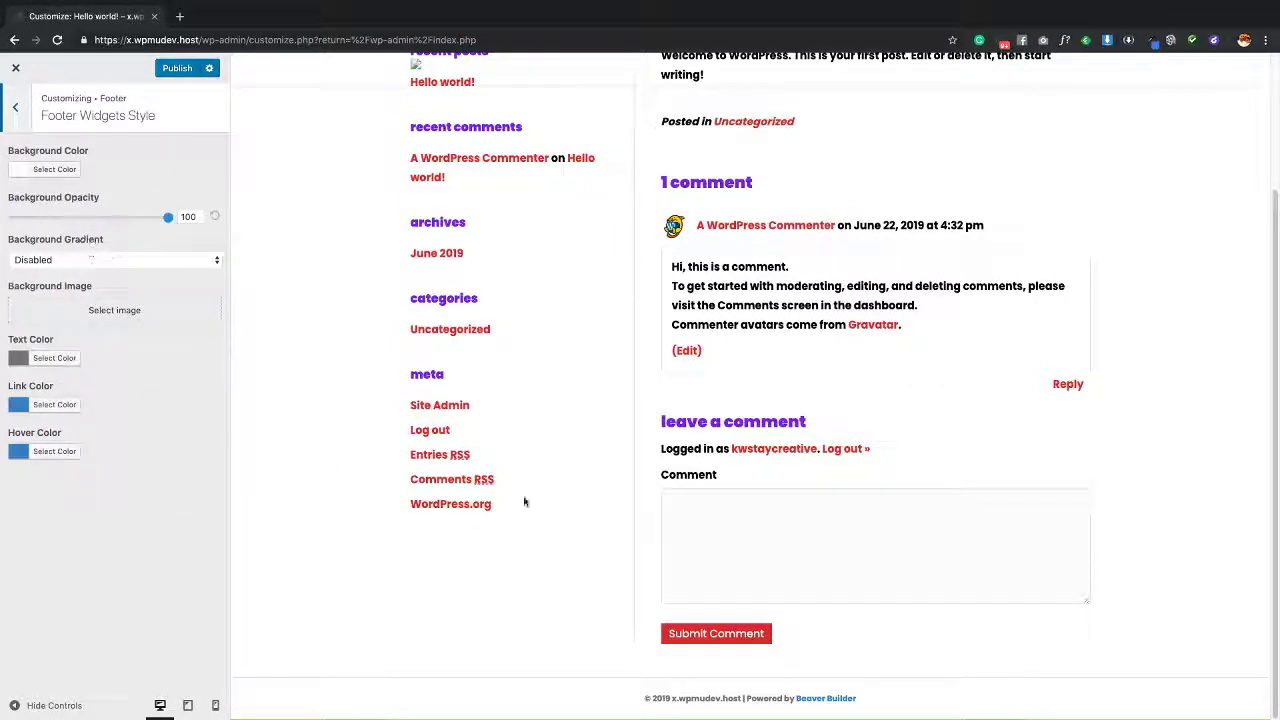
pyautogui.click(55, 169)
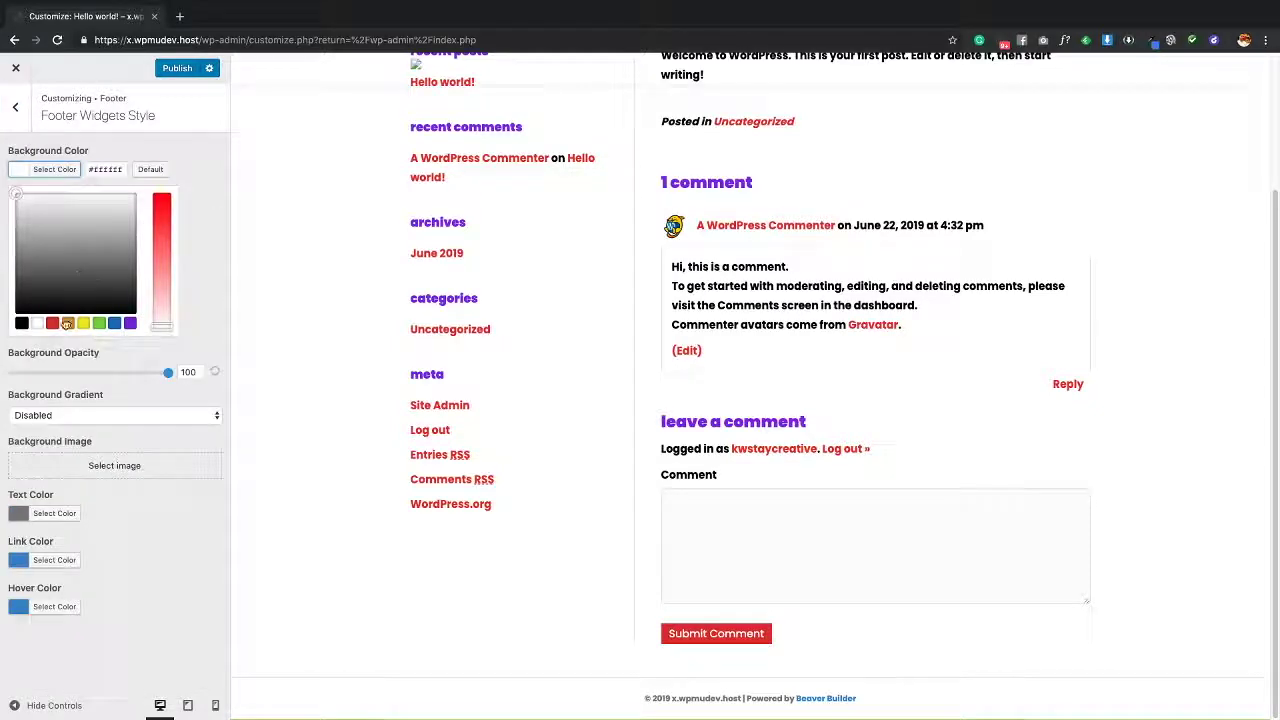
pyautogui.click(99, 322)
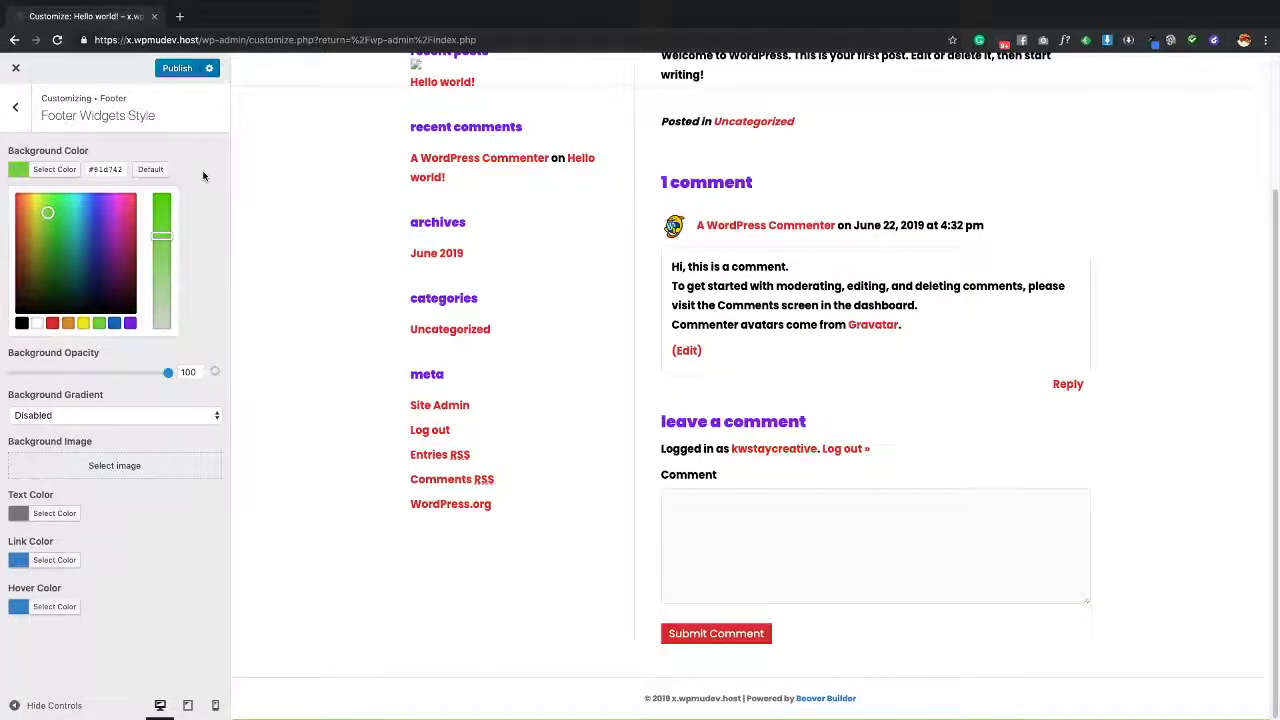
pyautogui.moveTo(164, 374); pyautogui.dragTo(14, 372)
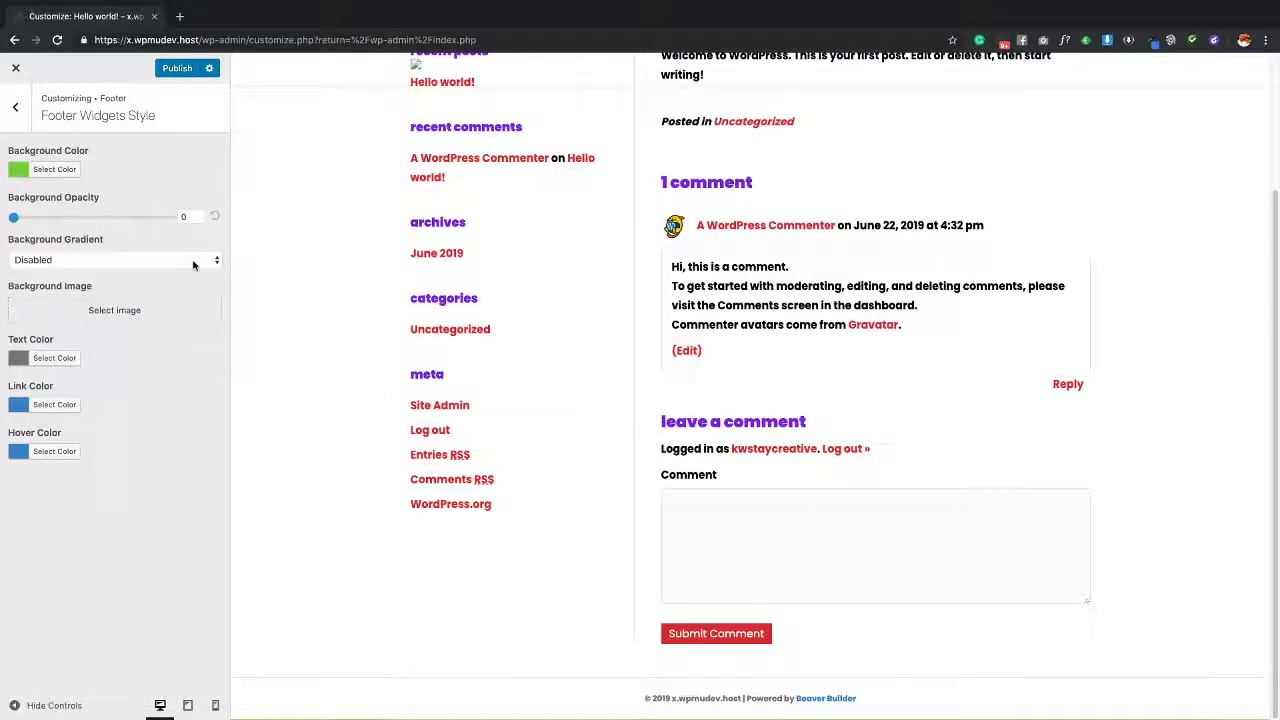
pyautogui.moveTo(14, 218); pyautogui.dragTo(224, 225)
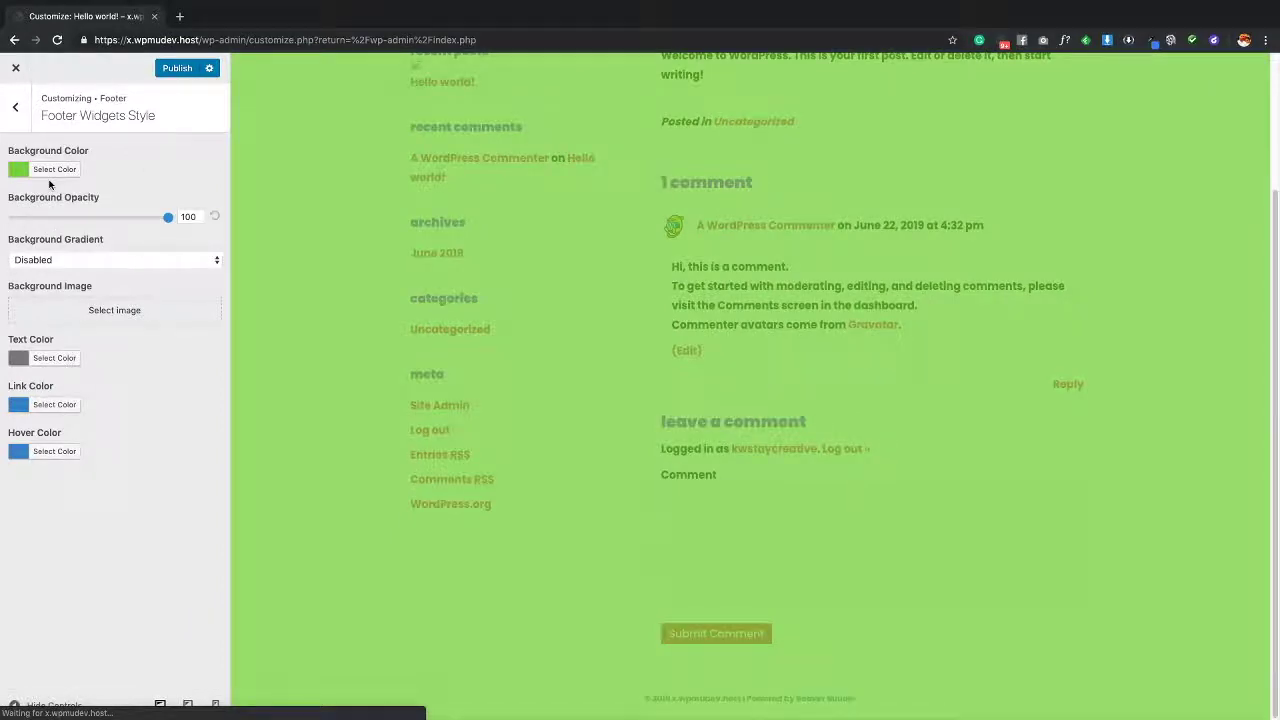
pyautogui.click(60, 170)
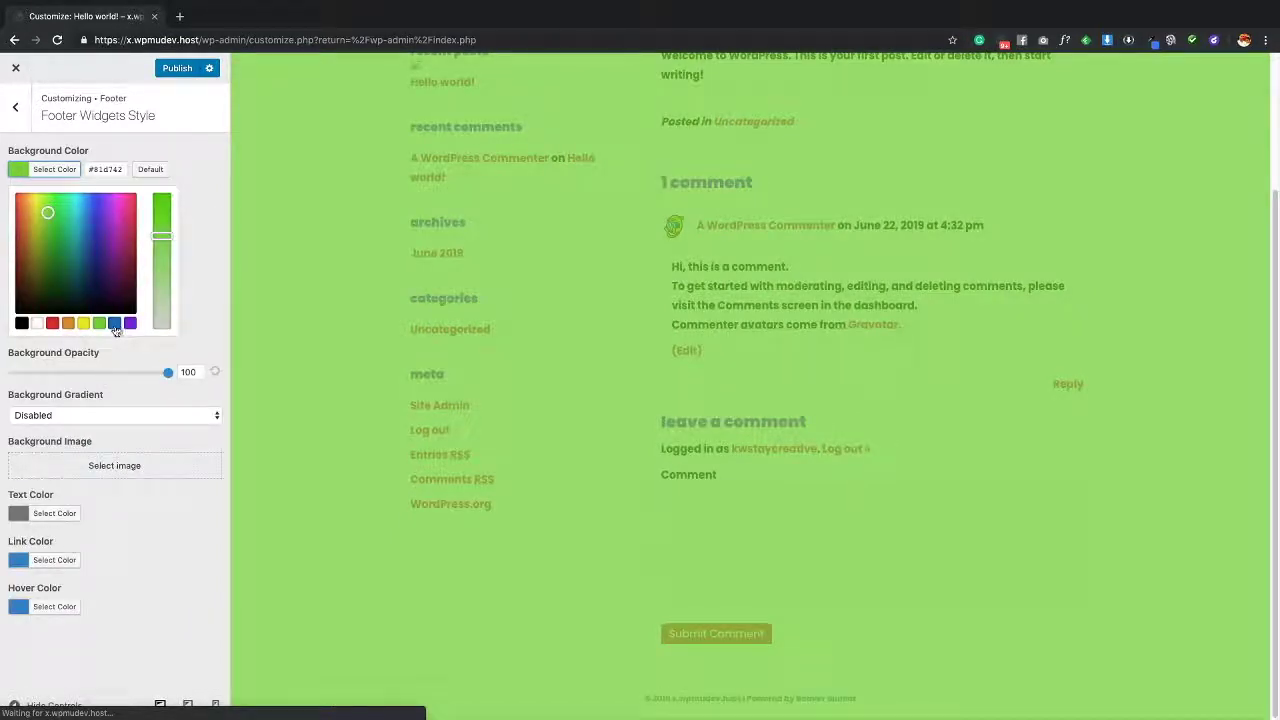
pyautogui.click(130, 323)
pyautogui.click(66, 170)
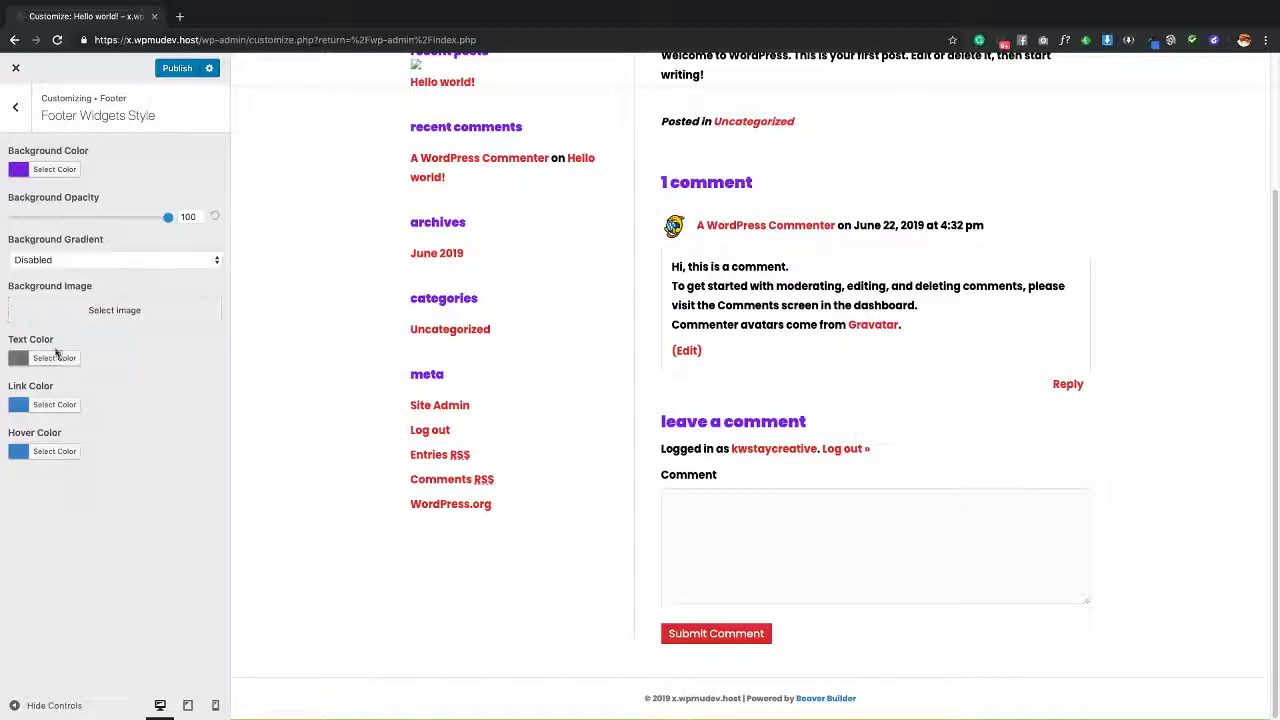
# Set the footer widgets' text color to purple, link color to yellow, and hover color to green
pyautogui.click(55, 357)
pyautogui.click(130, 511)
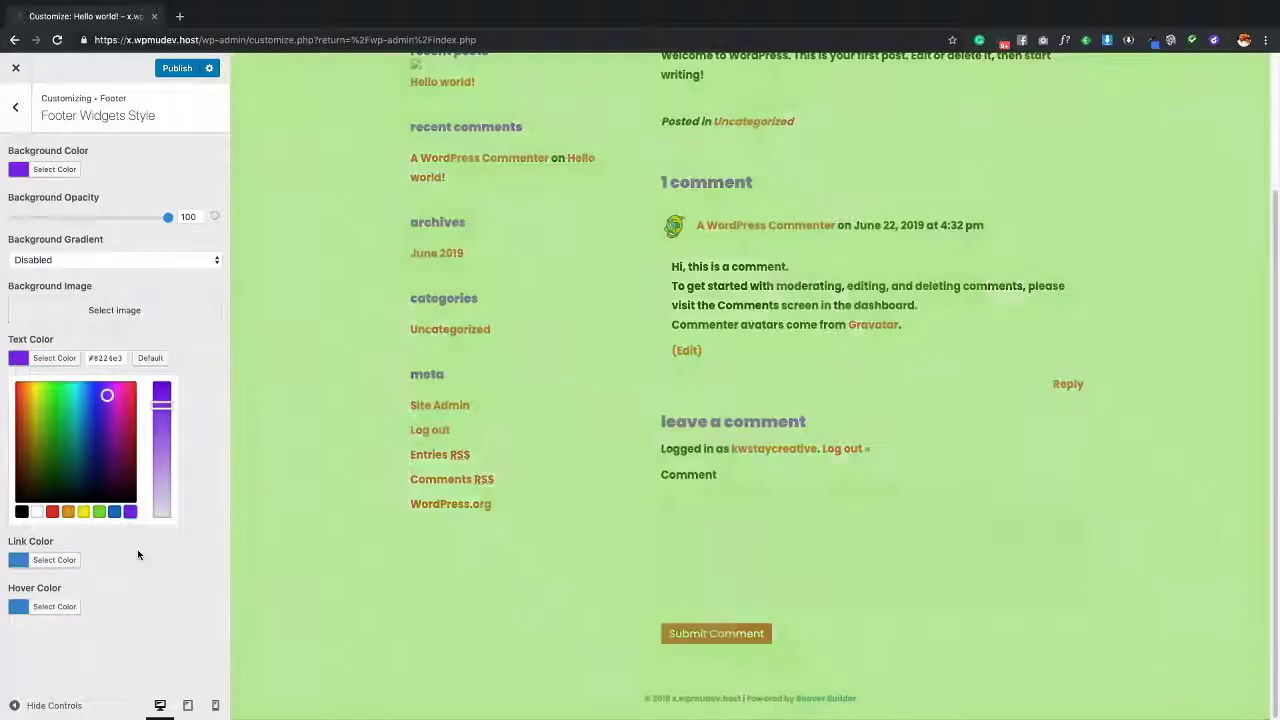
pyautogui.click(138, 554)
pyautogui.click(54, 404)
pyautogui.click(83, 558)
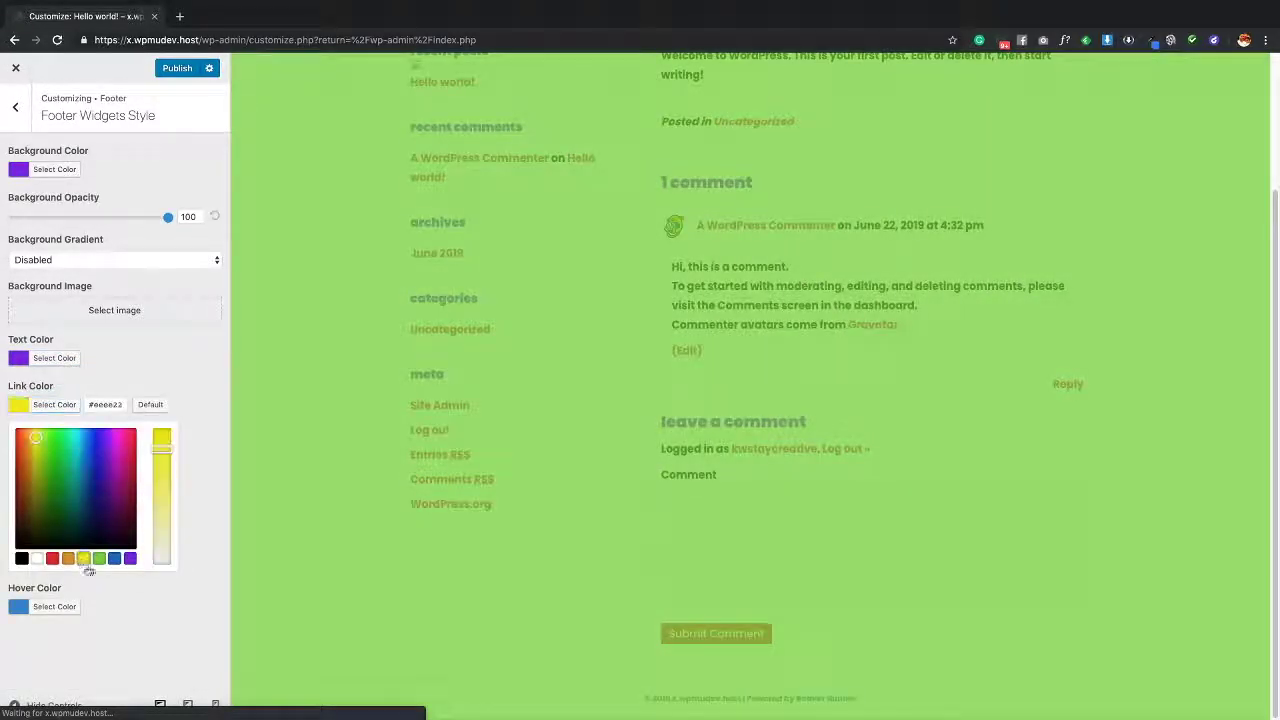
pyautogui.click(55, 606)
pyautogui.click(99, 605)
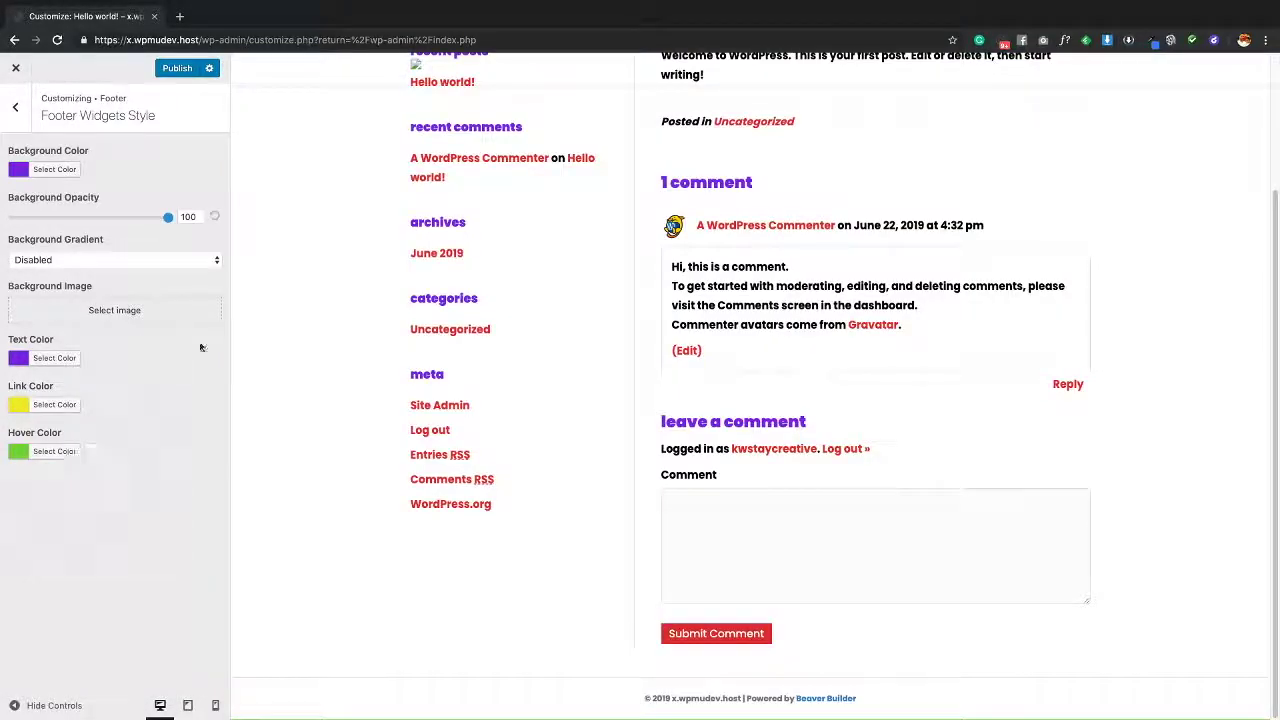
pyautogui.click(150, 346)
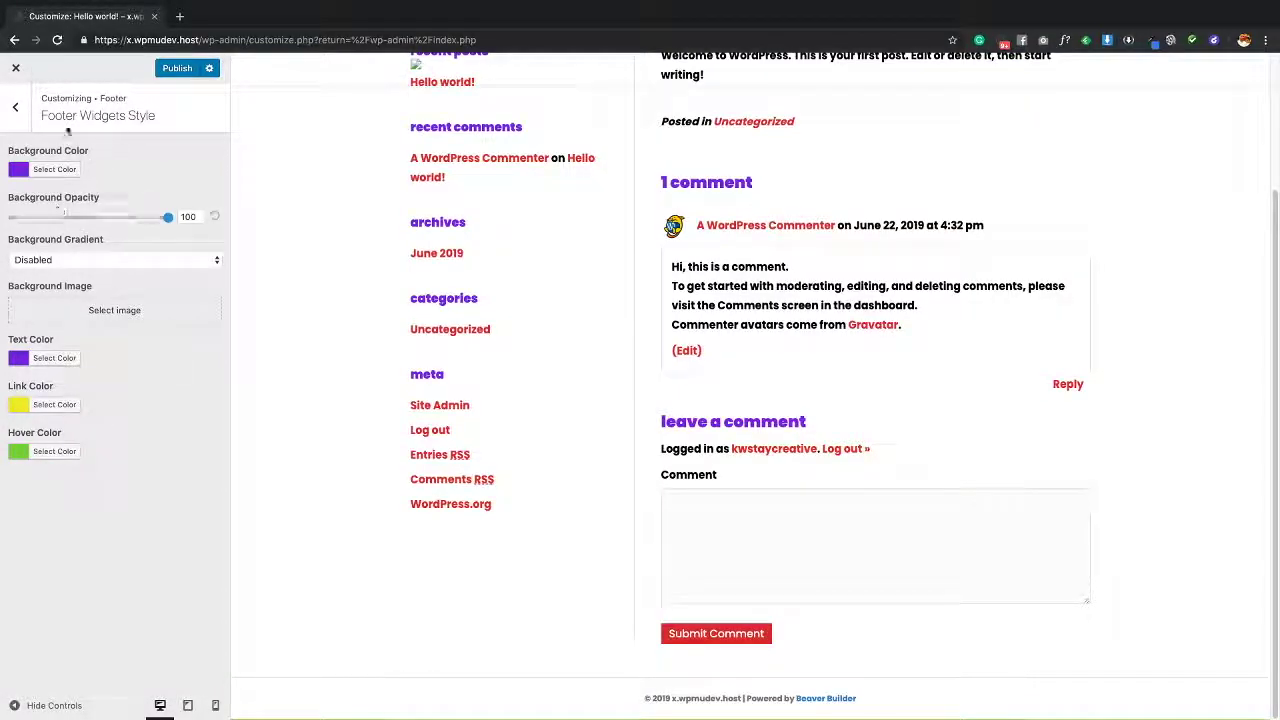
# Set the footer widgets' text color to white (#ffffff)
pyautogui.click(54, 358)
pyautogui.click(40, 512)
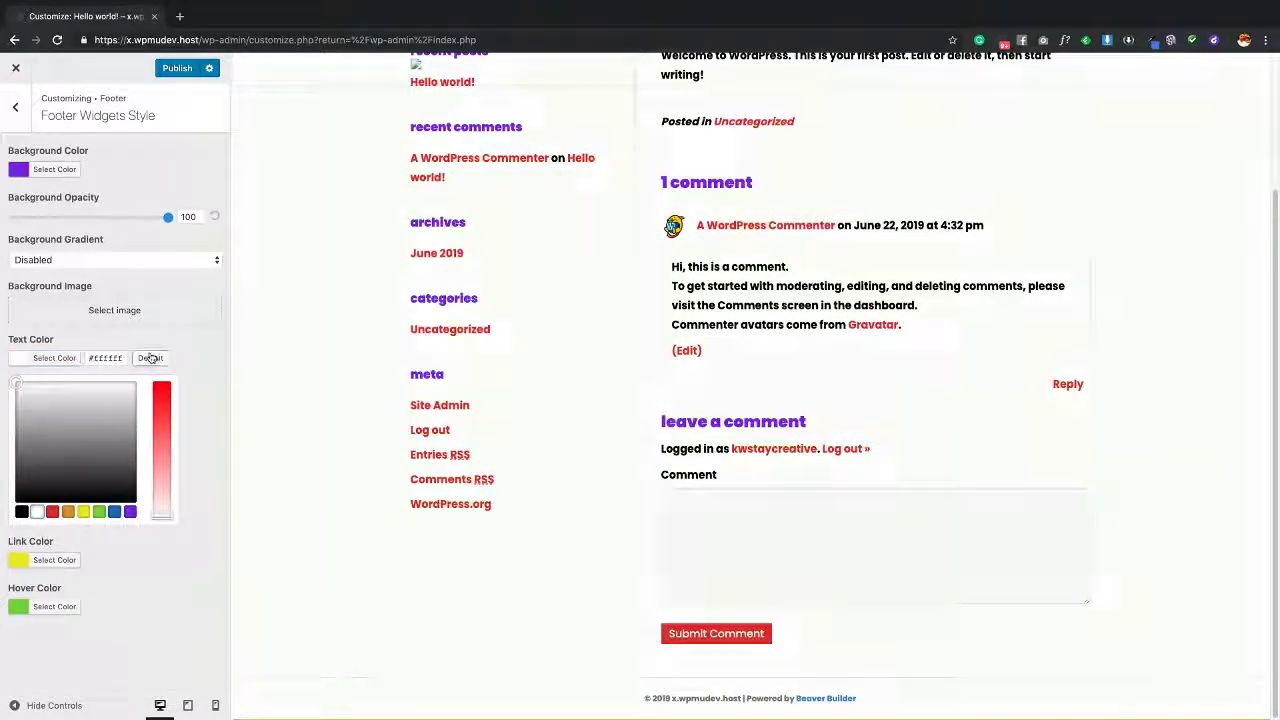
pyautogui.click(42, 289)
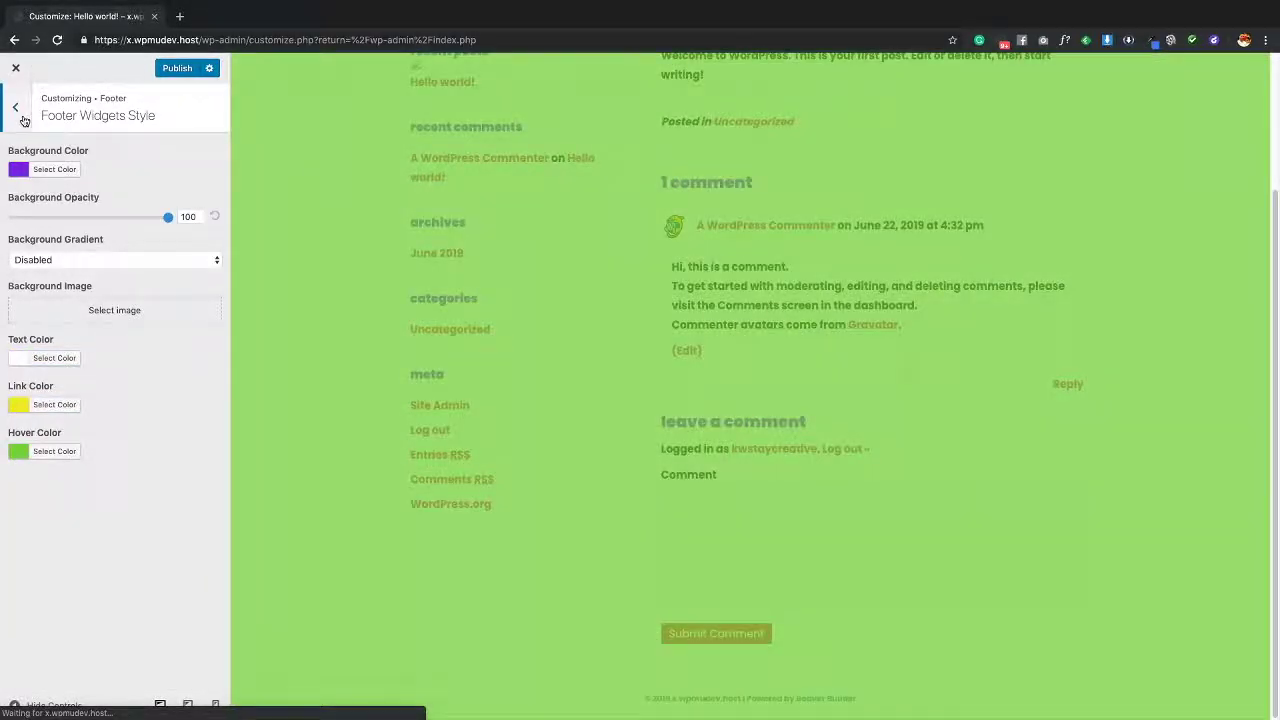
# In the Footer Layout settings, try the None layout and set the layout back to 1 Column
pyautogui.click(18, 117)
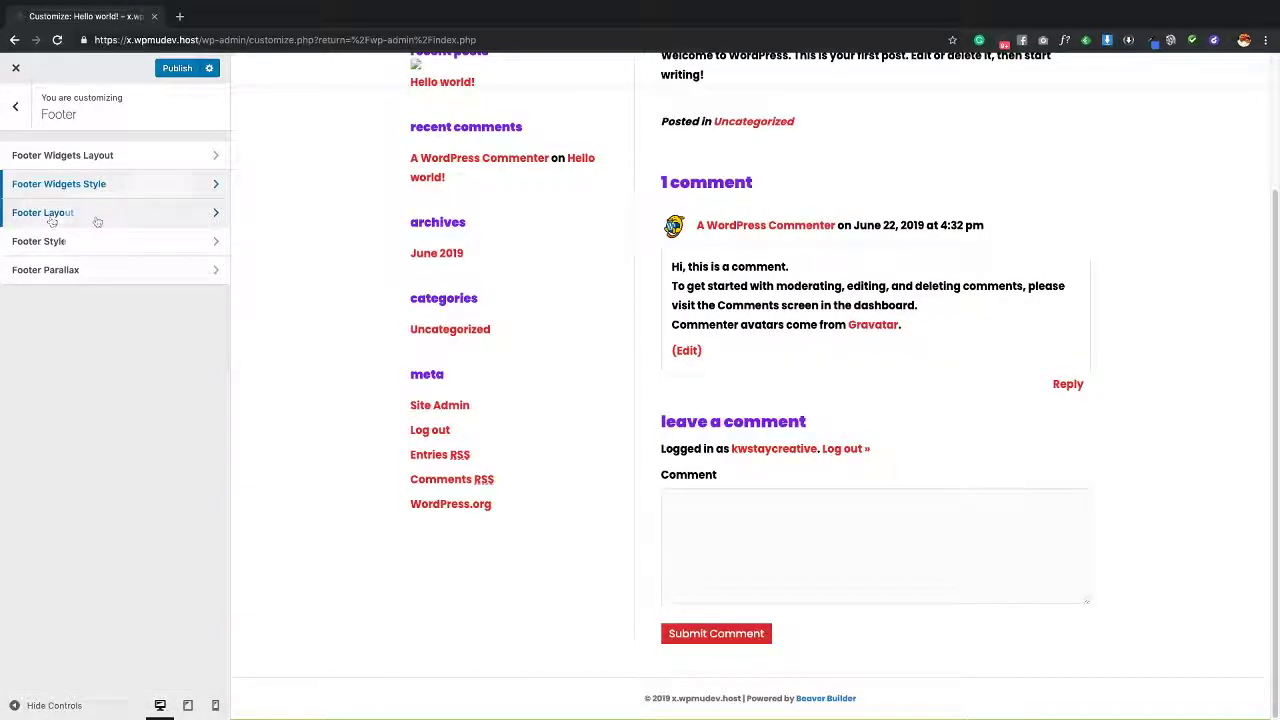
pyautogui.click(97, 219)
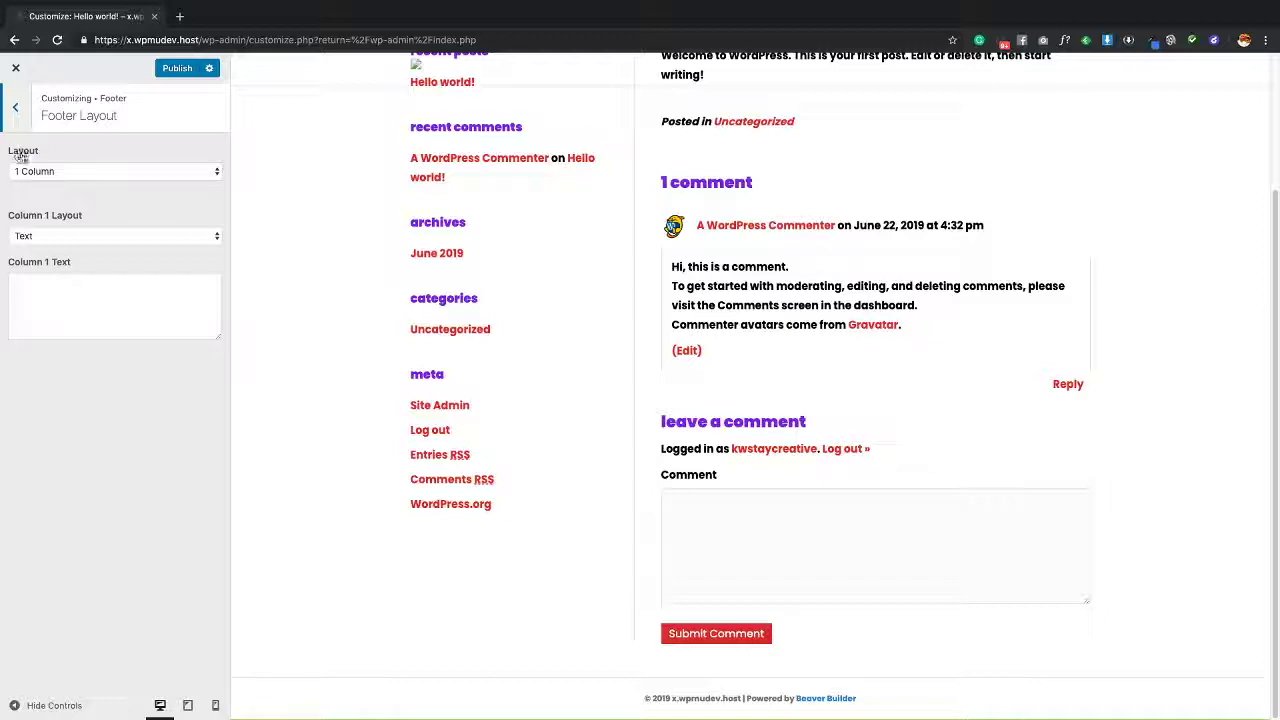
pyautogui.click(103, 172)
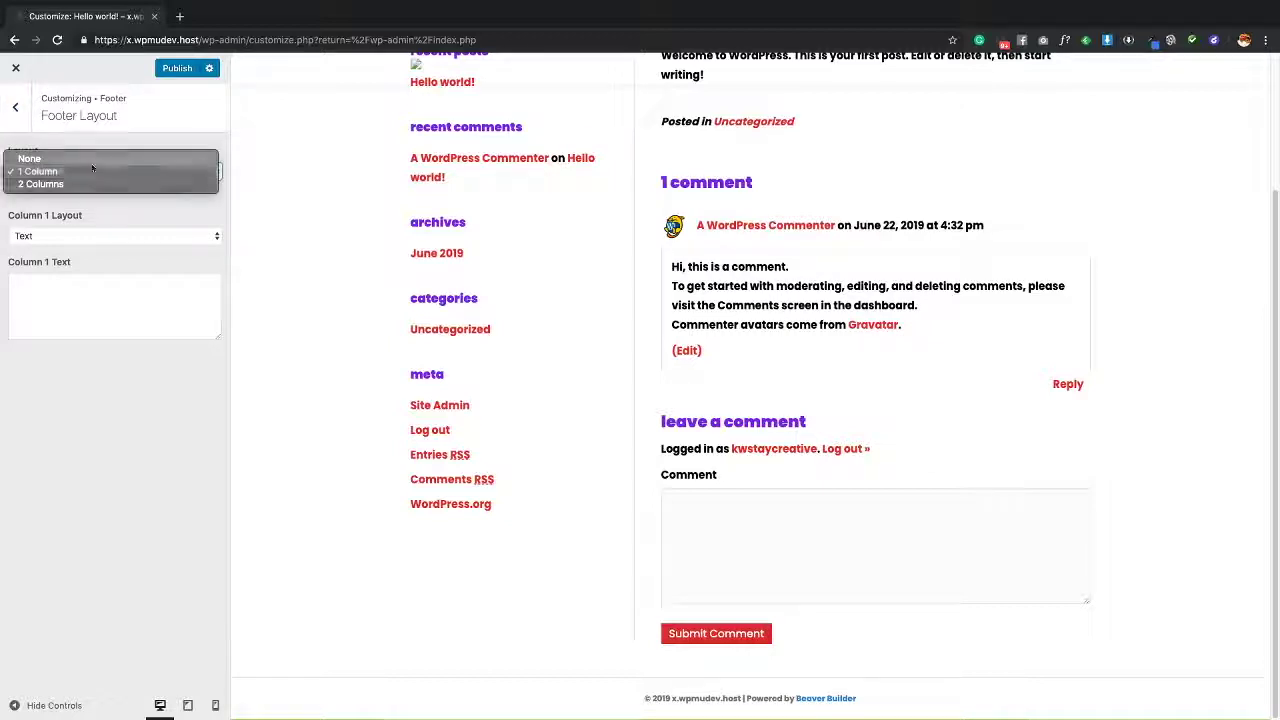
pyautogui.click(92, 159)
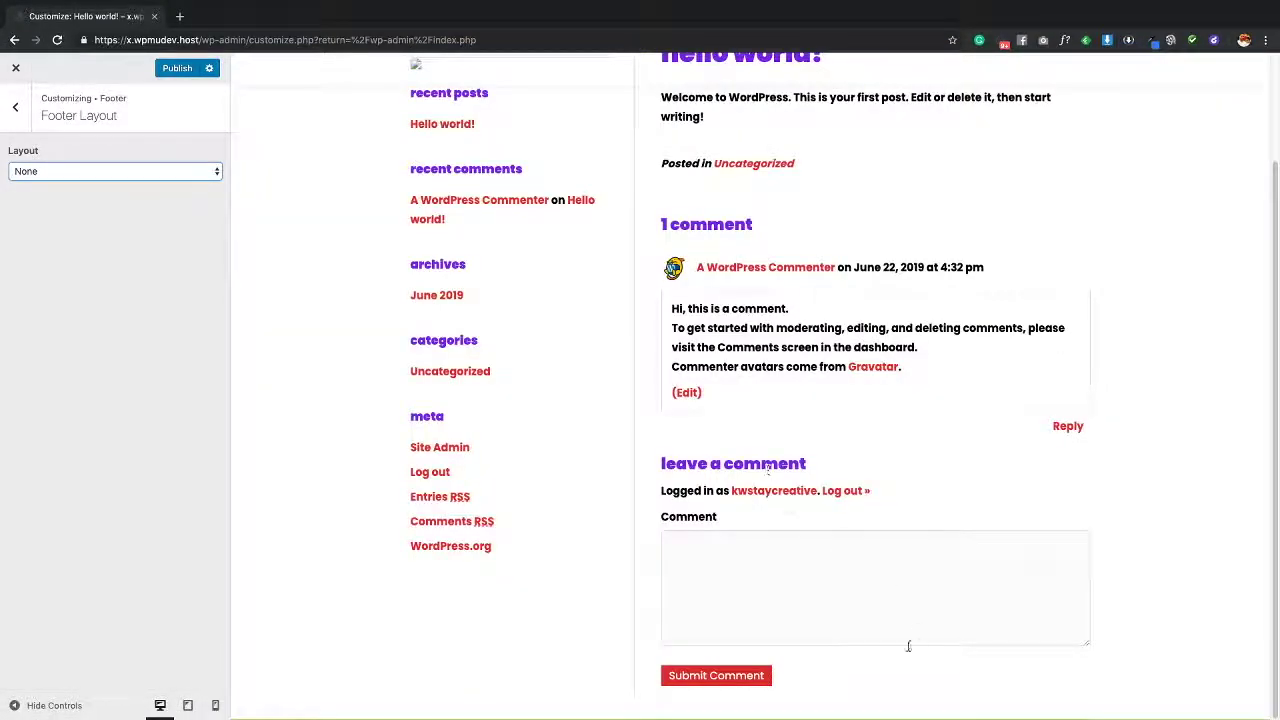
pyautogui.click(114, 172)
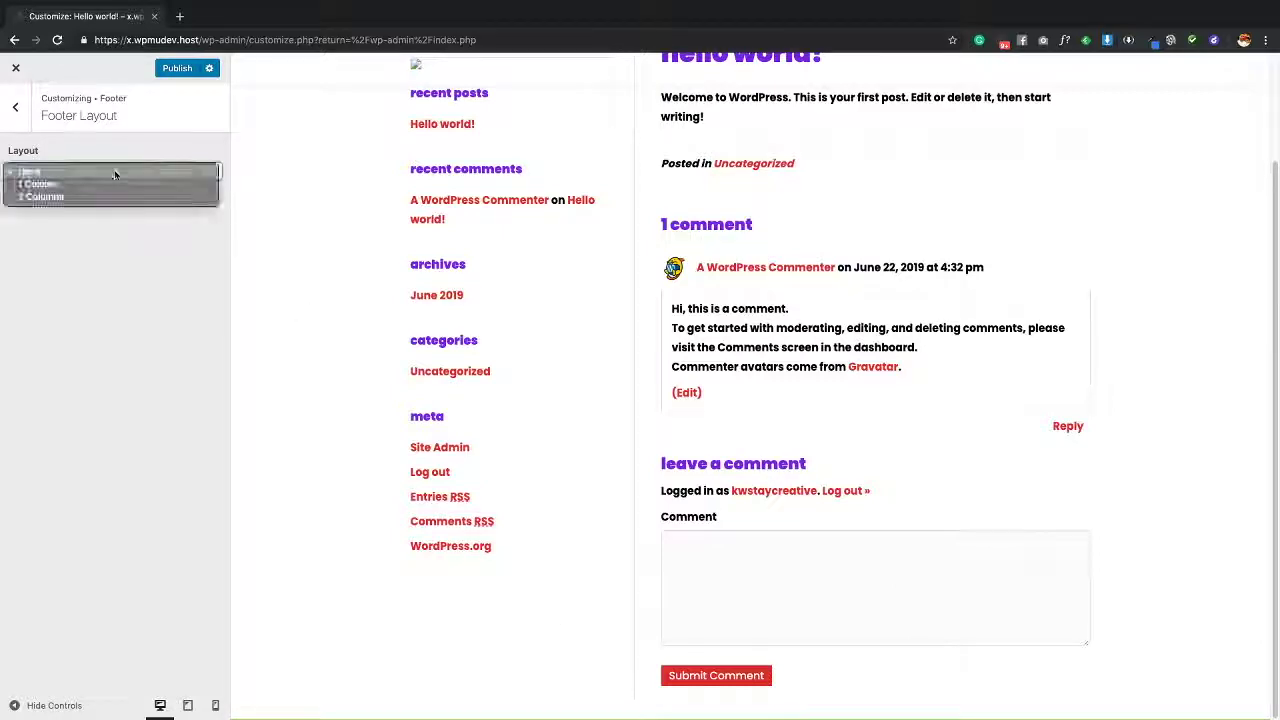
pyautogui.click(117, 186)
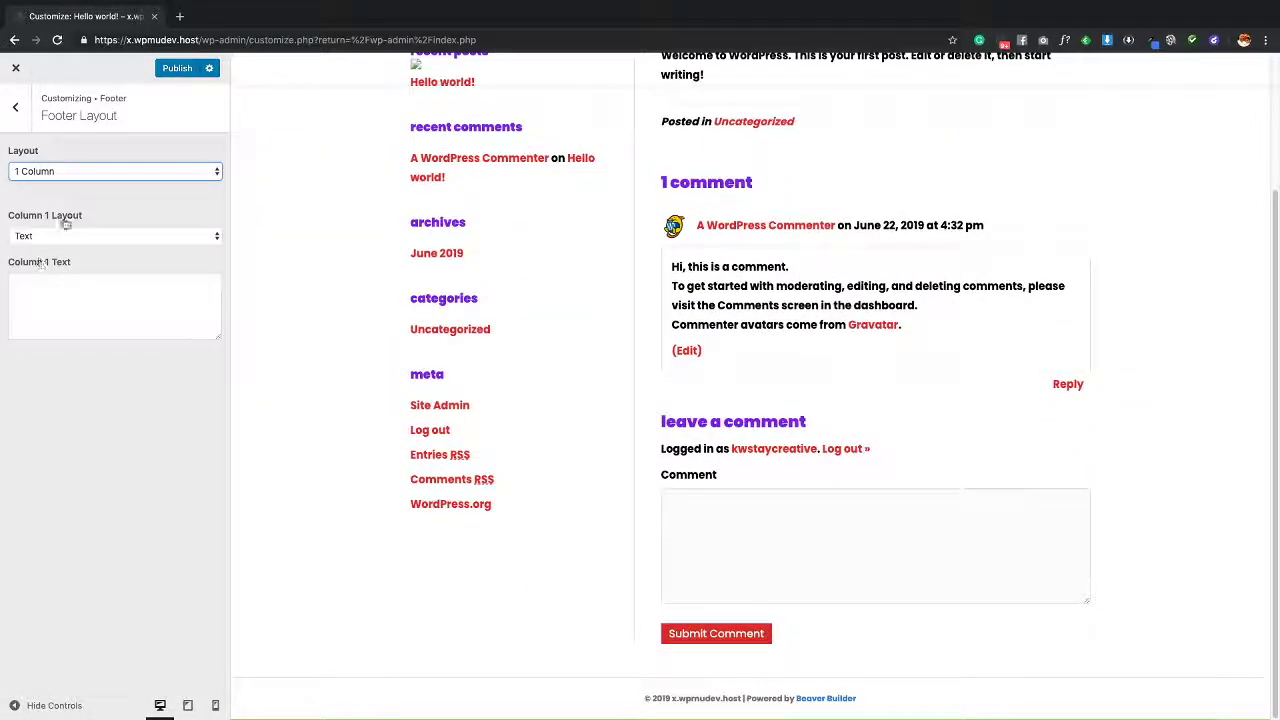
# Enter "hello Footer" as the footer's Column 1 text
pyautogui.click(138, 316)
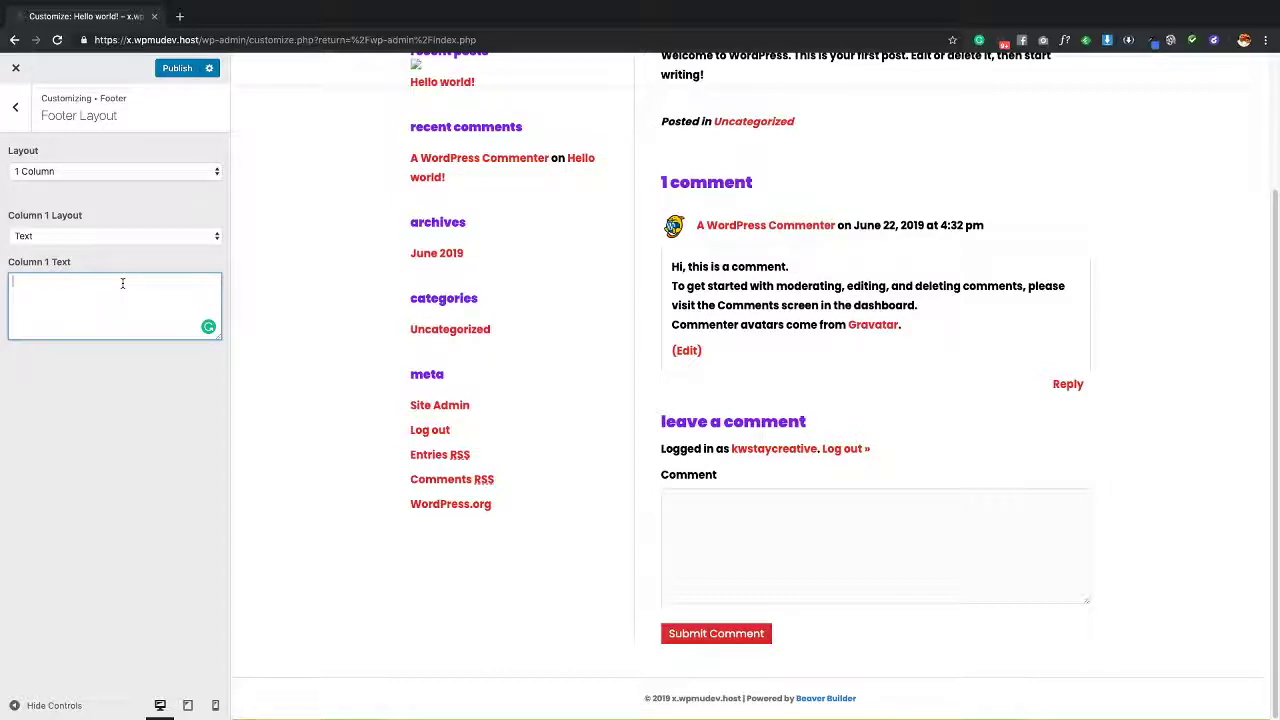
pyautogui.write('hello Footer')
pyautogui.press('BackSpace')
pyautogui.press('BackSpace')
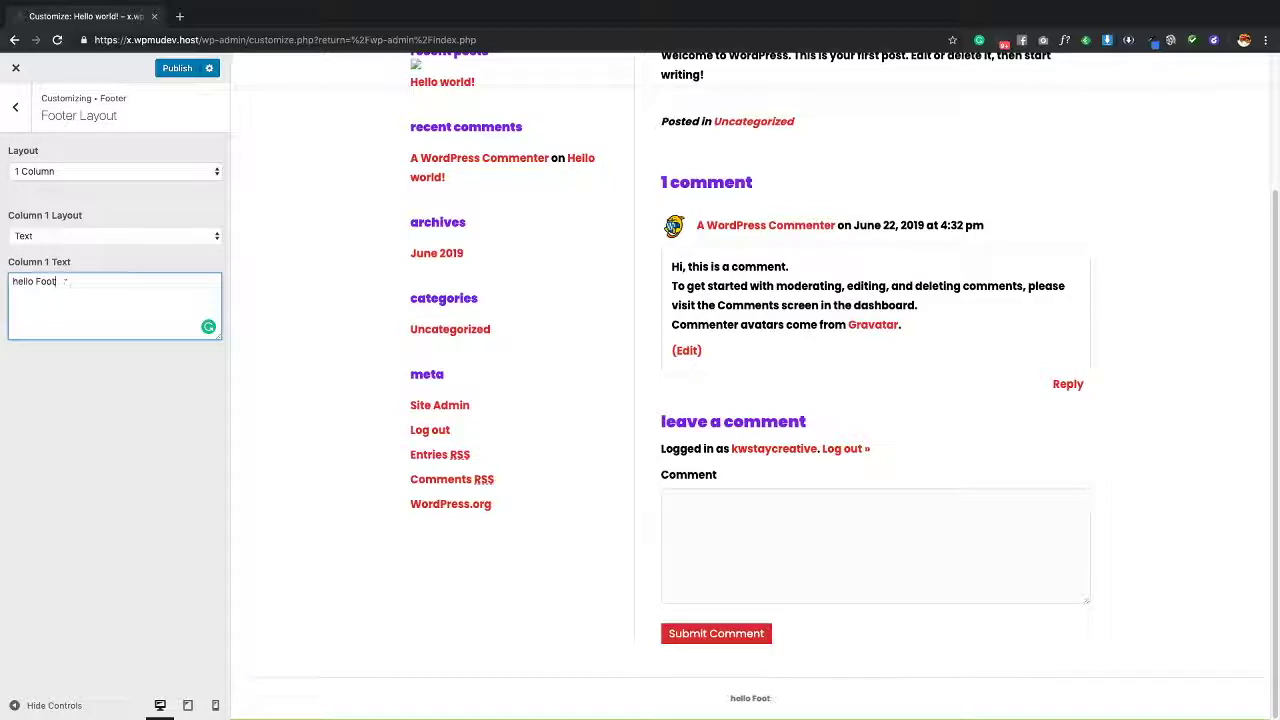
pyautogui.write('er')
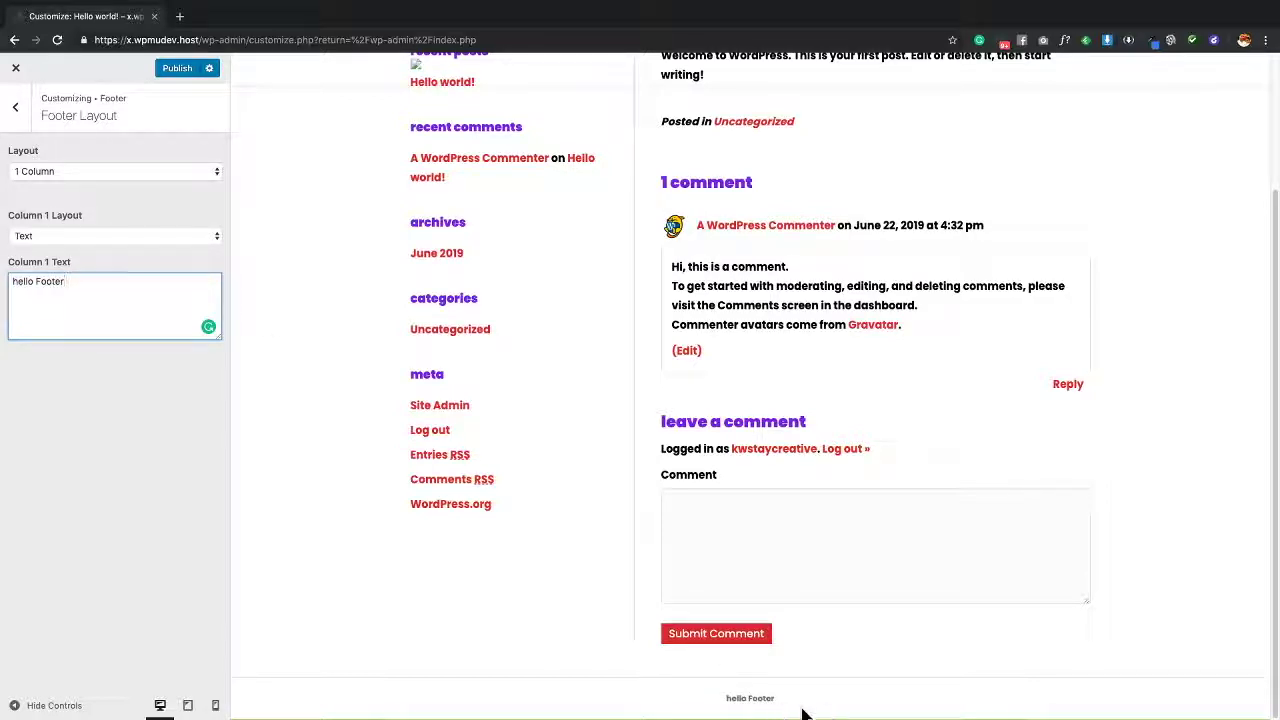
# Try the Social Icons and Text & Social Icons options for the footer's Column 1 layout and view them in the preview
pyautogui.click(106, 240)
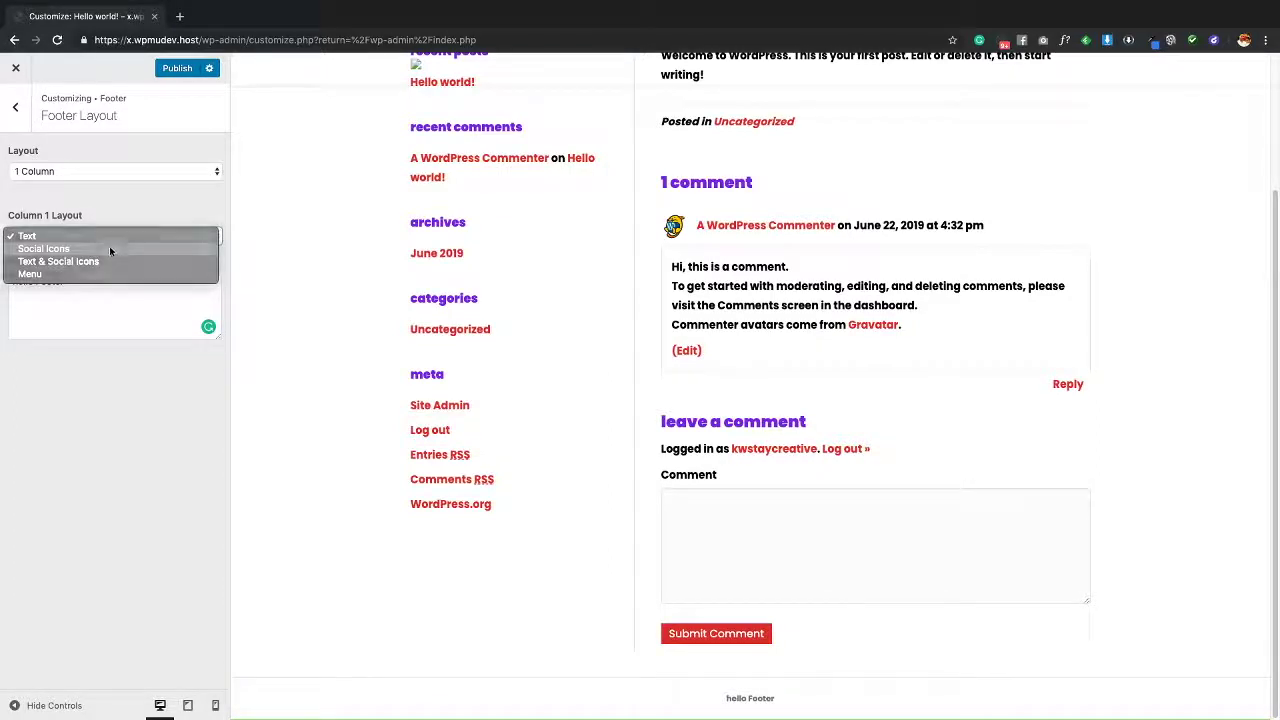
pyautogui.click(110, 251)
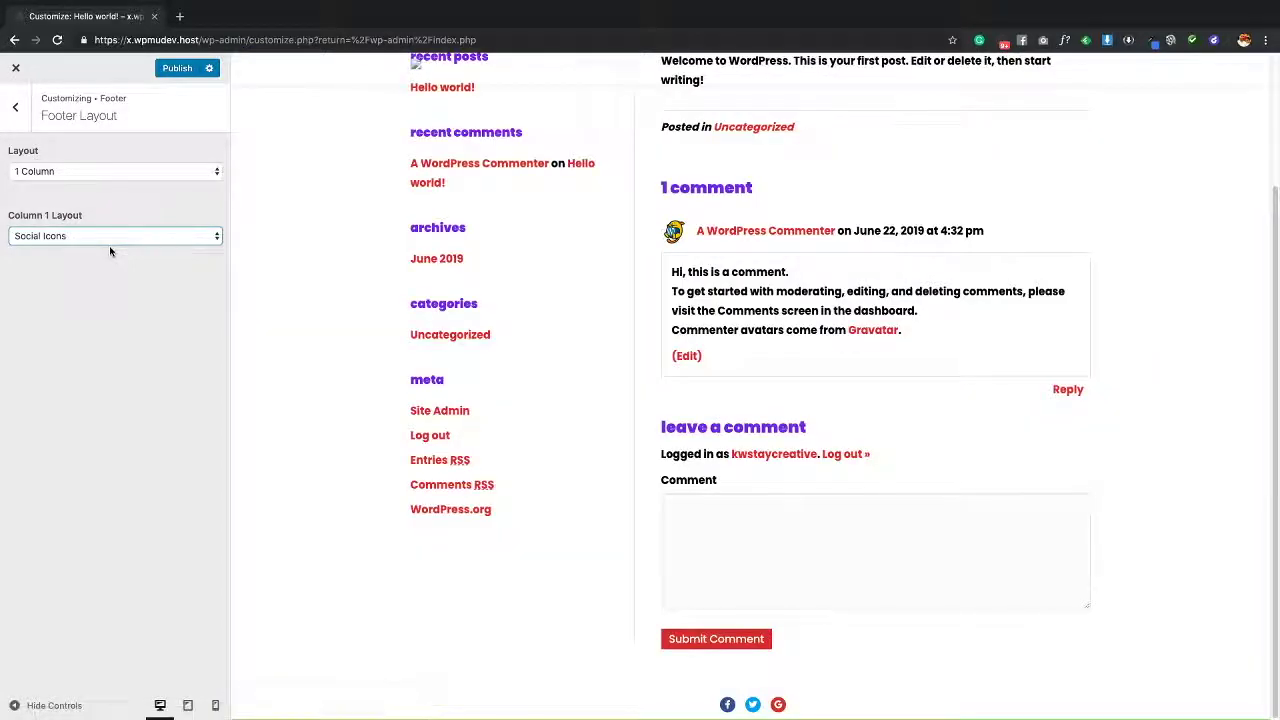
pyautogui.click(110, 244)
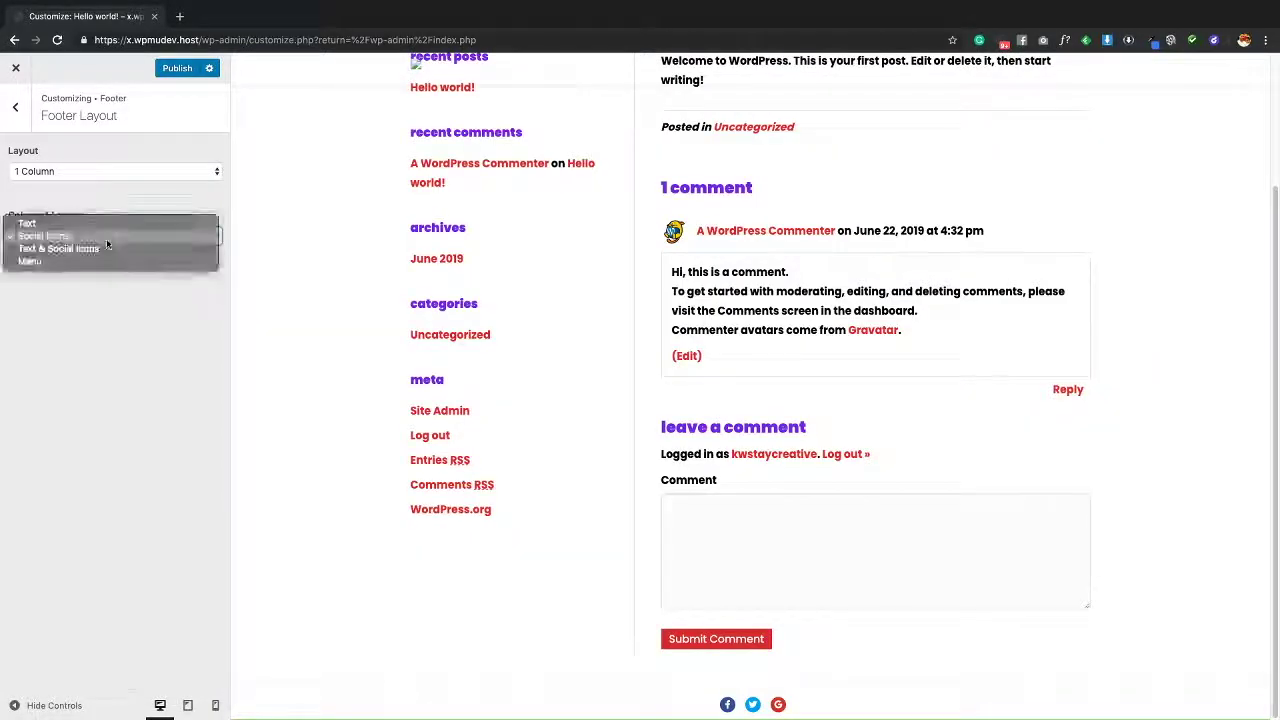
pyautogui.click(110, 249)
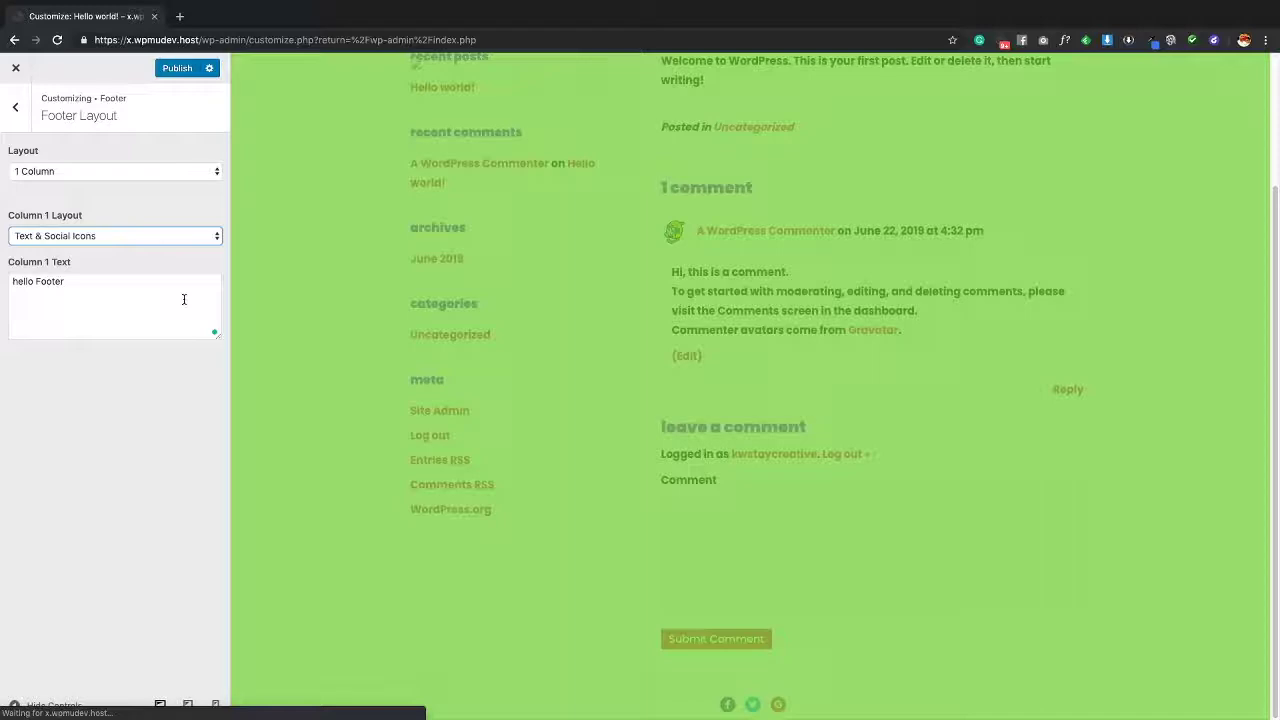
pyautogui.scroll(-1, 893, 568)
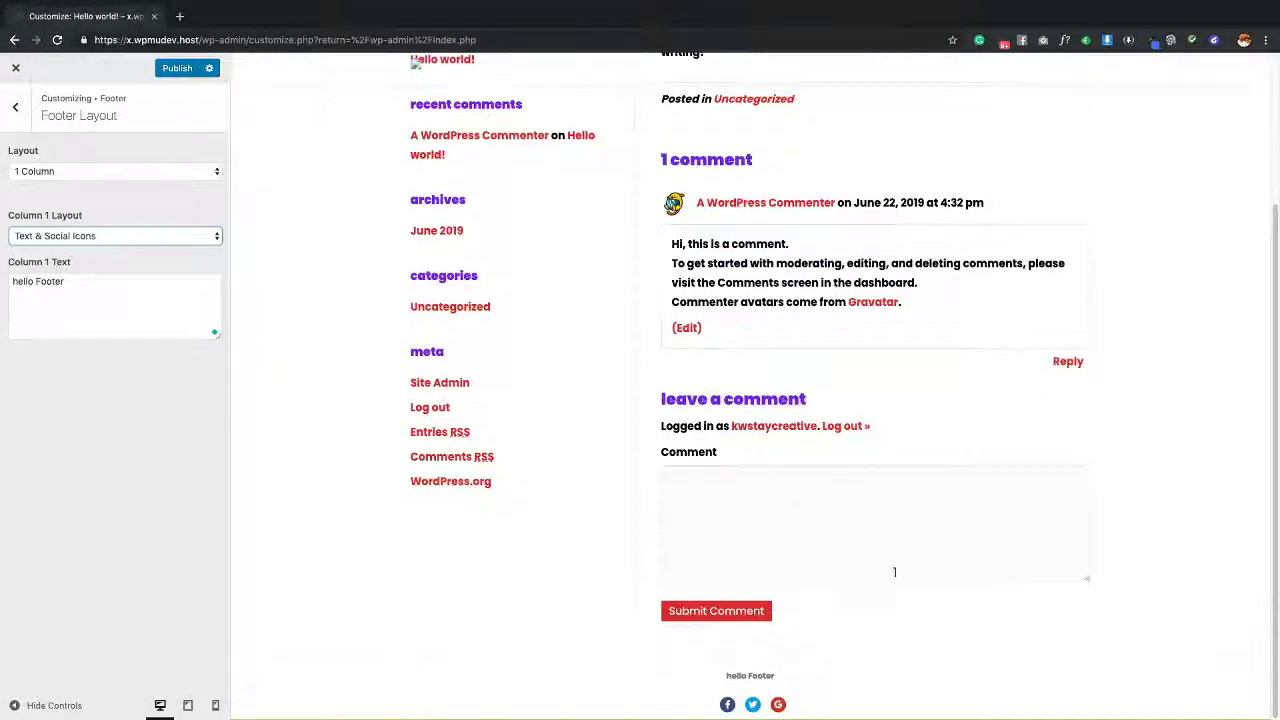
# Set the footer's Column 1 layout to Menu and the overall footer layout to 2 Columns
pyautogui.click(115, 236)
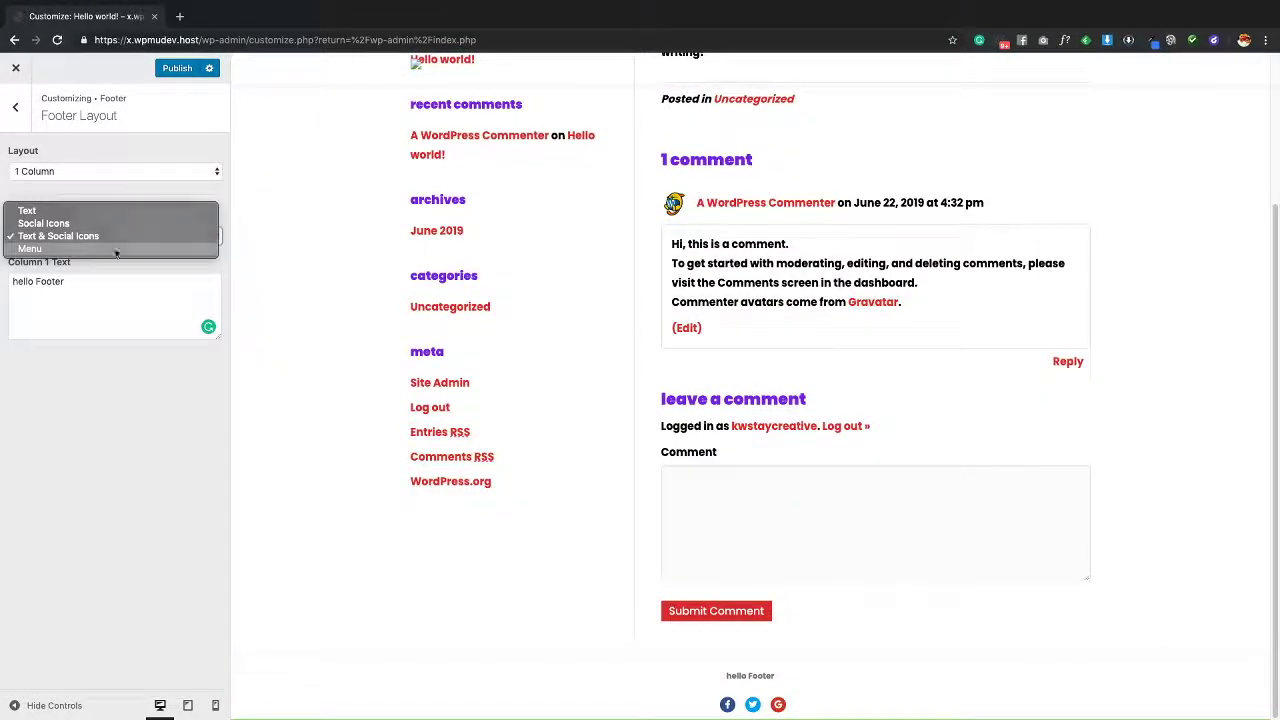
pyautogui.click(110, 251)
pyautogui.click(101, 170)
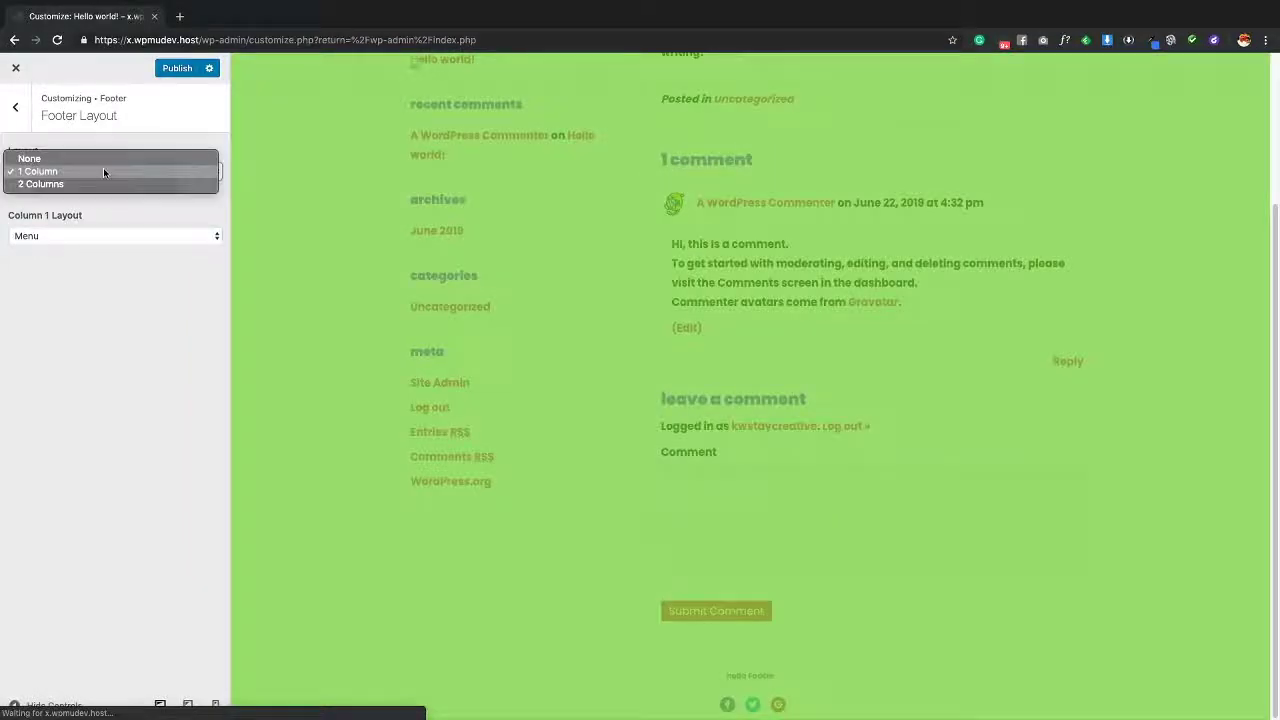
pyautogui.click(111, 183)
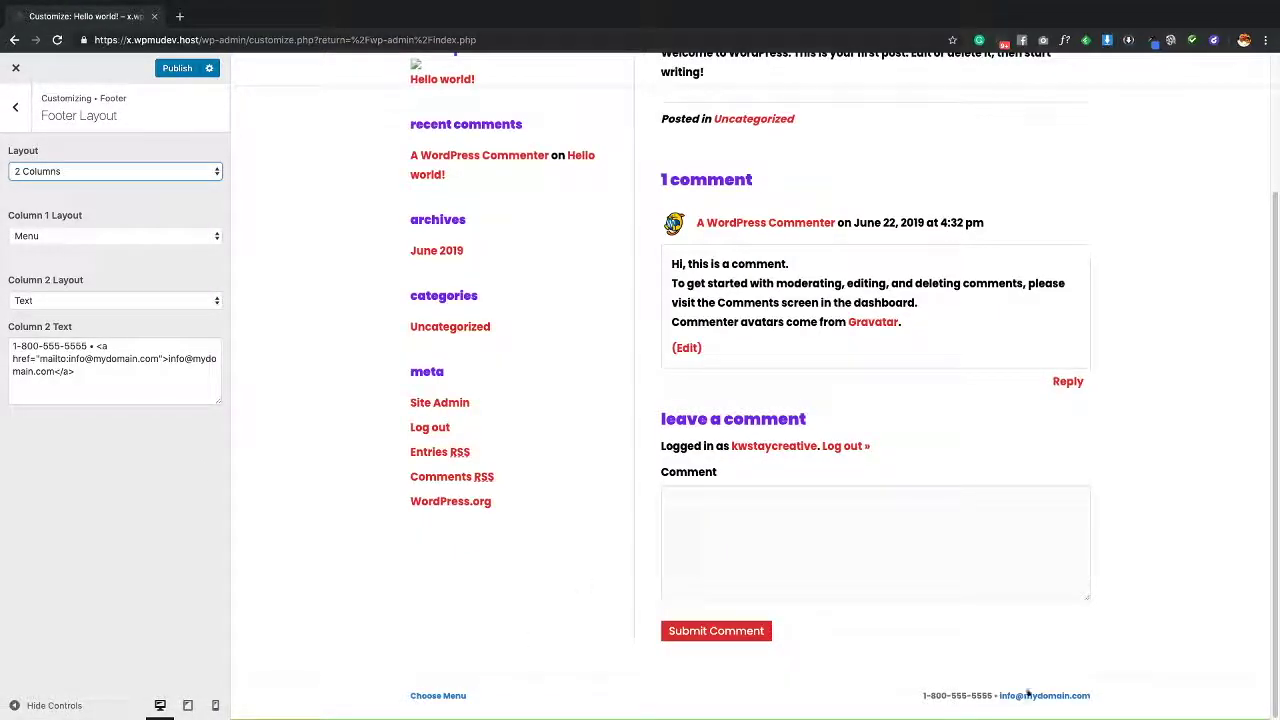
# In the Footer Style settings, set the footer's text color to purple
pyautogui.click(15, 106)
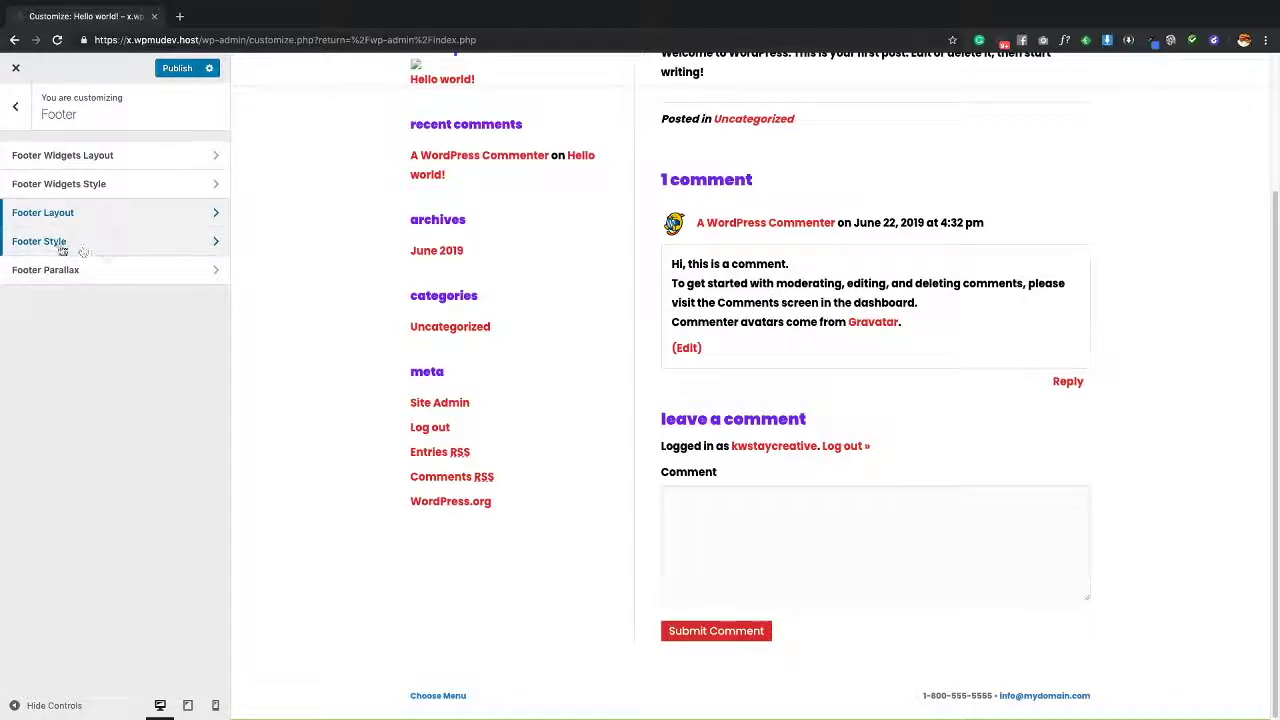
pyautogui.click(95, 252)
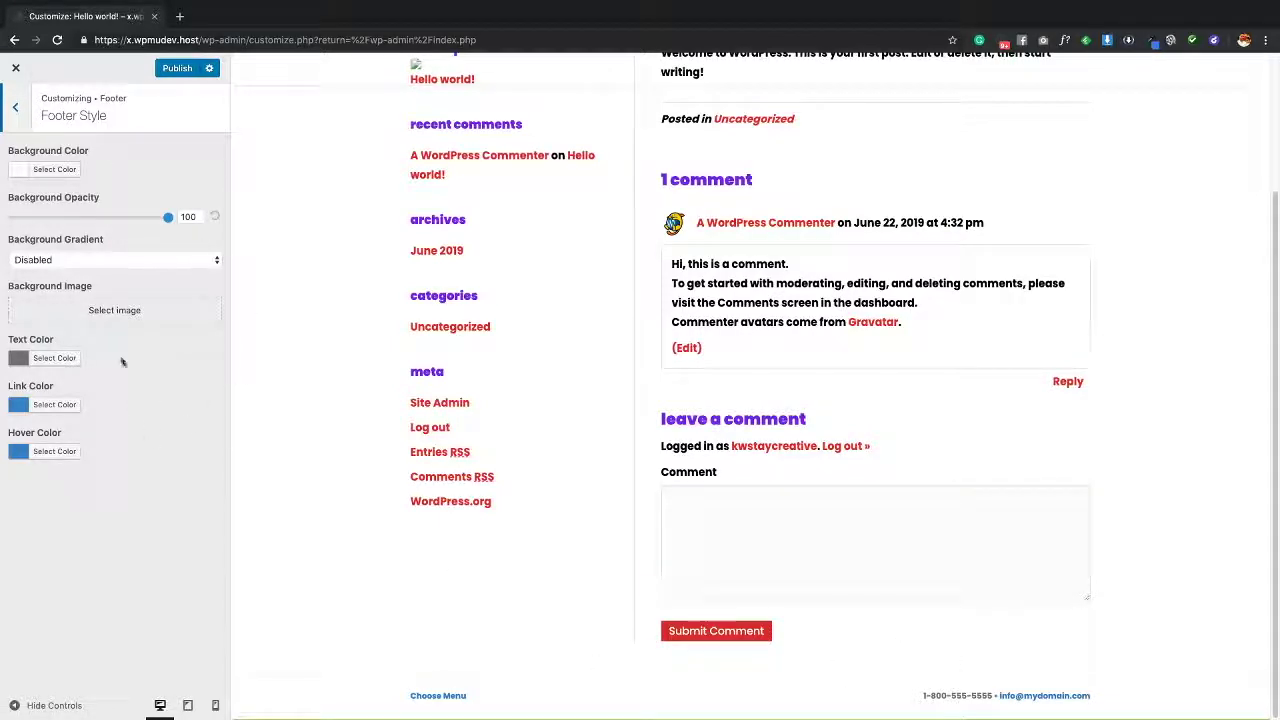
pyautogui.click(62, 358)
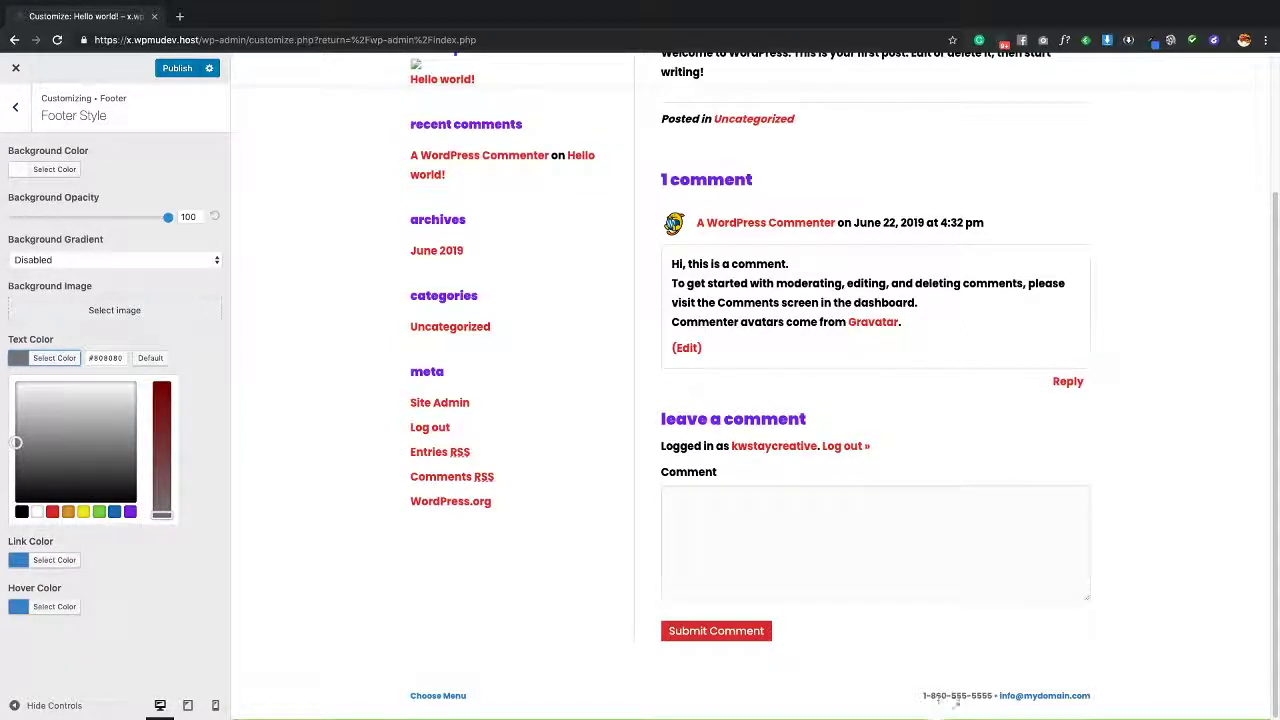
pyautogui.click(130, 511)
pyautogui.click(171, 549)
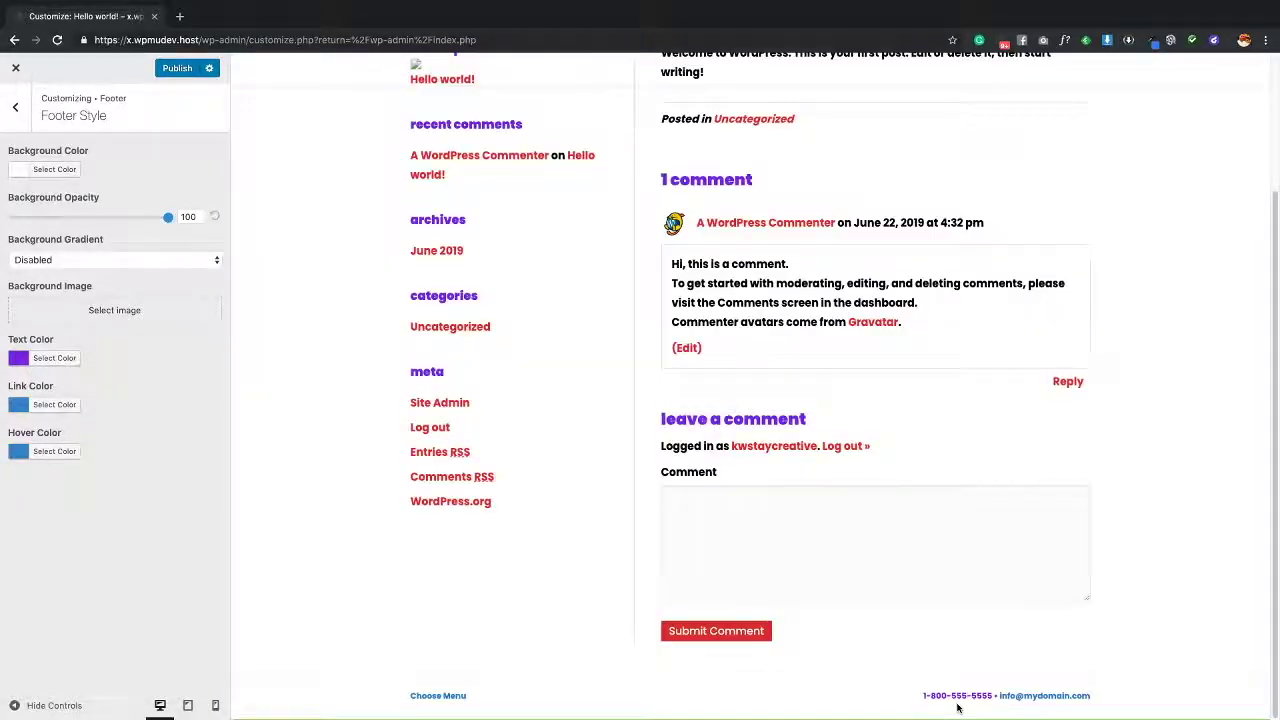
# Set the footer's link color to yellow and its hover color to red
pyautogui.click(71, 402)
pyautogui.click(84, 558)
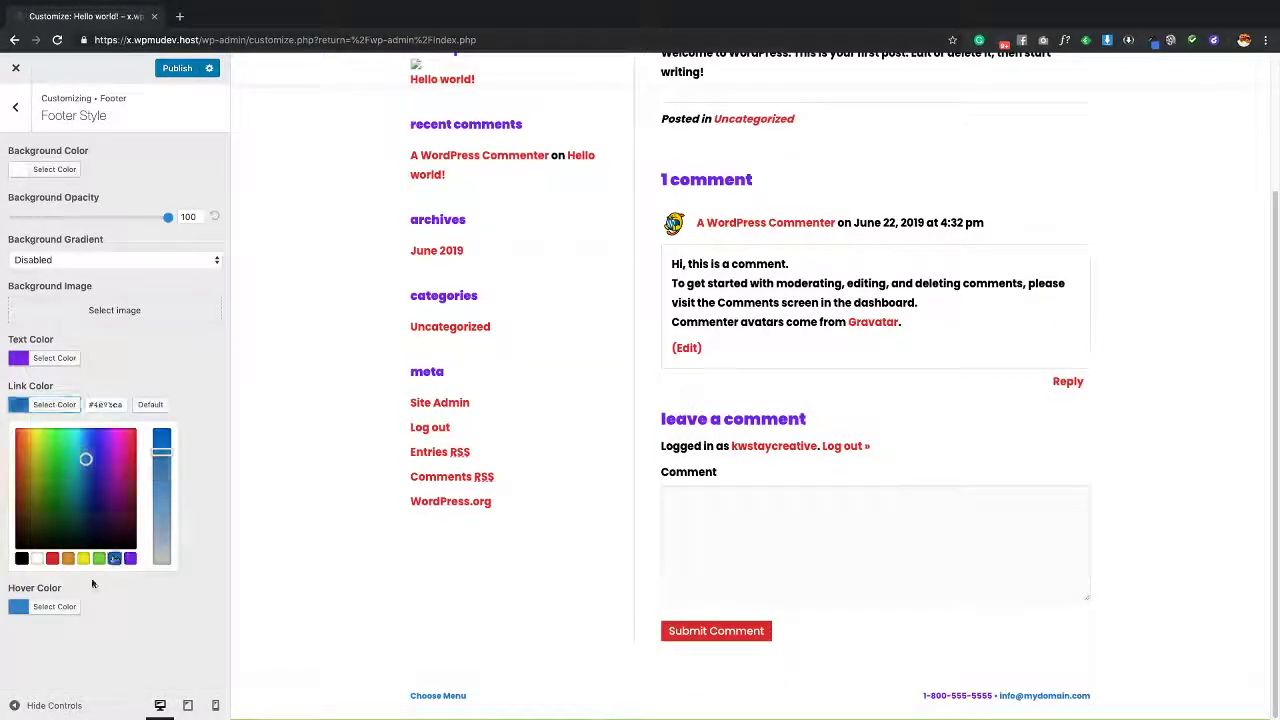
pyautogui.click(62, 606)
pyautogui.click(53, 605)
pyautogui.click(139, 431)
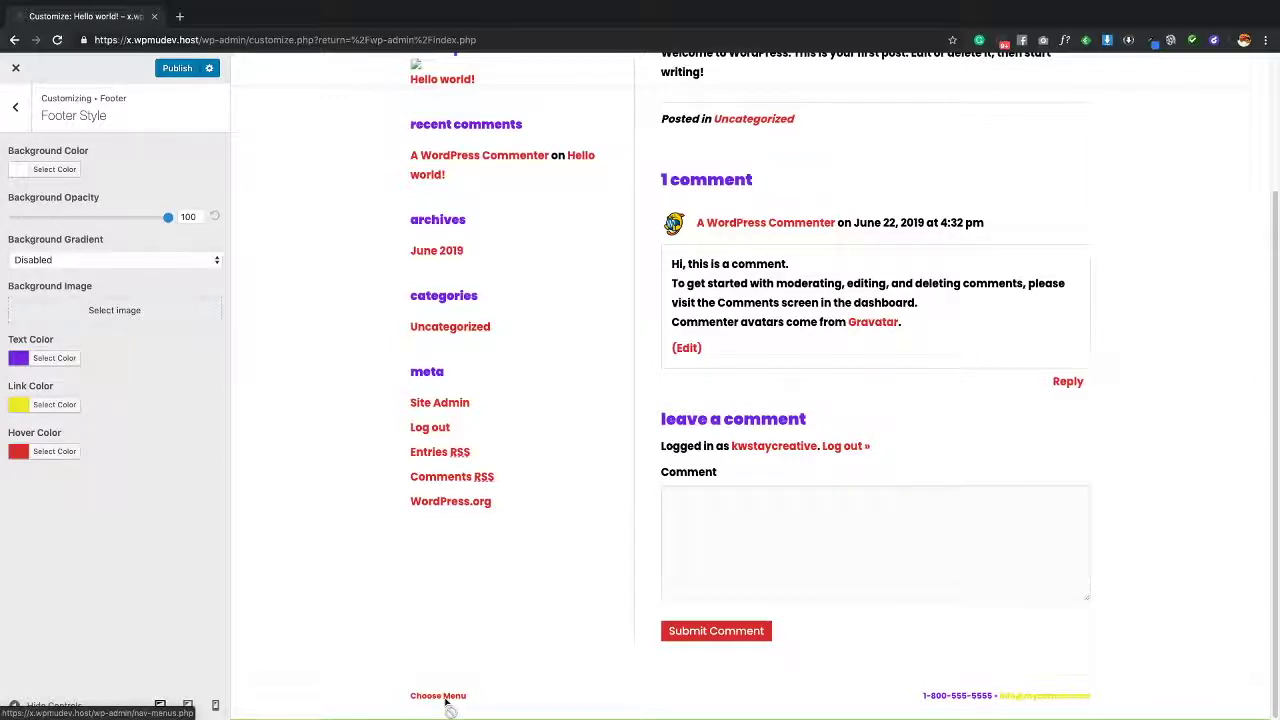
# In the Footer Parallax settings, set the Footer Parallax Effect to Enabled
pyautogui.click(15, 116)
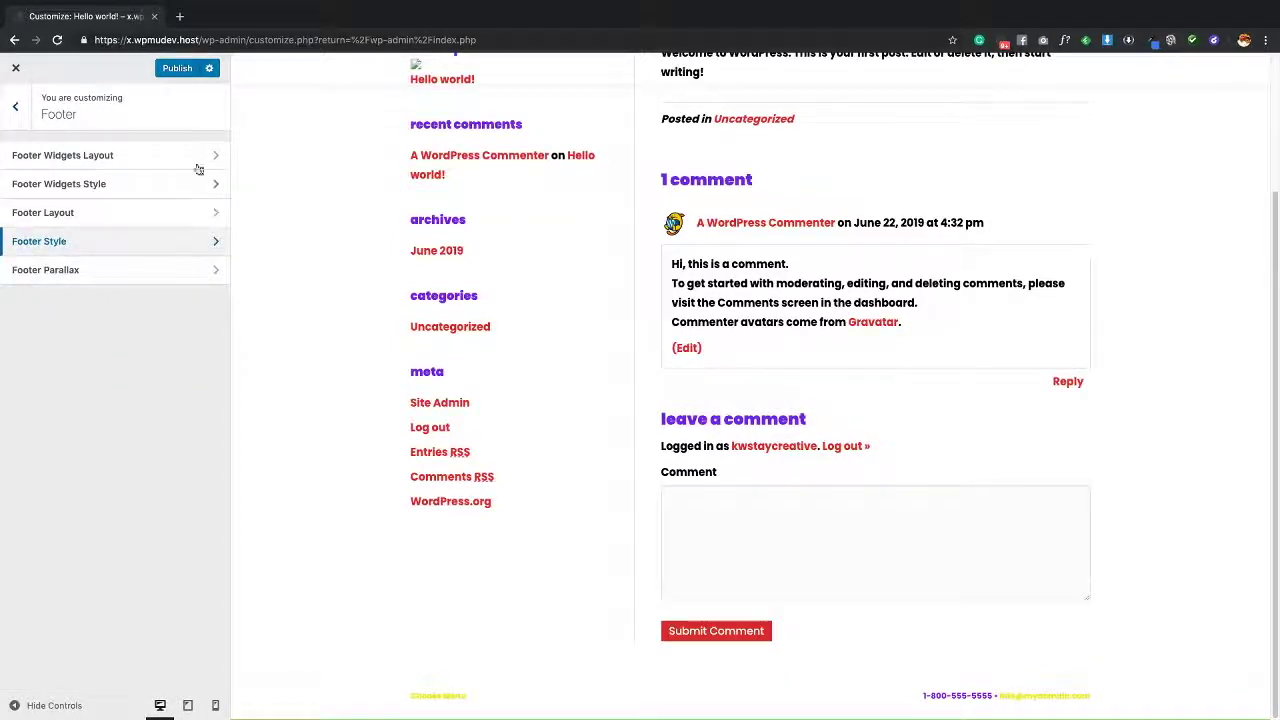
pyautogui.click(103, 272)
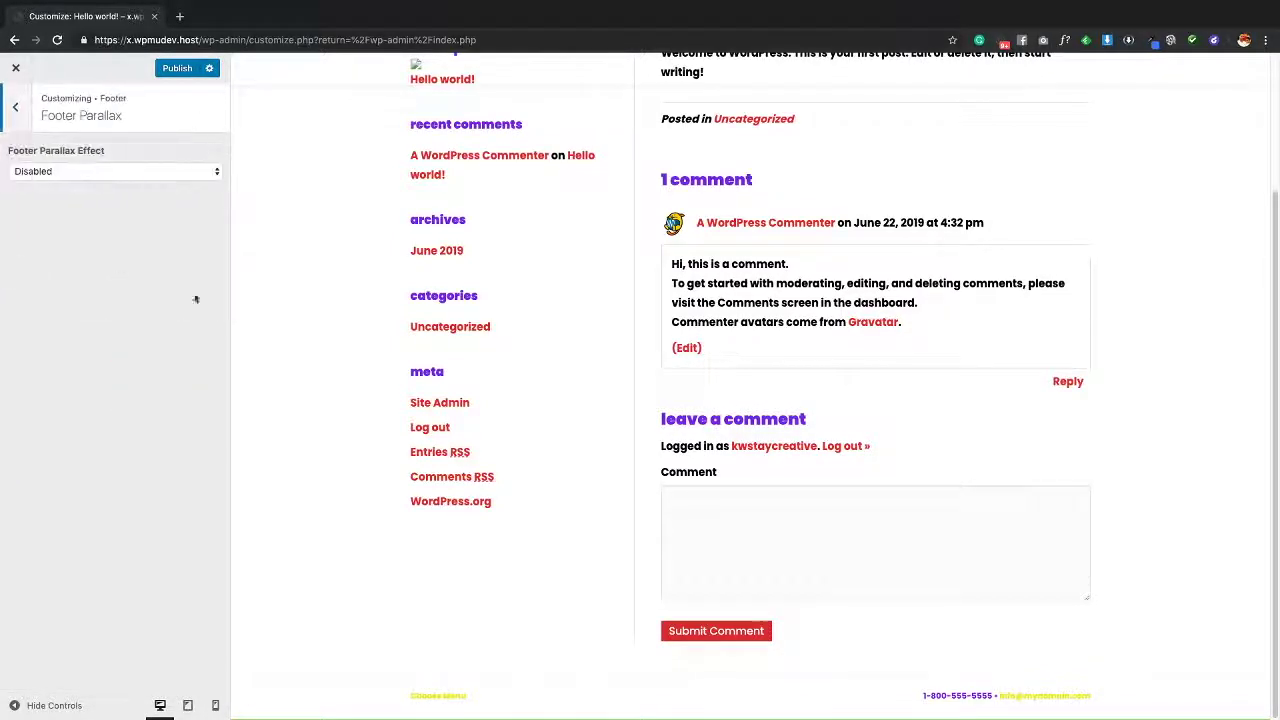
pyautogui.click(114, 172)
pyautogui.click(114, 186)
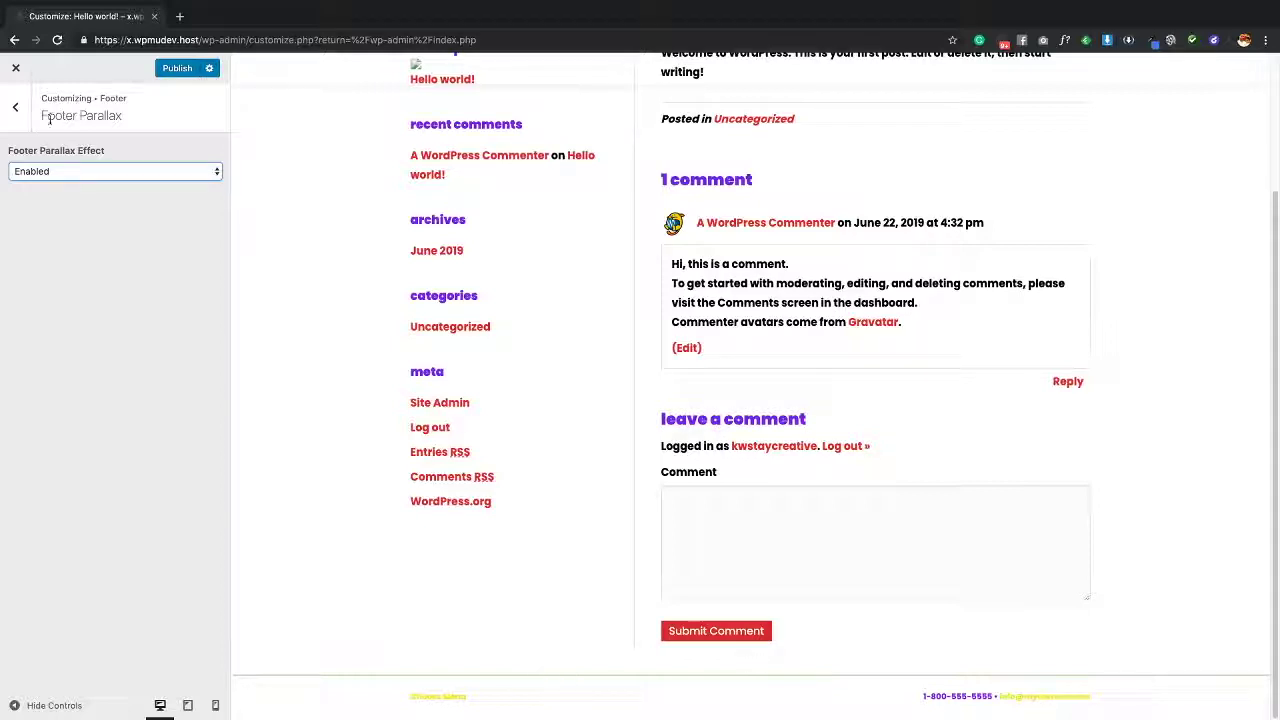
# Recheck the Footer Widgets Display choices in Footer Widgets Layout, keeping All Pages
pyautogui.click(15, 107)
pyautogui.click(138, 152)
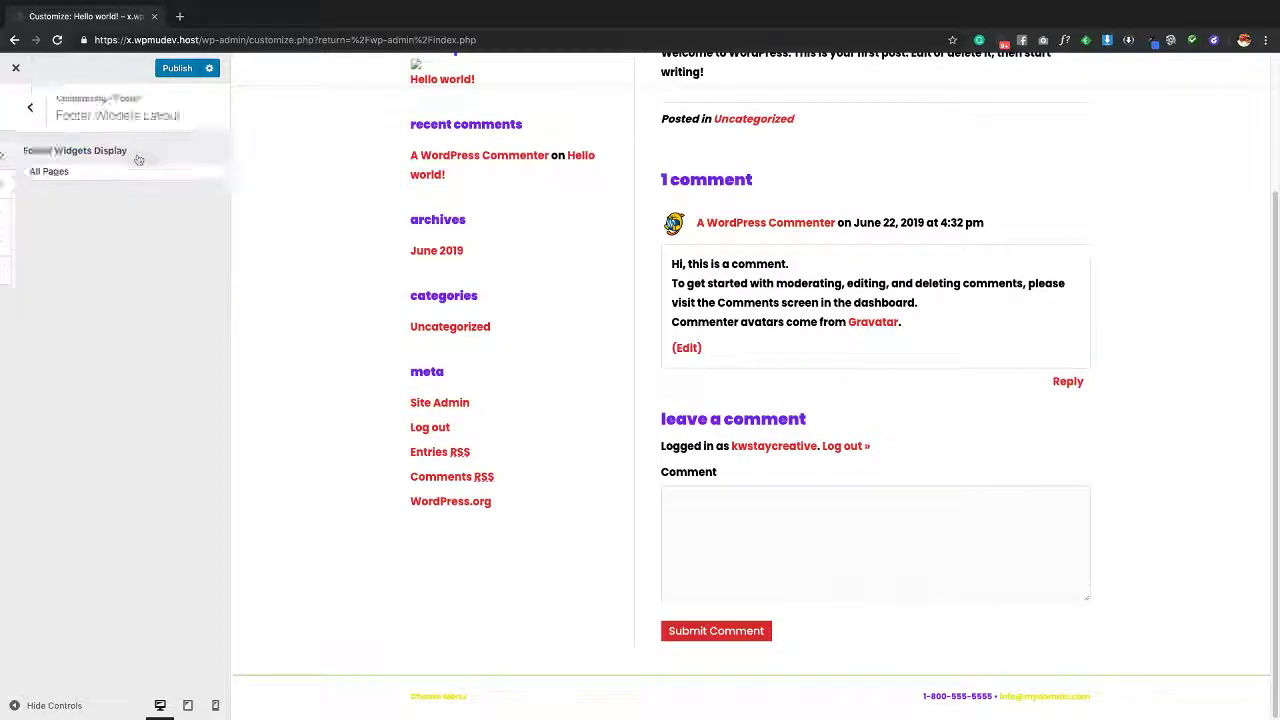
pyautogui.click(117, 171)
pyautogui.click(49, 171)
pyautogui.click(27, 118)
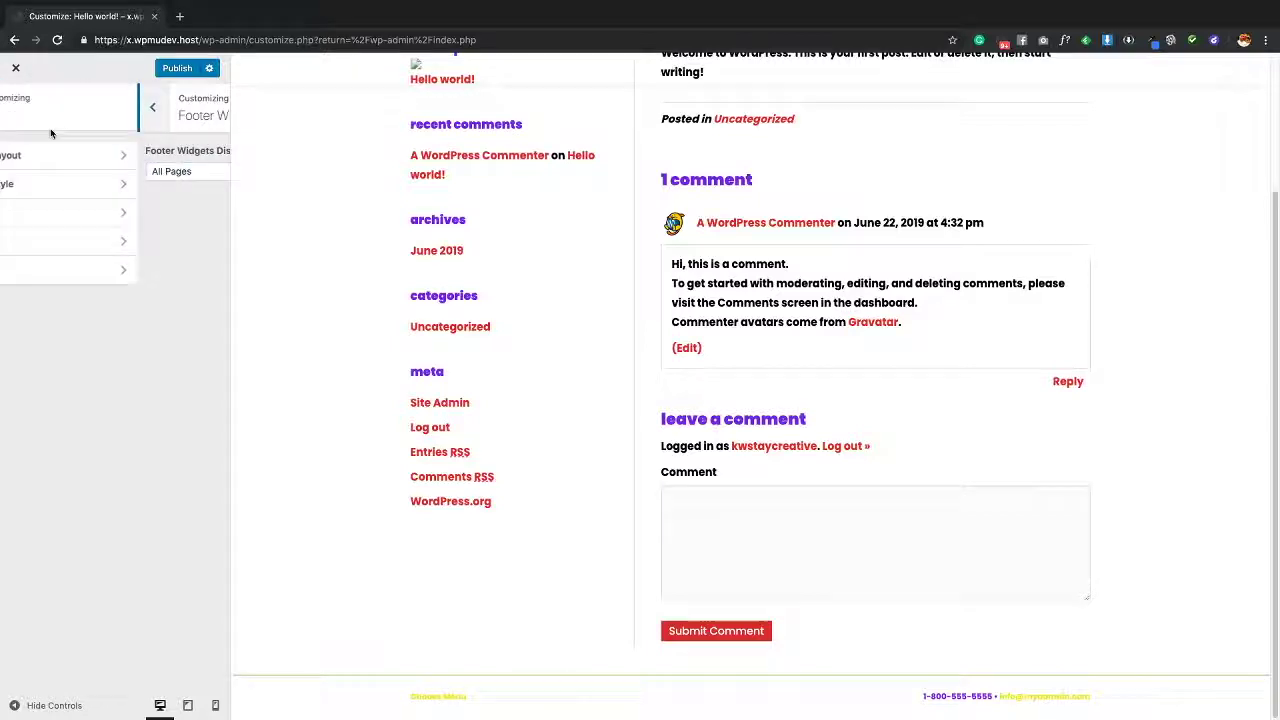
# Review the list of widget areas in the customizer's Widgets section
pyautogui.click(15, 107)
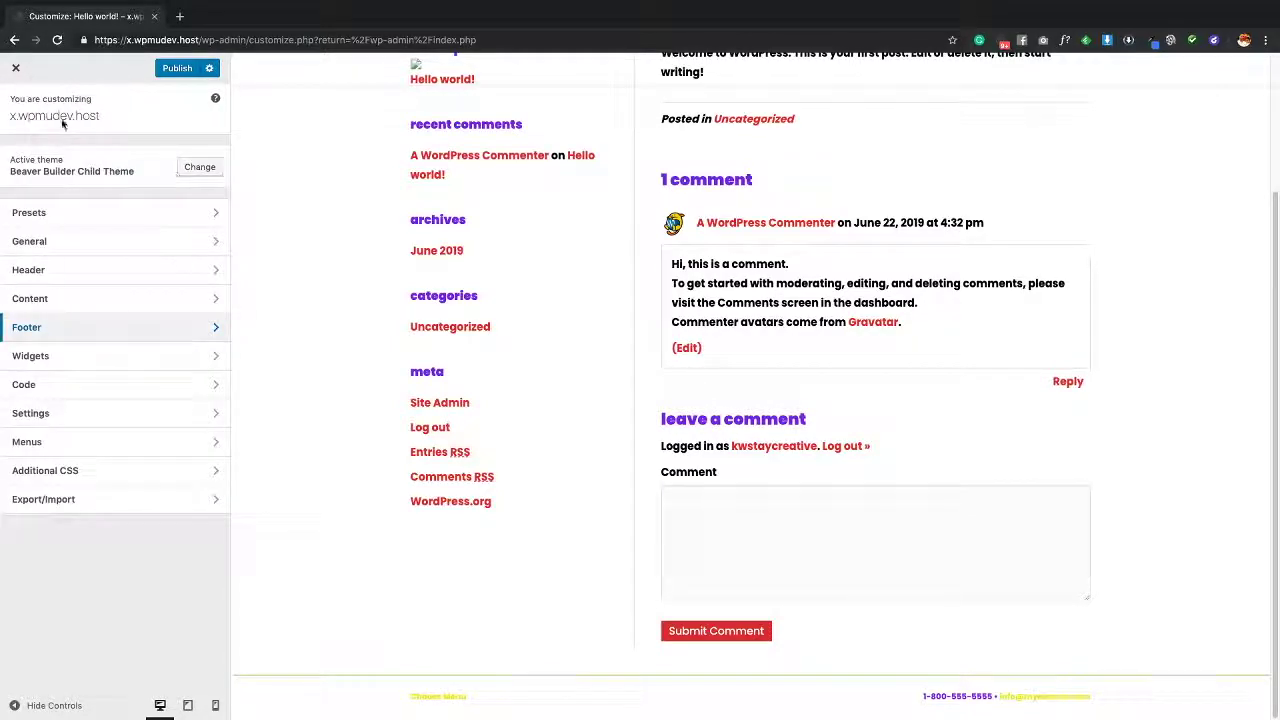
pyautogui.click(73, 358)
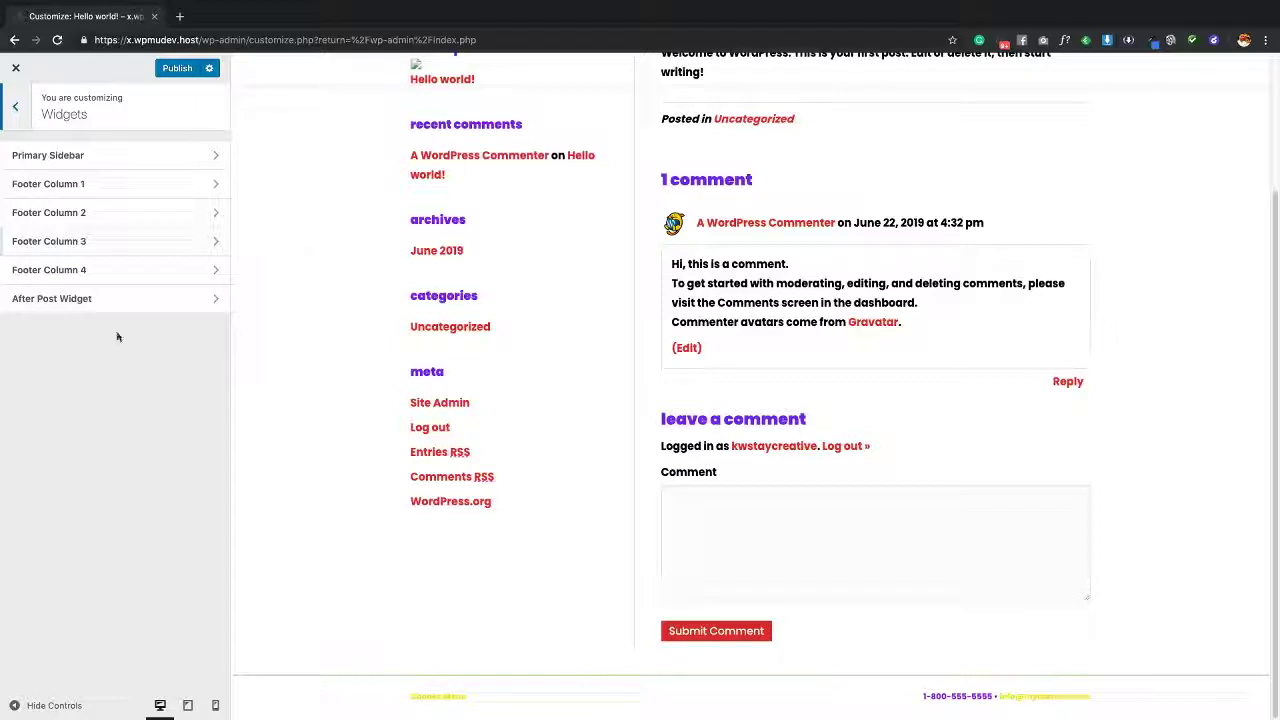
pyautogui.click(15, 106)
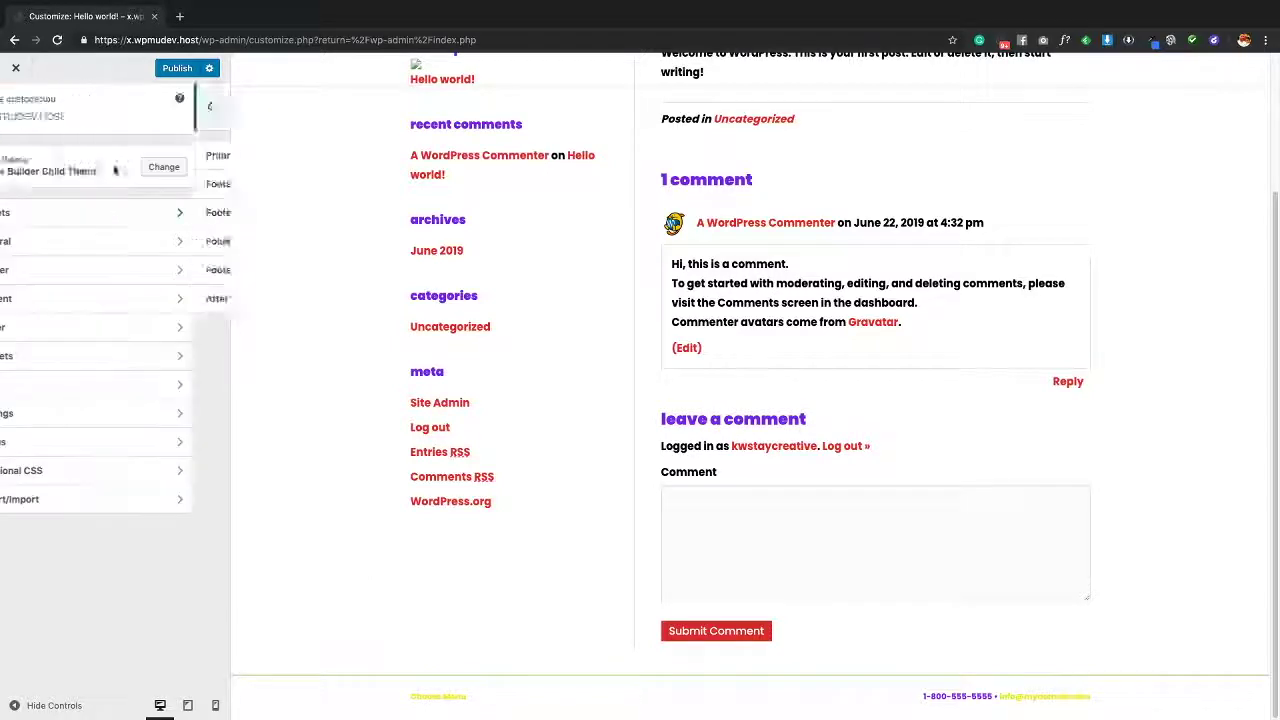
# Review the Footer Widgets Style settings, and return to the Widgets section to view the previewed page's sidebar
pyautogui.click(88, 328)
pyautogui.click(130, 184)
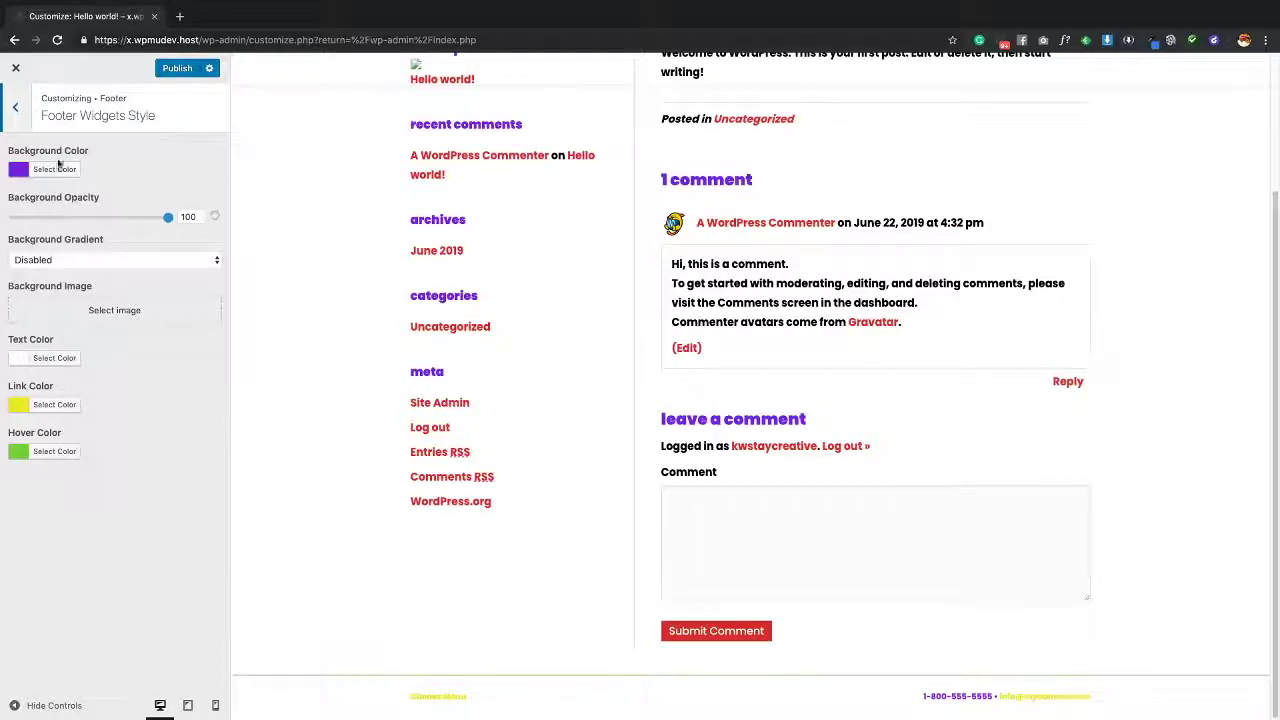
pyautogui.click(19, 112)
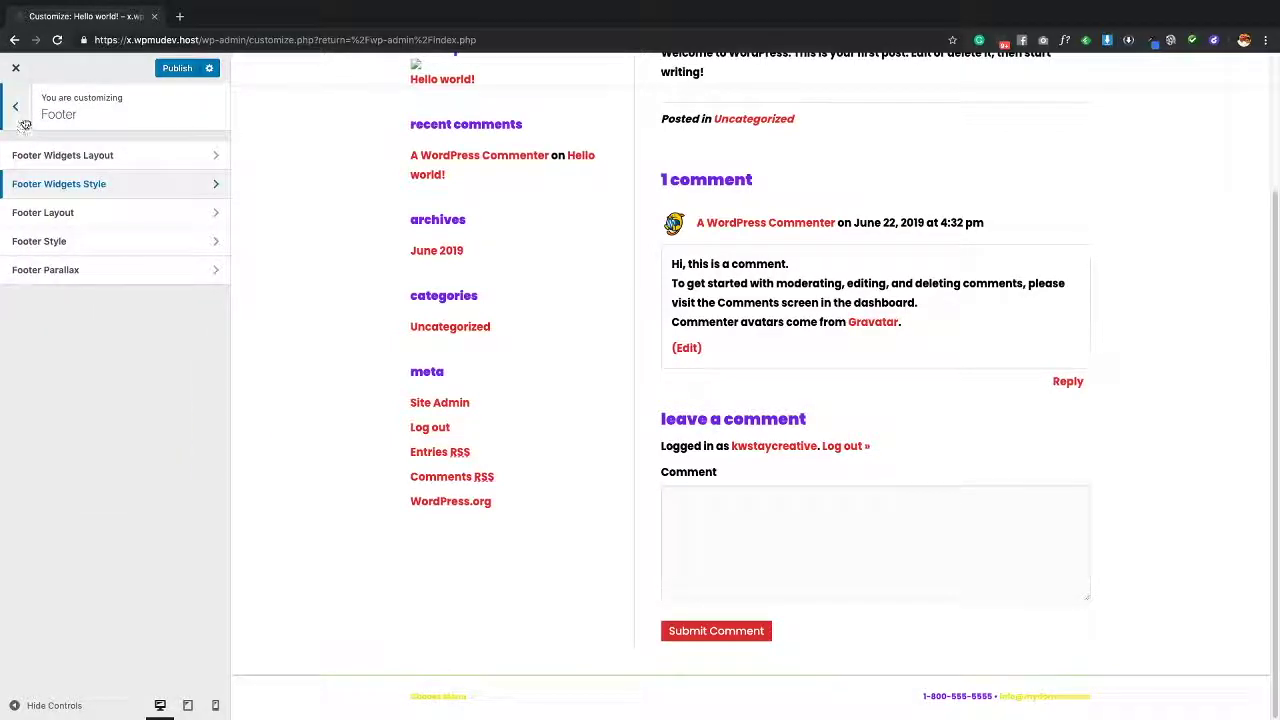
pyautogui.click(26, 121)
pyautogui.click(52, 358)
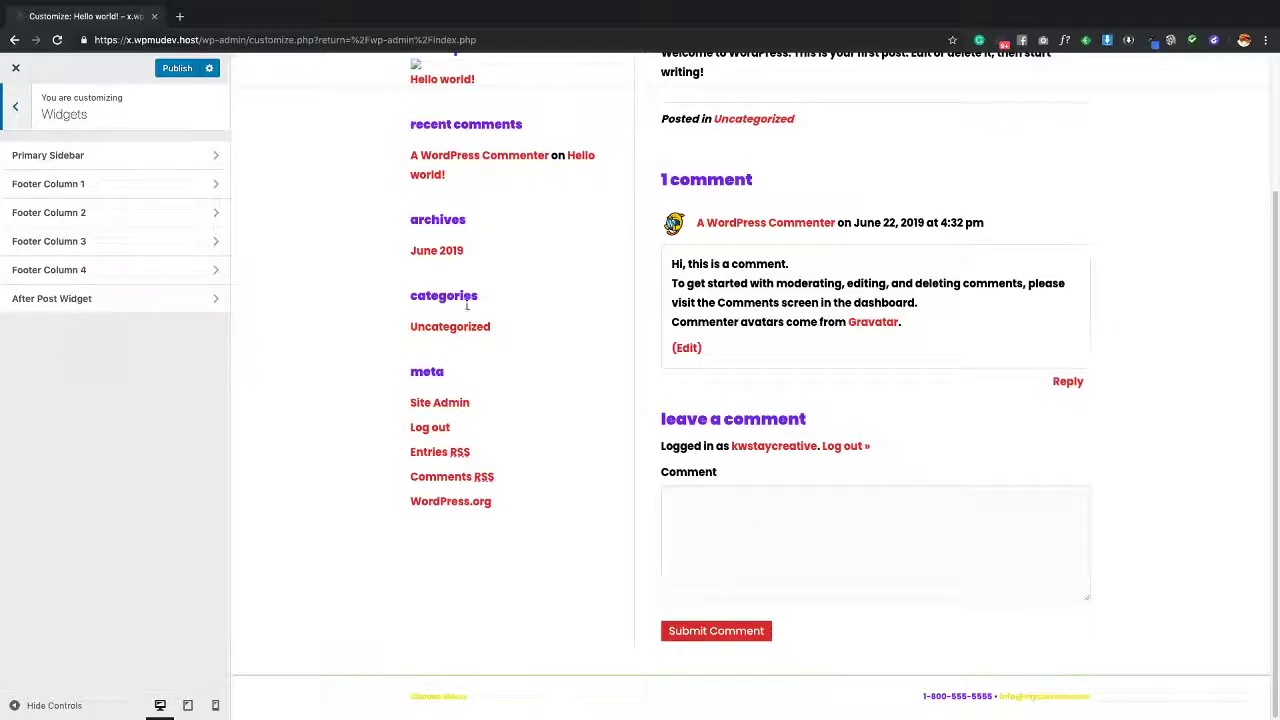
pyautogui.scroll(3, 455, 260)
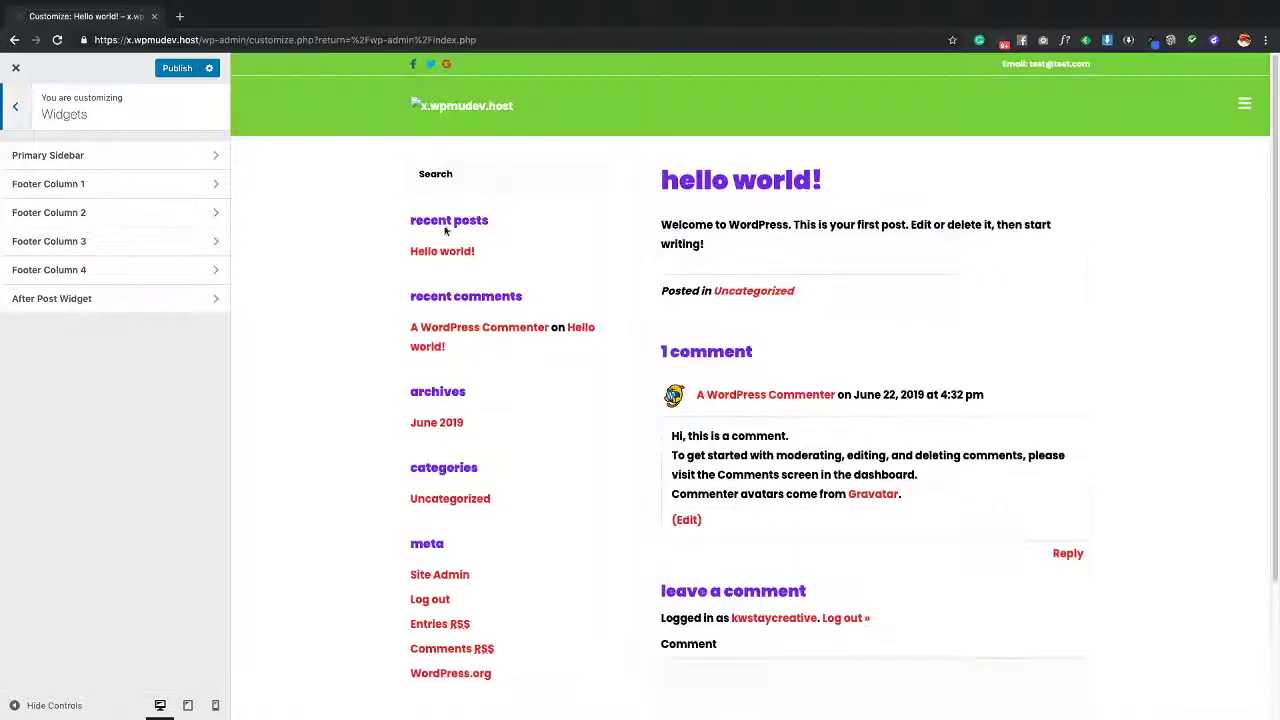
# Review the widgets in the Primary Sidebar area and the list of widgets available to add
pyautogui.click(55, 155)
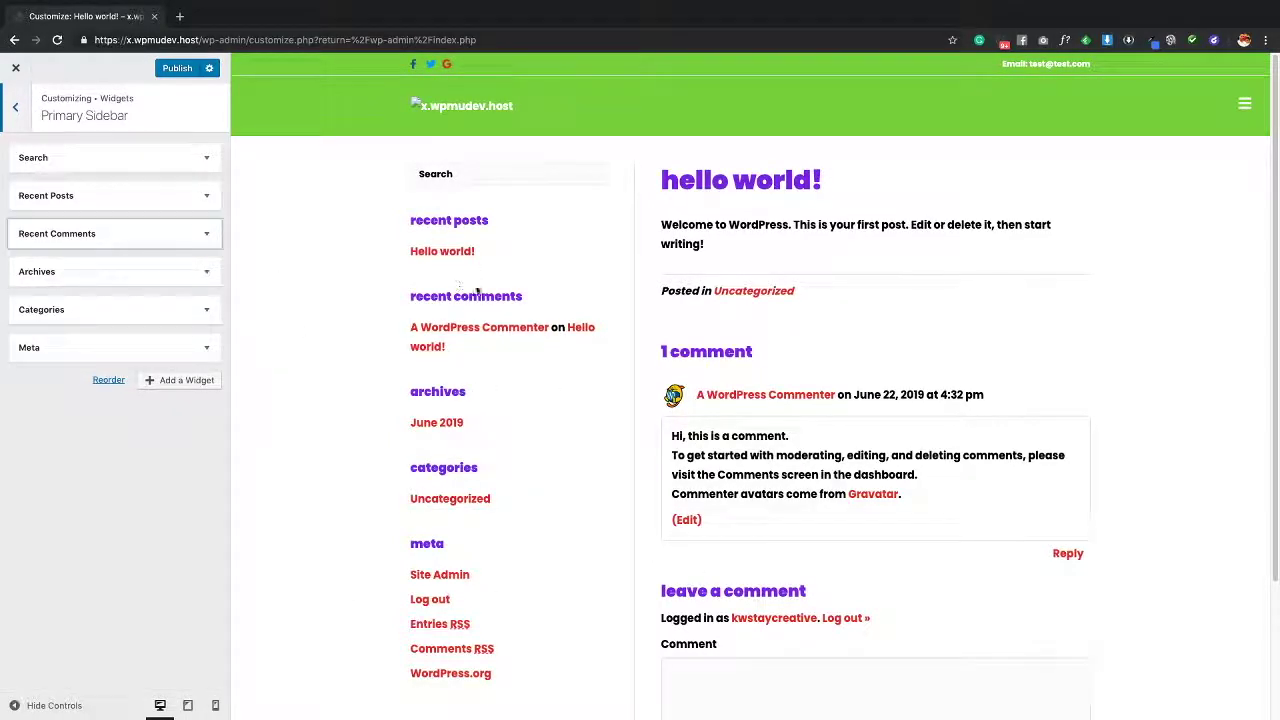
pyautogui.click(183, 380)
pyautogui.scroll(-3, 329, 171)
pyautogui.scroll(3, 288, 670)
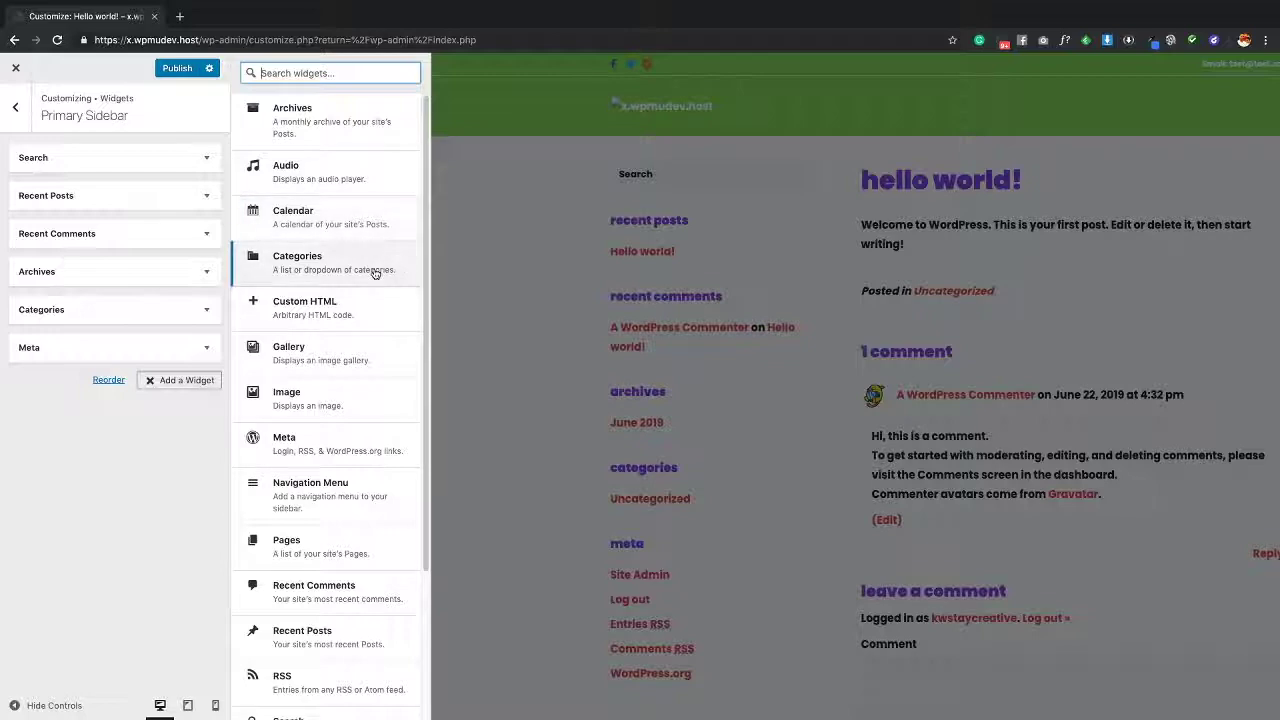
pyautogui.click(15, 107)
# Add a Calendar widget titled "cal" to Footer Column 1
pyautogui.scroll(-3, 478, 326)
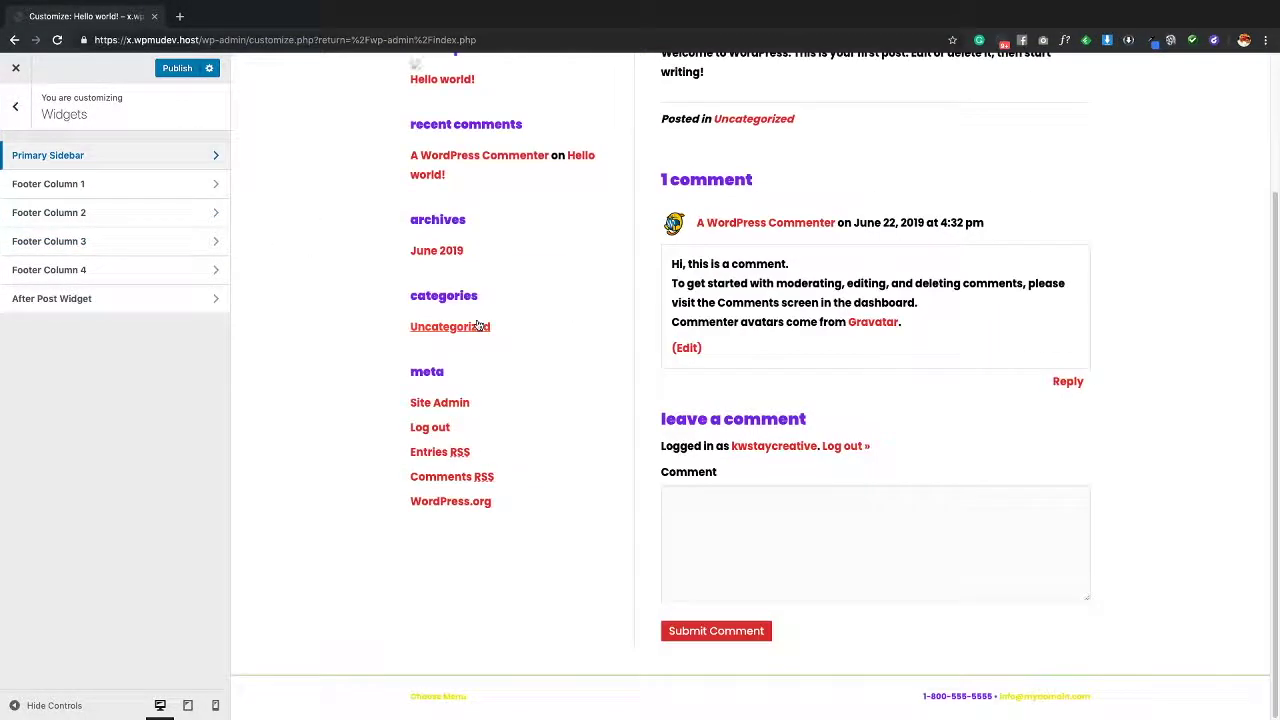
pyautogui.click(106, 190)
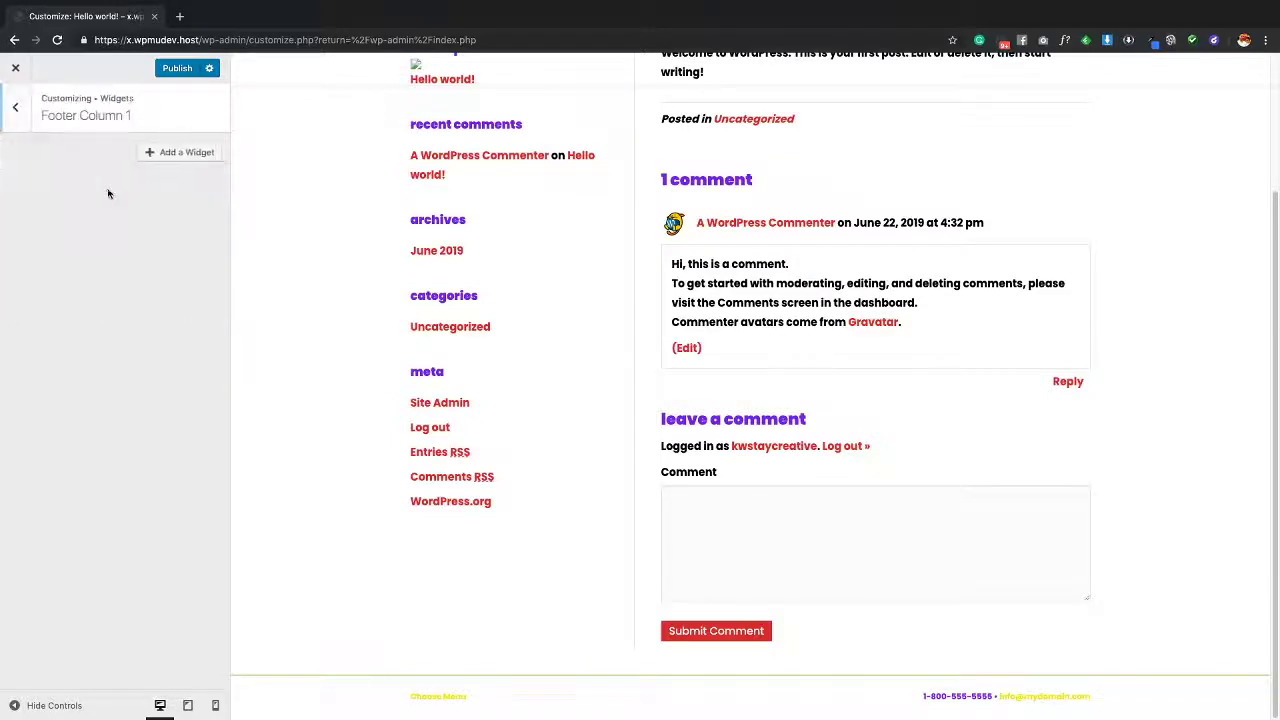
pyautogui.click(179, 156)
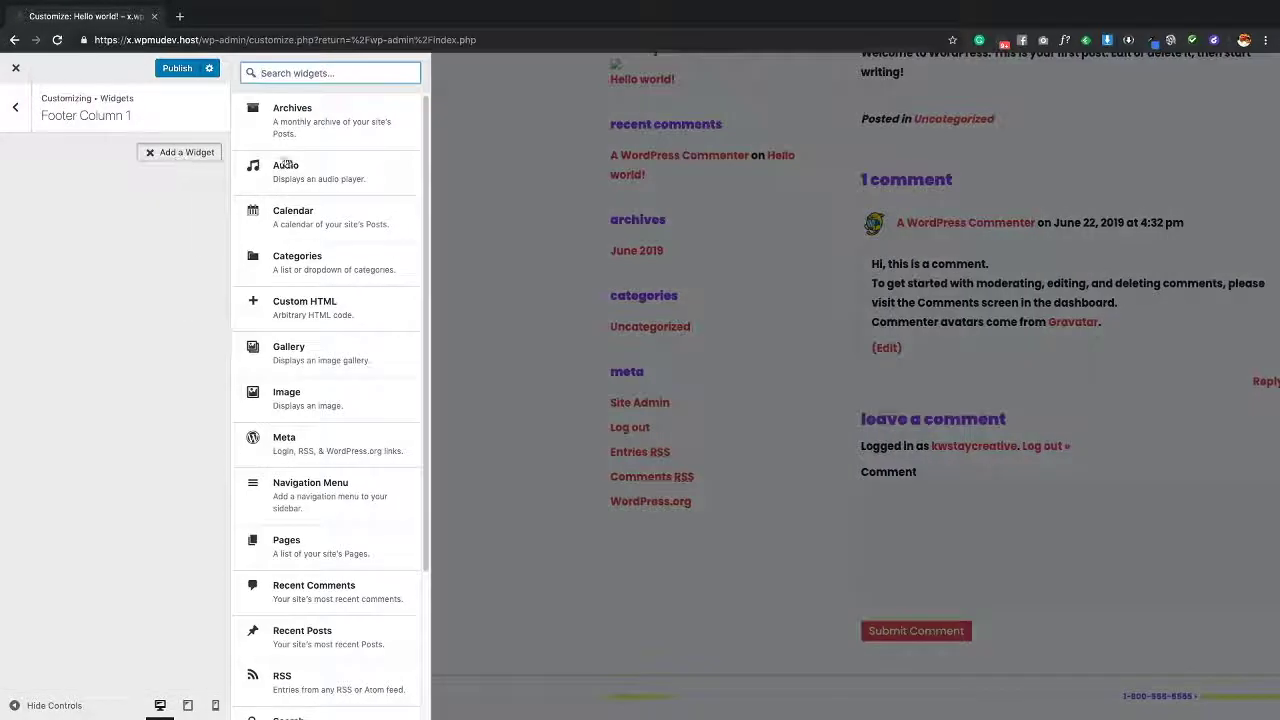
pyautogui.click(344, 211)
pyautogui.click(50, 201)
pyautogui.write('ca')
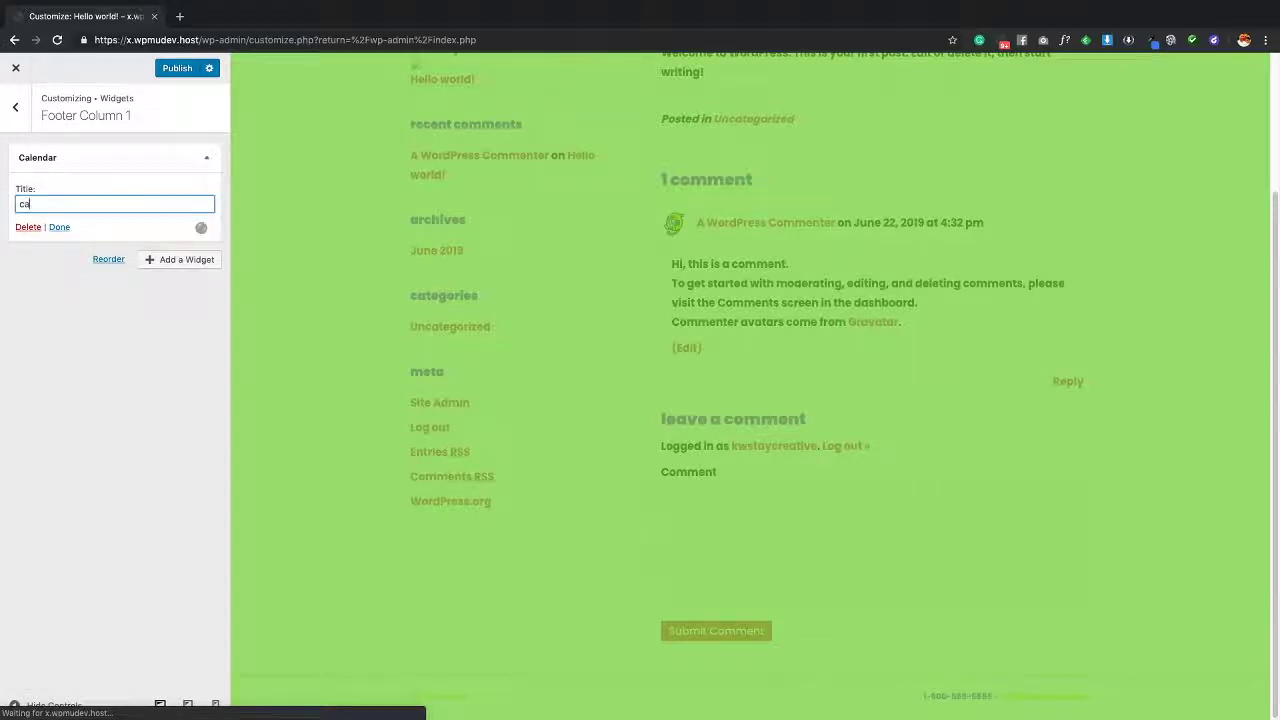
pyautogui.write('l')
pyautogui.click(78, 373)
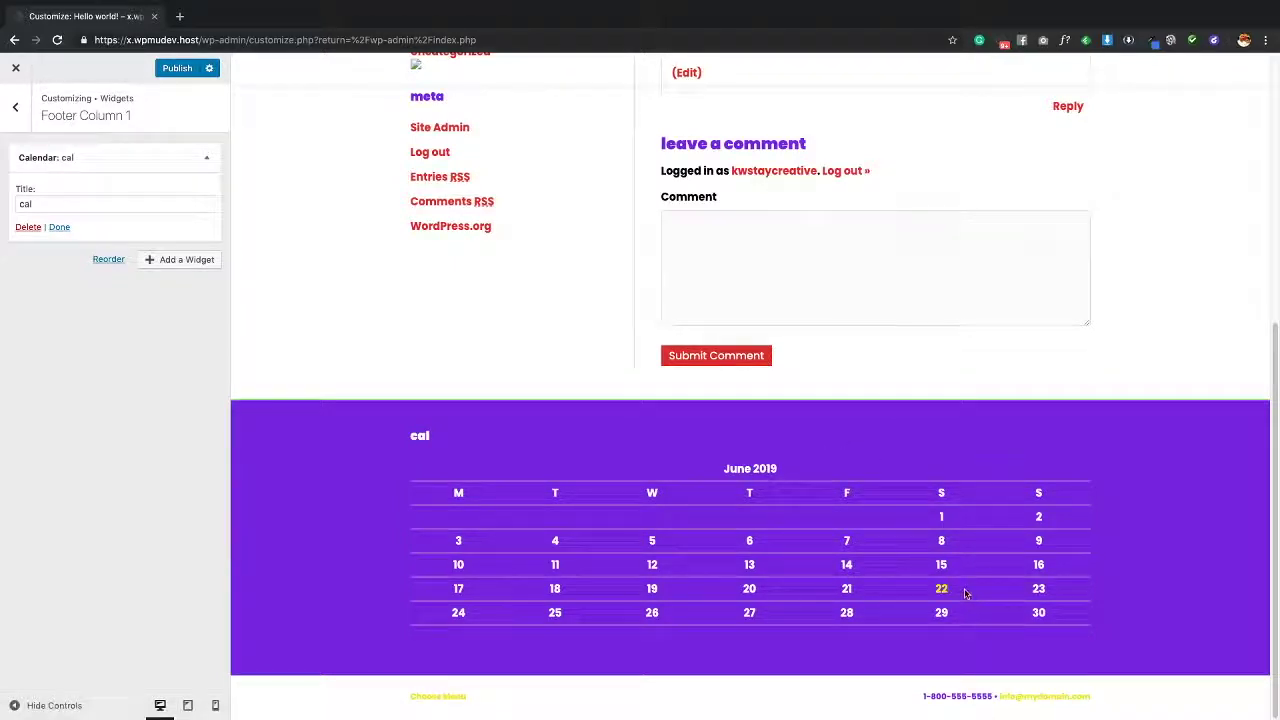
pyautogui.click(16, 106)
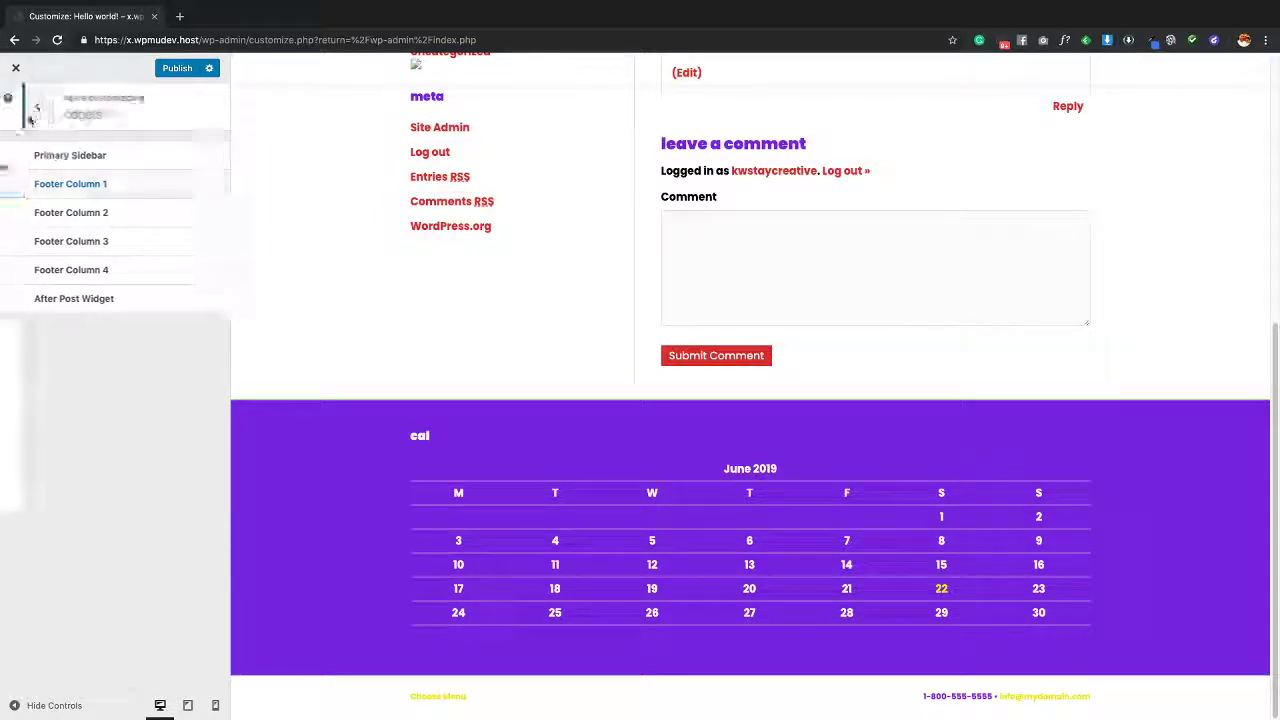
# Review the Footer Widgets Style colors against the previewed footer, and return to the main customizer sections
pyautogui.click(16, 106)
pyautogui.click(86, 331)
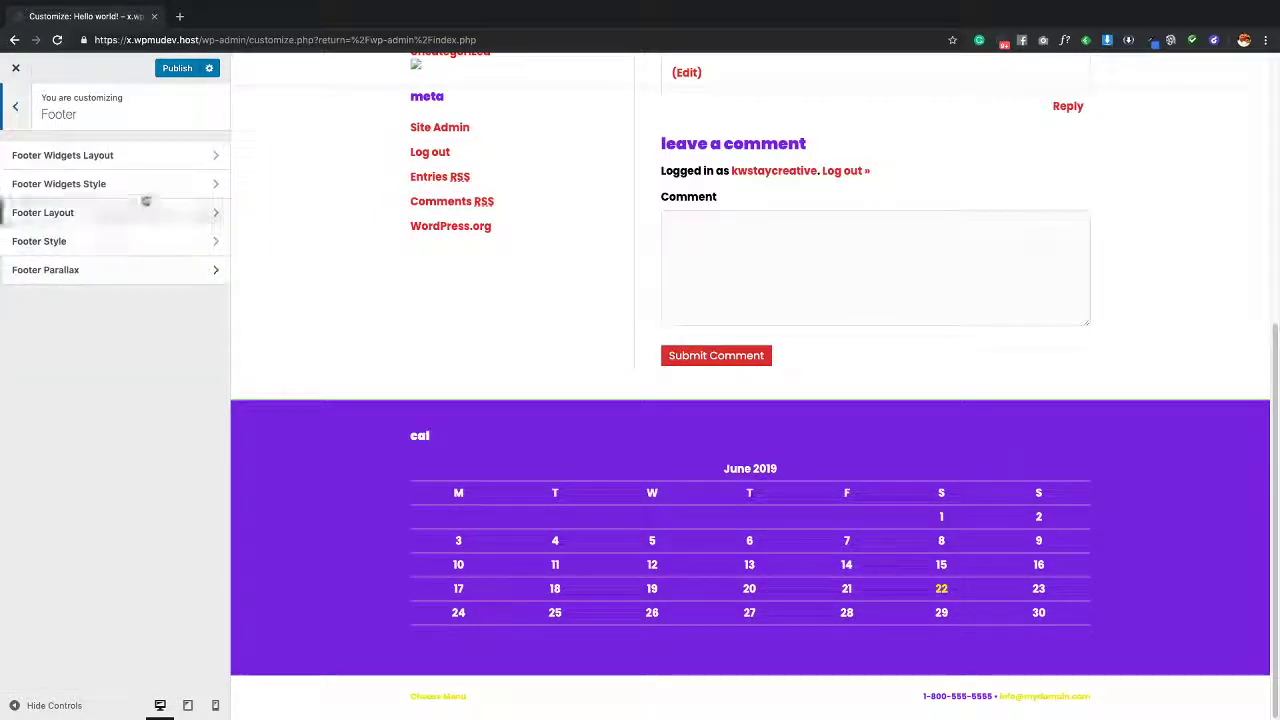
pyautogui.click(105, 196)
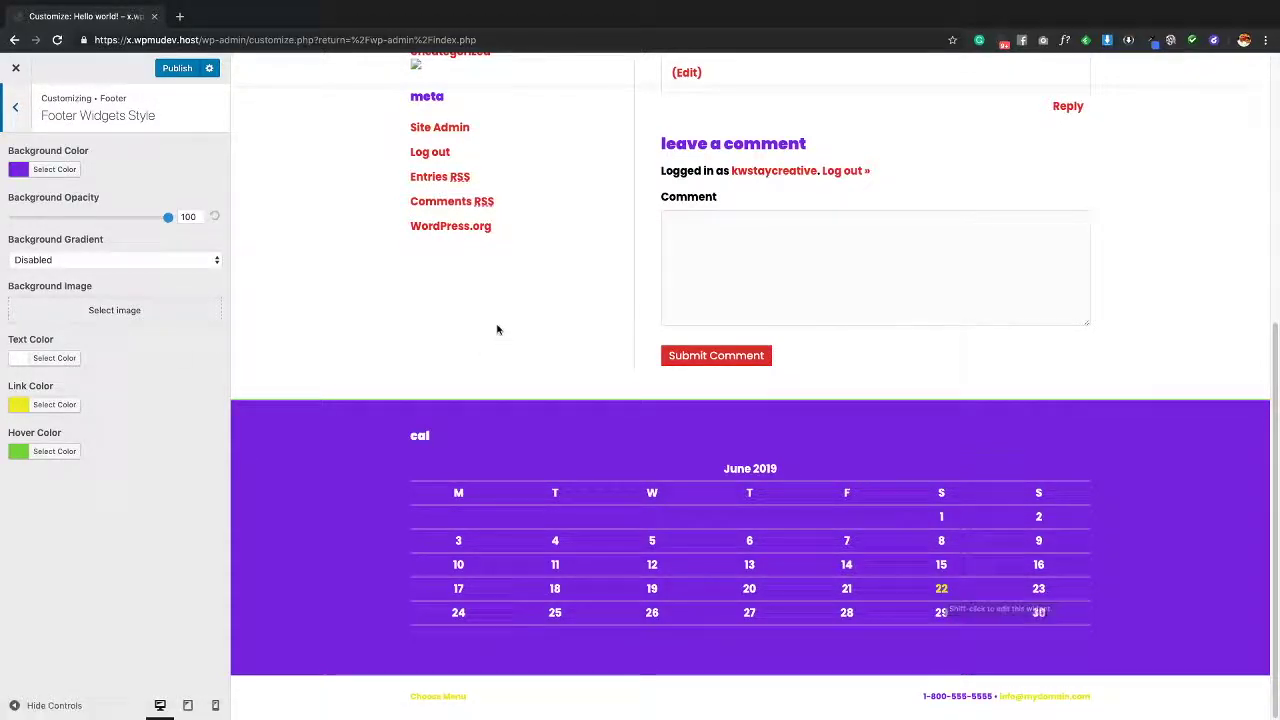
pyautogui.click(15, 106)
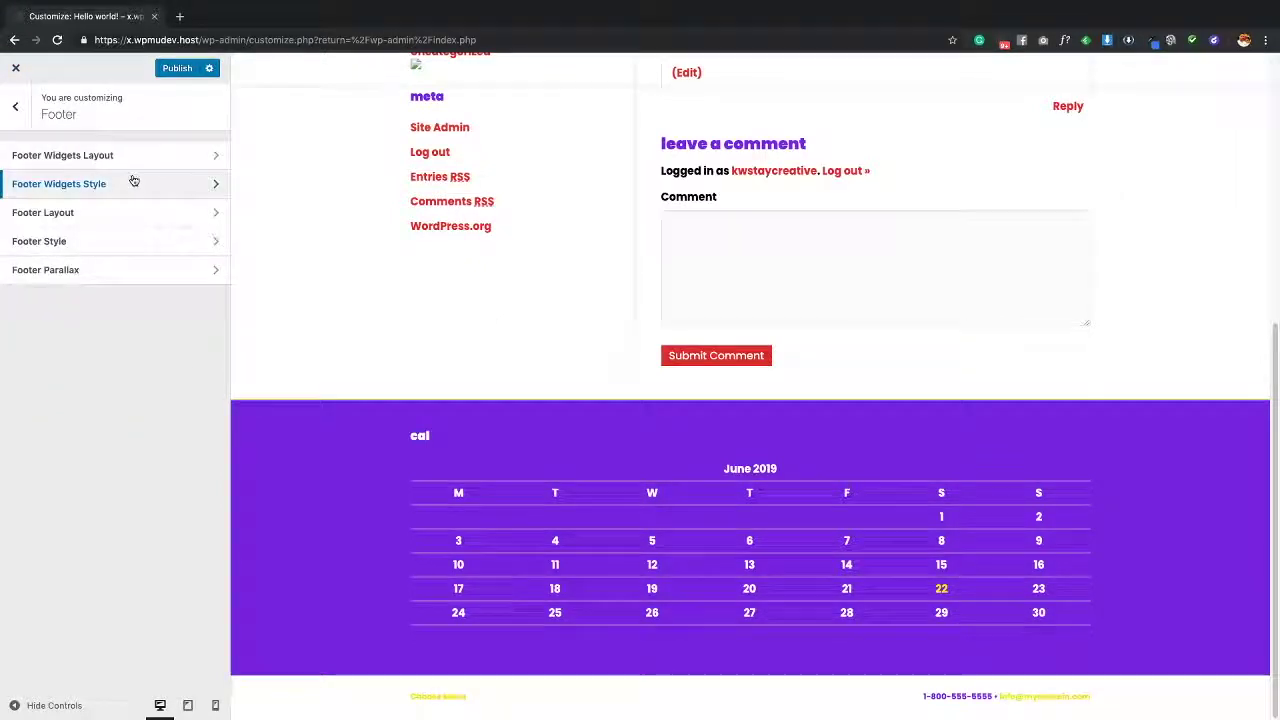
pyautogui.click(13, 108)
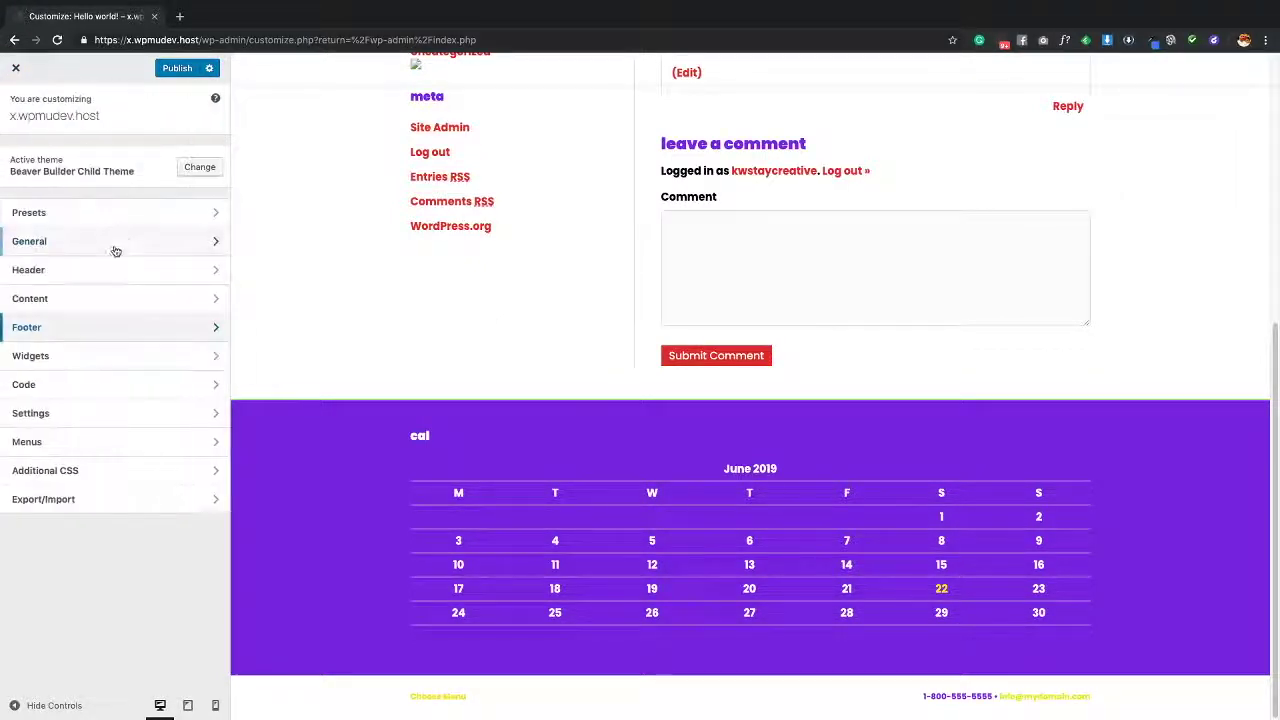
# Add a Gallery widget titled "Gal" to Footer Column 2 in the Widgets section
pyautogui.click(107, 356)
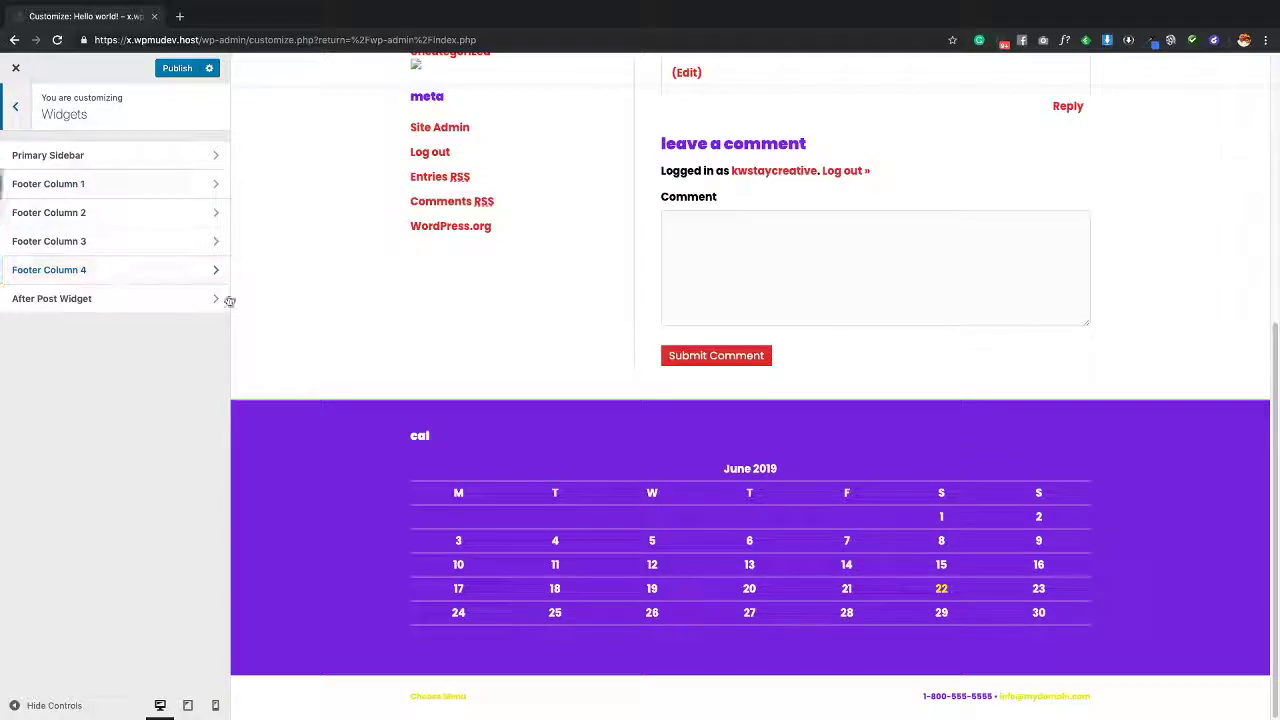
pyautogui.click(176, 222)
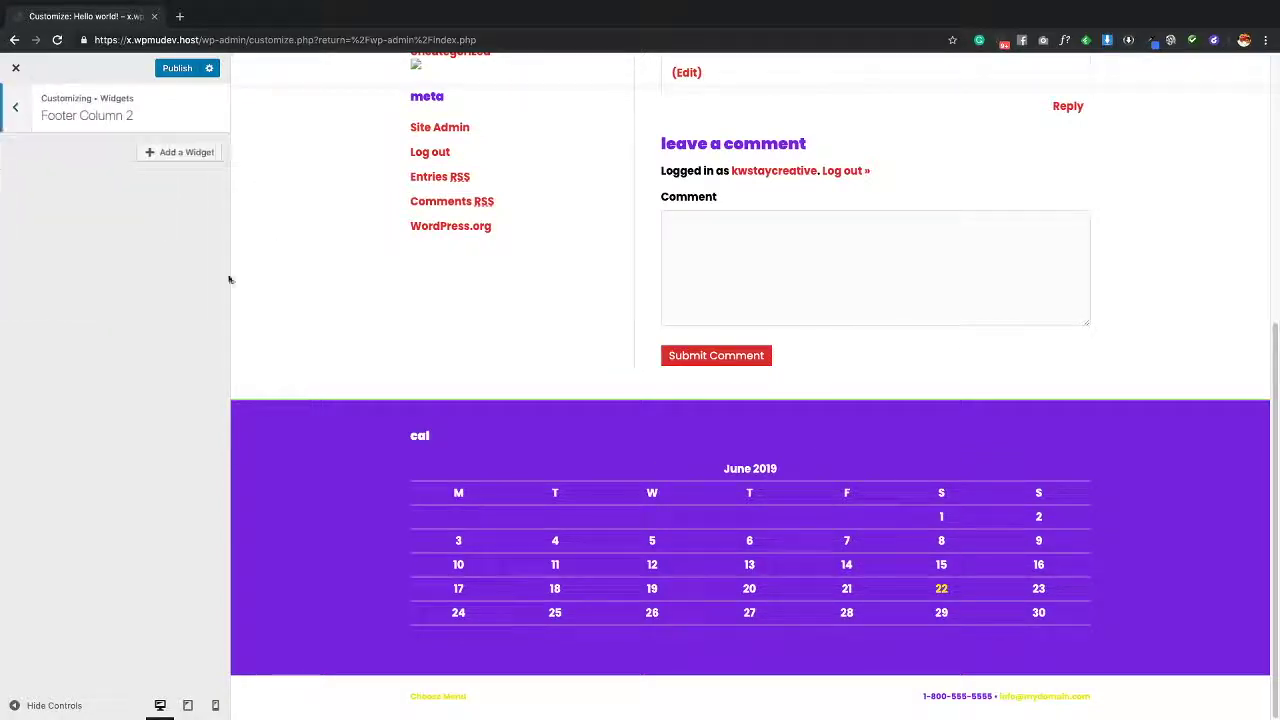
pyautogui.click(180, 155)
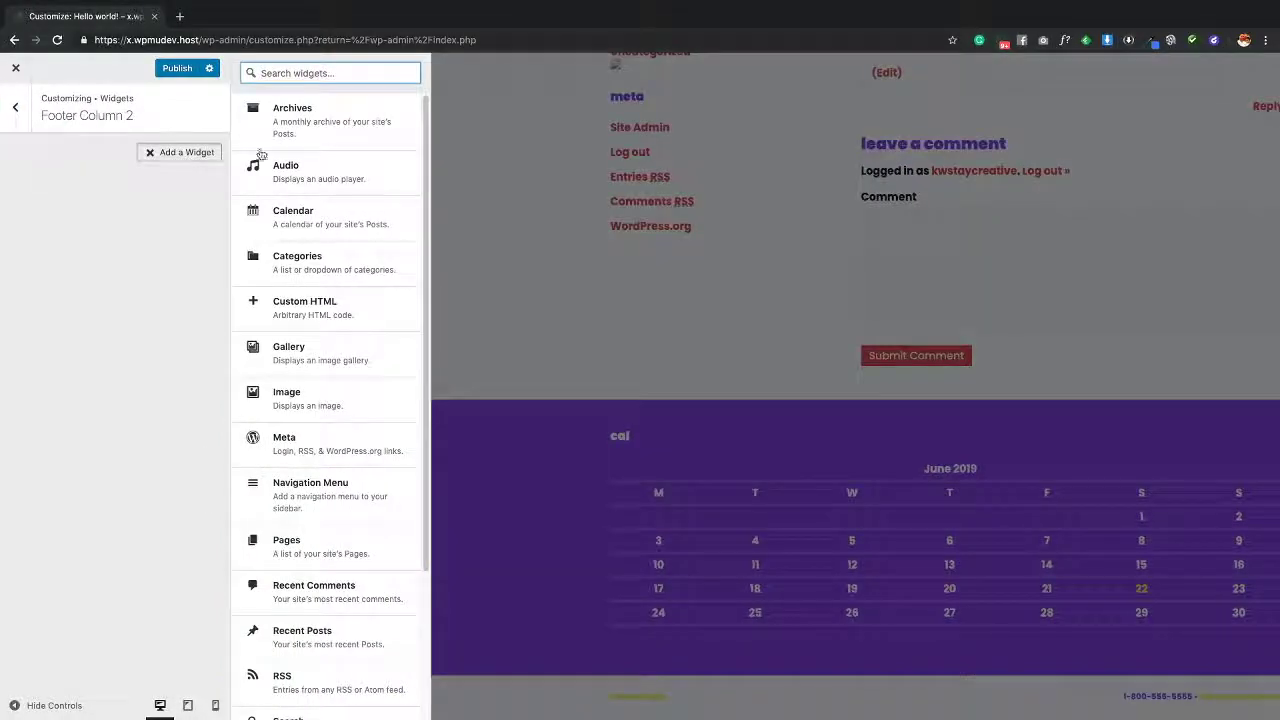
pyautogui.click(360, 350)
pyautogui.click(102, 205)
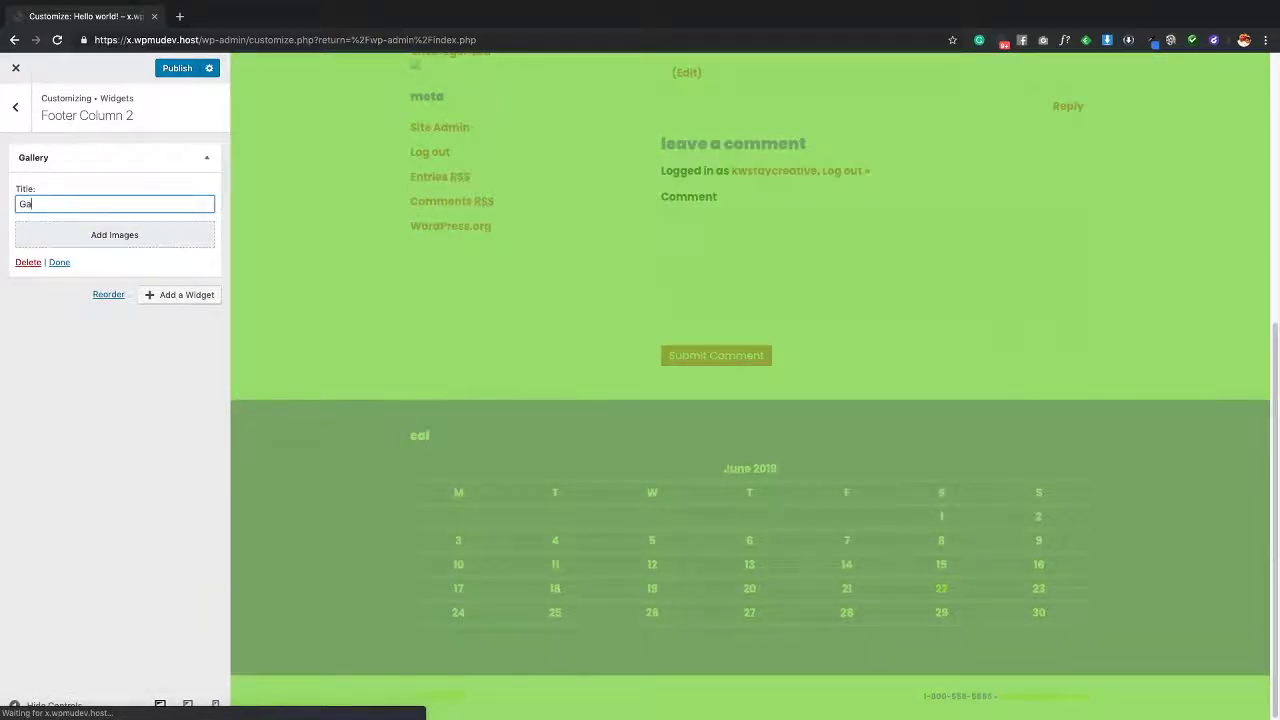
pyautogui.write('Gal')
pyautogui.click(15, 107)
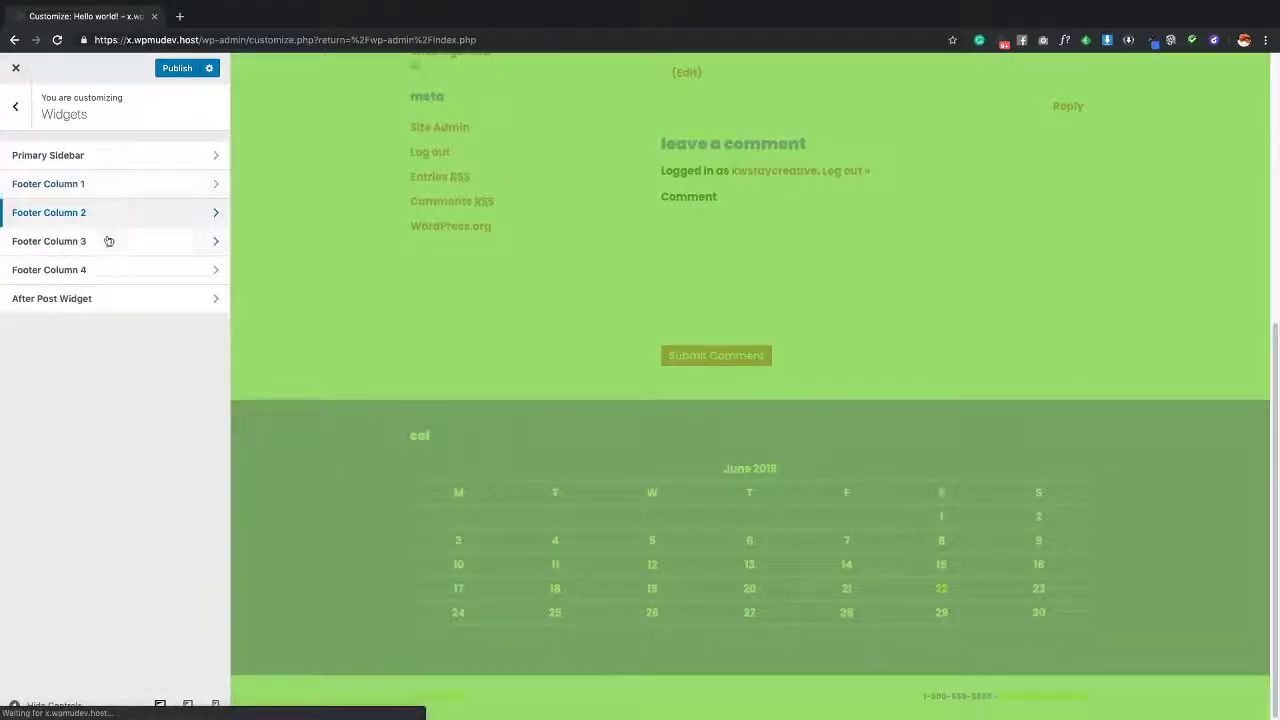
# Add an Audio widget titled "adi" to Footer Column 3
pyautogui.click(106, 240)
pyautogui.click(186, 154)
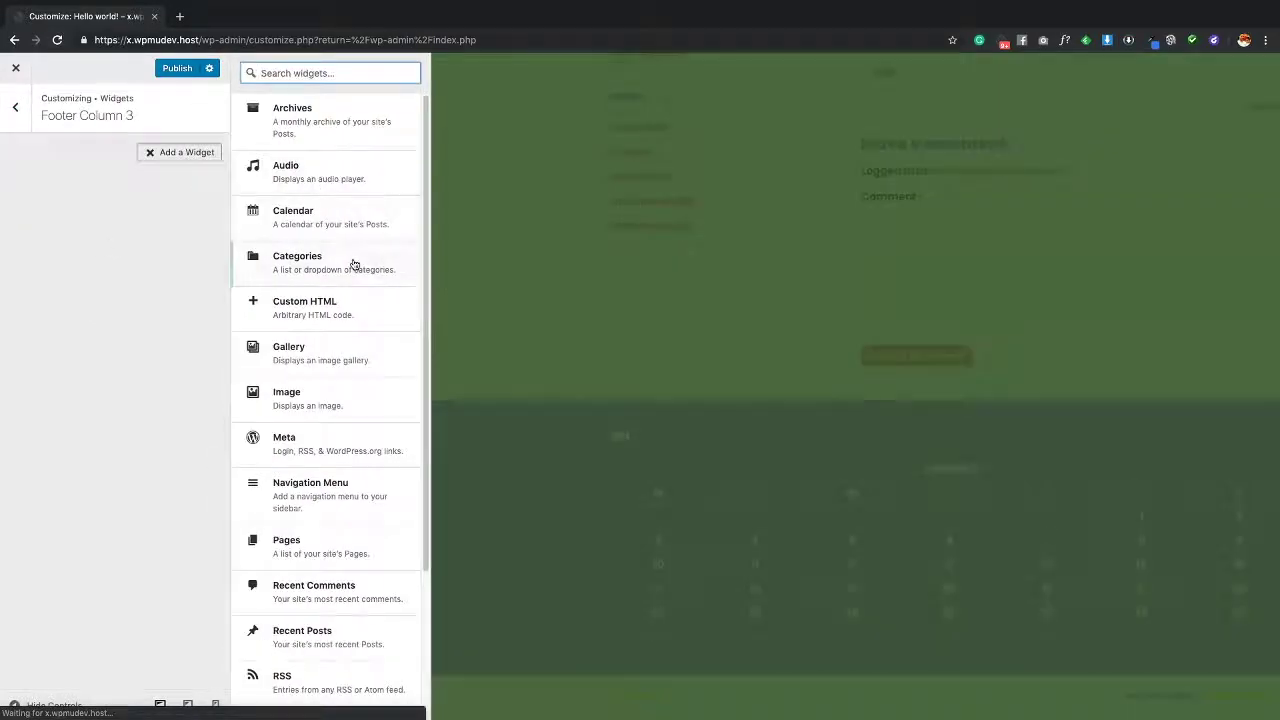
pyautogui.click(341, 168)
pyautogui.click(69, 204)
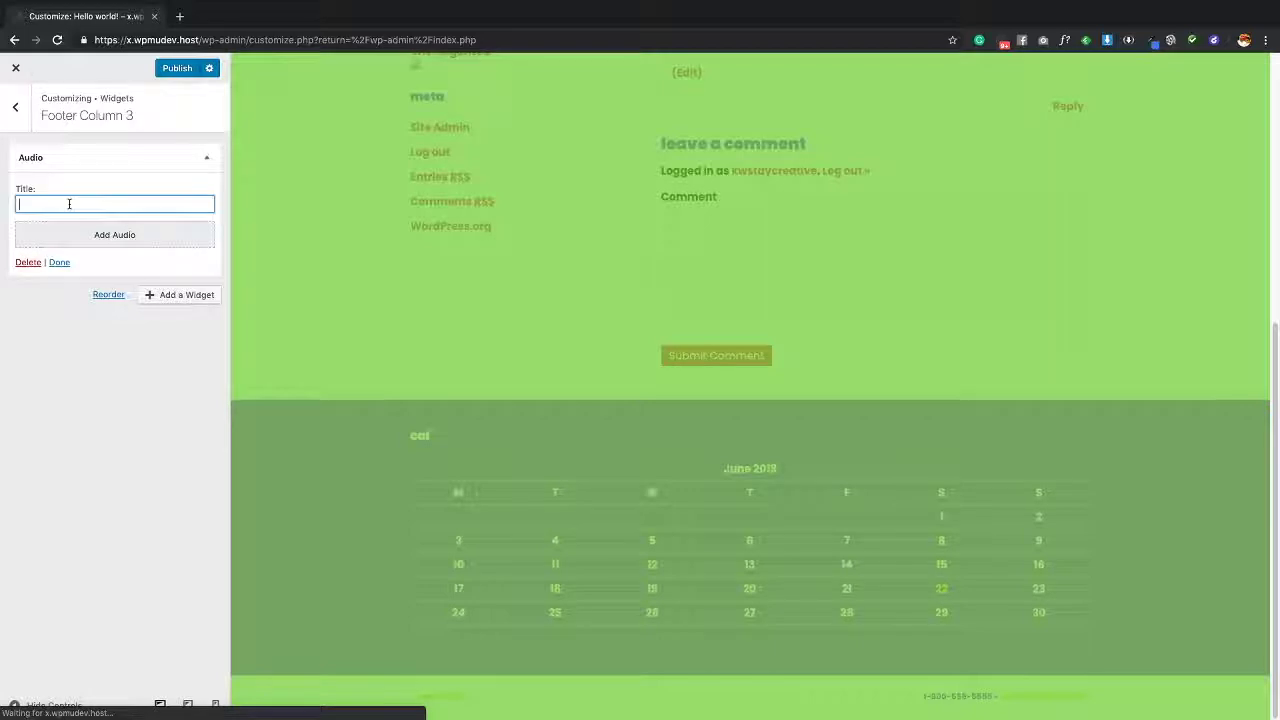
pyautogui.write('adi')
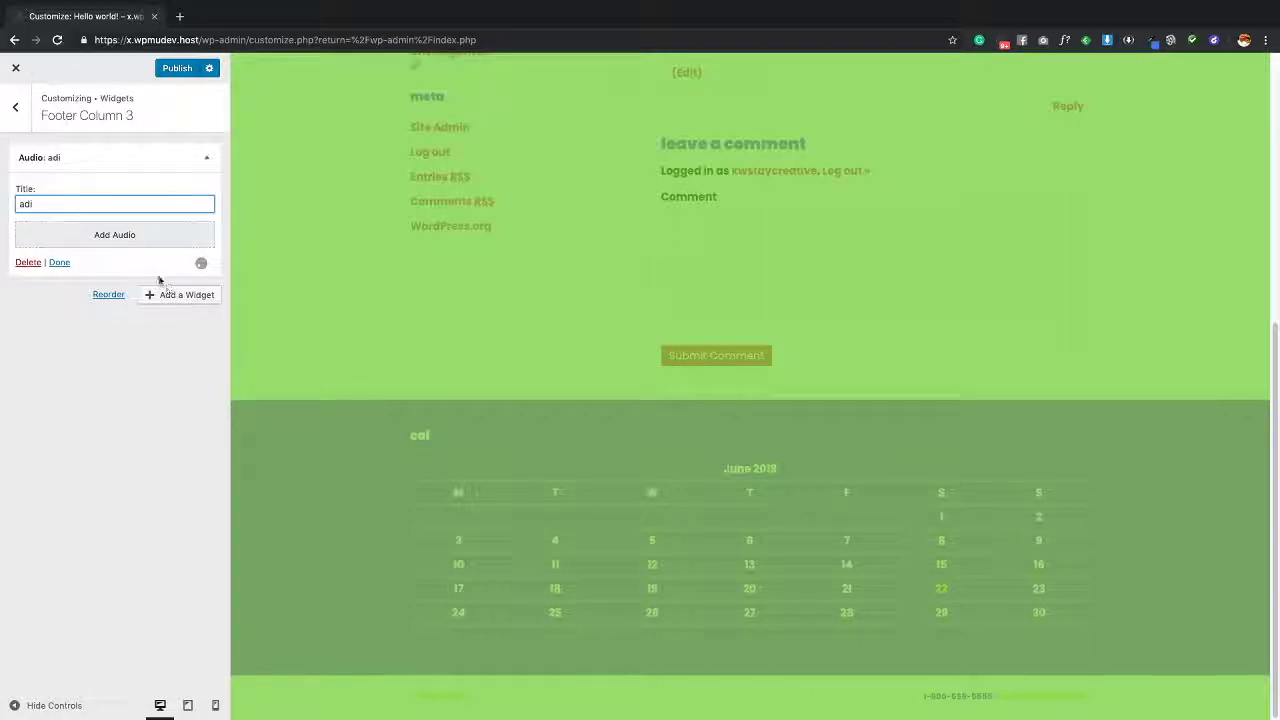
pyautogui.click(15, 106)
# Add a Search widget titled "sea" to Footer Column 4
pyautogui.click(113, 270)
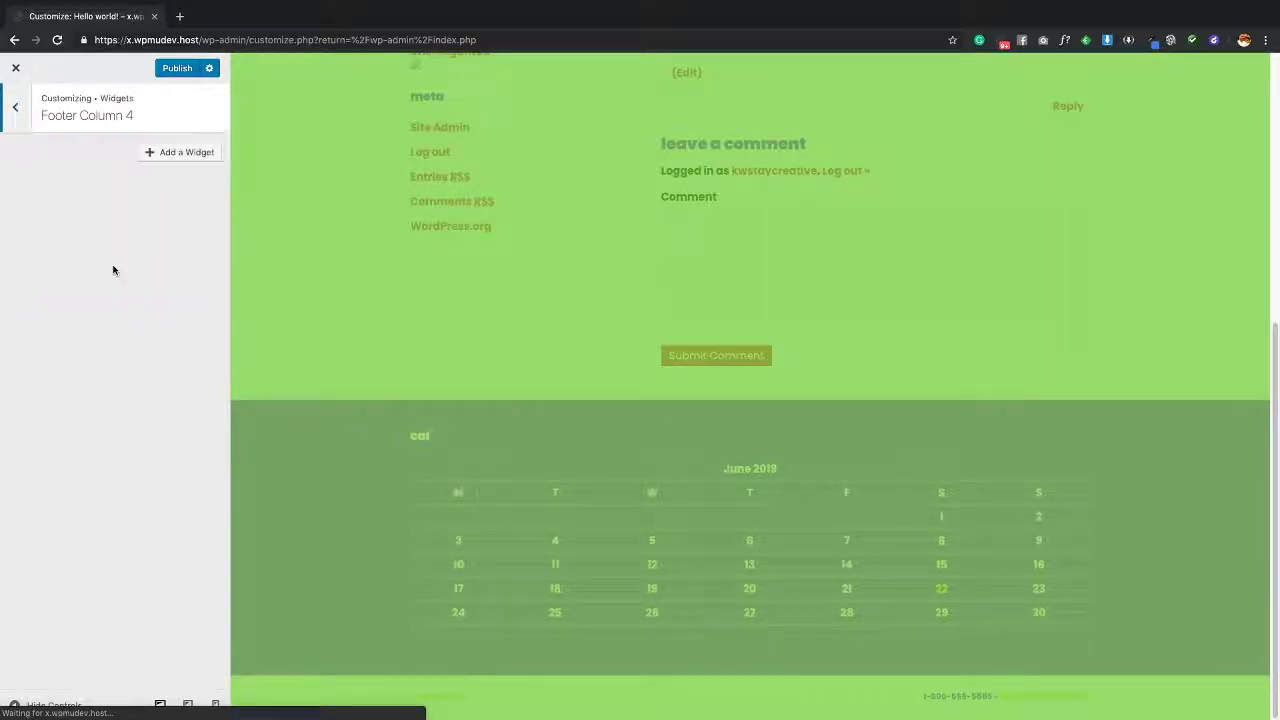
pyautogui.click(190, 153)
pyautogui.scroll(-3, 395, 355)
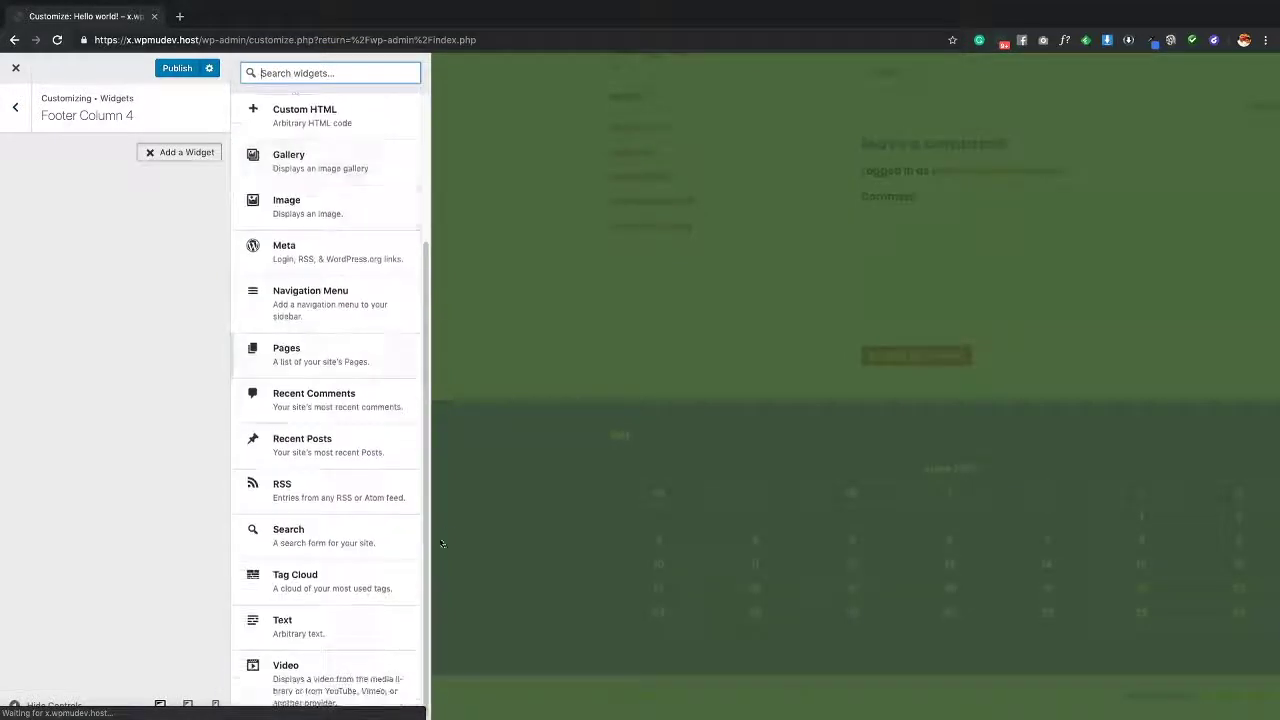
pyautogui.click(363, 543)
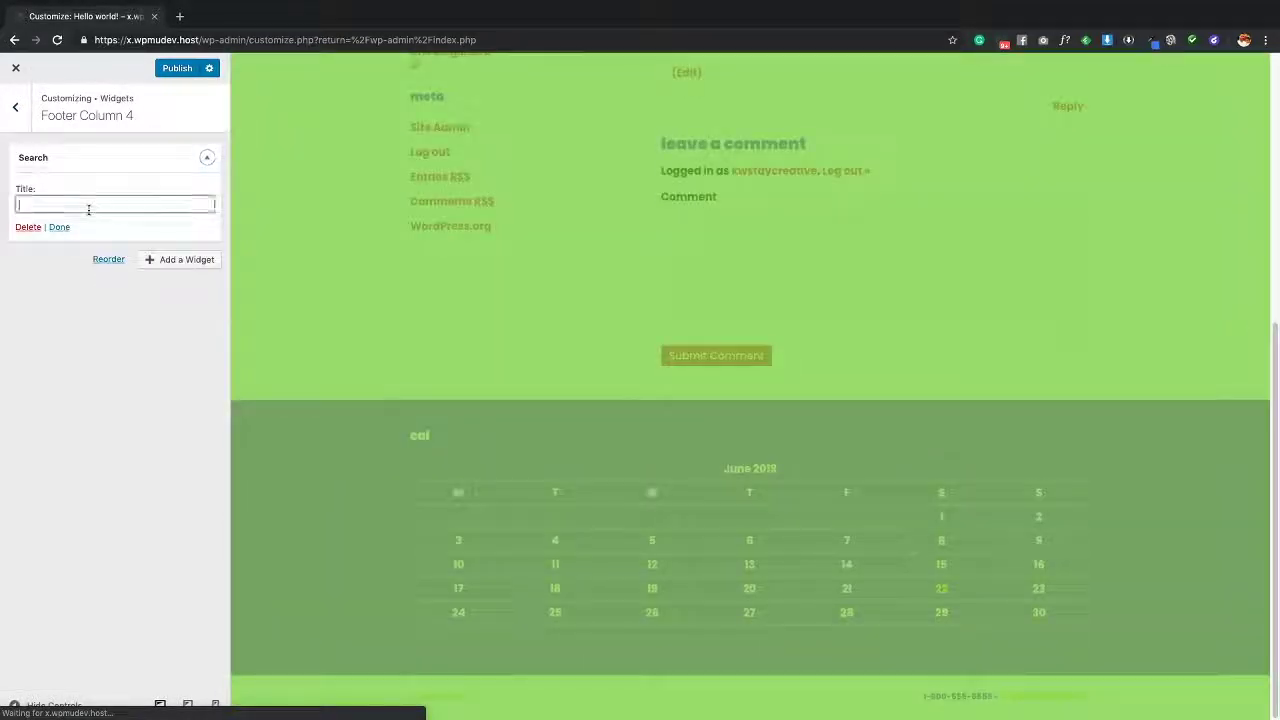
pyautogui.write('sea')
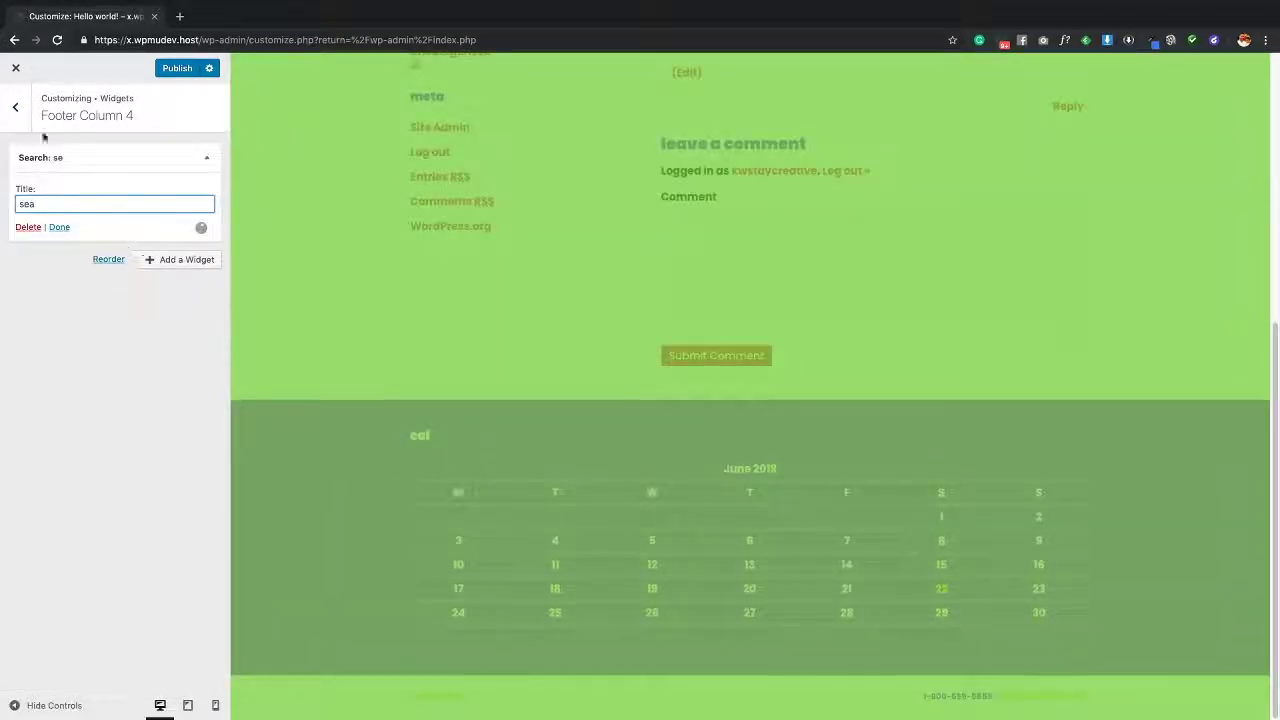
pyautogui.click(16, 107)
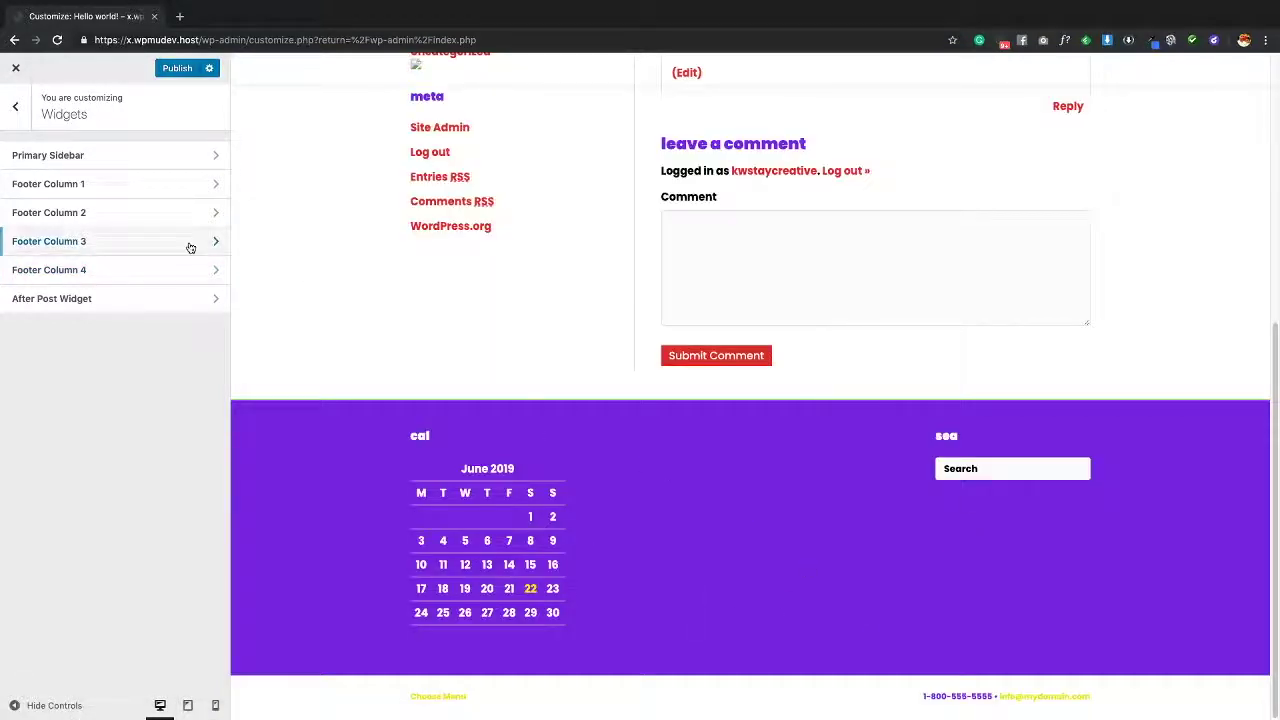
# Check which widgets Footer Column 2 and Footer Column 3 contain
pyautogui.click(124, 220)
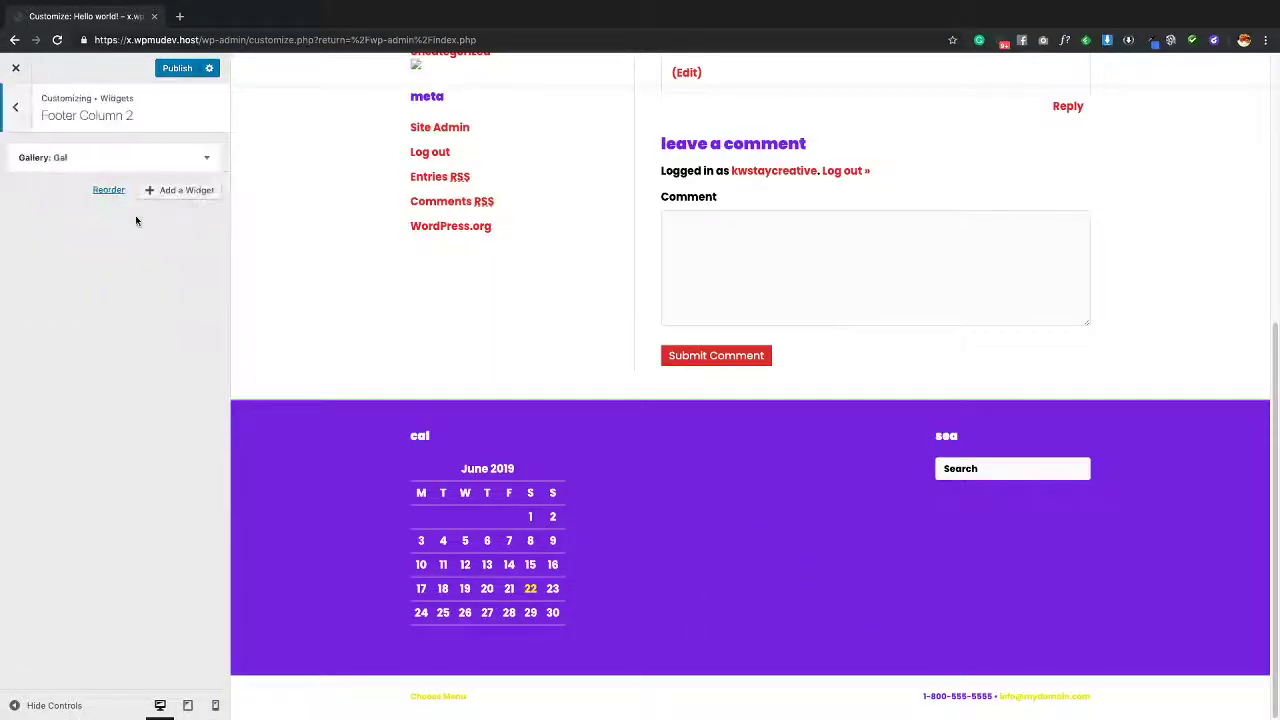
pyautogui.click(12, 110)
pyautogui.click(74, 241)
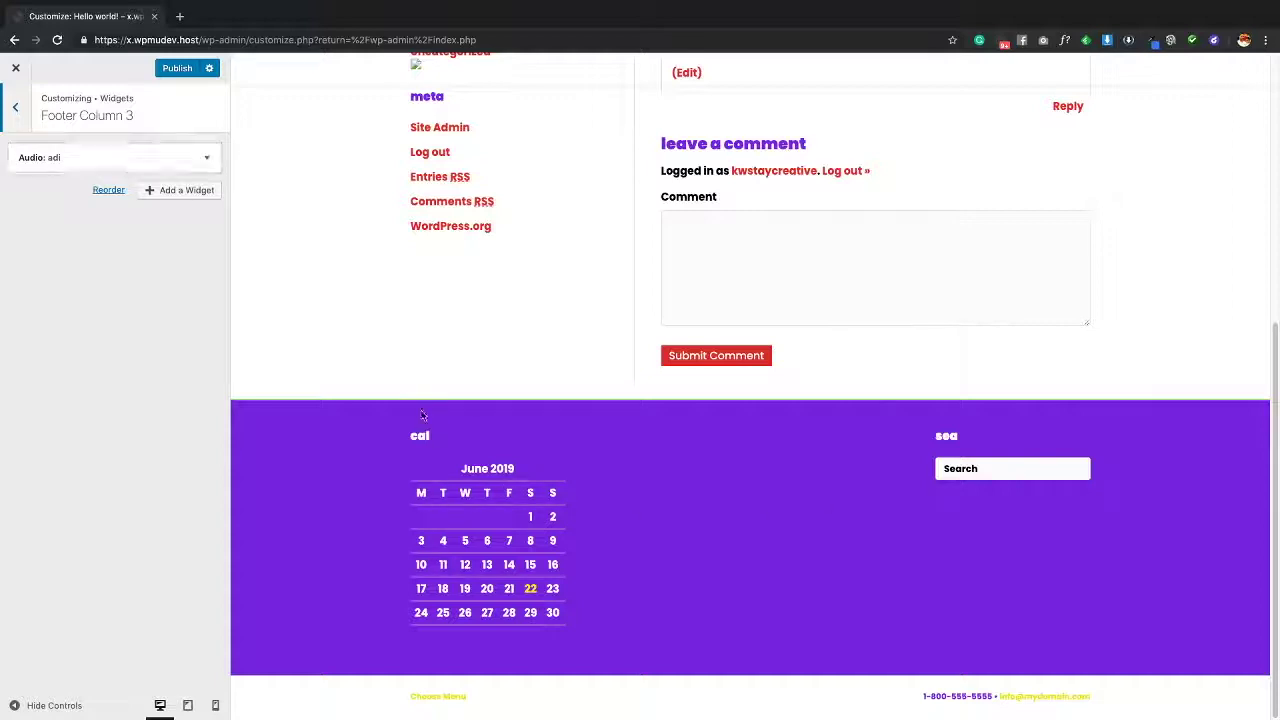
pyautogui.click(15, 107)
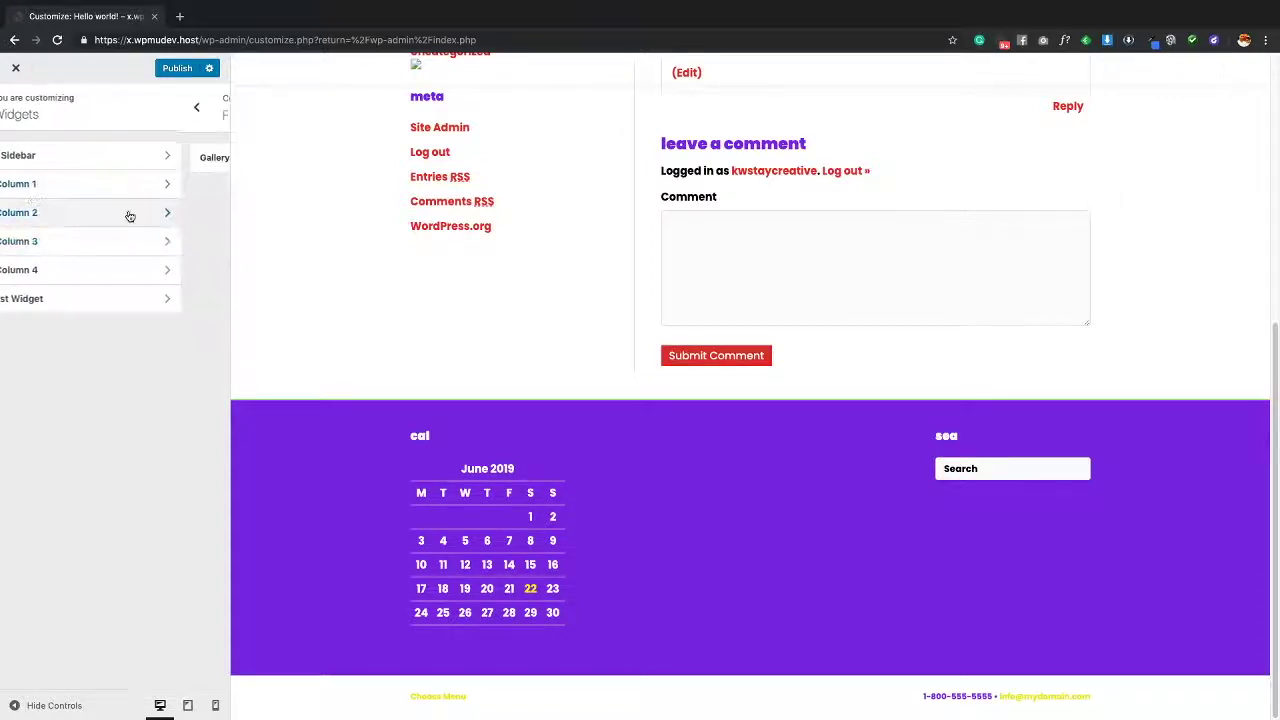
# Add a Recent Posts widget titled "rec" to Footer Column 2
pyautogui.click(129, 216)
pyautogui.click(171, 192)
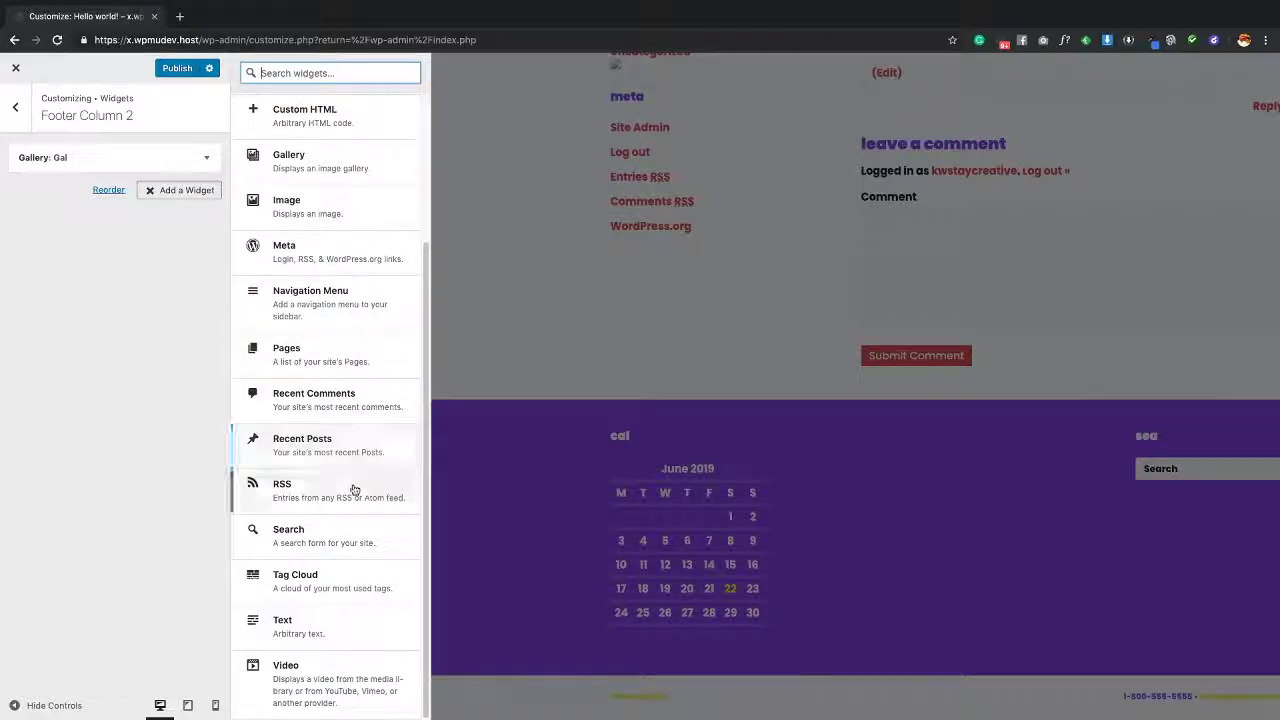
pyautogui.click(290, 445)
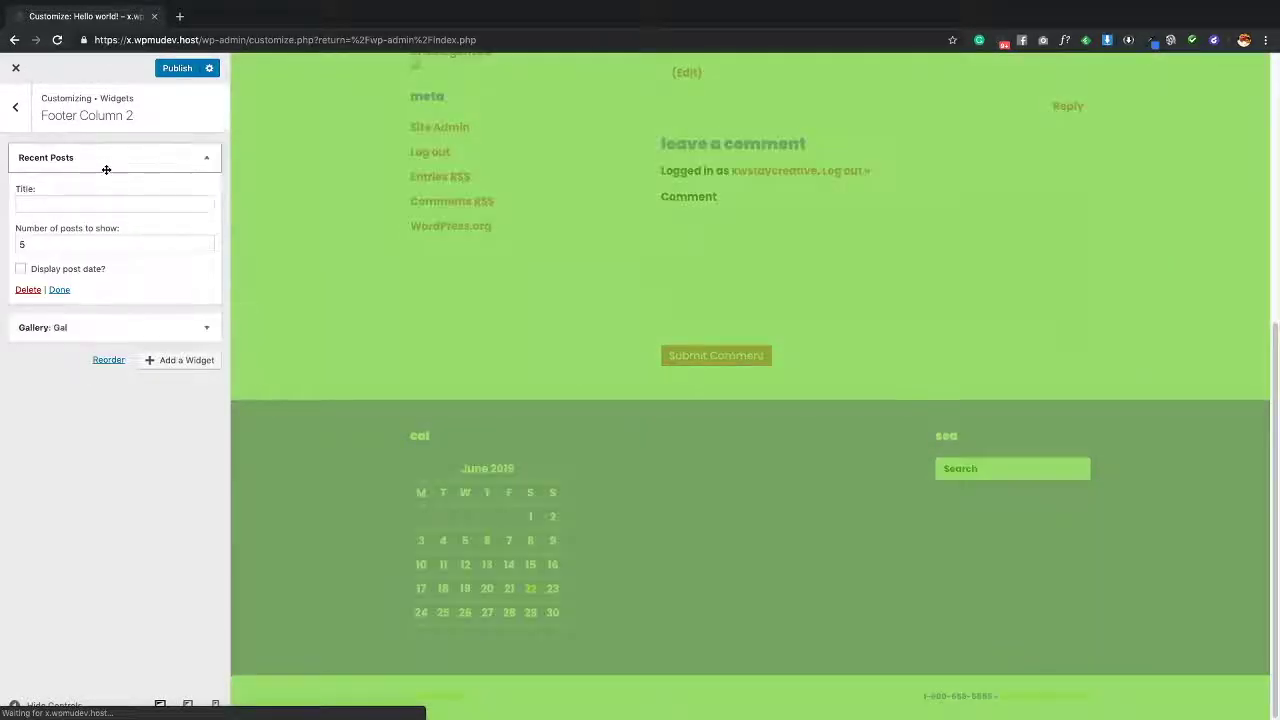
pyautogui.click(73, 204)
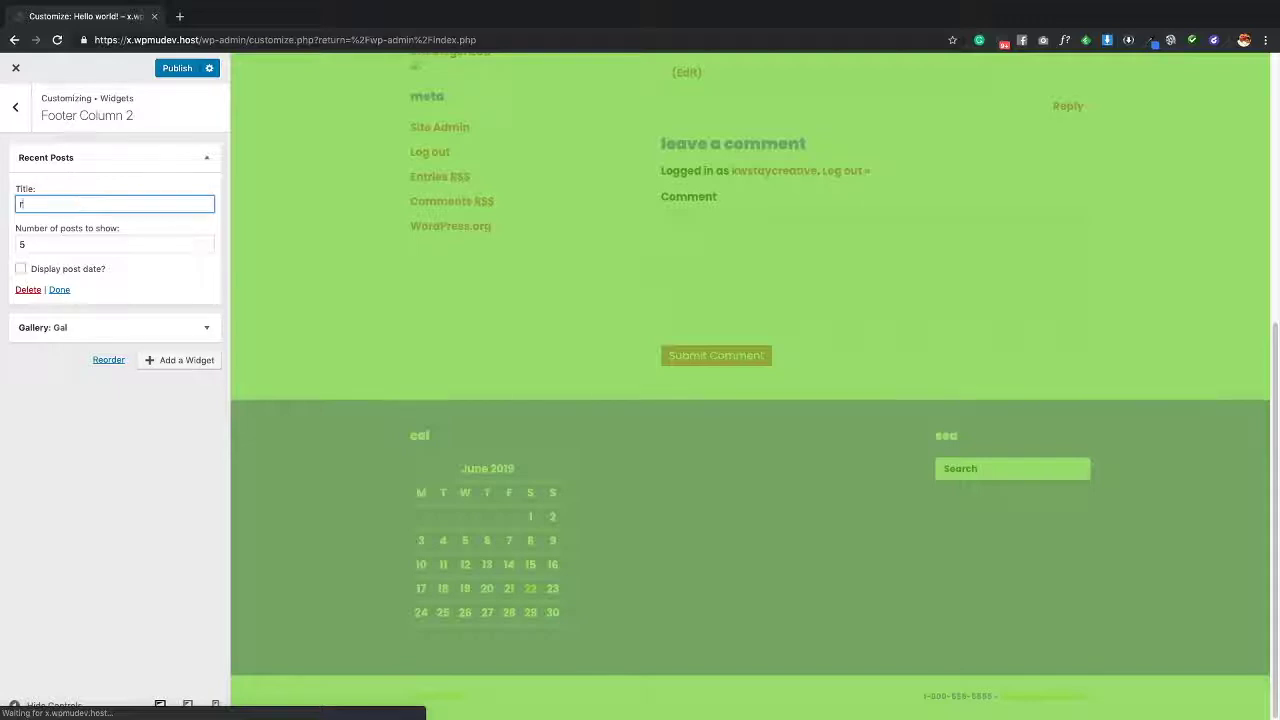
pyautogui.hotkey('ctrl', 'a')
pyautogui.press('BackSpace')
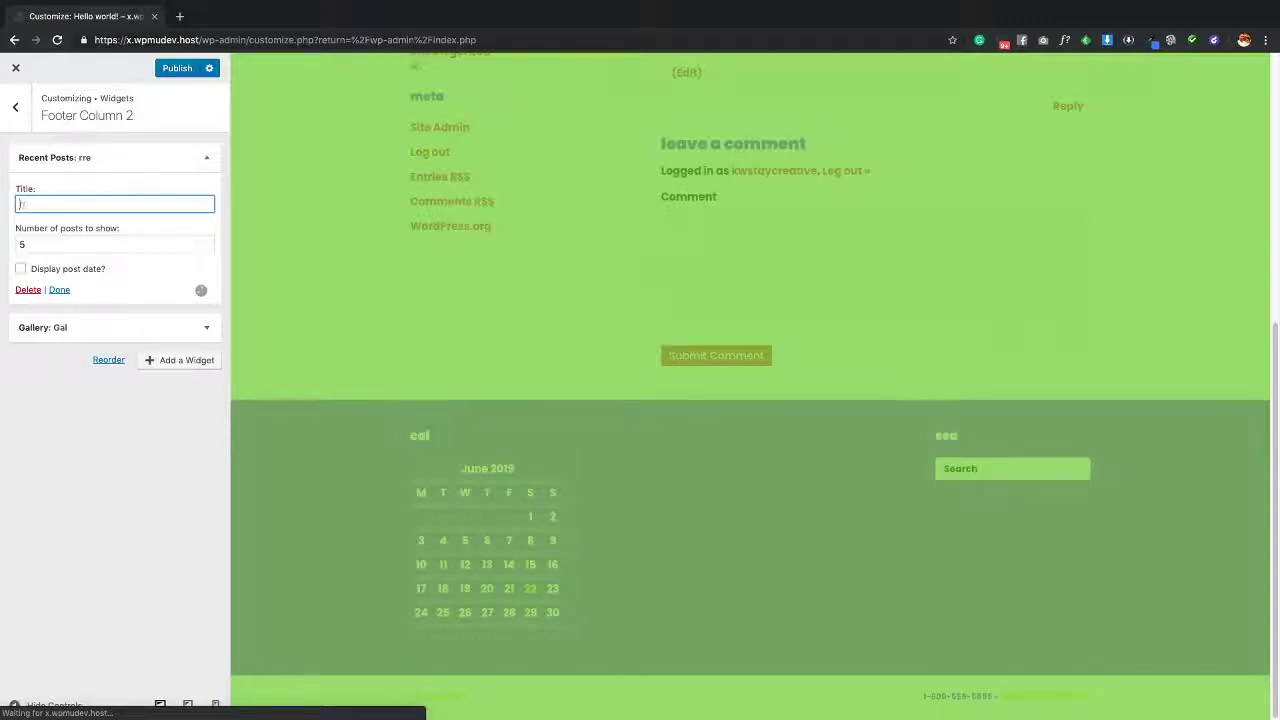
pyautogui.write('rec')
pyautogui.click(30, 118)
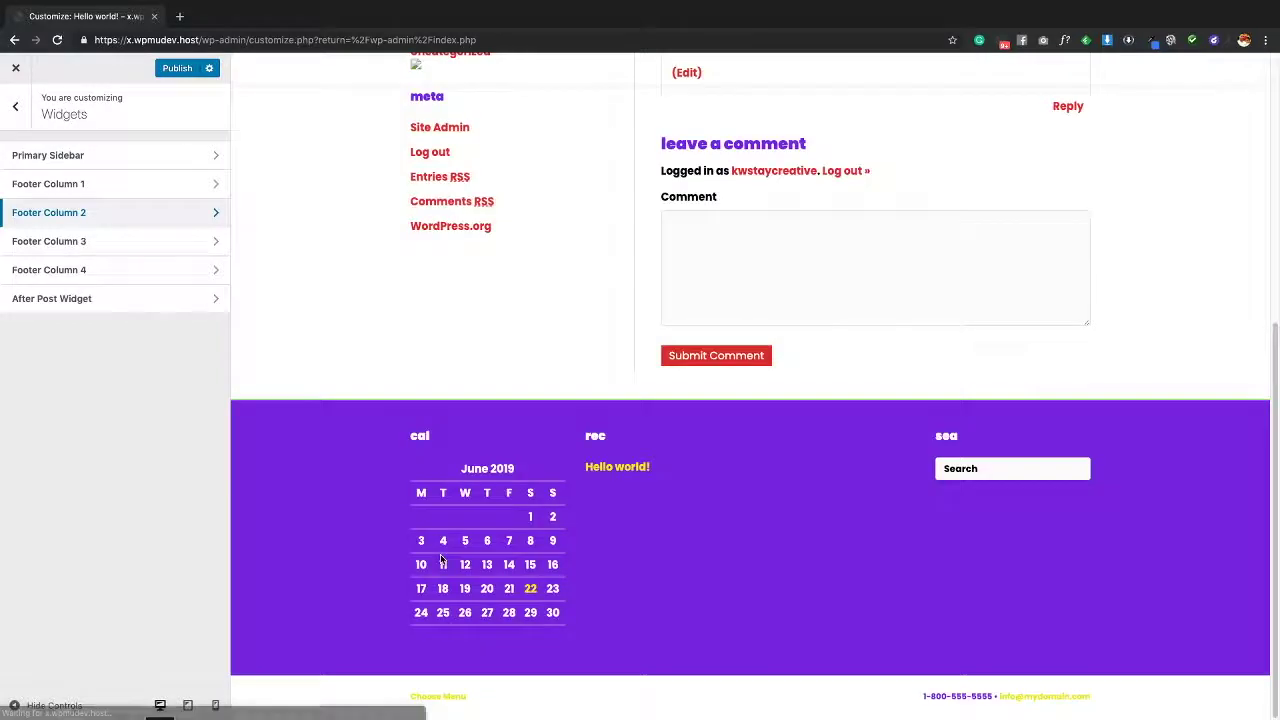
# Add a Text widget titled "Tex" with the content "Blah Blah Blah" to Footer Column 3
pyautogui.click(100, 241)
pyautogui.click(157, 189)
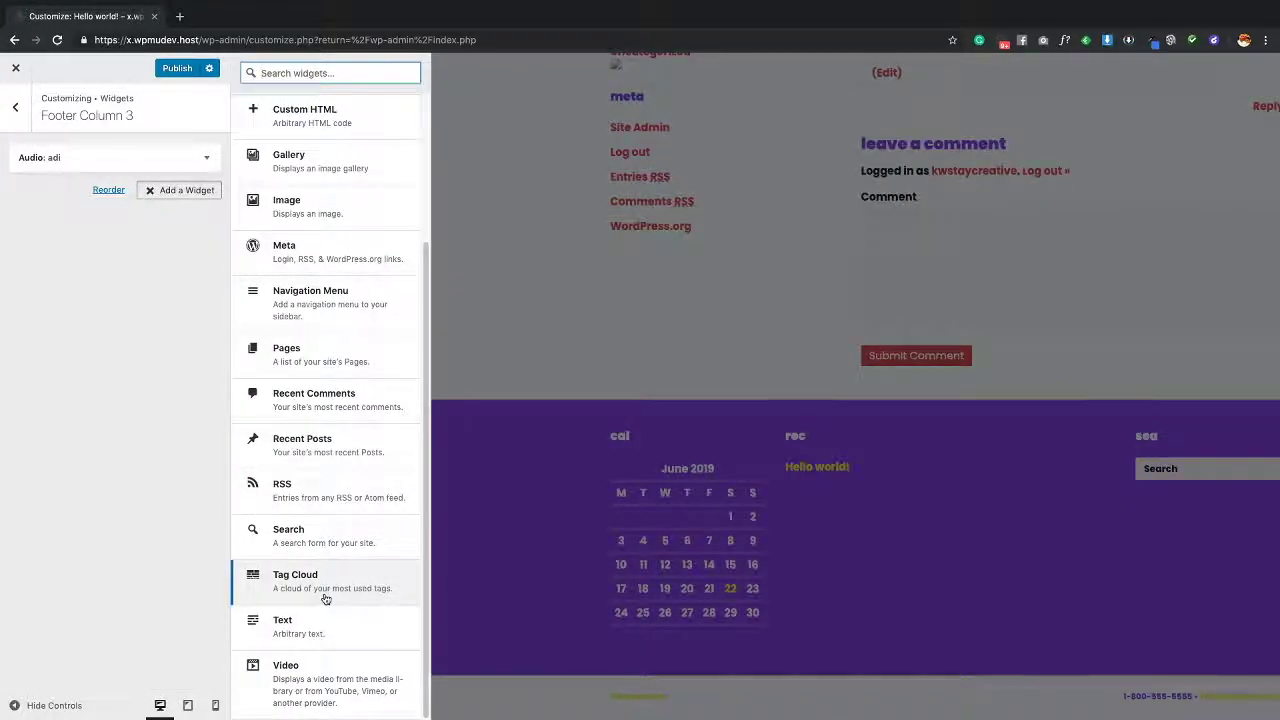
pyautogui.click(328, 630)
pyautogui.write('adgadsgfadsfdsa')
pyautogui.hotkey('ctrl', 'a')
pyautogui.write('Blah Blah')
pyautogui.click(98, 243)
pyautogui.write('Te')
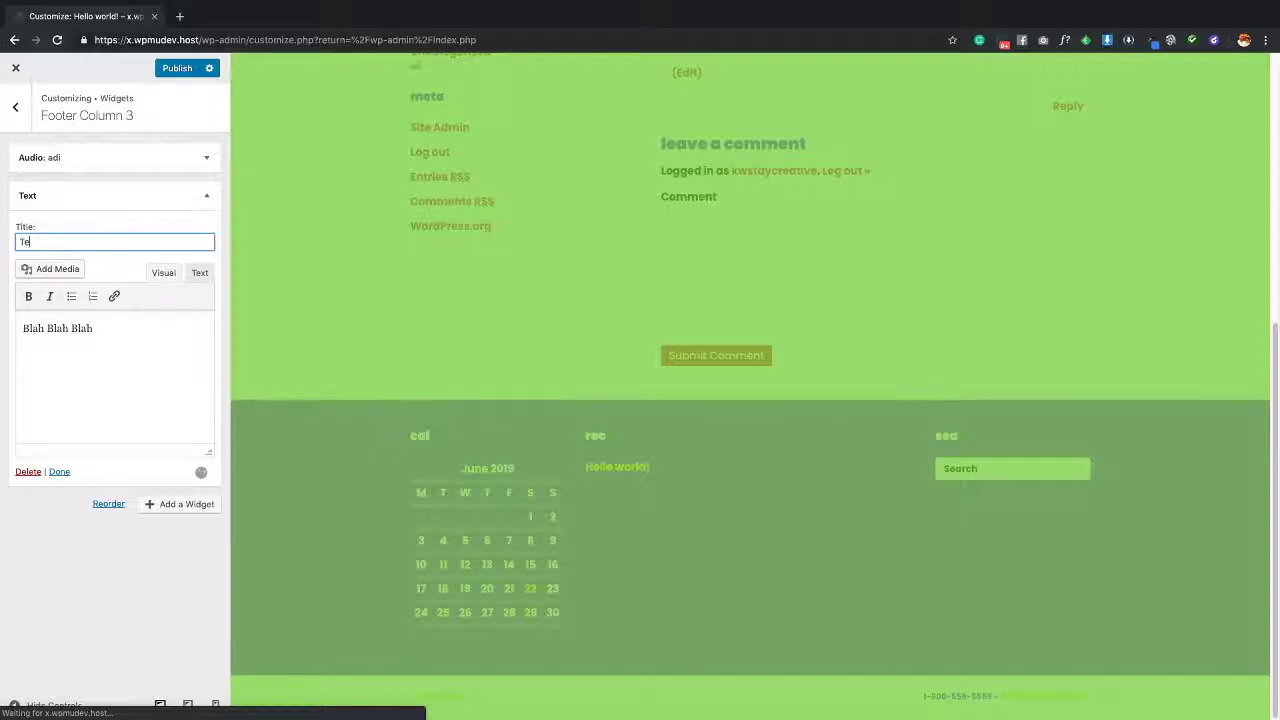
pyautogui.click(15, 107)
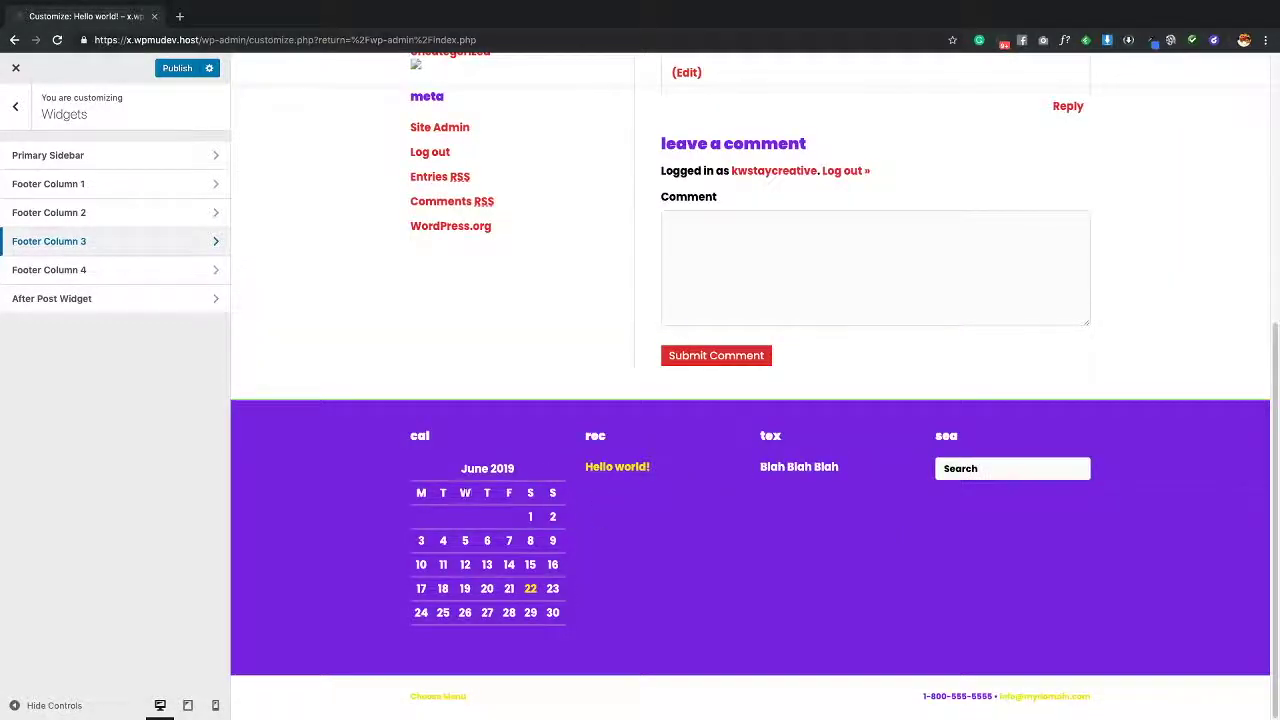
pyautogui.click(943, 467)
pyautogui.click(689, 540)
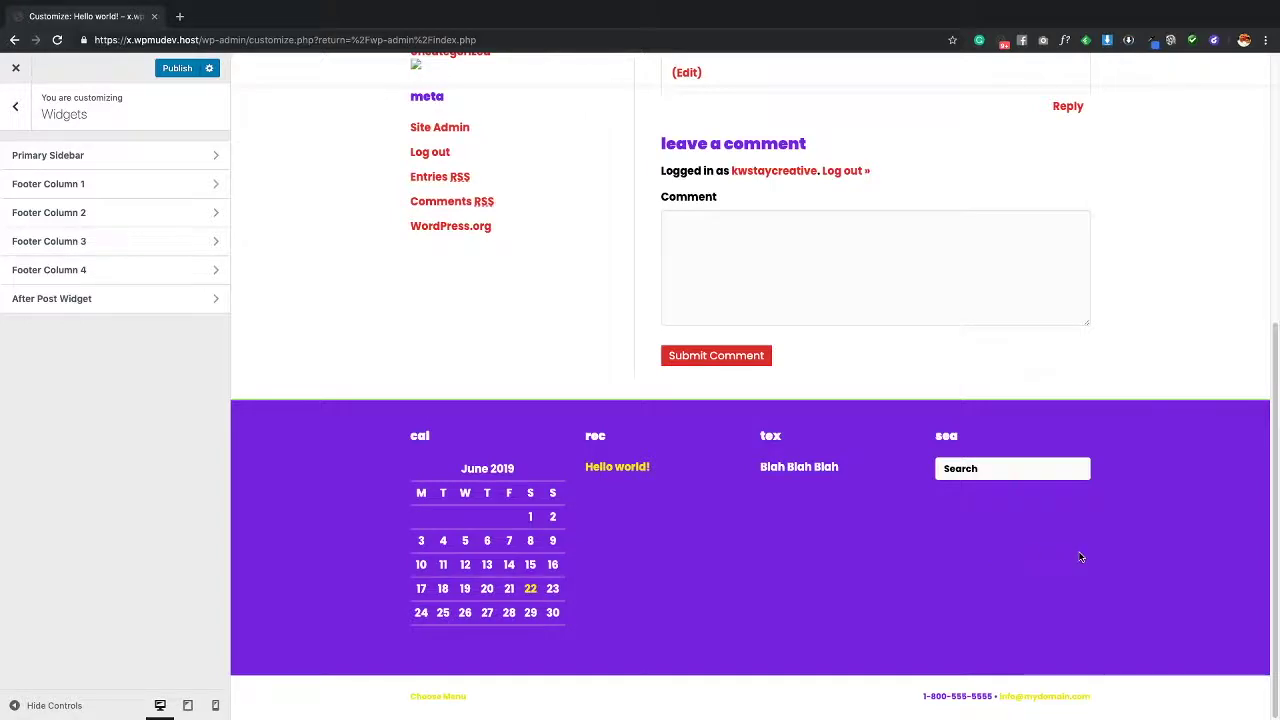
# Add a Text widget titled "Thank You!" to the After Post Widget area
pyautogui.scroll(-3, 1138, 330)
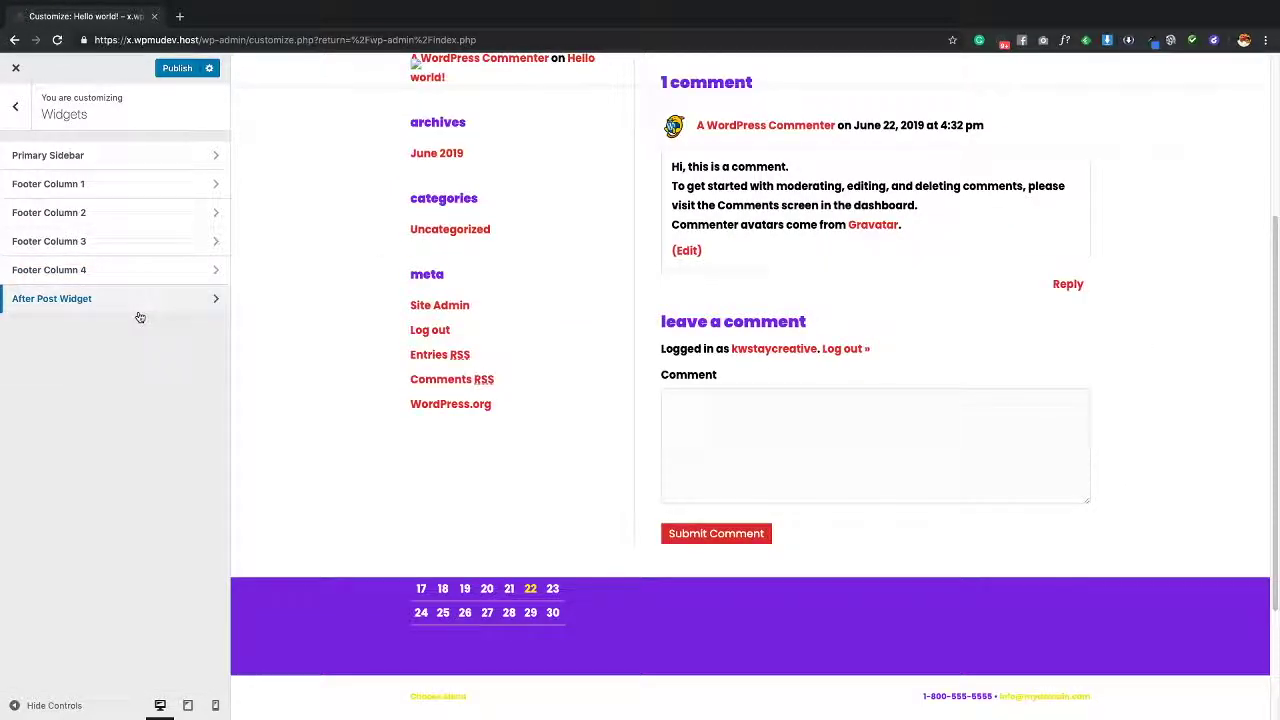
pyautogui.click(56, 304)
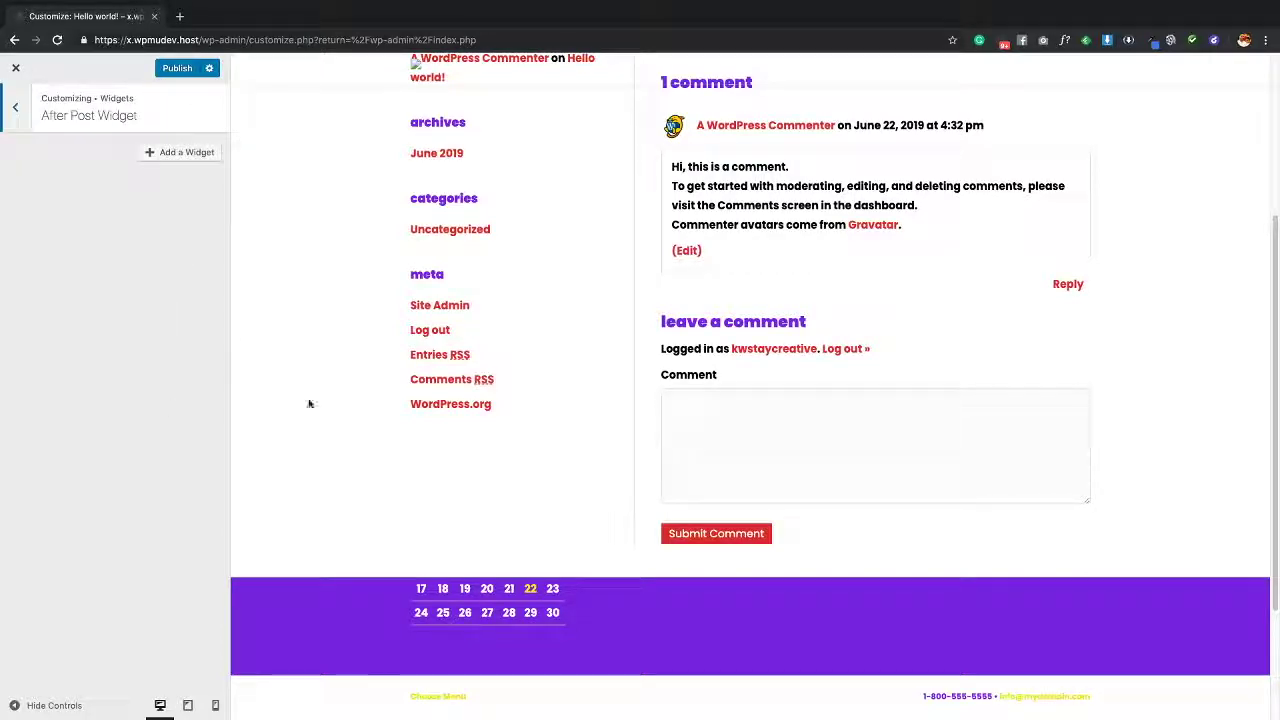
pyautogui.click(176, 154)
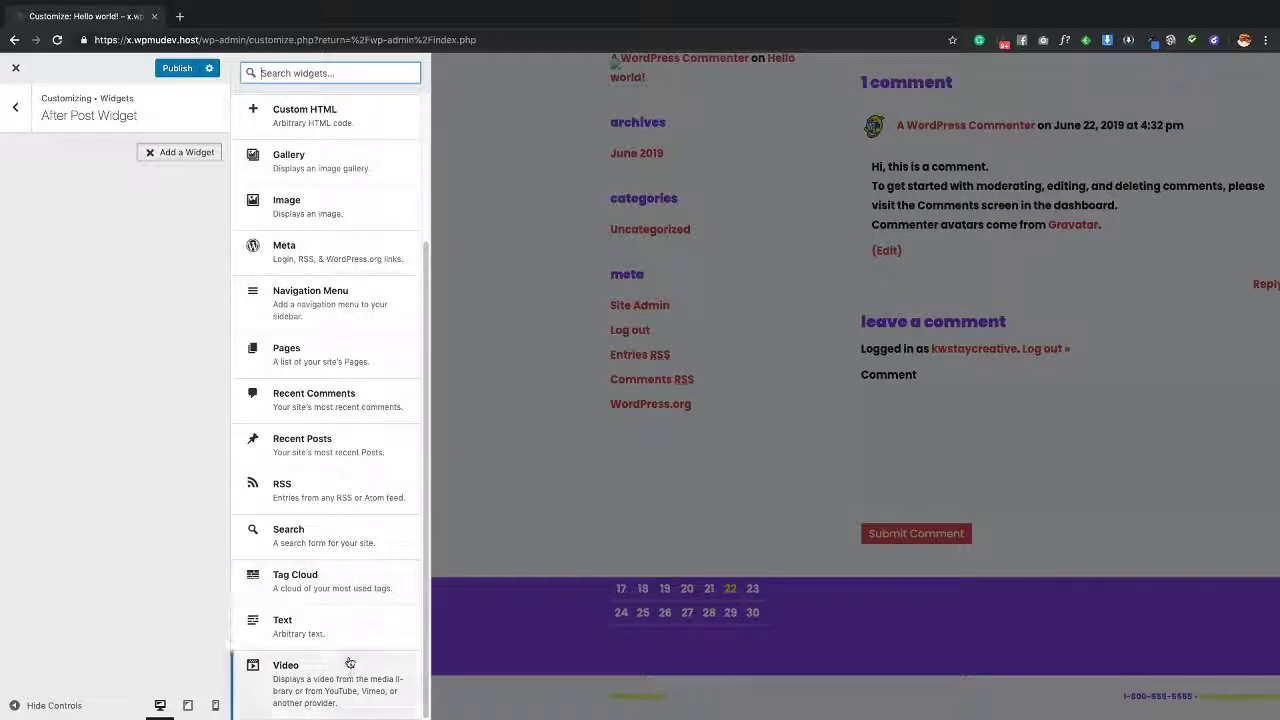
pyautogui.click(323, 620)
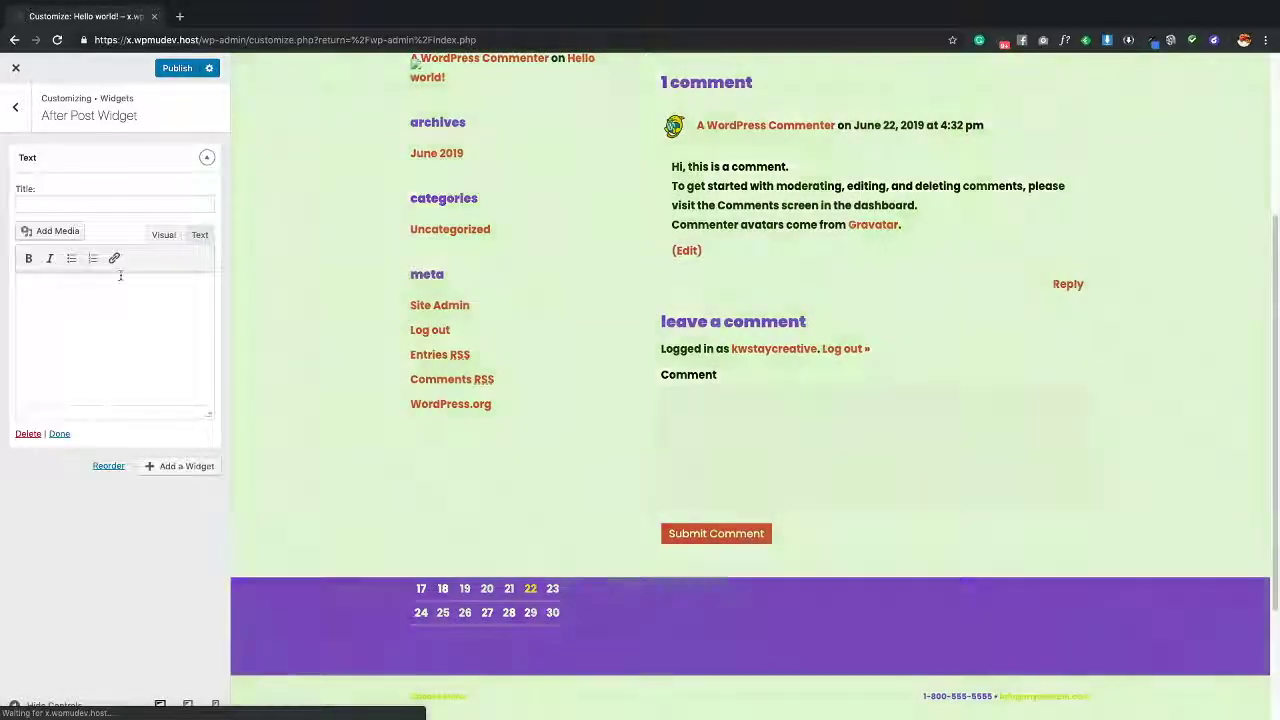
pyautogui.click(116, 205)
pyautogui.write('Th')
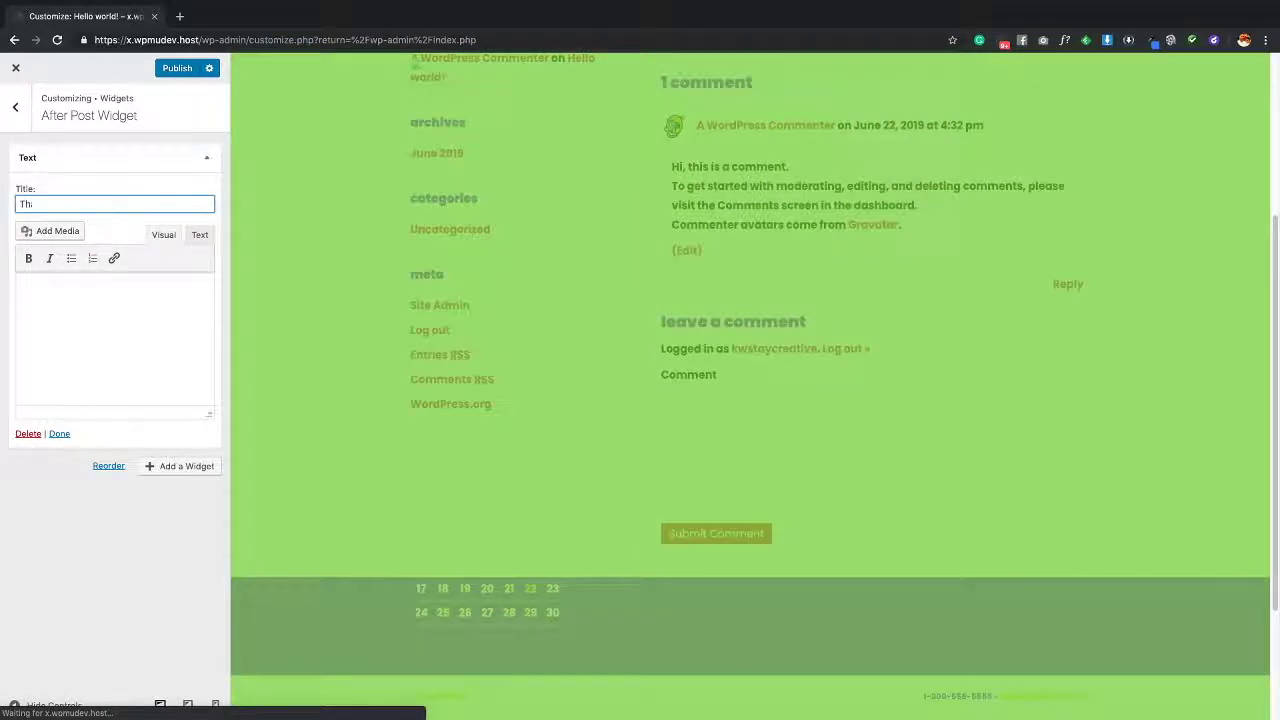
pyautogui.write('ank You!')
# Enter "Thanks for reading my blog post!!!!" as the After Post text widget's content and check it below the comment form in the preview
pyautogui.click(104, 314)
pyautogui.write('Tha')
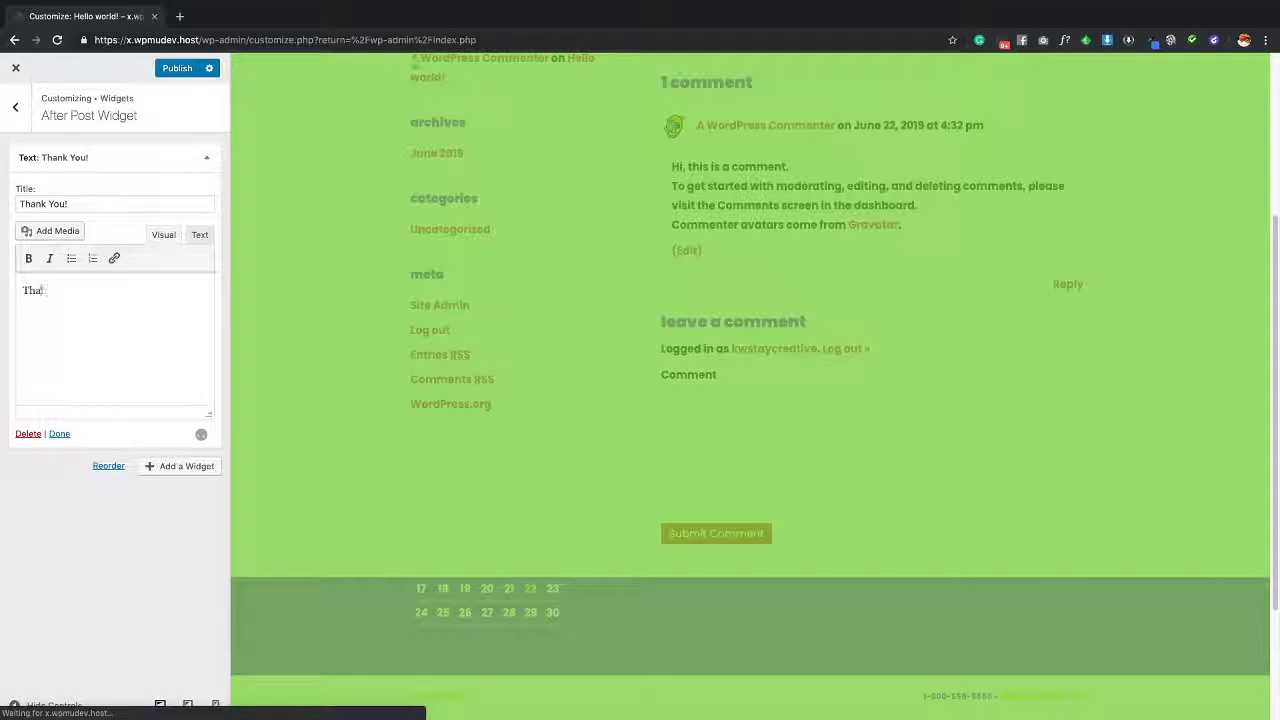
pyautogui.write('nks for reading my o')
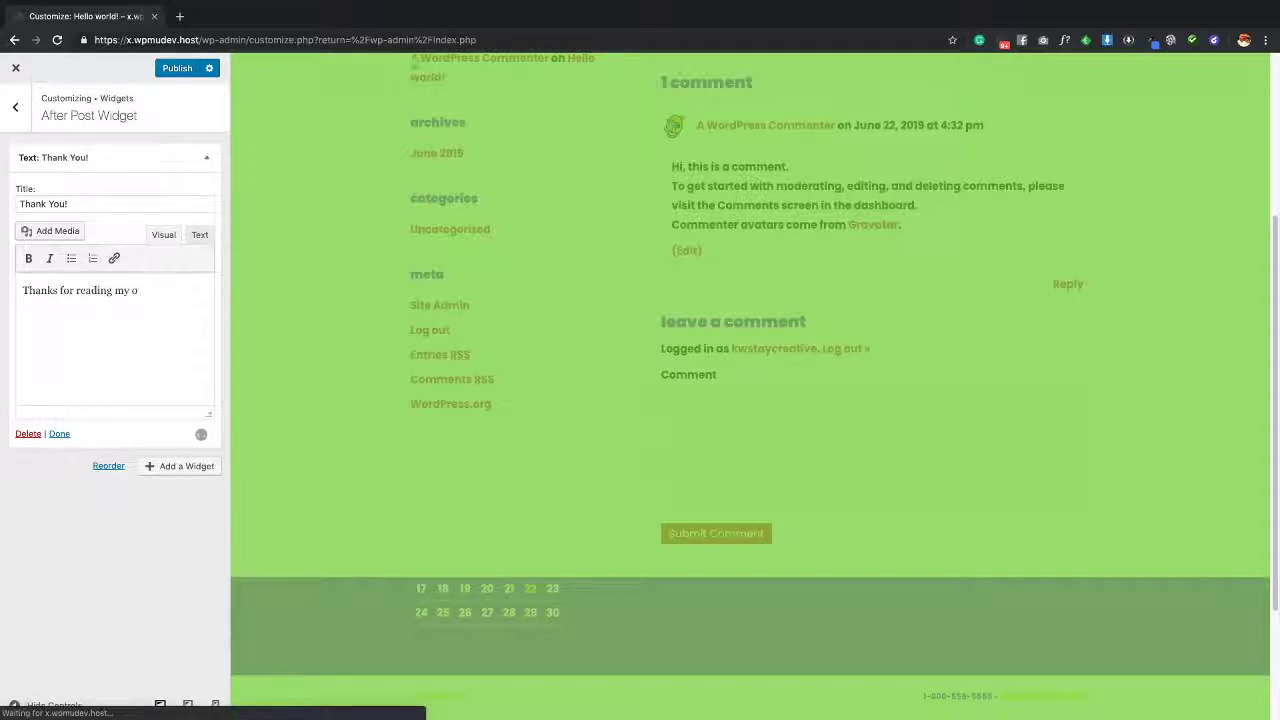
pyautogui.press('BackSpace')
pyautogui.write('blog post!!!!')
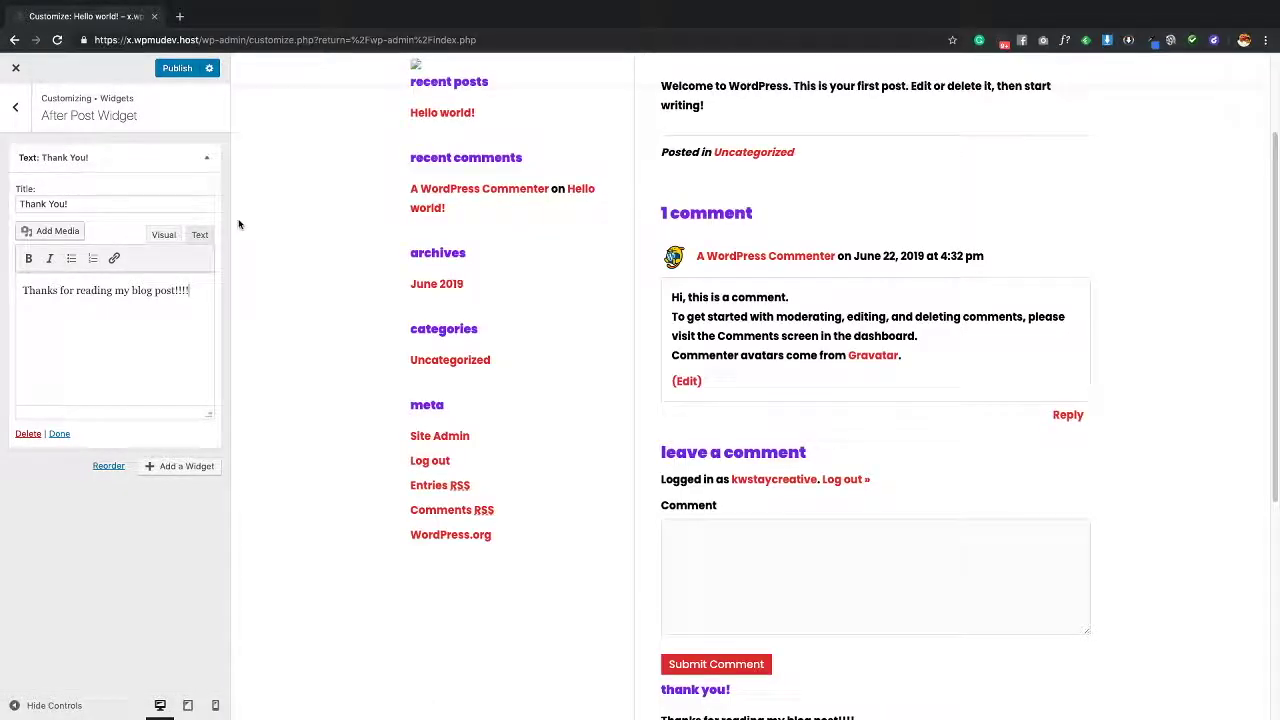
pyautogui.scroll(-4, 1063, 280)
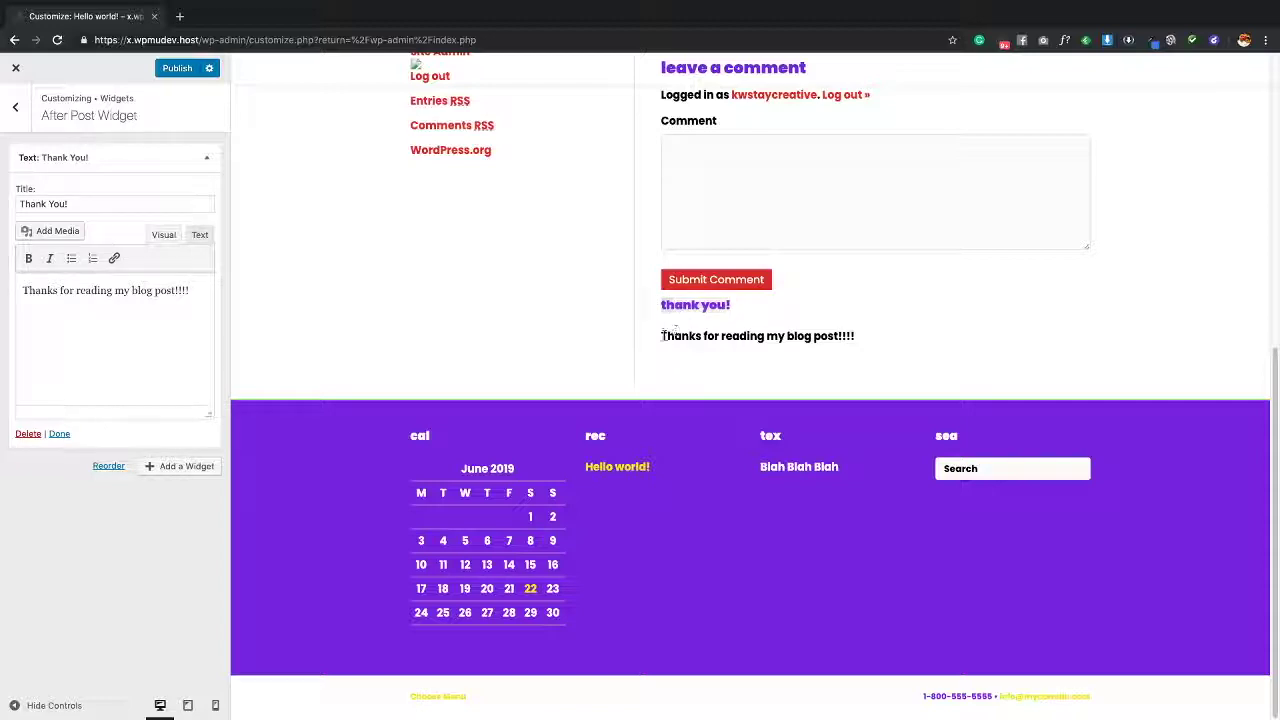
pyautogui.moveTo(855, 341); pyautogui.dragTo(735, 328)
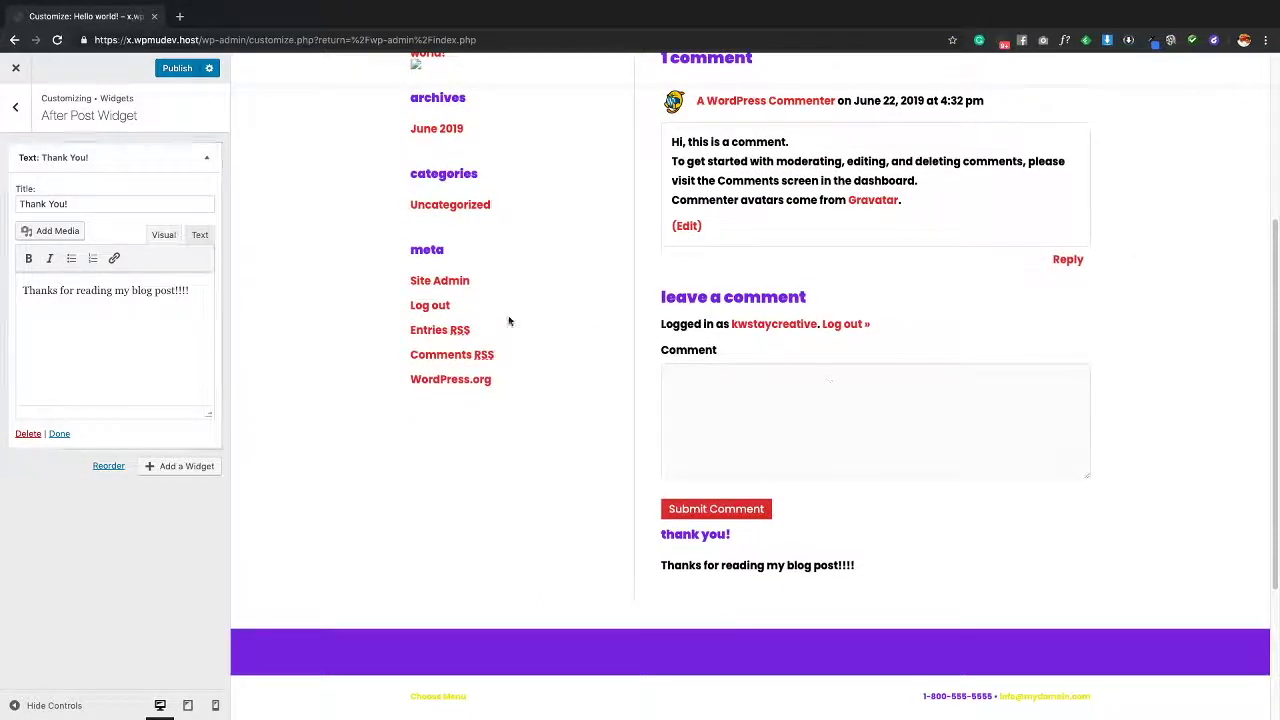
pyautogui.scroll(3, 860, 440)
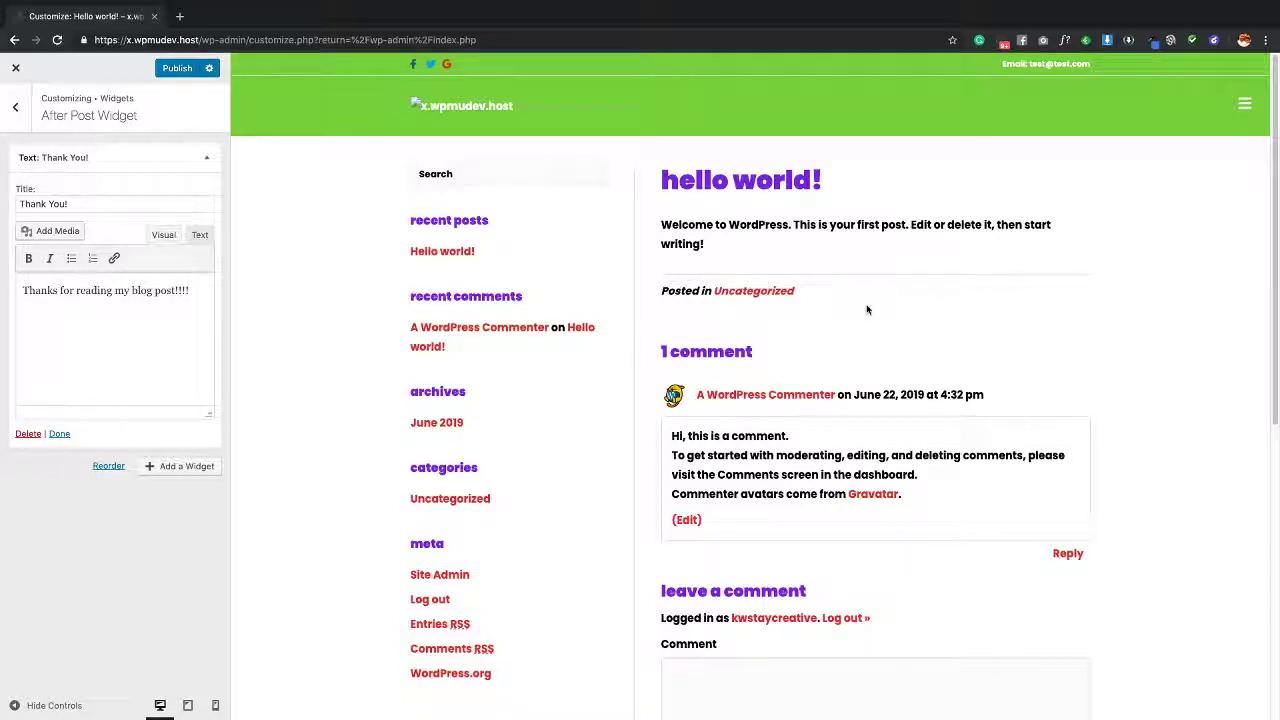
# Leave the widget settings and examine the Header Code and Head Code sections of the customizer's Code settings
pyautogui.click(22, 110)
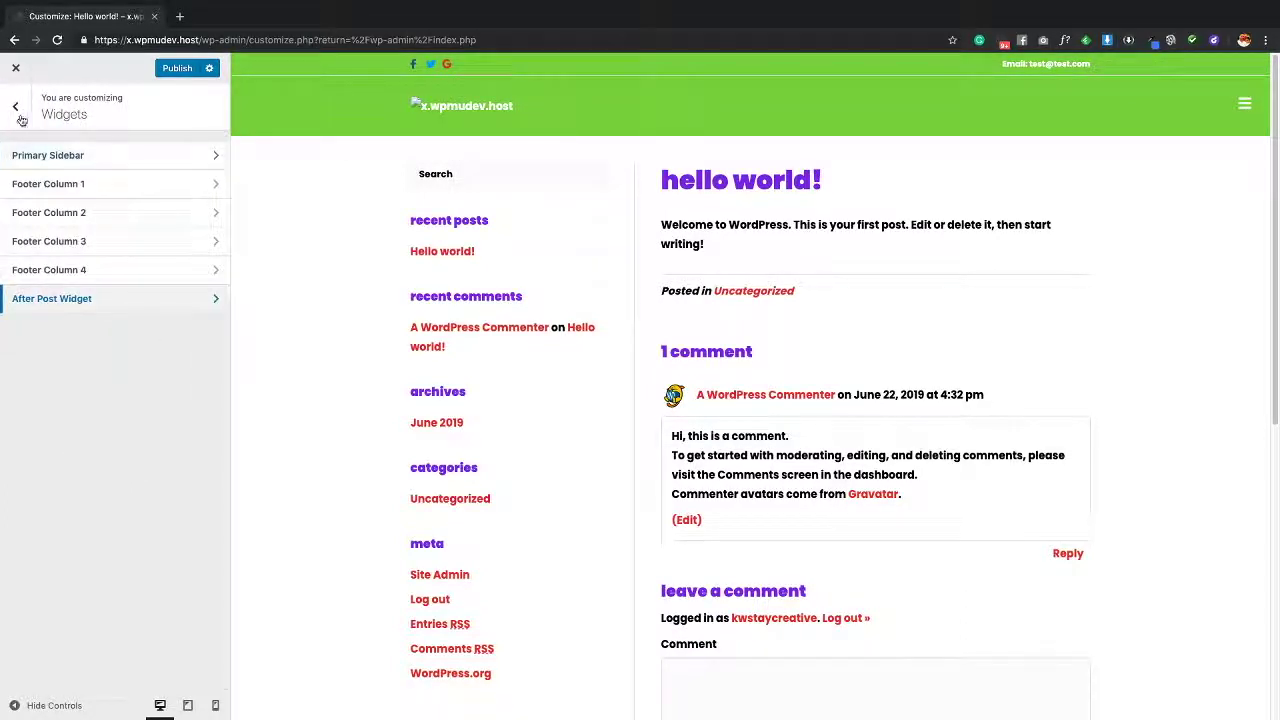
pyautogui.click(24, 117)
pyautogui.click(107, 389)
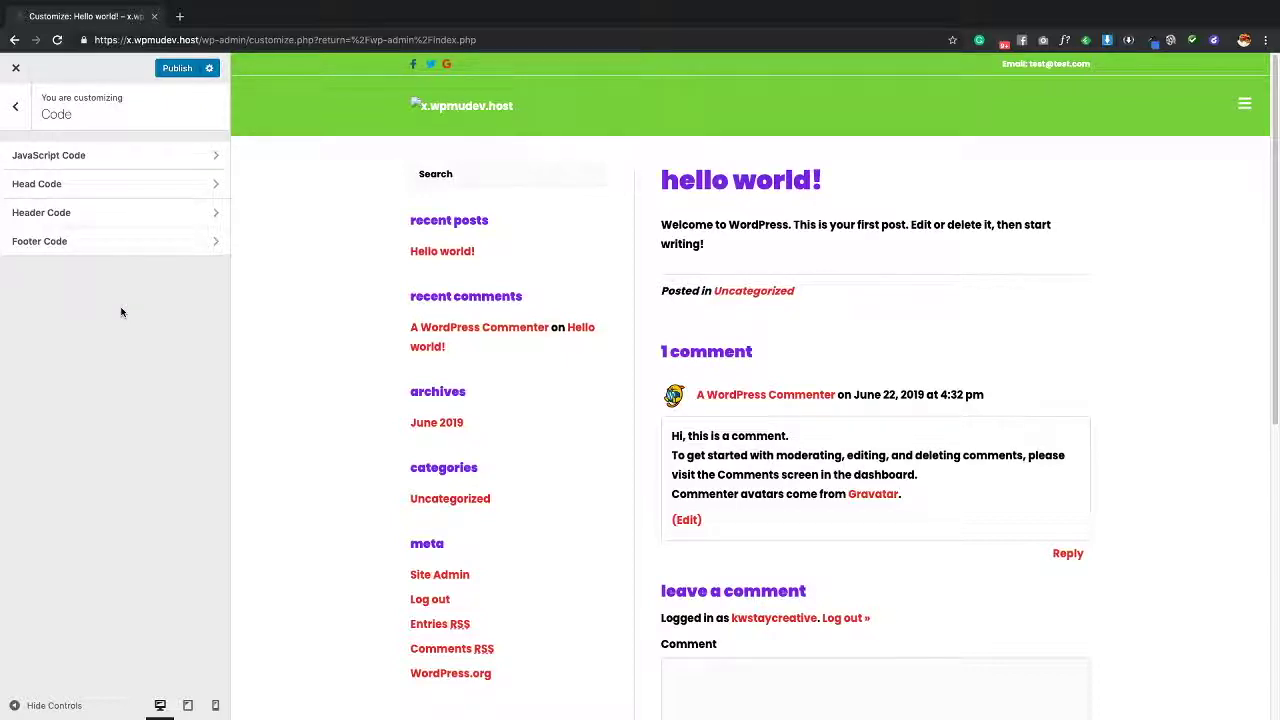
pyautogui.click(113, 216)
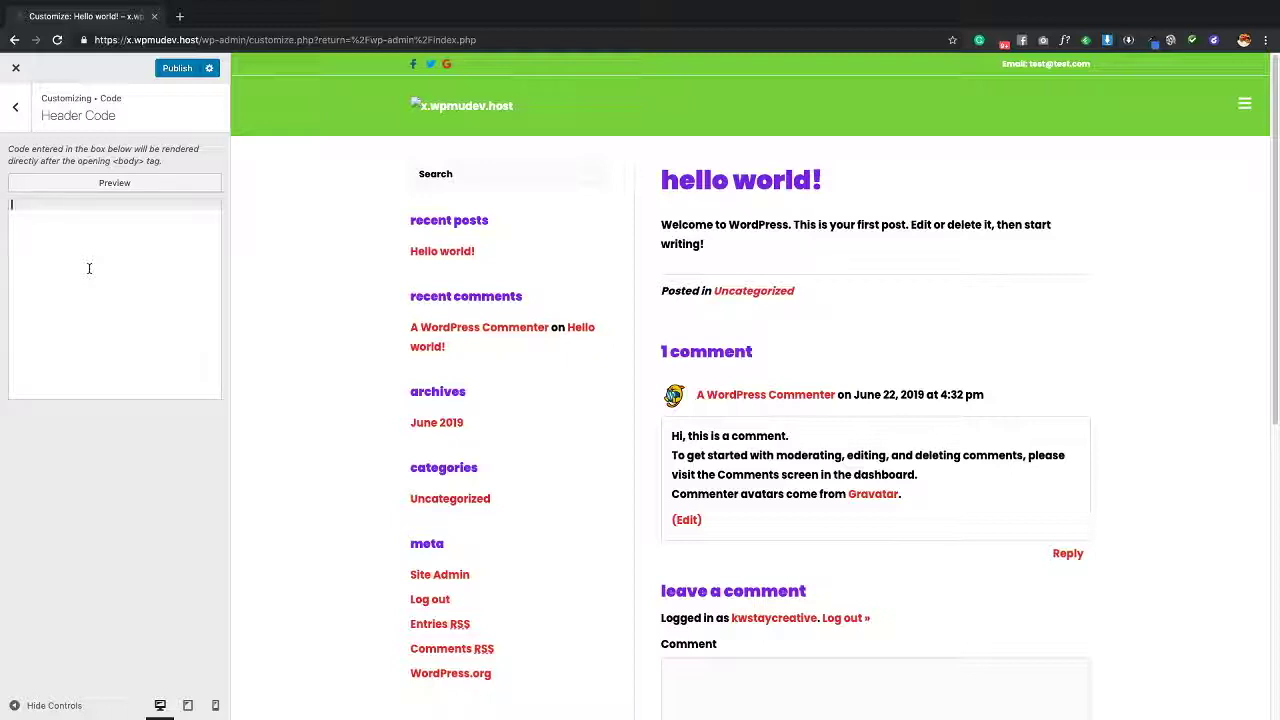
pyautogui.click(15, 106)
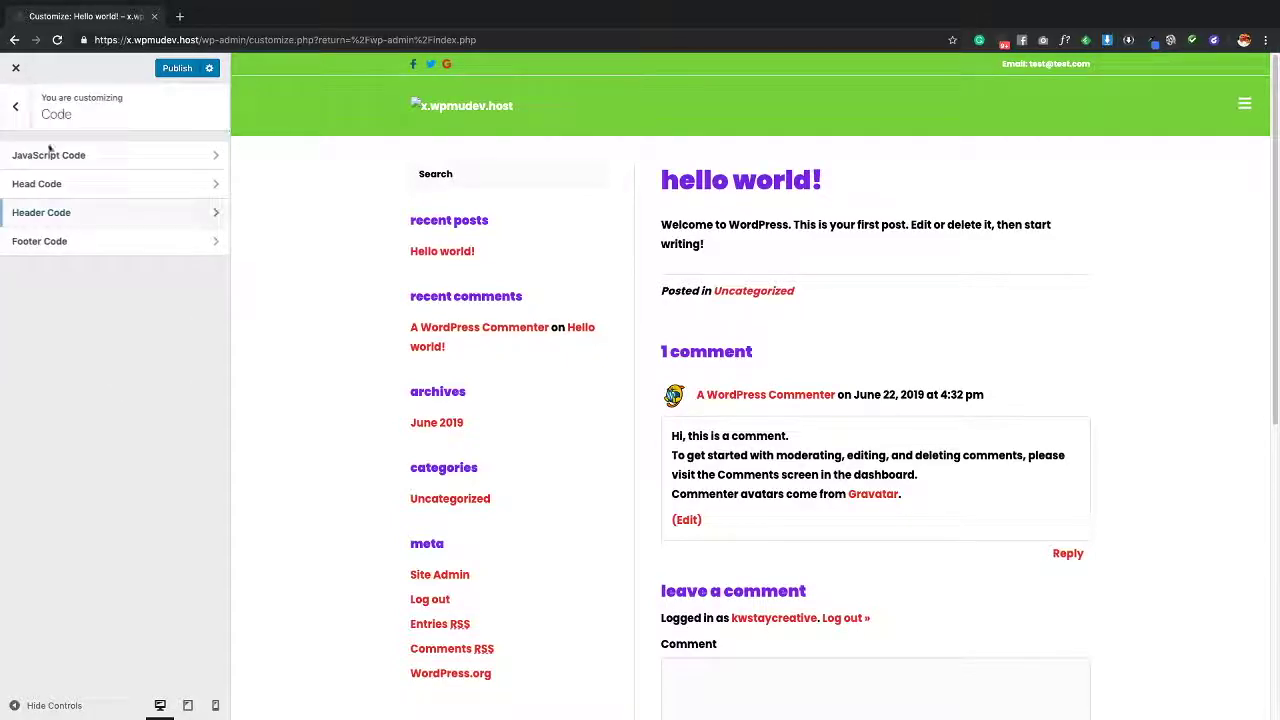
pyautogui.click(90, 188)
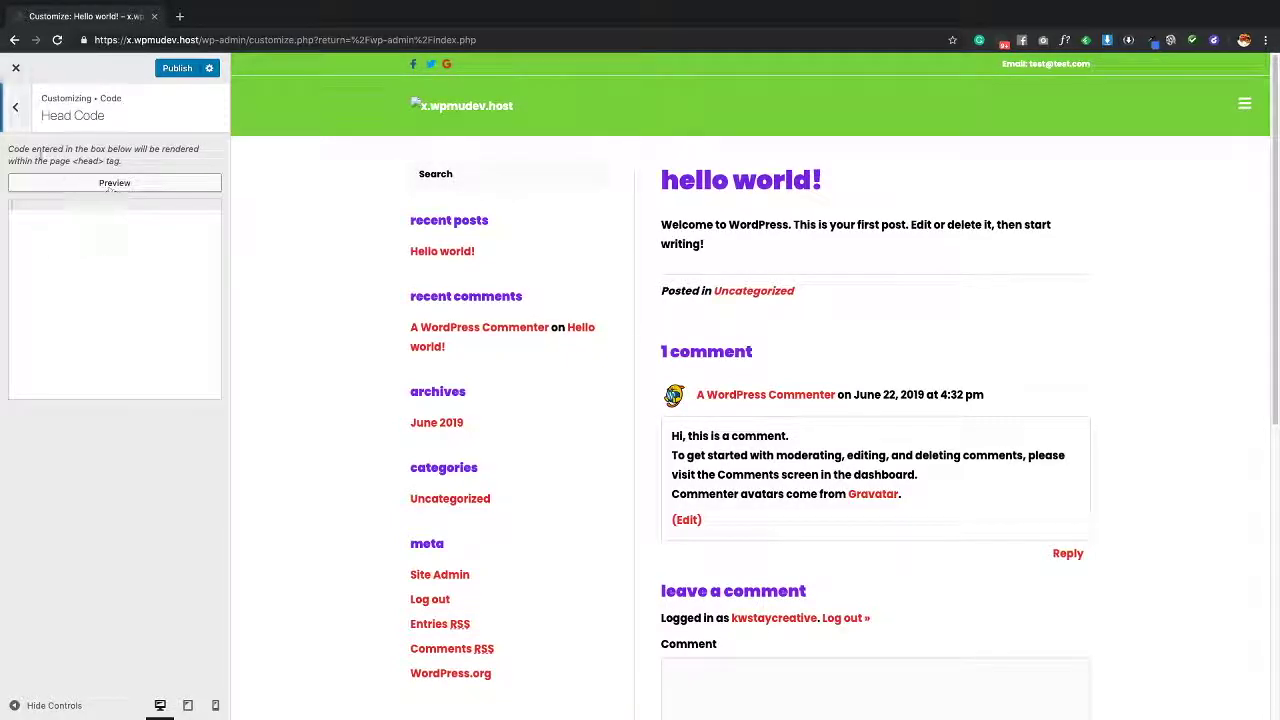
pyautogui.click(21, 129)
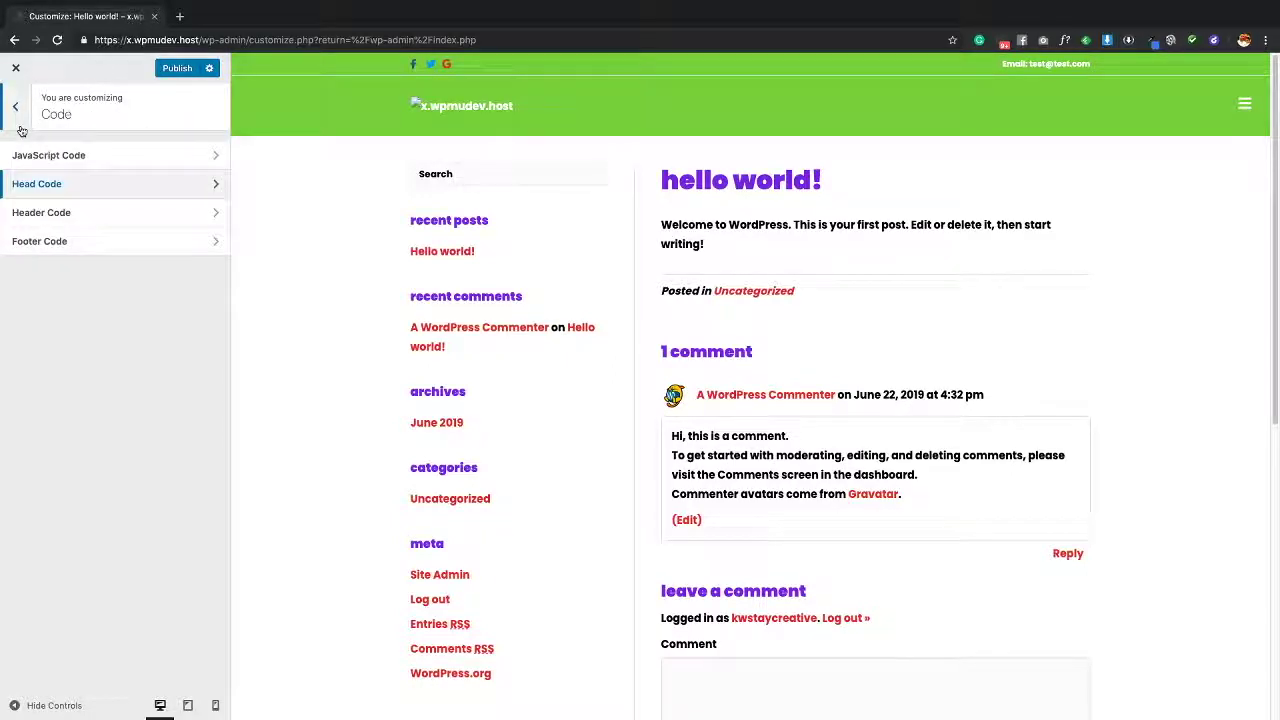